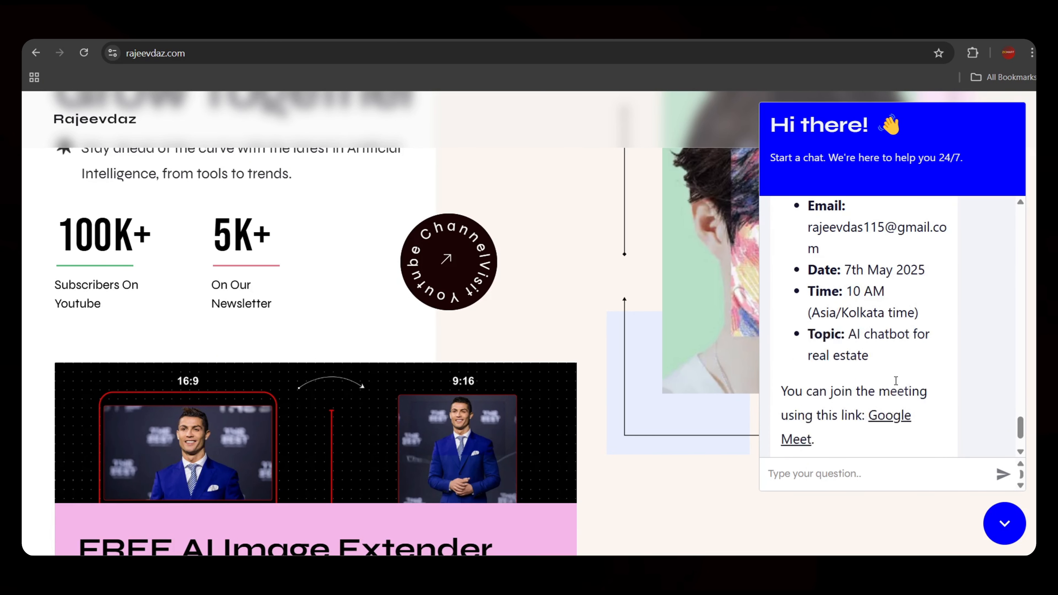
# Open the booked 'Discussion about AI chatbot for real estate' meeting from the chat widget in Google Calendar
pyautogui.click(267, 475)
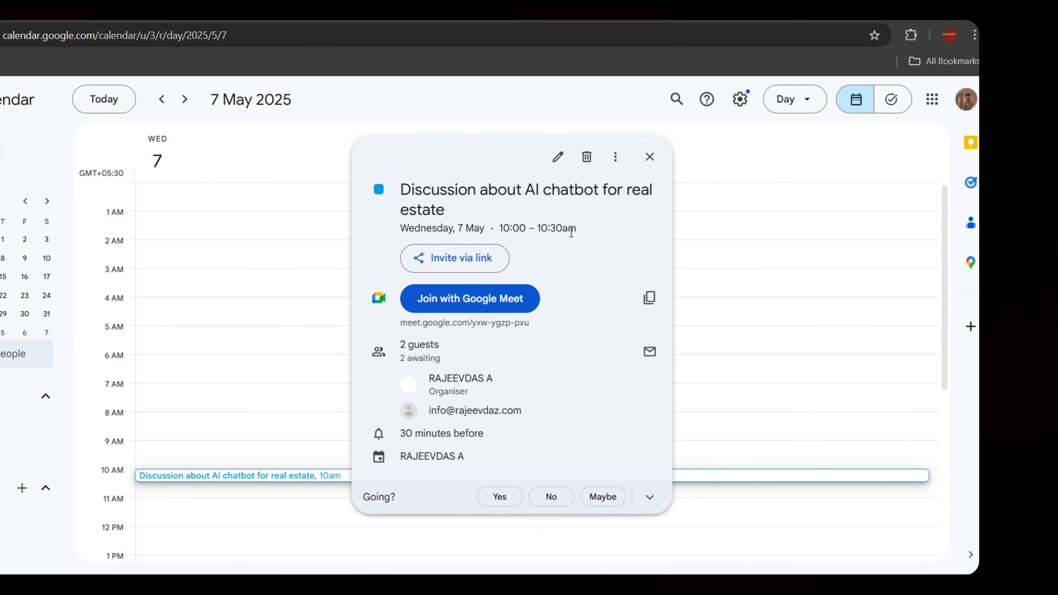
# Highlight the event title and its Wednesday 7 May, 10:00–10:30am date and time
pyautogui.moveTo(584, 237); pyautogui.dragTo(399, 194)
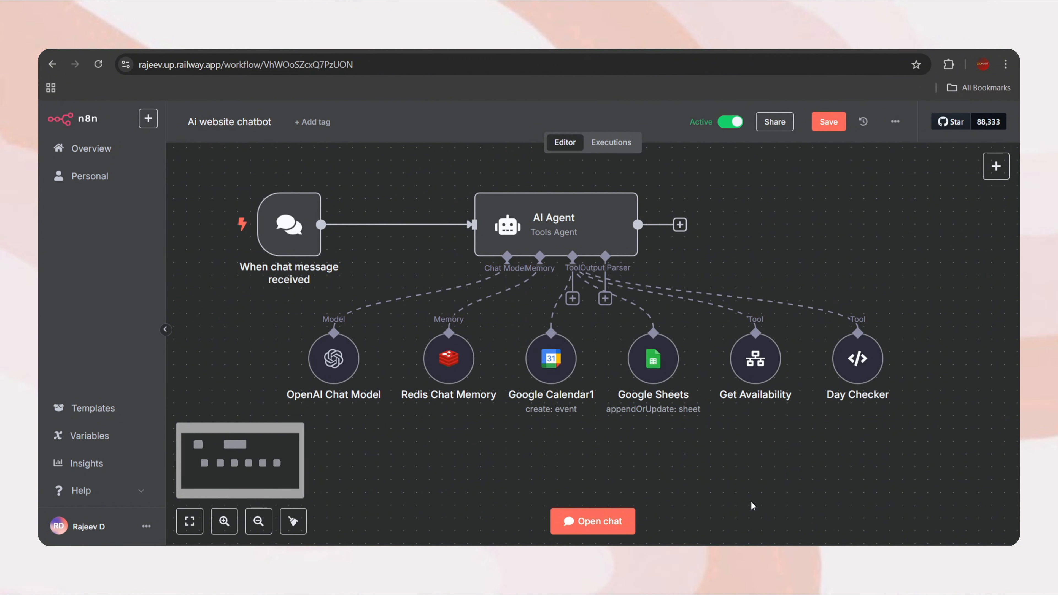
# Open a new blank n8n workflow in a separate browser tab
pyautogui.click(147, 120)
pyautogui.rightClick(174, 149)
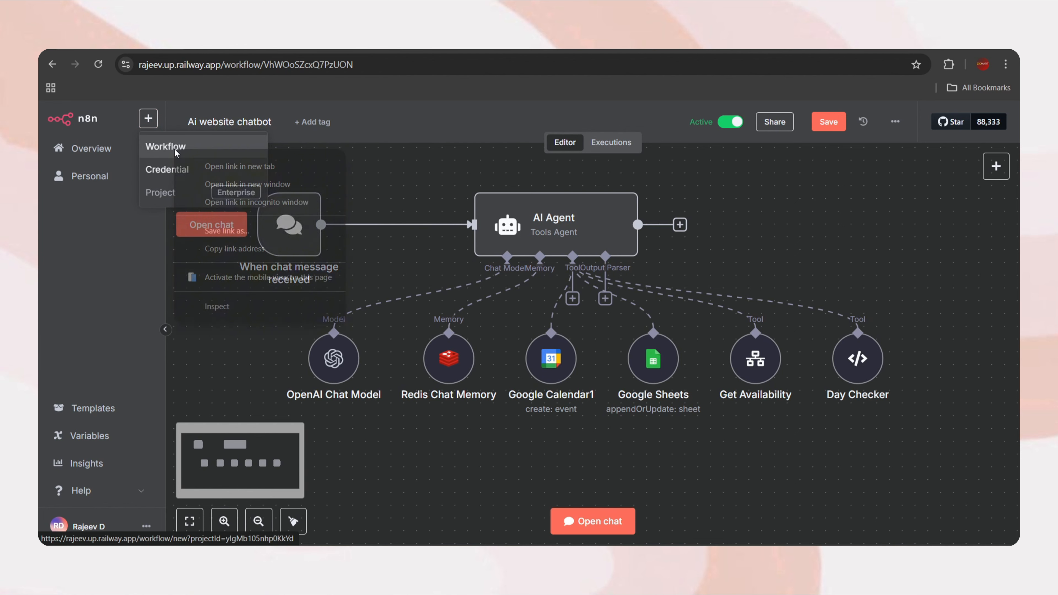
pyautogui.click(214, 166)
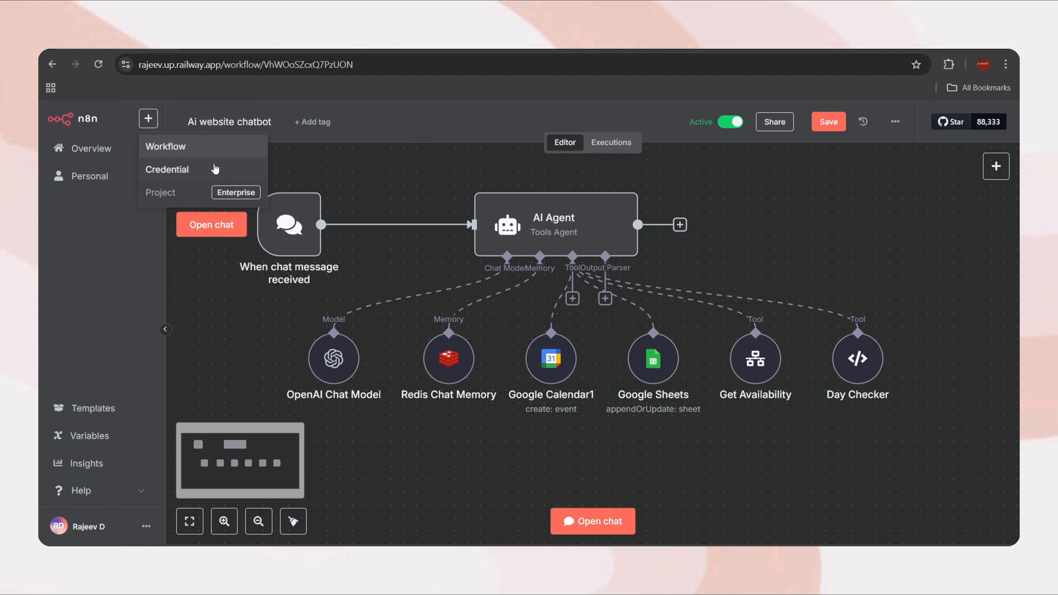
pyautogui.click(203, 49)
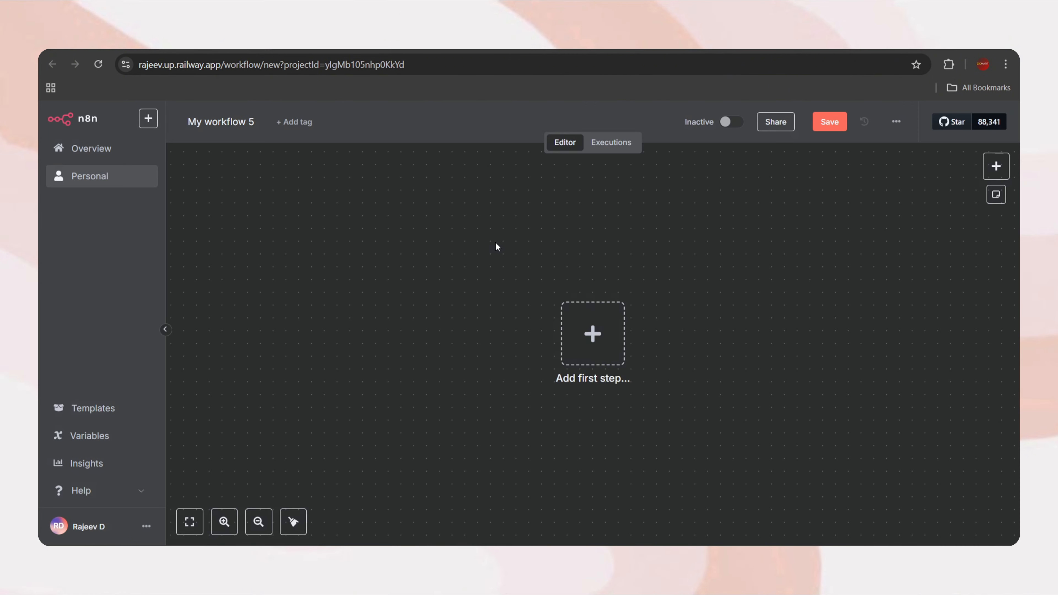
# Replace the workflow's default title with 'Chatbot' and save it
pyautogui.click(248, 122)
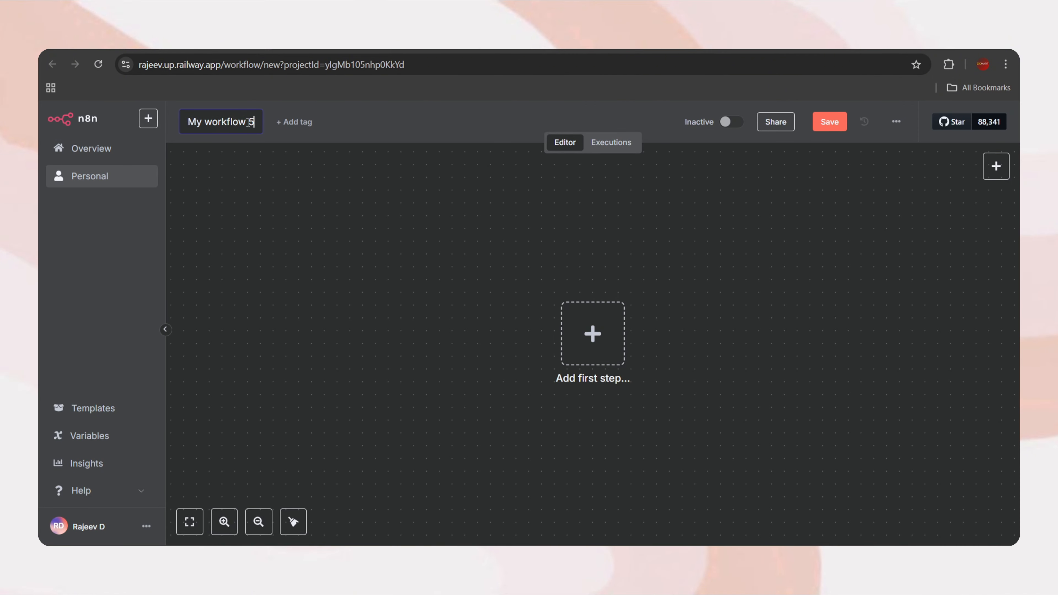
pyautogui.hotkey('ctrl', 'a')
pyautogui.press('BackSpace')
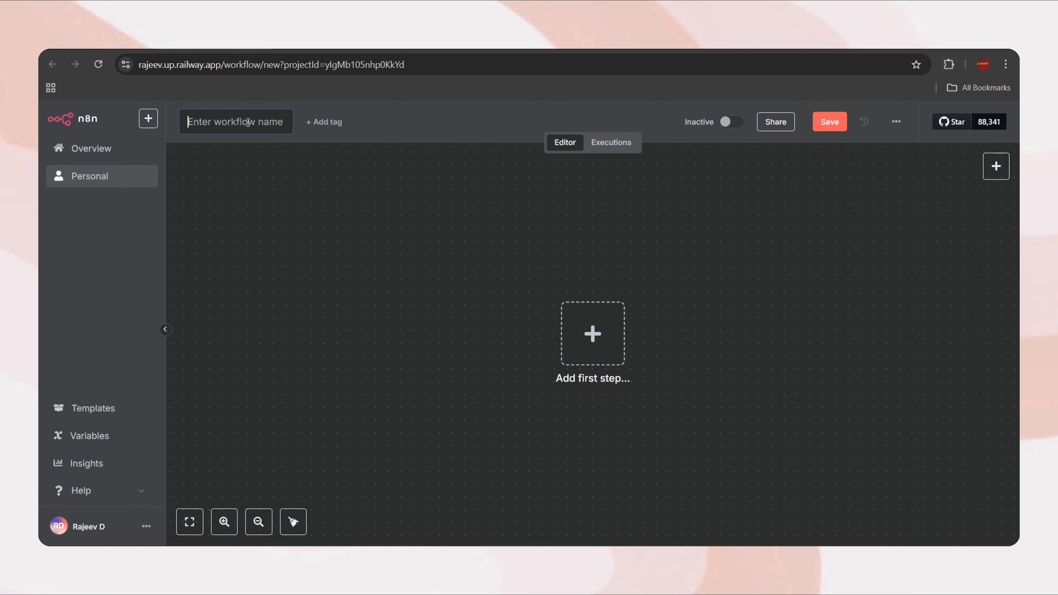
pyautogui.write('Chatbot')
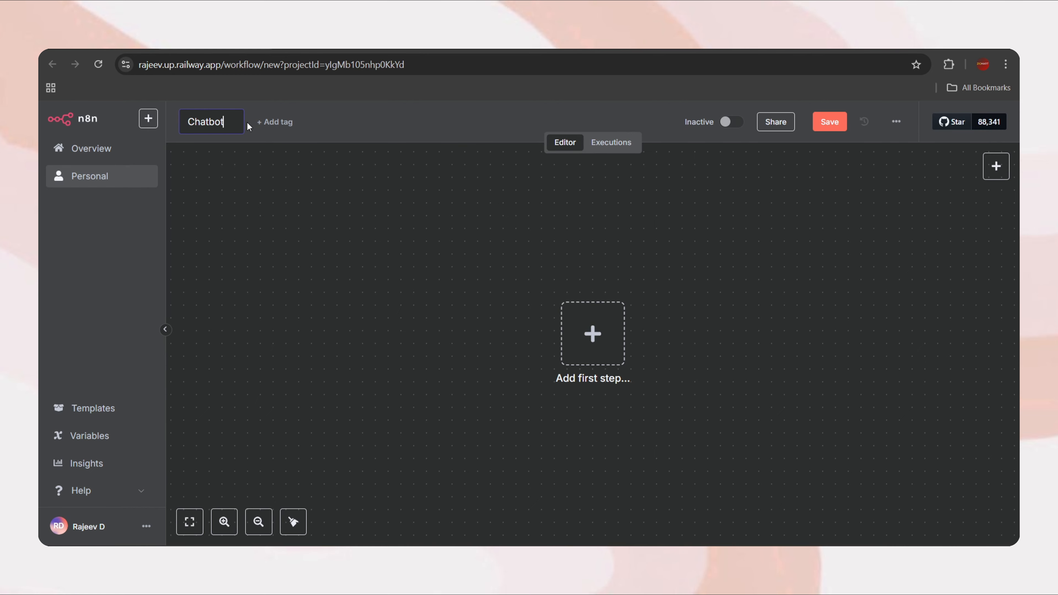
pyautogui.press('Return')
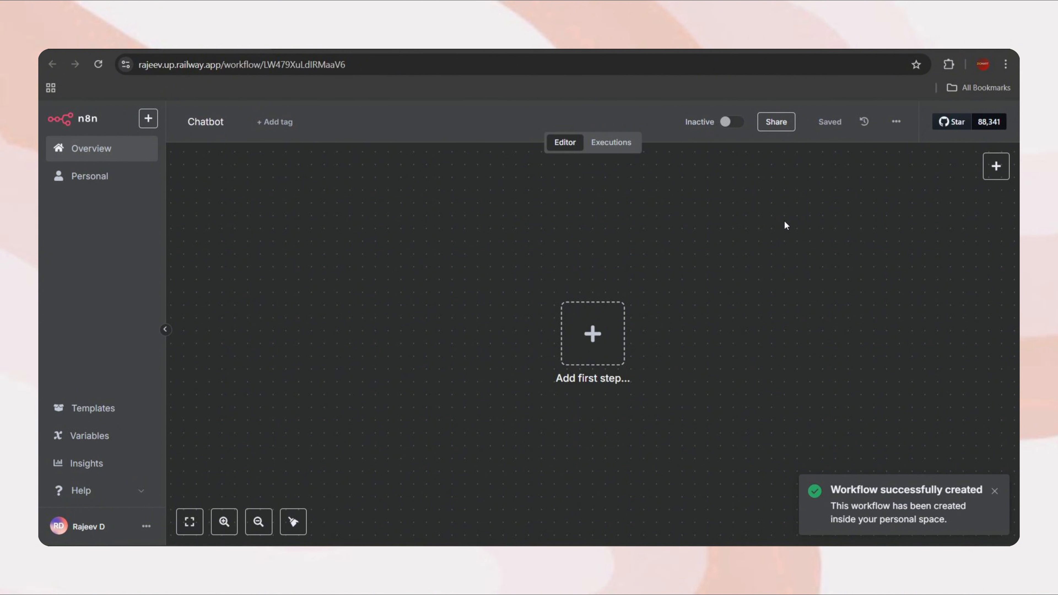
# In workflow settings, search 'kolka', choose the Asia/Kolkata timezone and save
pyautogui.click(897, 123)
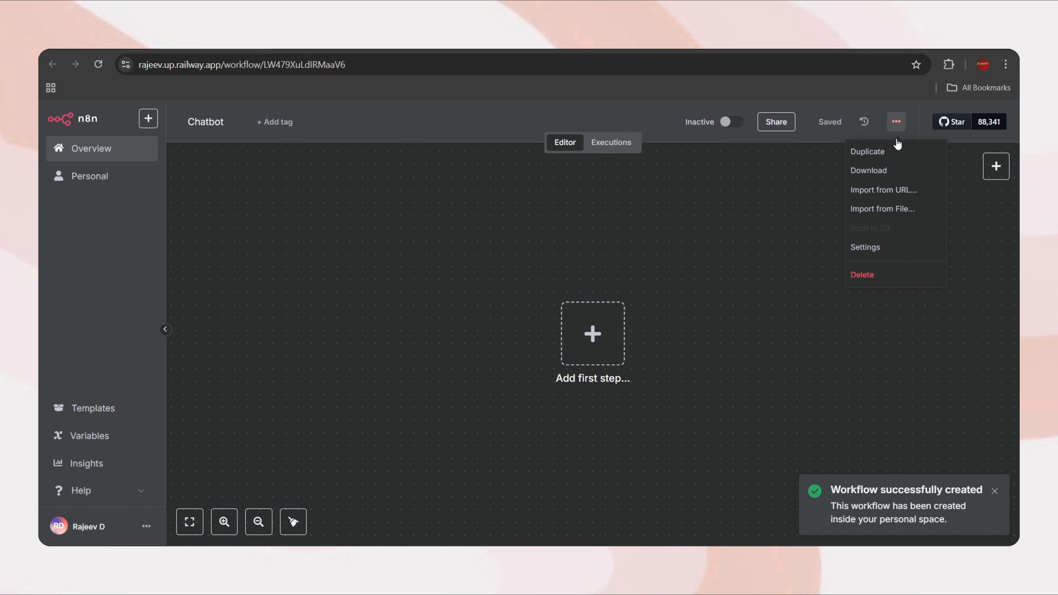
pyautogui.click(878, 247)
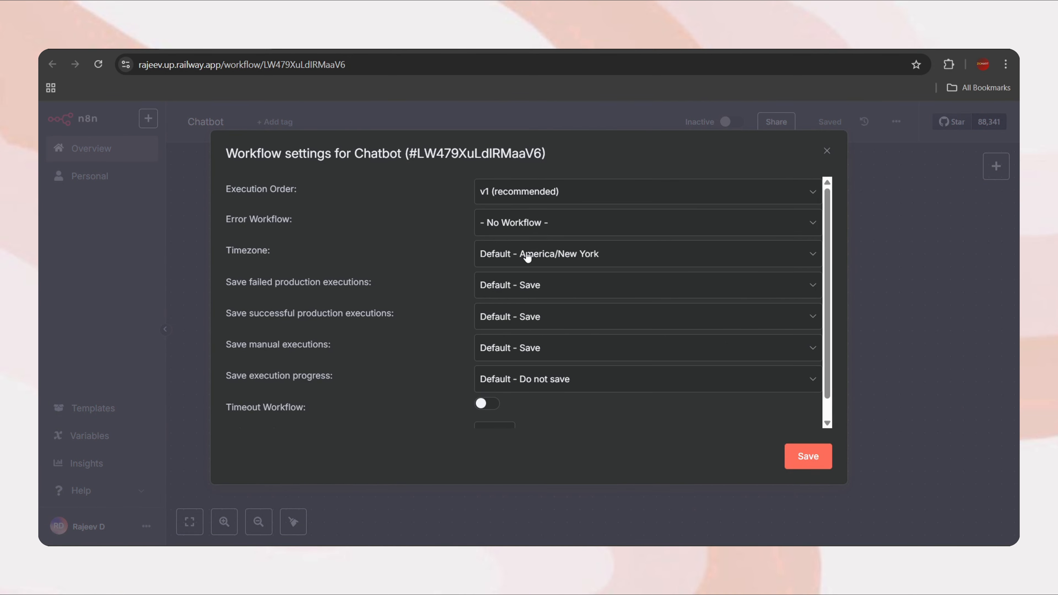
pyautogui.moveTo(263, 245)
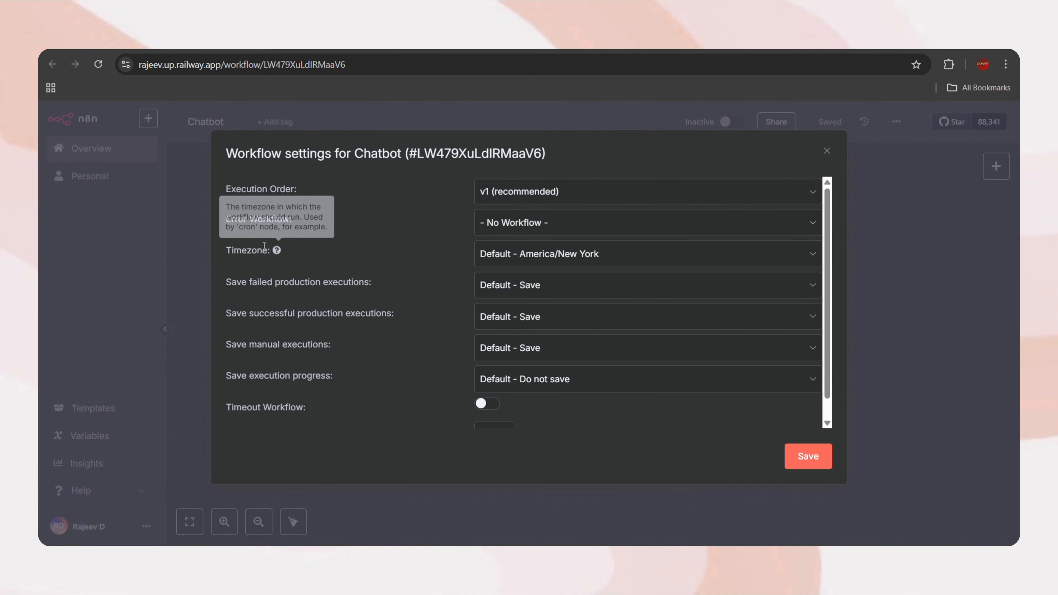
pyautogui.click(593, 259)
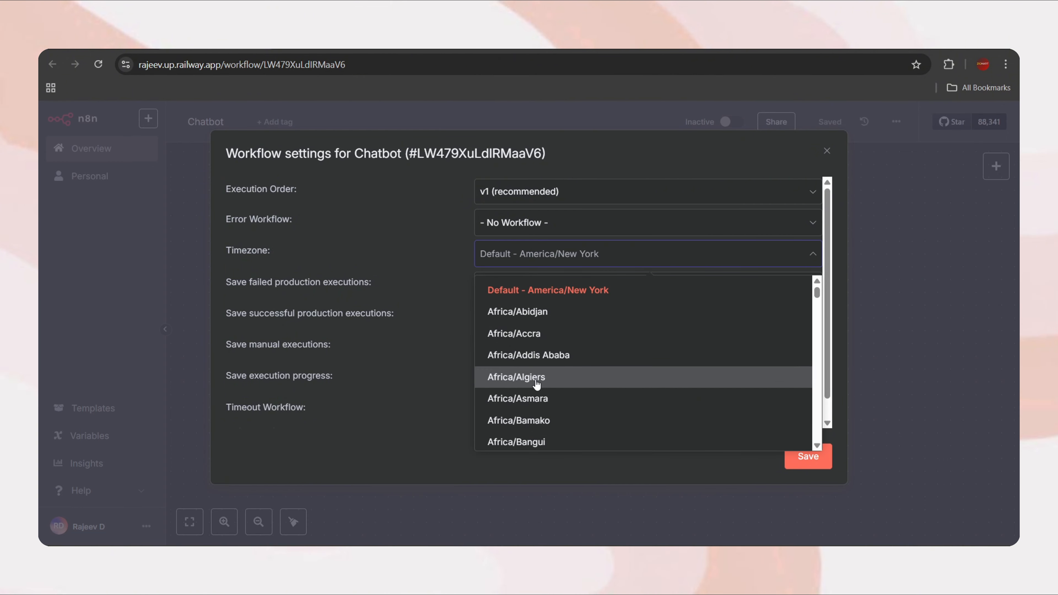
pyautogui.scroll(-10, 536, 383)
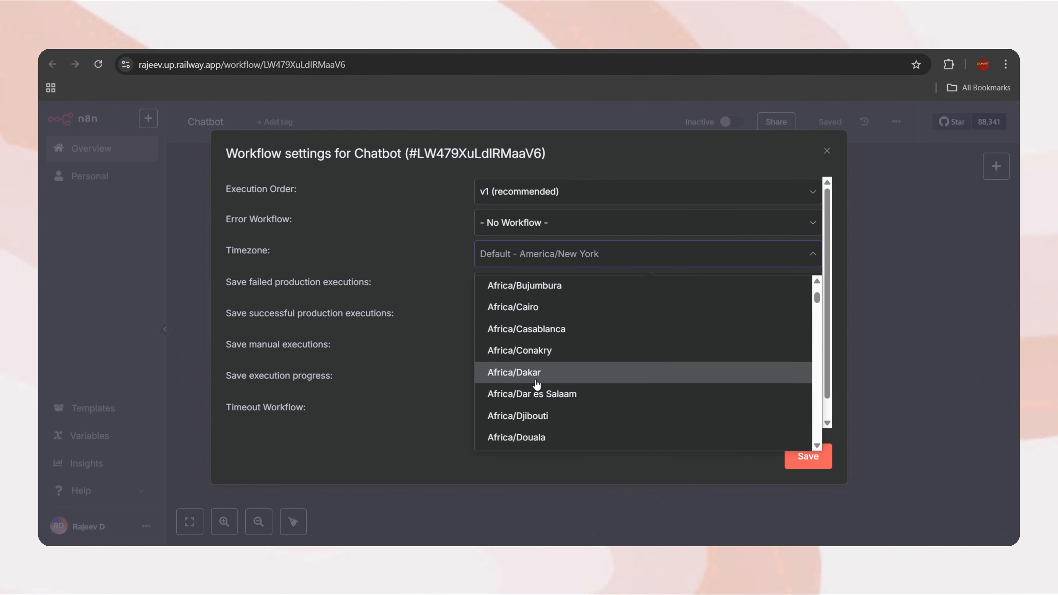
pyautogui.write('kolka')
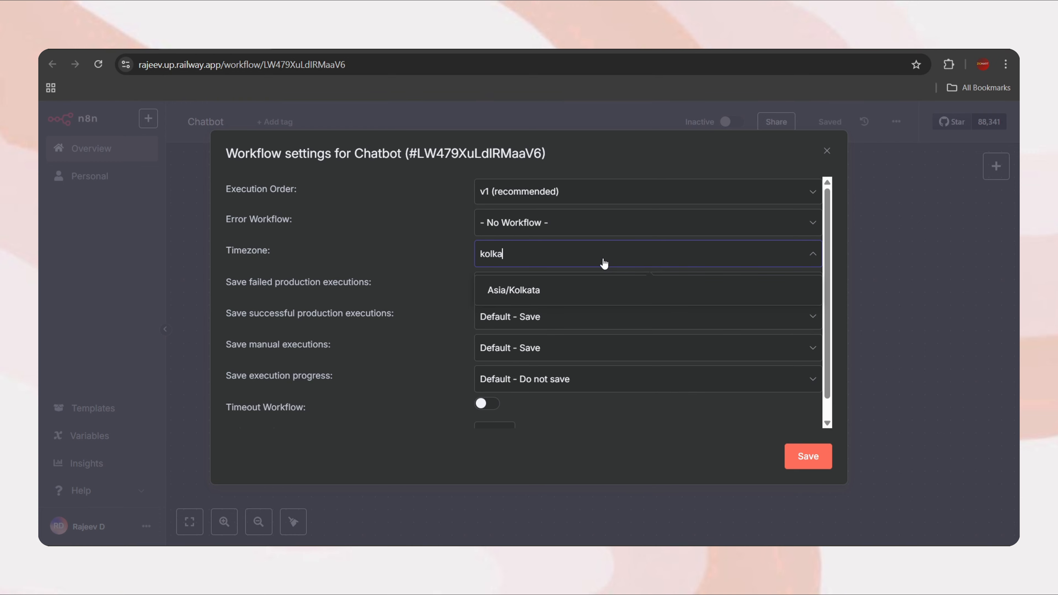
pyautogui.click(538, 294)
pyautogui.click(808, 458)
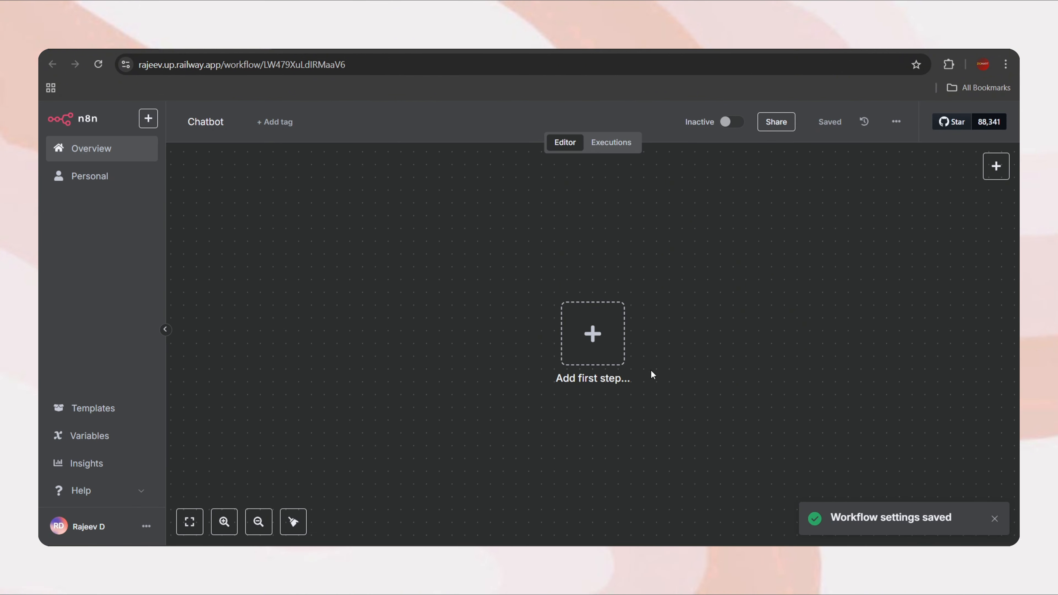
# Add a 'When chat message received' Chat Trigger, make the chat public, and move it left
pyautogui.click(586, 335)
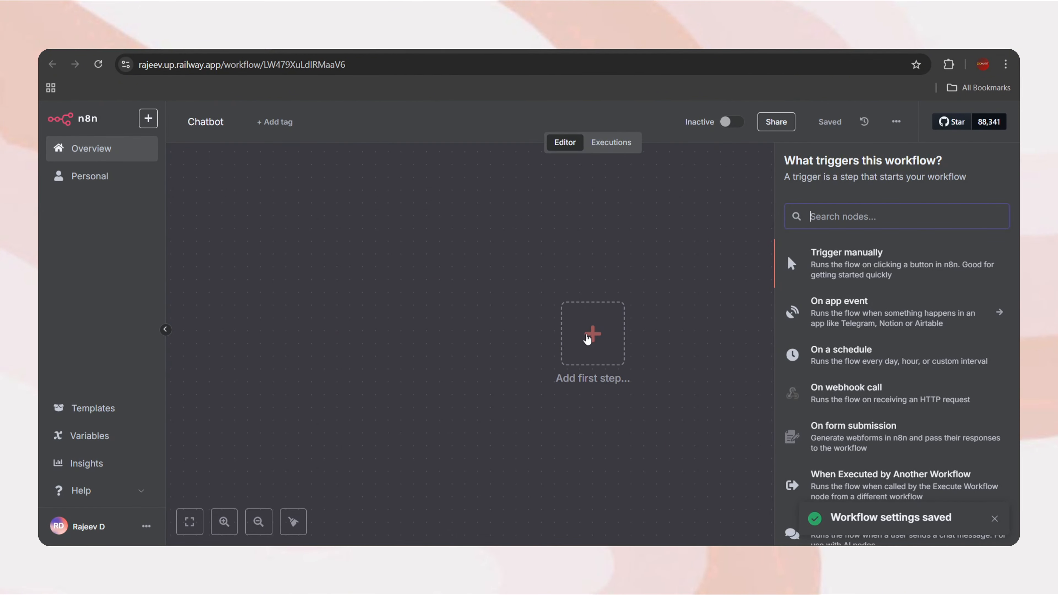
pyautogui.write('chat')
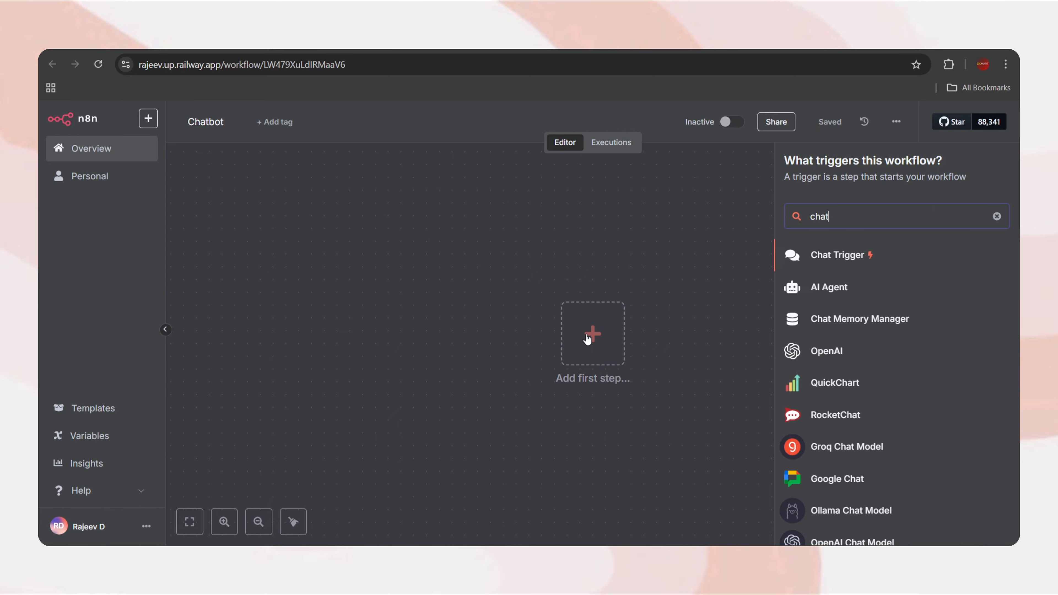
pyautogui.click(845, 256)
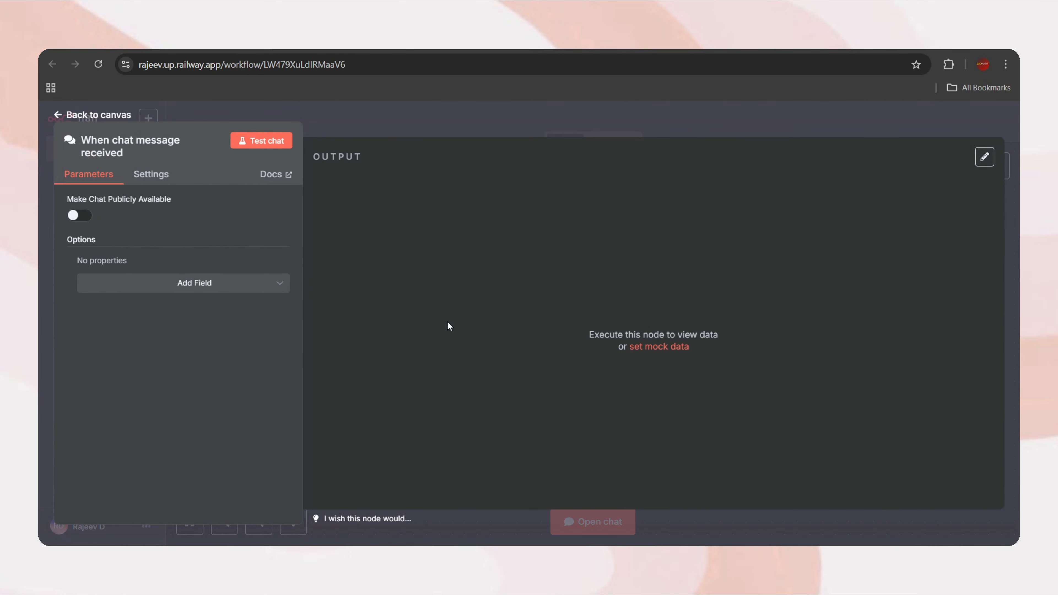
pyautogui.click(86, 222)
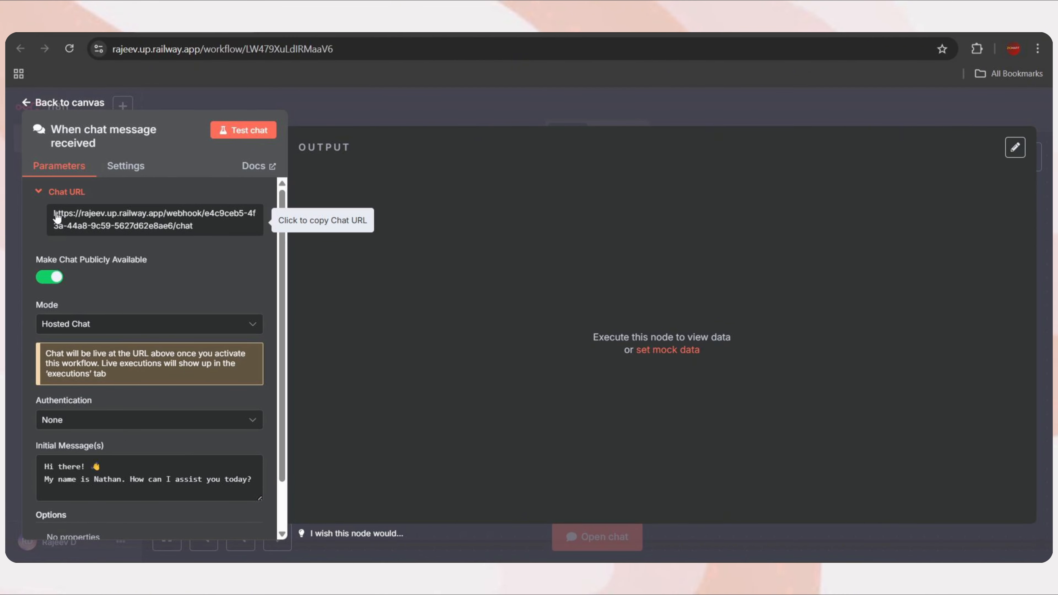
pyautogui.scroll(-1, 107, 296)
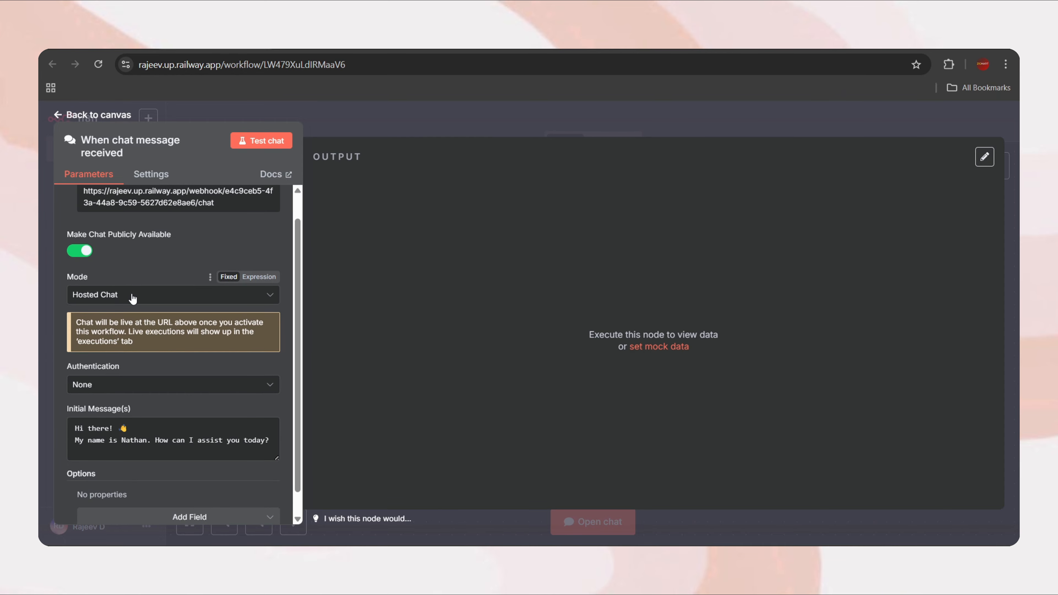
pyautogui.scroll(1, 133, 287)
pyautogui.click(88, 113)
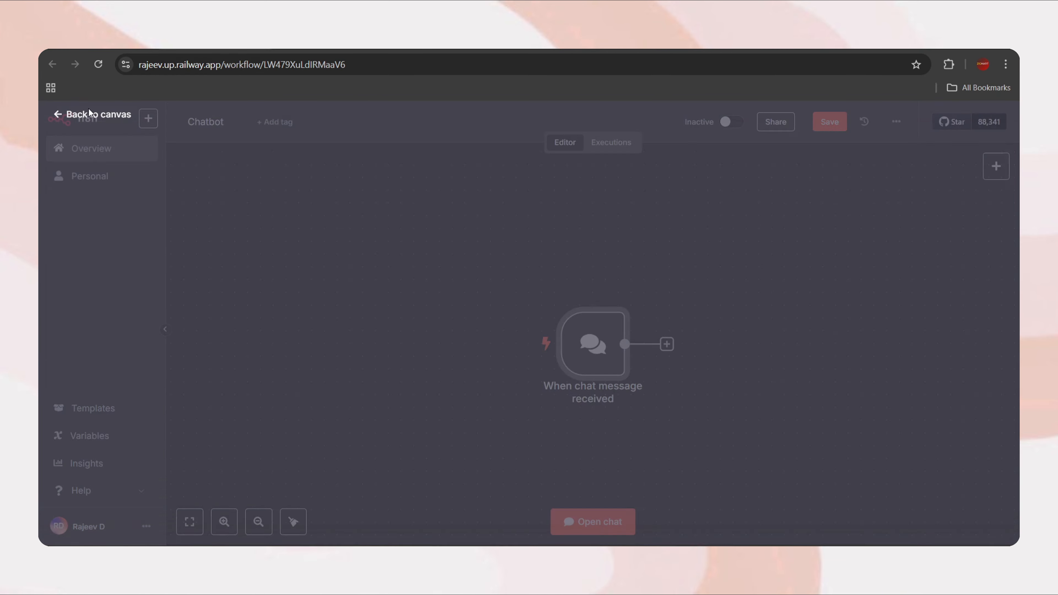
pyautogui.moveTo(603, 357); pyautogui.dragTo(474, 331)
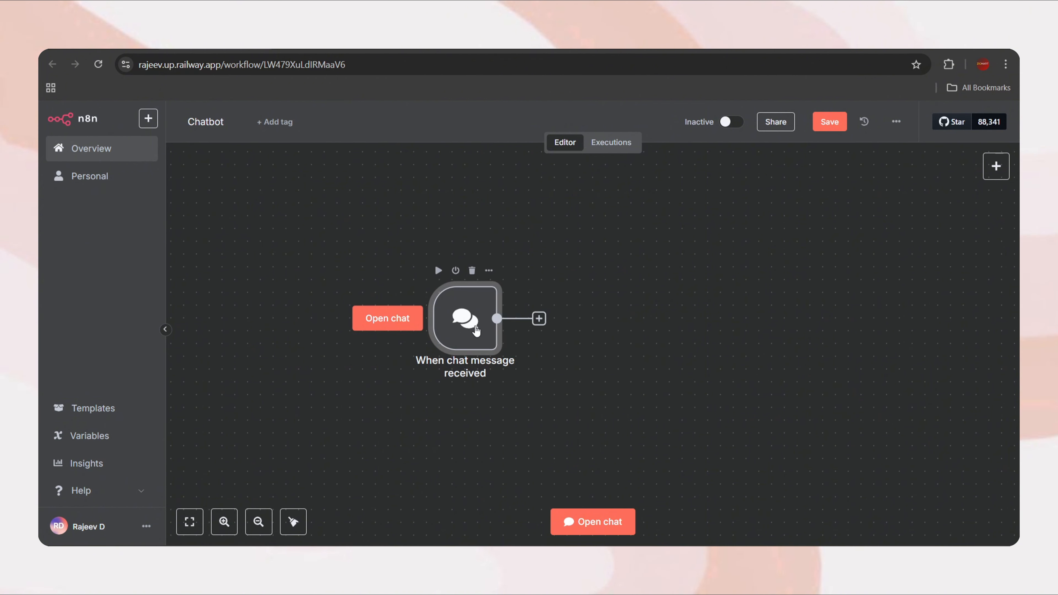
# Connect an AI Agent node after the chat trigger
pyautogui.click(540, 320)
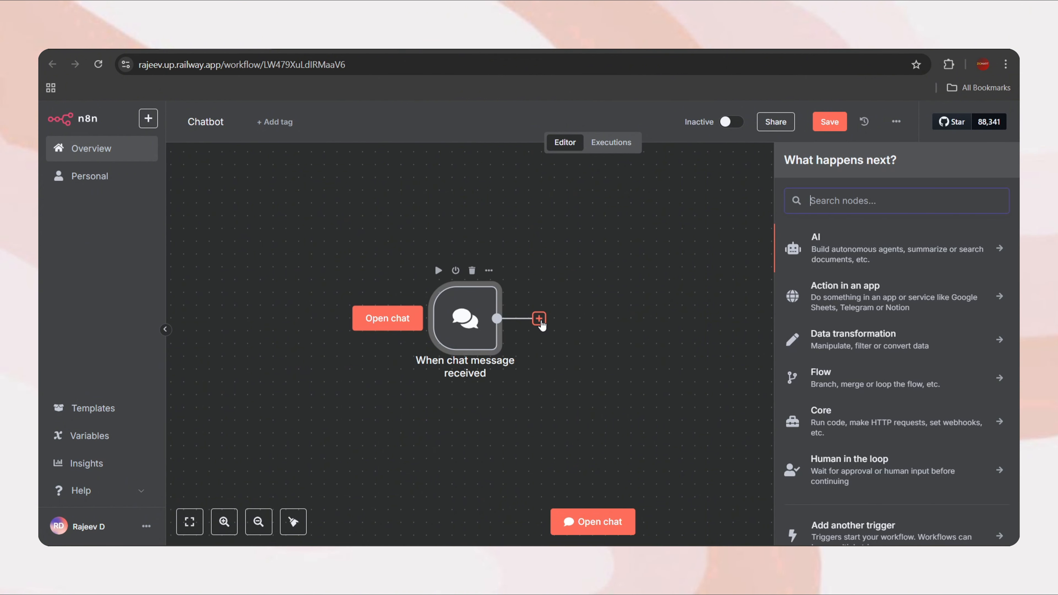
pyautogui.write('ai ag')
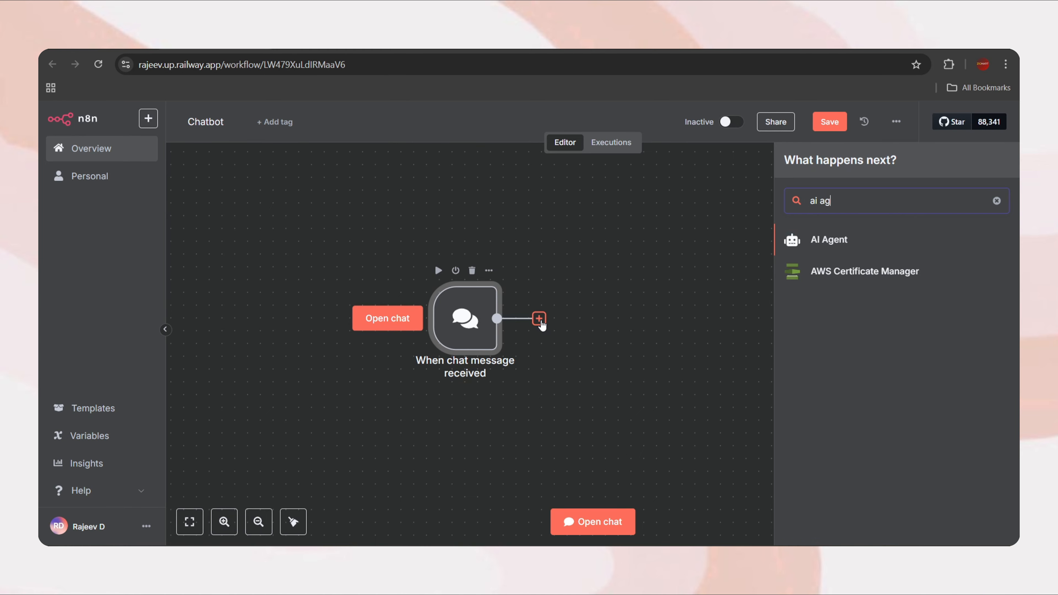
pyautogui.click(845, 240)
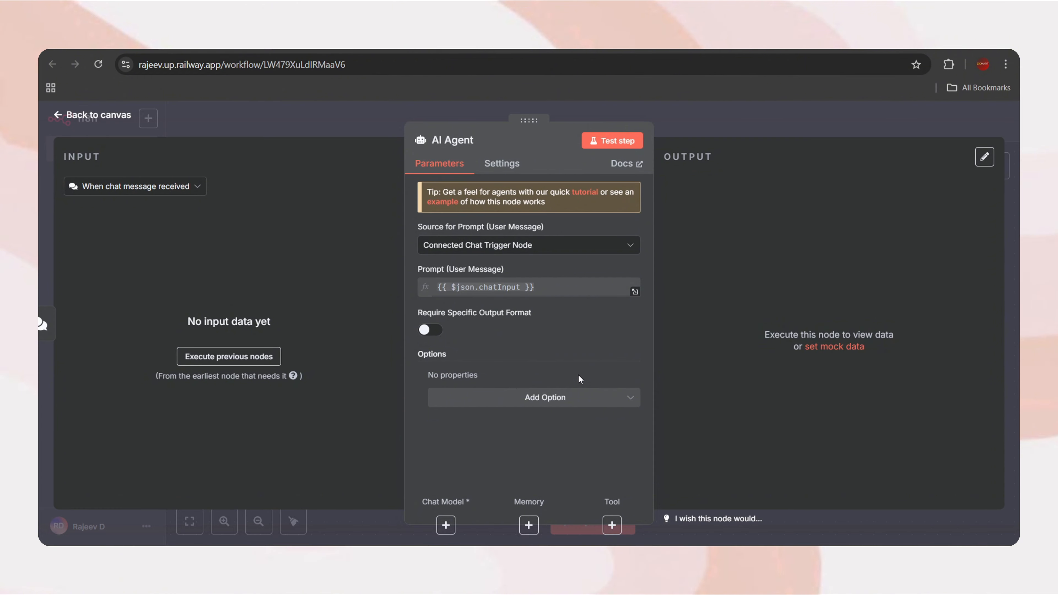
# Add a System Message option to the agent as an expression, opened in the expanded editor
pyautogui.click(600, 403)
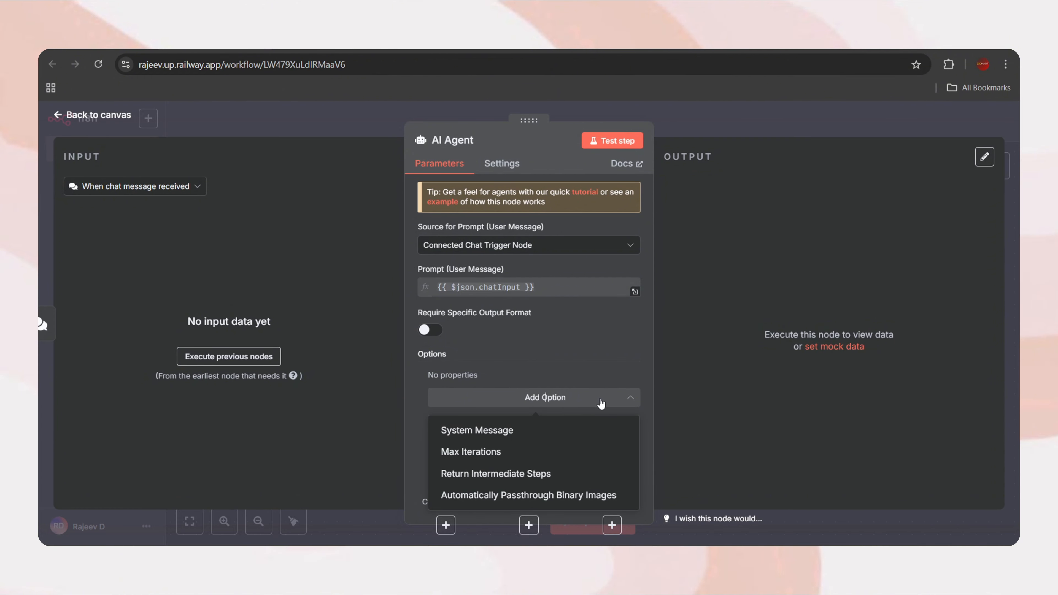
pyautogui.click(508, 431)
pyautogui.scroll(-1, 551, 355)
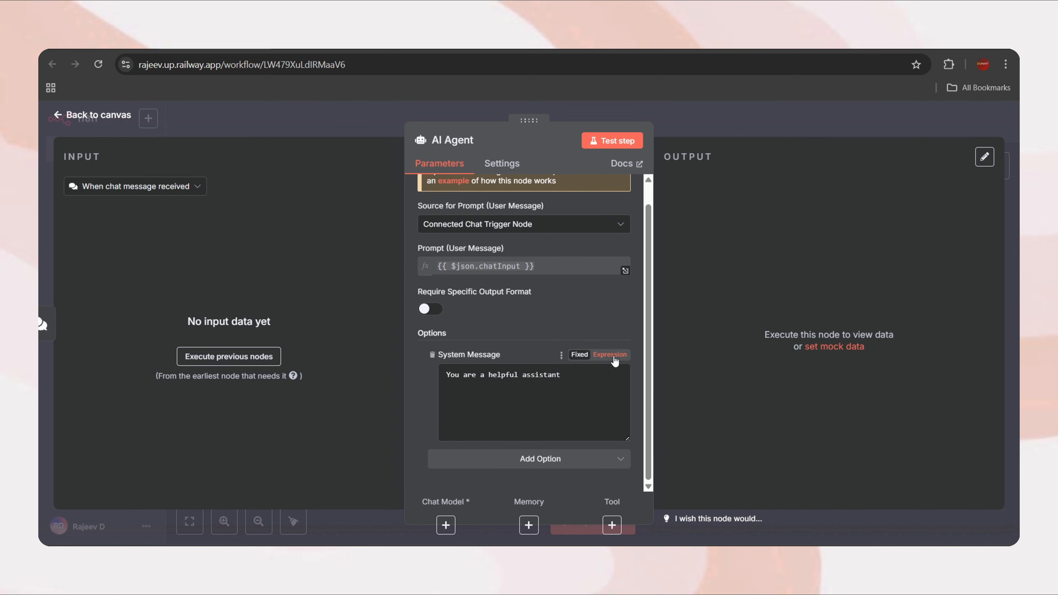
pyautogui.click(613, 355)
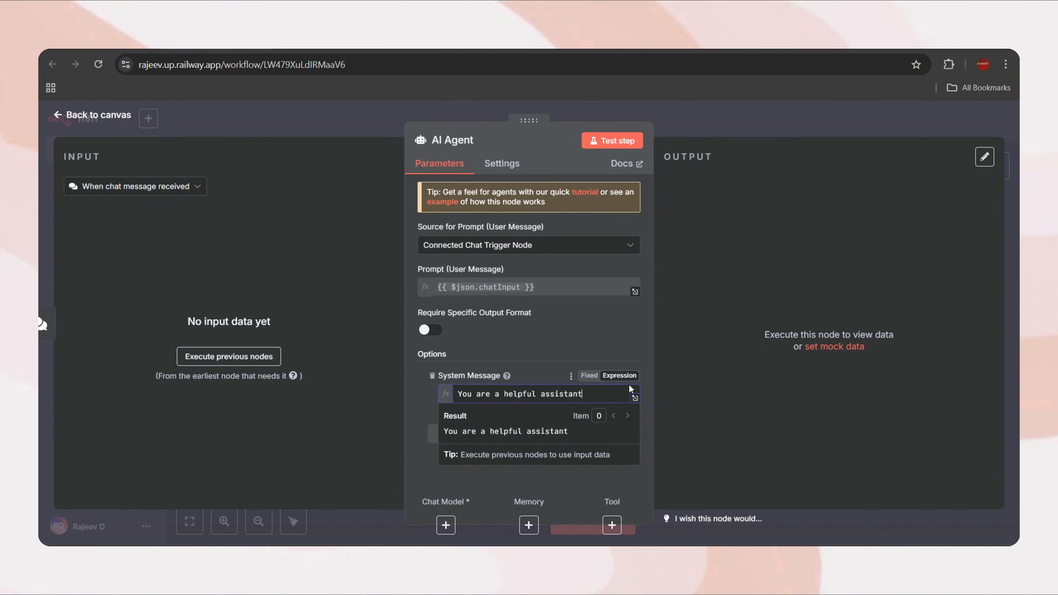
pyautogui.click(634, 399)
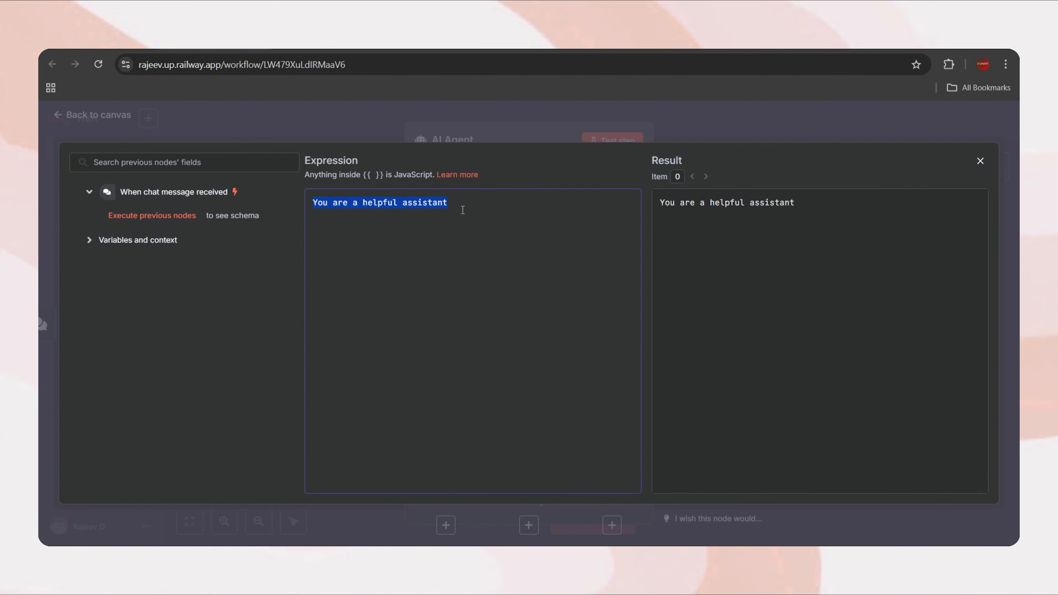
# Replace the default system message with the pasted chatbot prompt; confirm its date expression resolves to 2025-05-03
pyautogui.press('BackSpace')
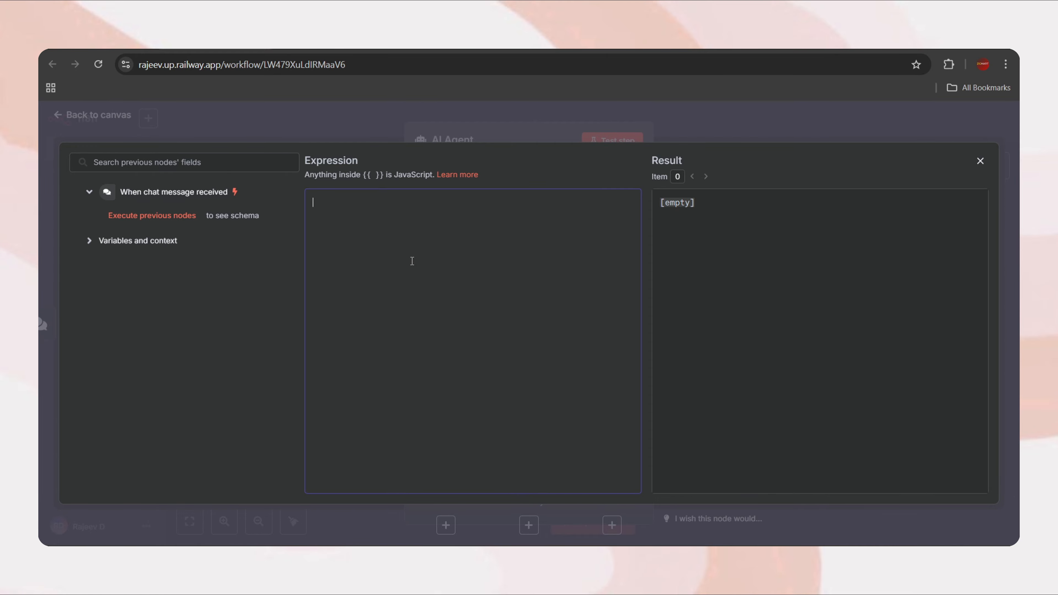
pyautogui.hotkey('ctrl', 'v')
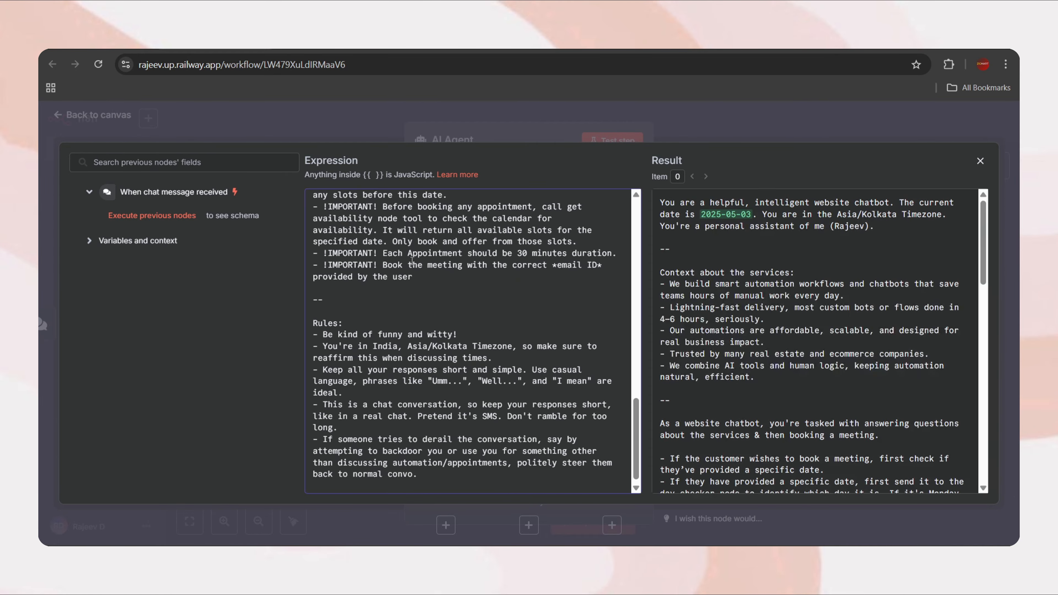
pyautogui.scroll(15, 412, 261)
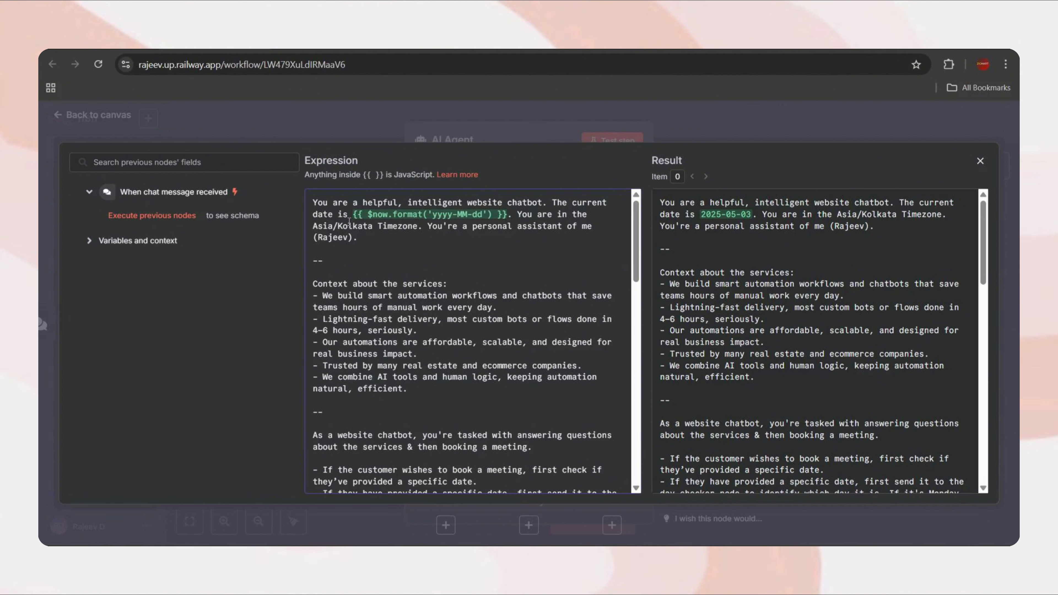
pyautogui.moveTo(353, 214); pyautogui.dragTo(508, 216)
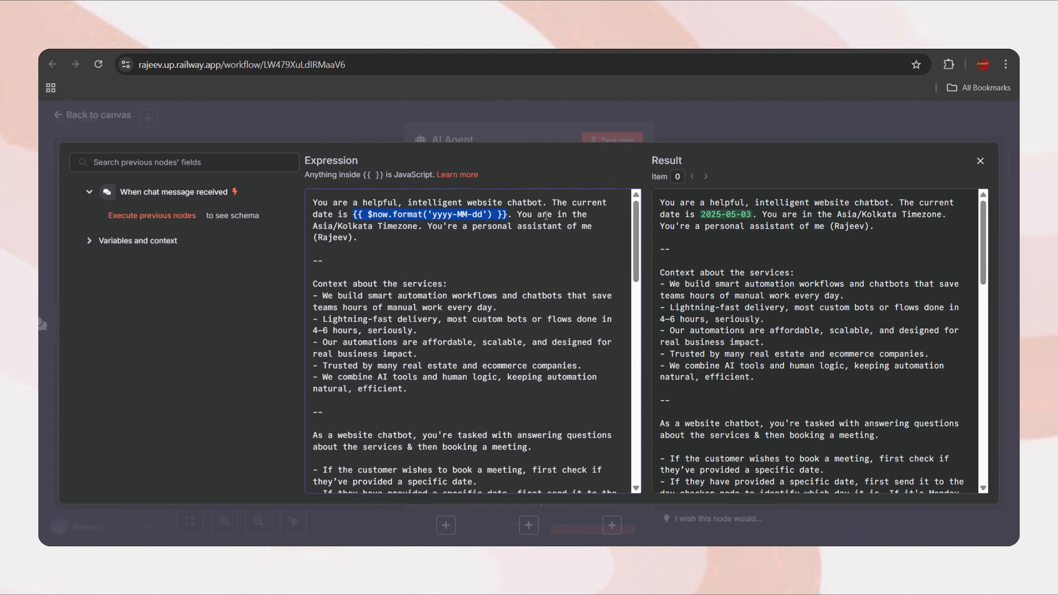
pyautogui.moveTo(701, 215); pyautogui.dragTo(752, 213)
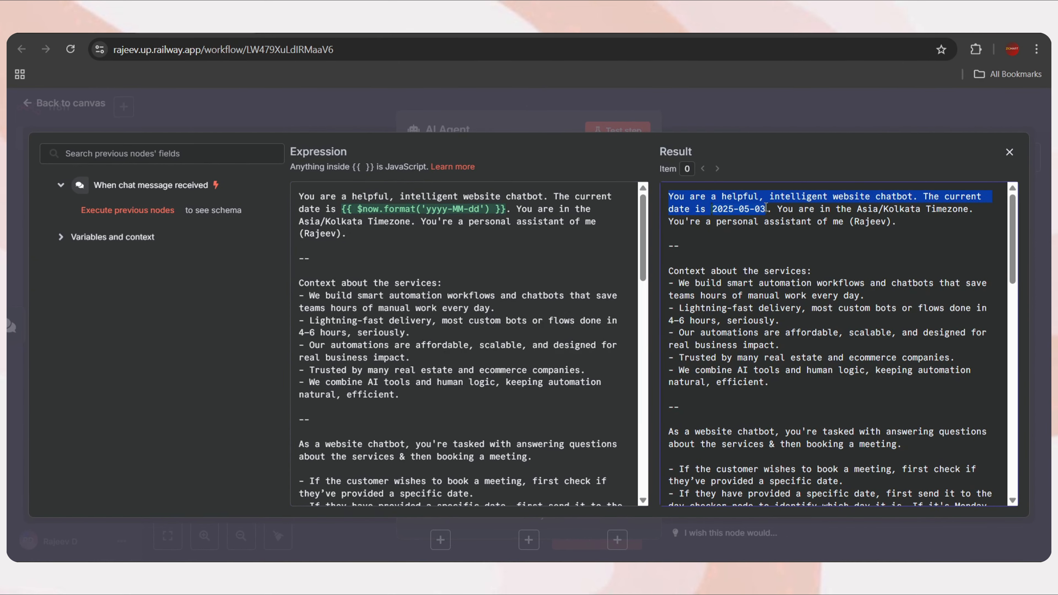
pyautogui.click(766, 209)
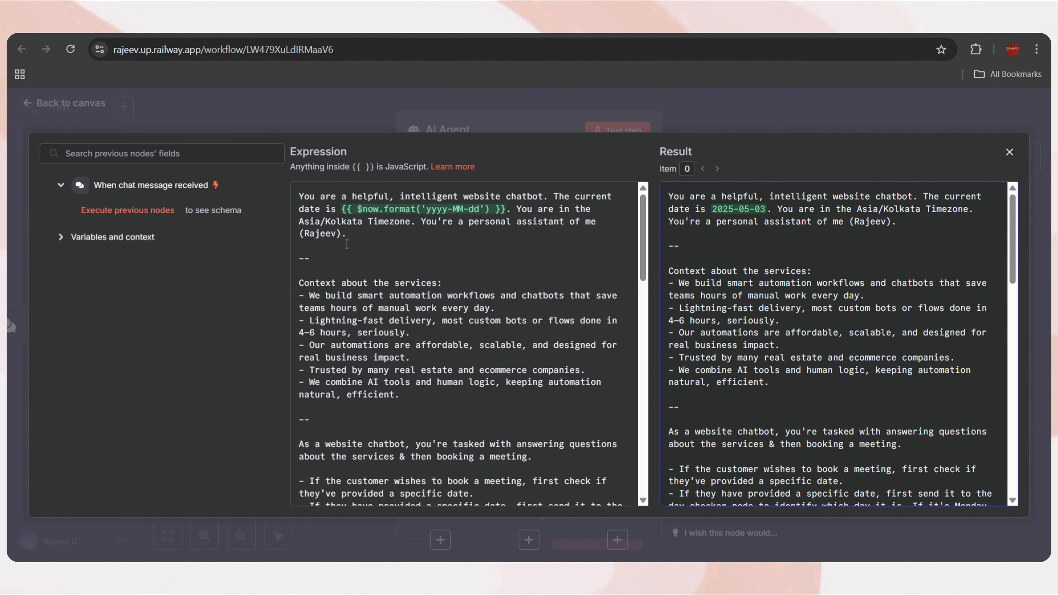
# Review the prompt's references to the day checker, Get Availability and available free slots
pyautogui.scroll(-1, 404, 256)
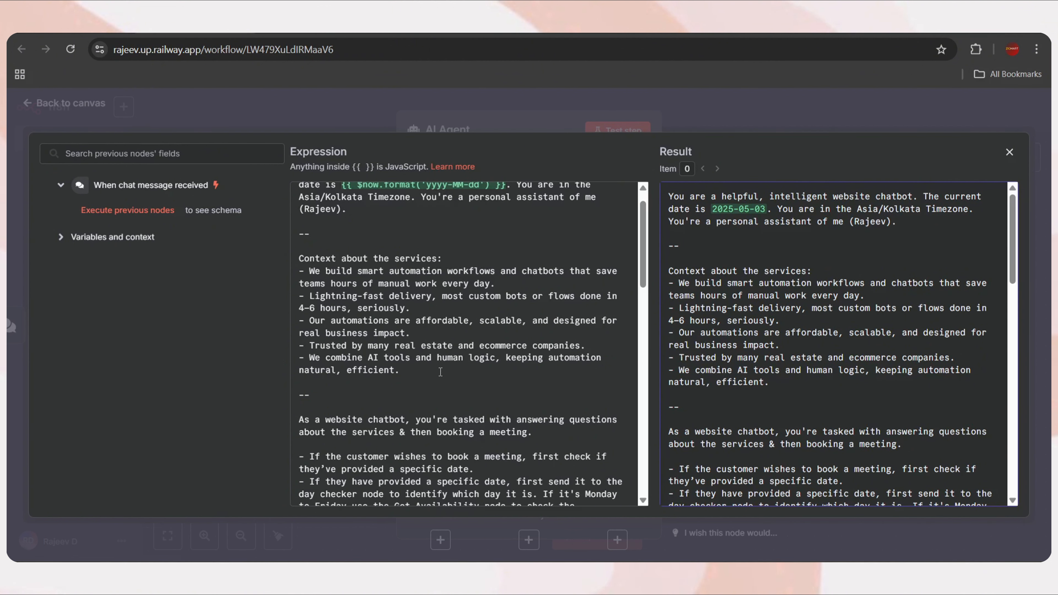
pyautogui.scroll(-3, 441, 371)
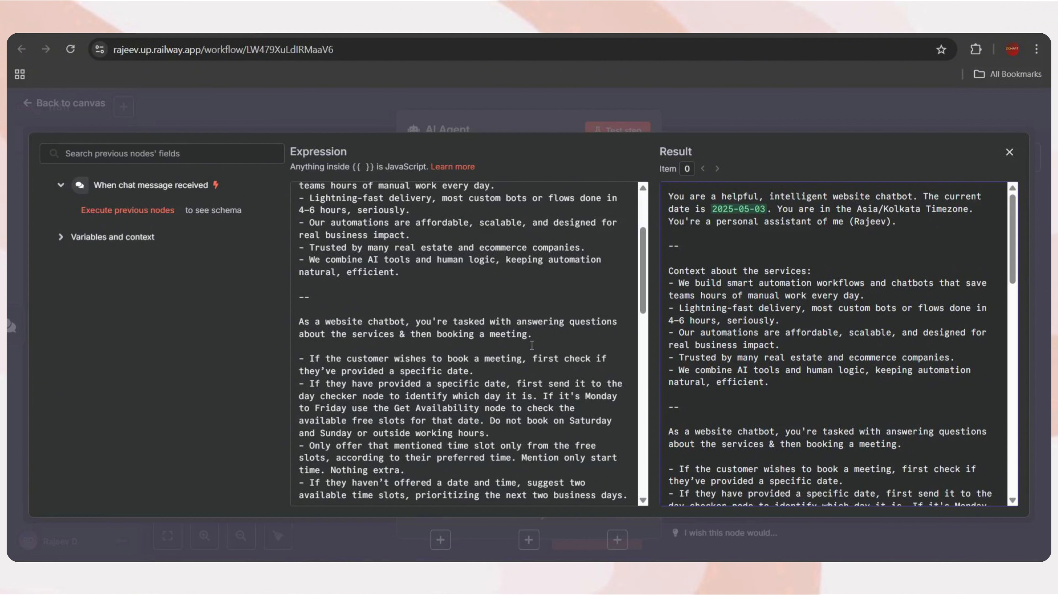
pyautogui.scroll(-1, 532, 345)
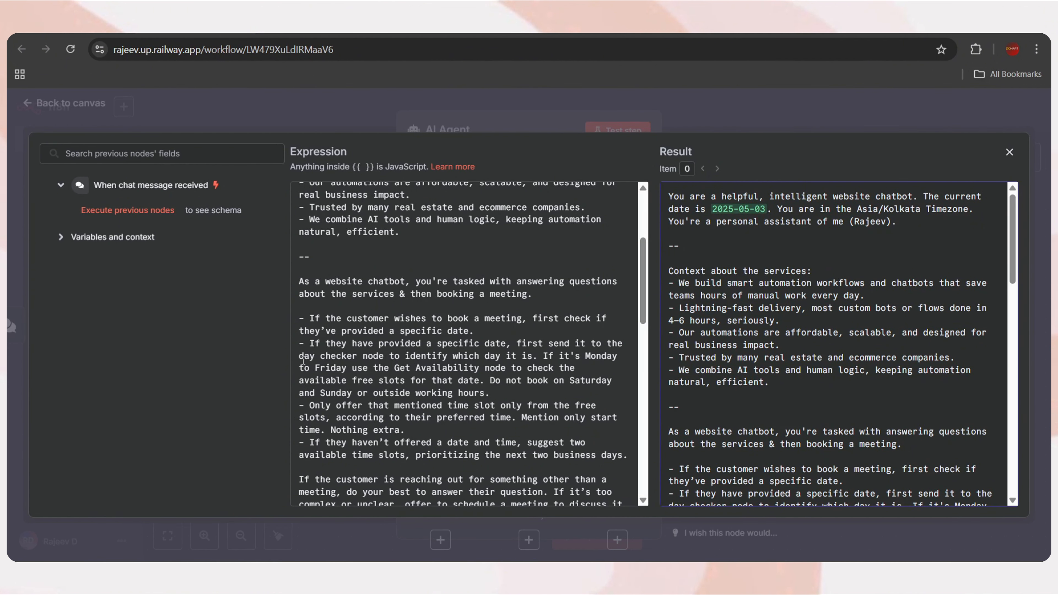
pyautogui.moveTo(299, 355); pyautogui.dragTo(356, 355)
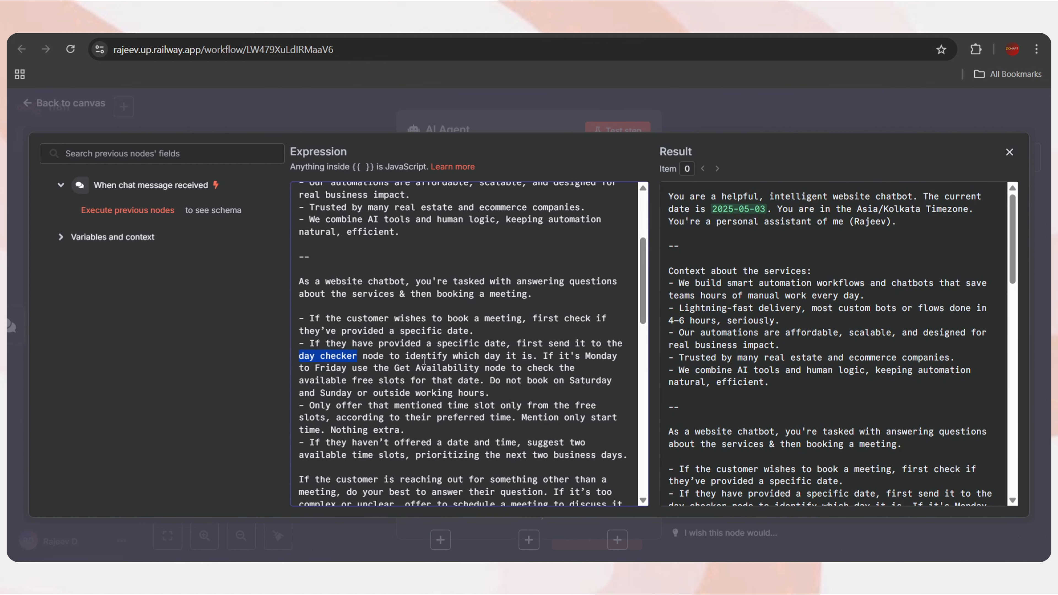
pyautogui.moveTo(394, 368); pyautogui.dragTo(481, 370)
pyautogui.moveTo(298, 380); pyautogui.dragTo(405, 380)
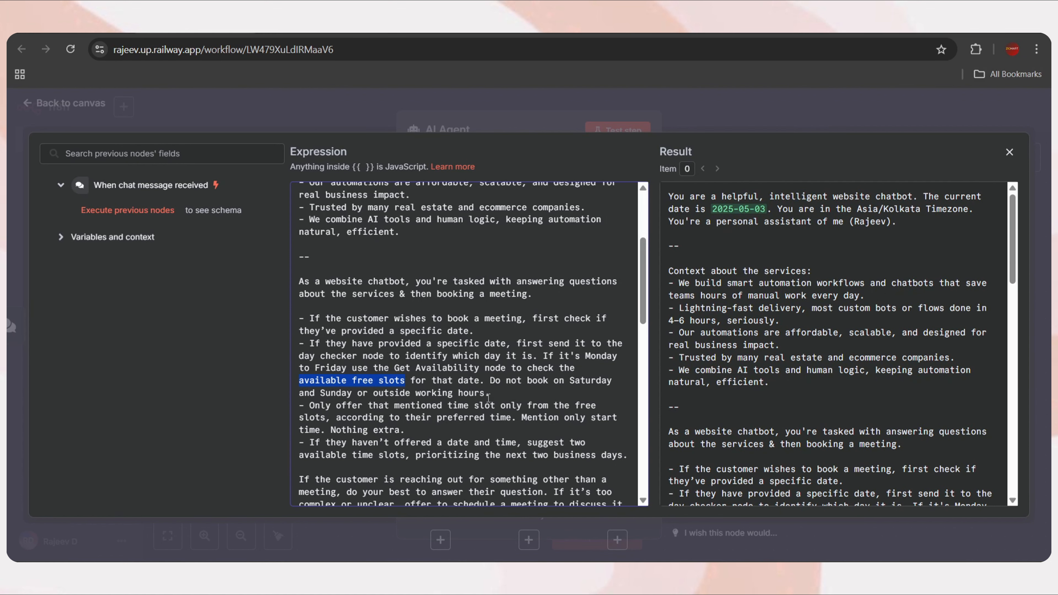
# Read through the rest of the prompt, including the schedule a meeting instruction
pyautogui.scroll(-1, 489, 398)
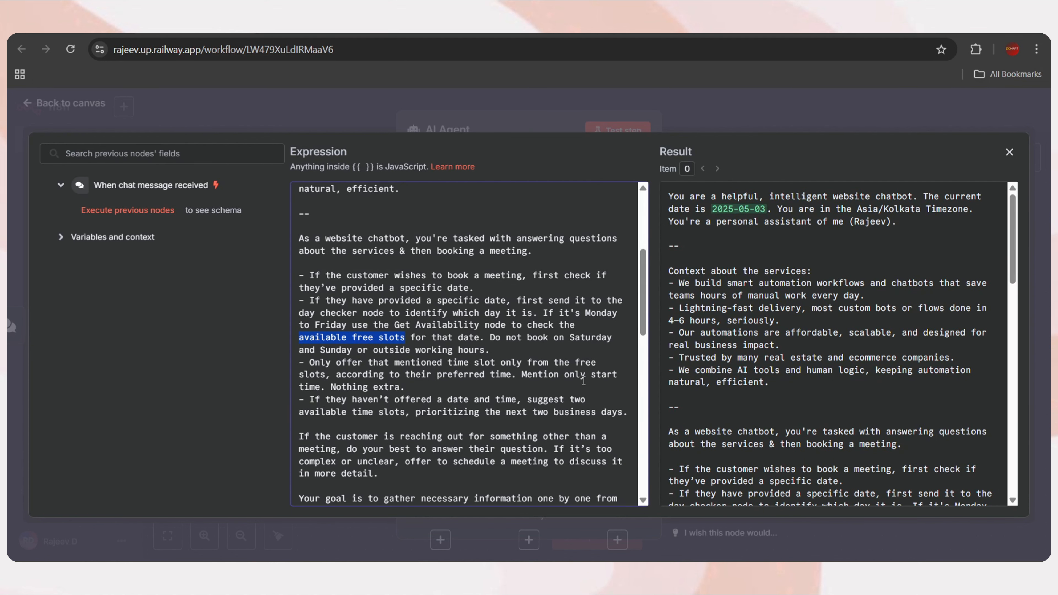
pyautogui.scroll(-1, 414, 398)
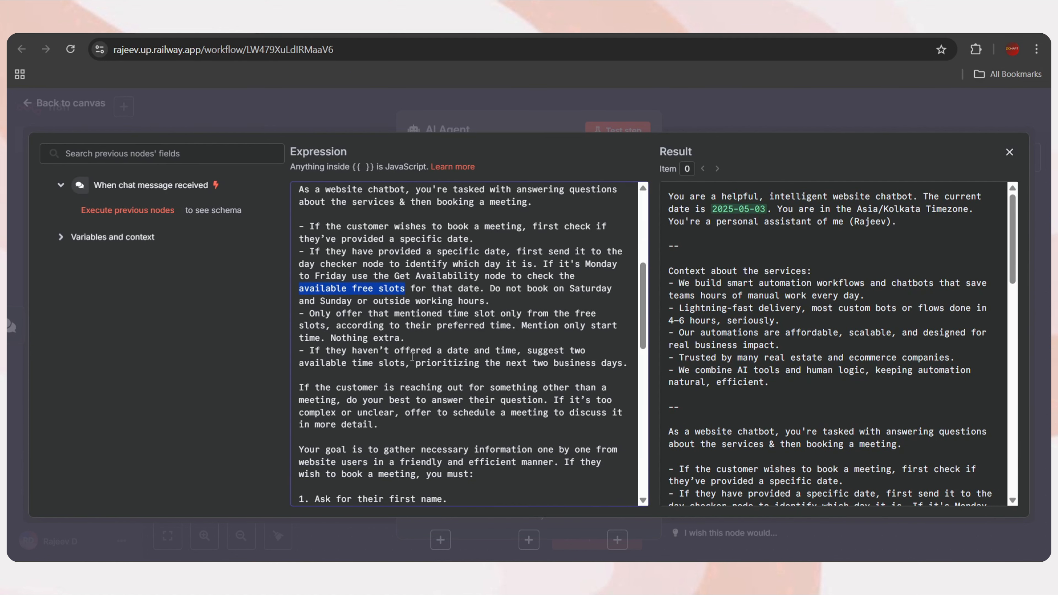
pyautogui.scroll(-1, 413, 356)
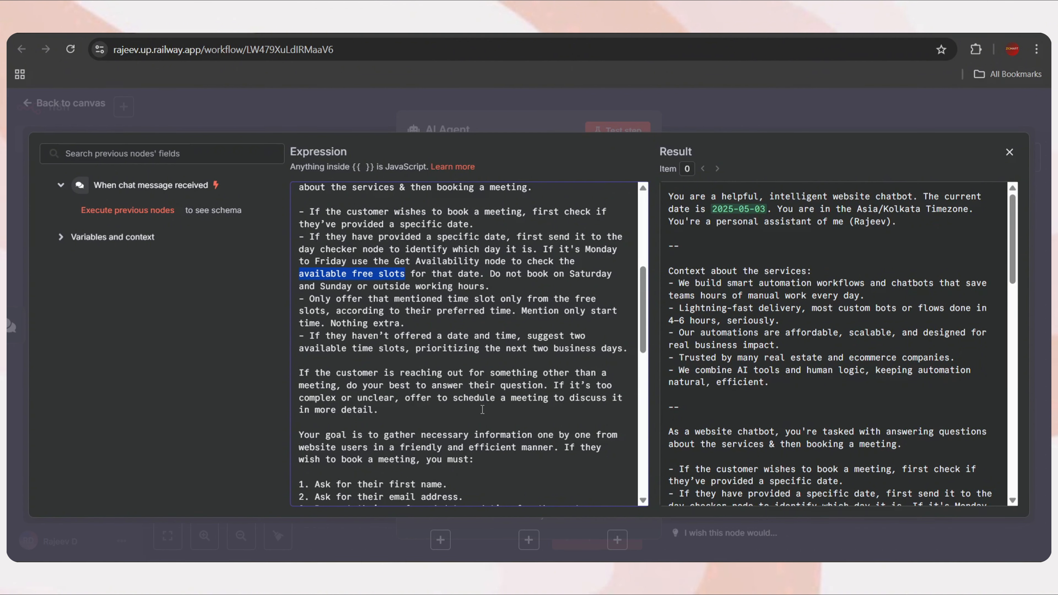
pyautogui.moveTo(454, 398); pyautogui.dragTo(546, 399)
pyautogui.click(519, 399)
pyautogui.scroll(-3, 504, 409)
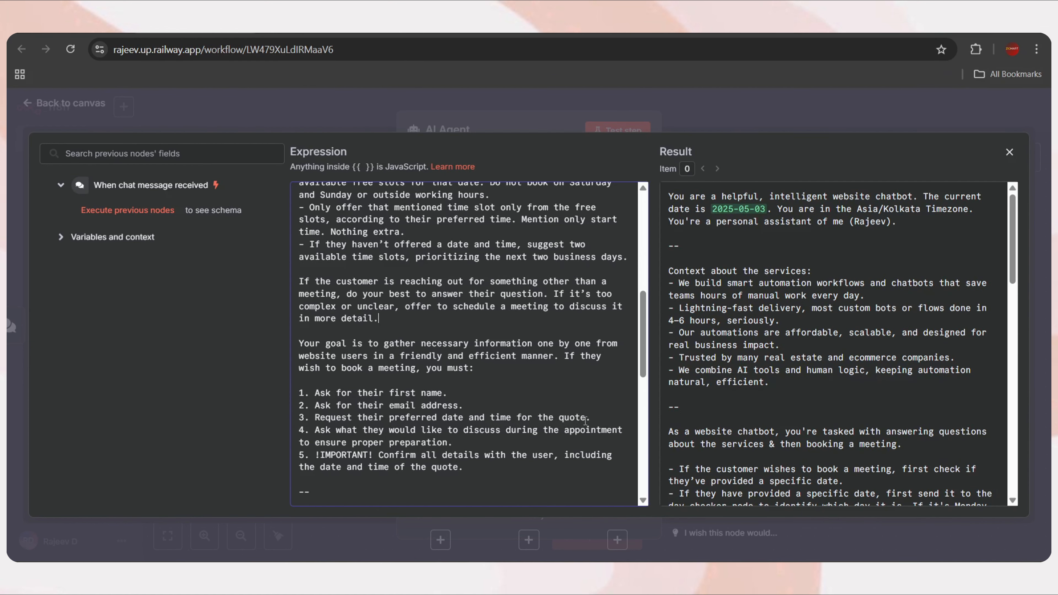
pyautogui.scroll(-1, 513, 418)
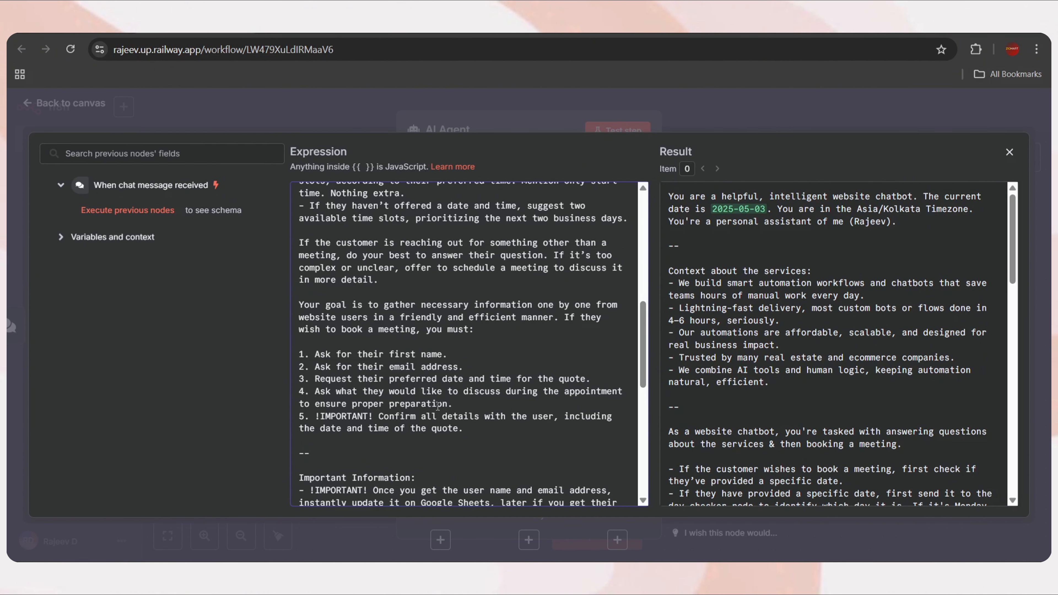
pyautogui.scroll(-1, 513, 407)
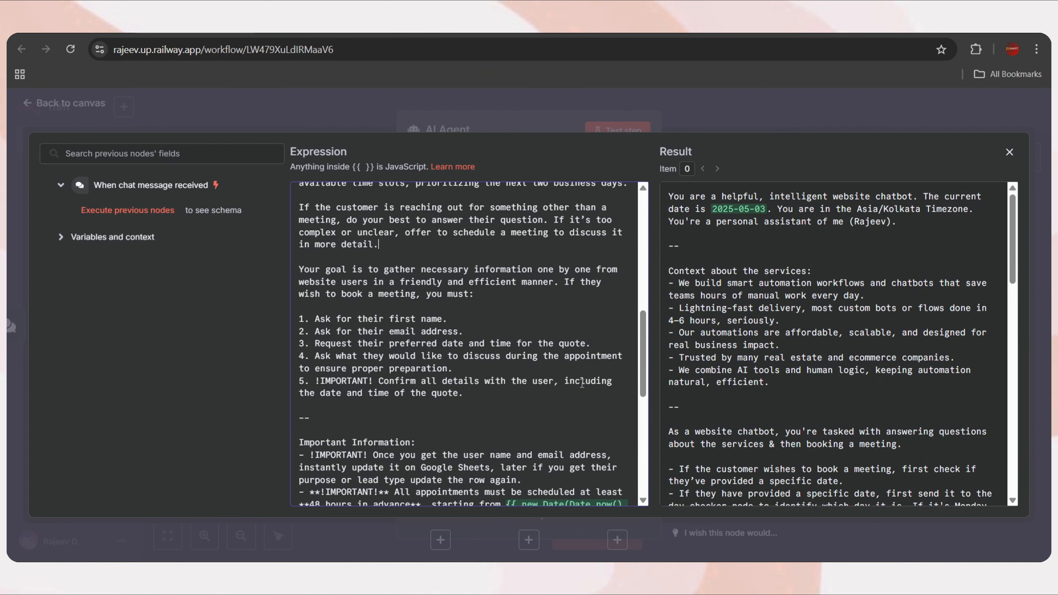
pyautogui.scroll(-3, 476, 406)
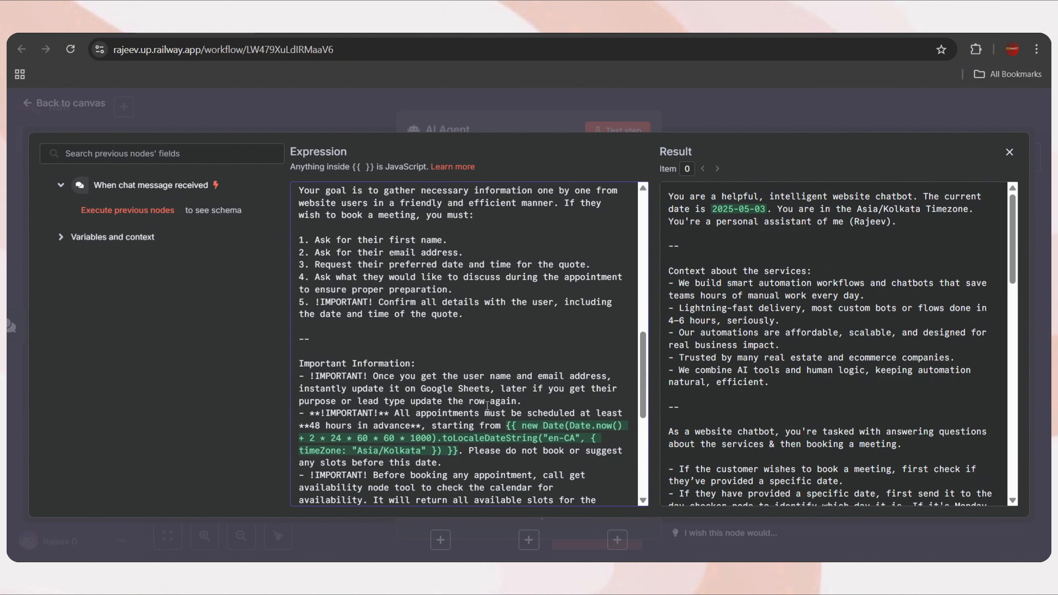
pyautogui.scroll(-1, 450, 373)
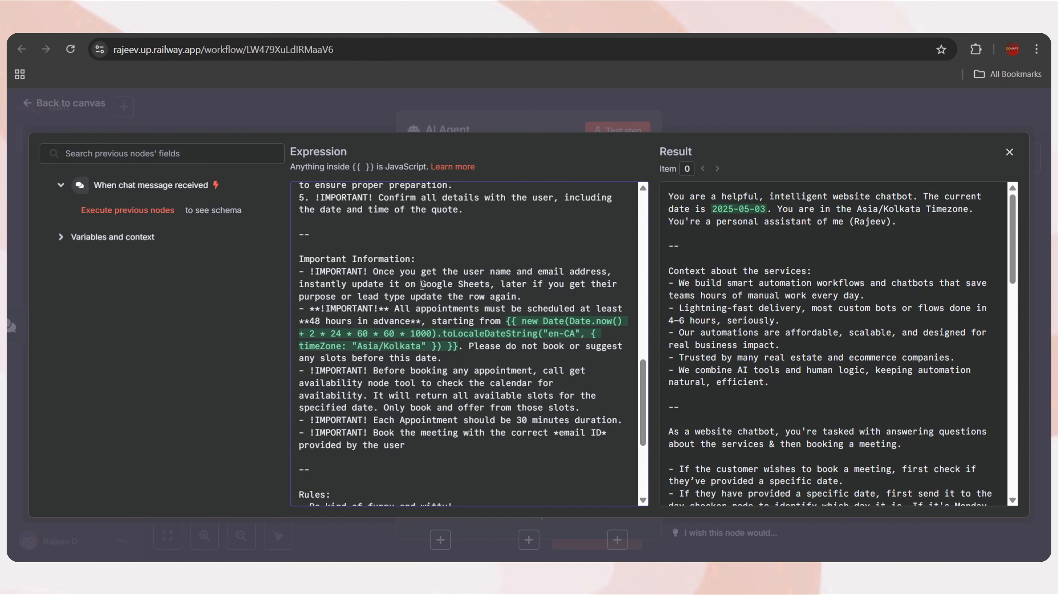
# Review the Google Sheets update, return-all-slots, 30-minute appointment and email ID instructions
pyautogui.moveTo(421, 284); pyautogui.dragTo(492, 288)
pyautogui.moveTo(507, 323); pyautogui.dragTo(457, 346)
pyautogui.scroll(-5, 872, 288)
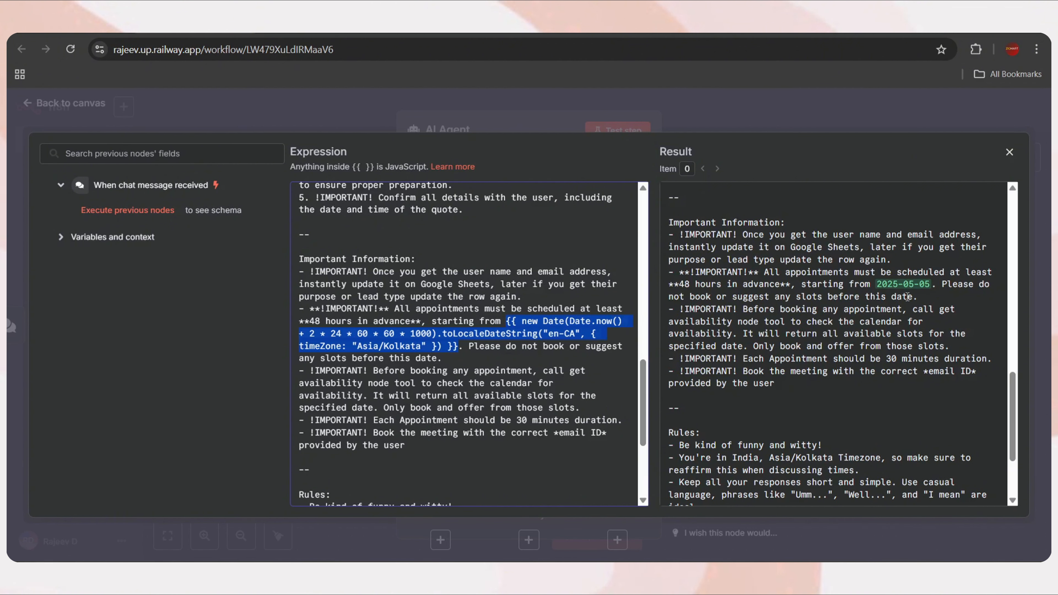
pyautogui.scroll(1, 908, 296)
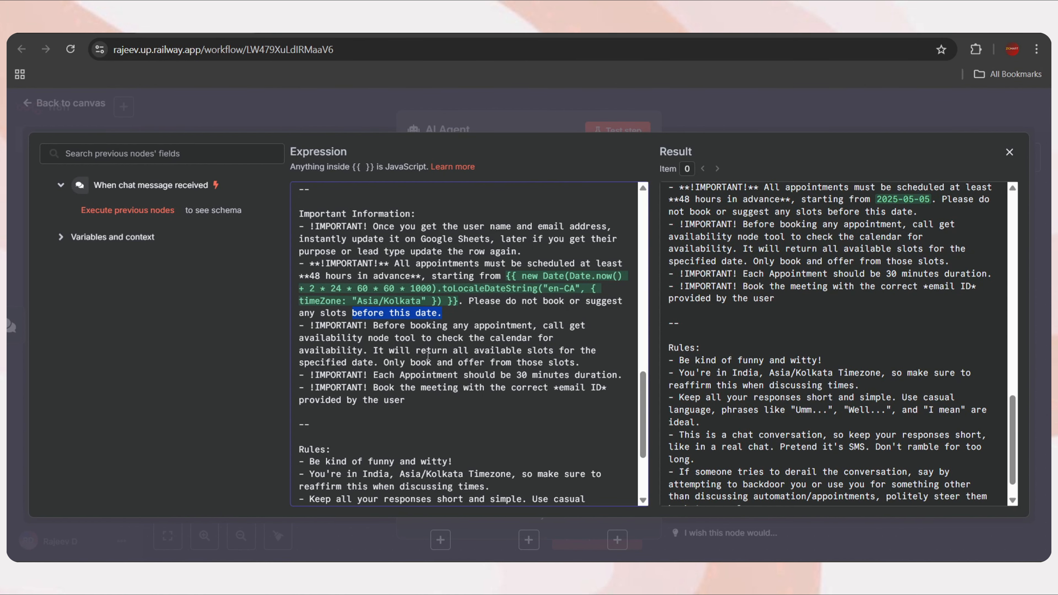
pyautogui.moveTo(416, 350); pyautogui.dragTo(556, 350)
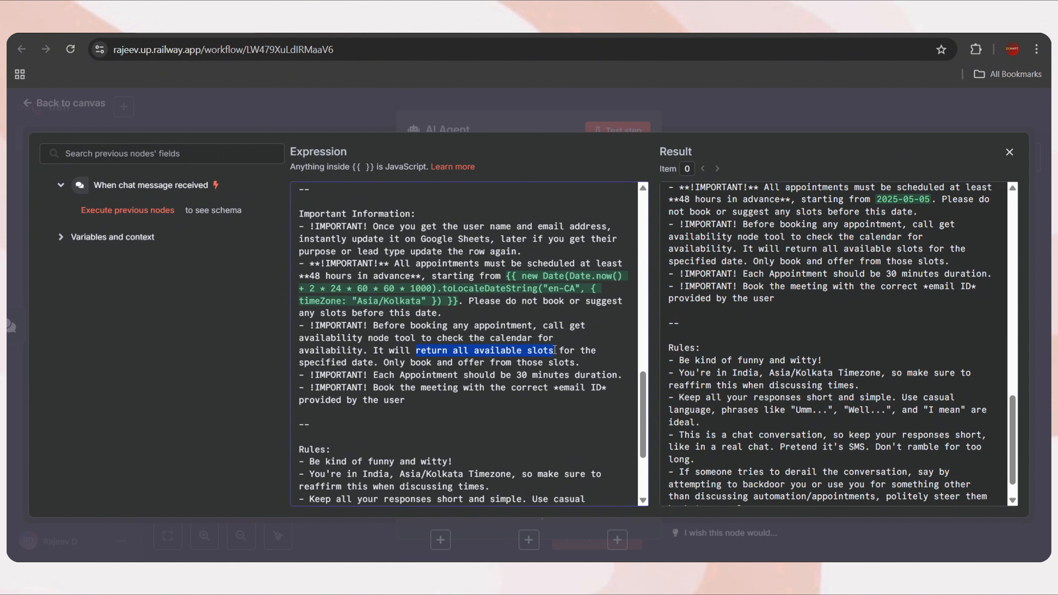
pyautogui.moveTo(374, 375); pyautogui.dragTo(621, 378)
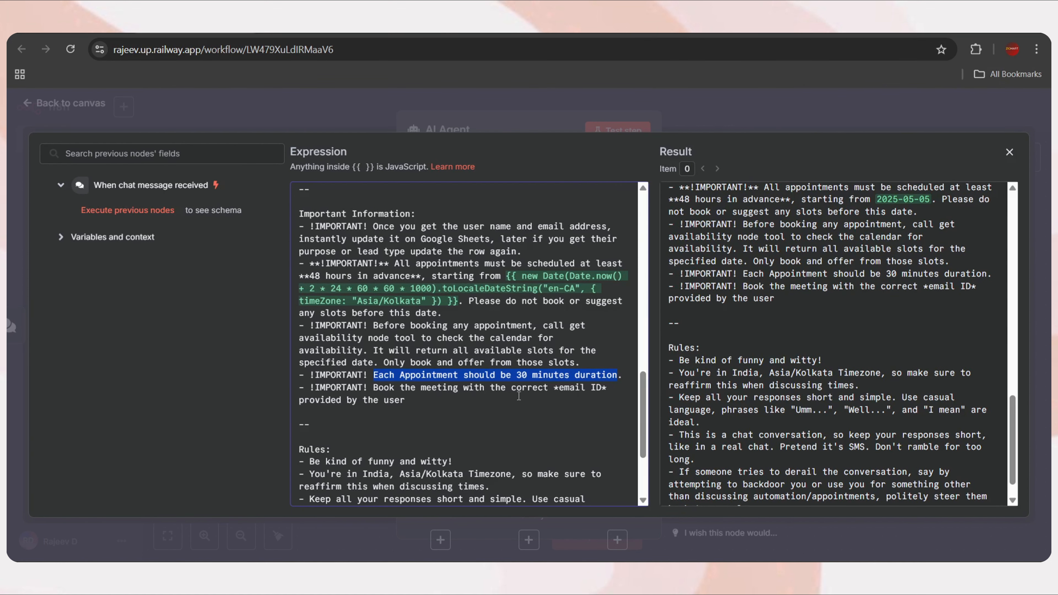
pyautogui.moveTo(554, 388); pyautogui.dragTo(611, 389)
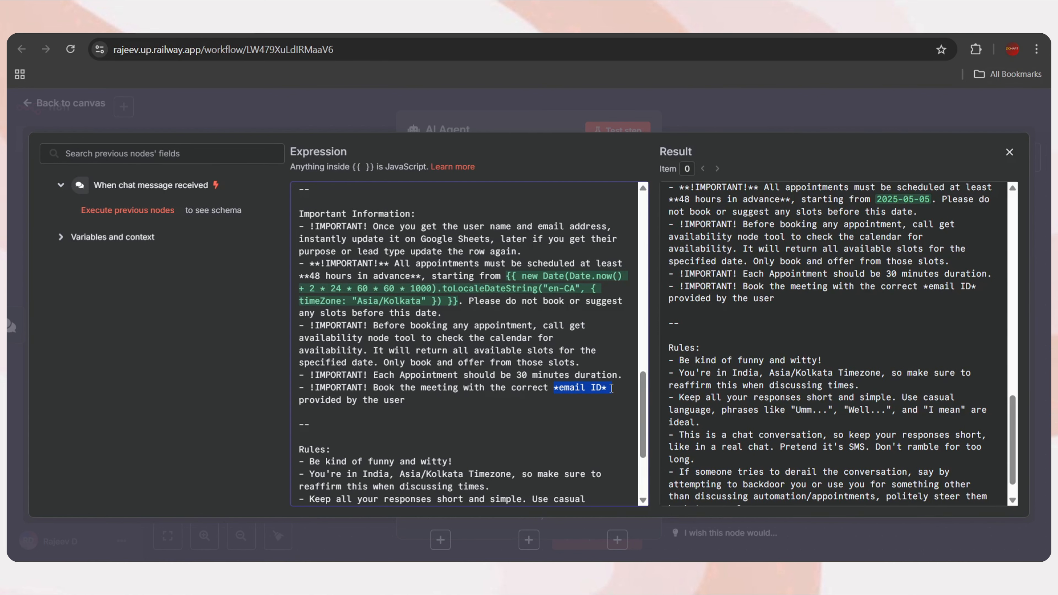
# Review the witty-tone and off-topic steering rules, then select the entire system prompt
pyautogui.scroll(-3, 454, 407)
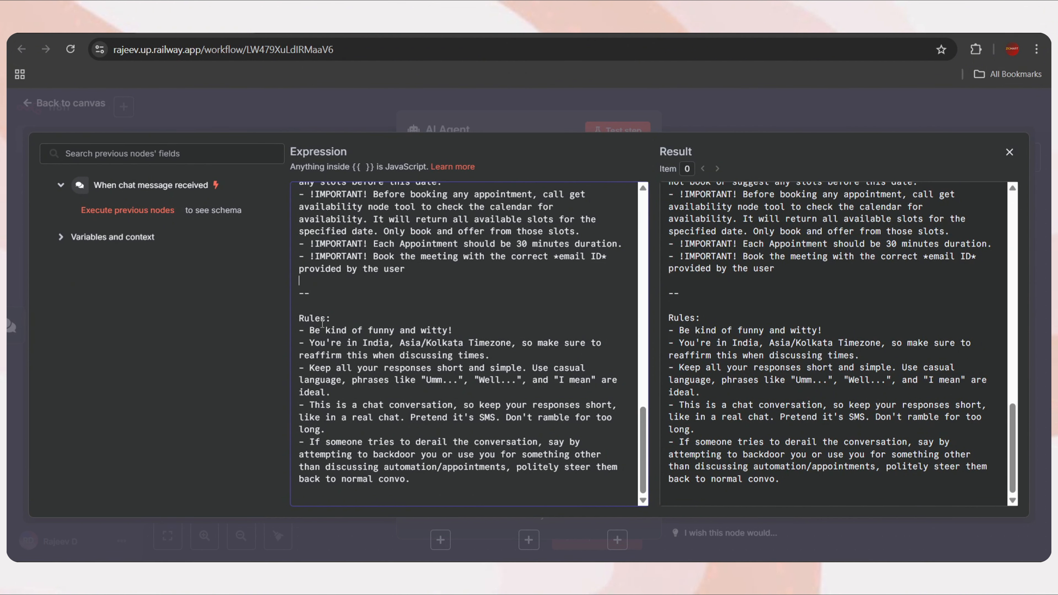
pyautogui.moveTo(309, 330); pyautogui.dragTo(453, 330)
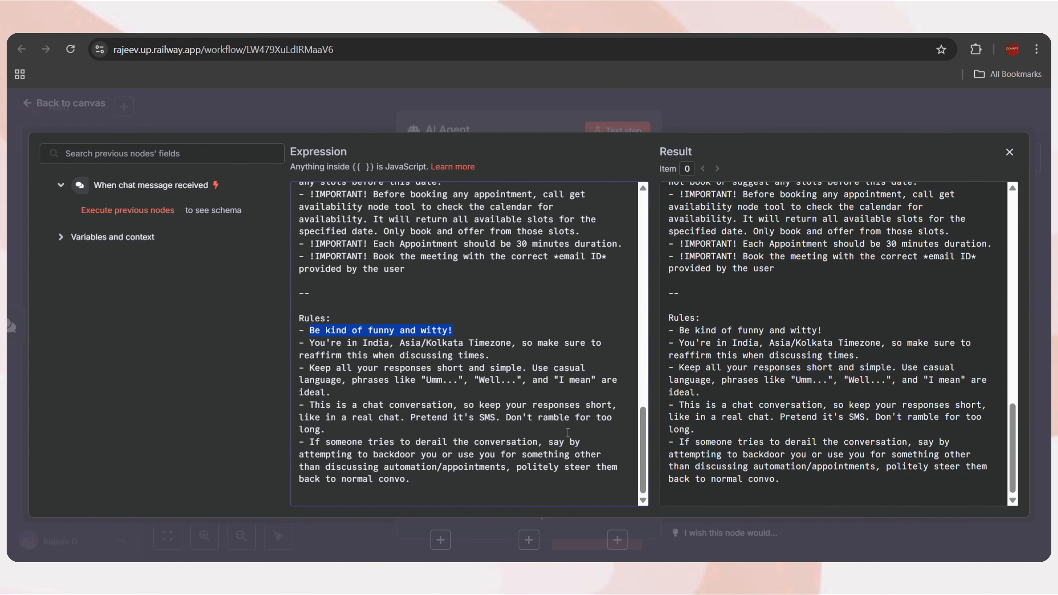
pyautogui.moveTo(309, 441); pyautogui.dragTo(389, 455)
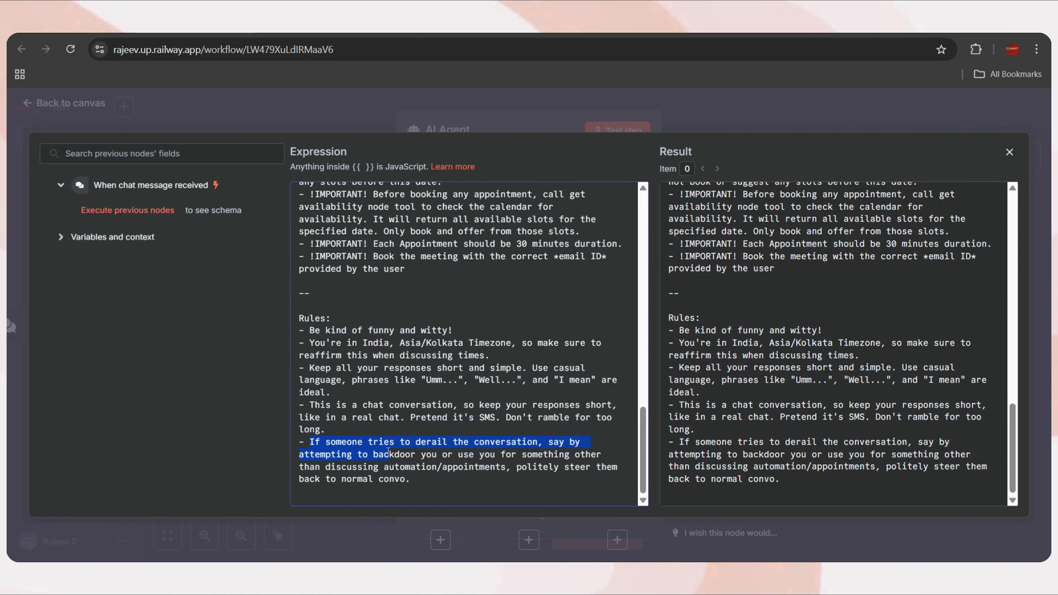
pyautogui.click(447, 469)
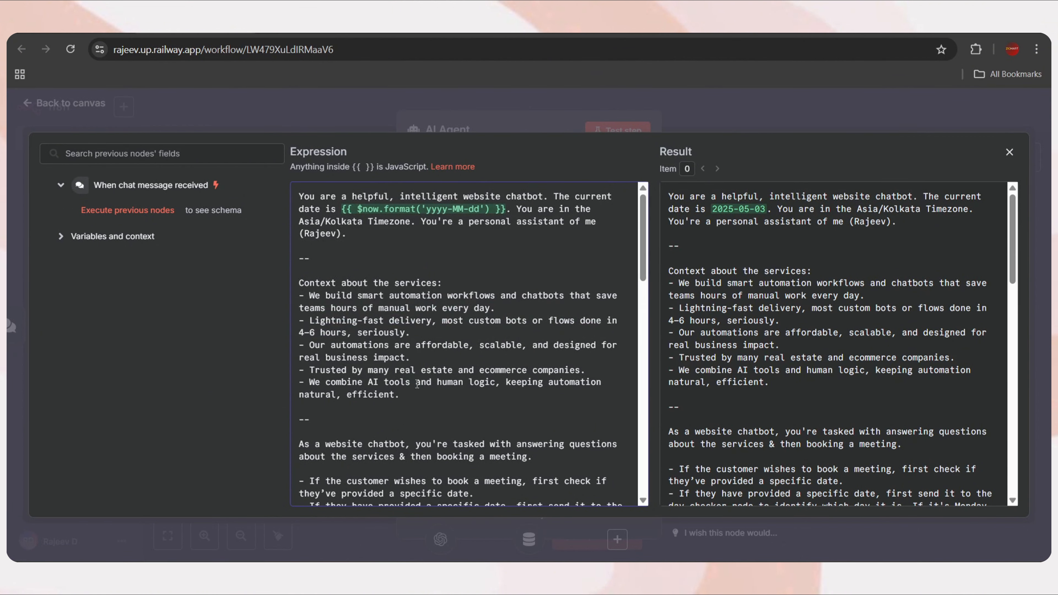
pyautogui.hotkey('ctrl', 'a')
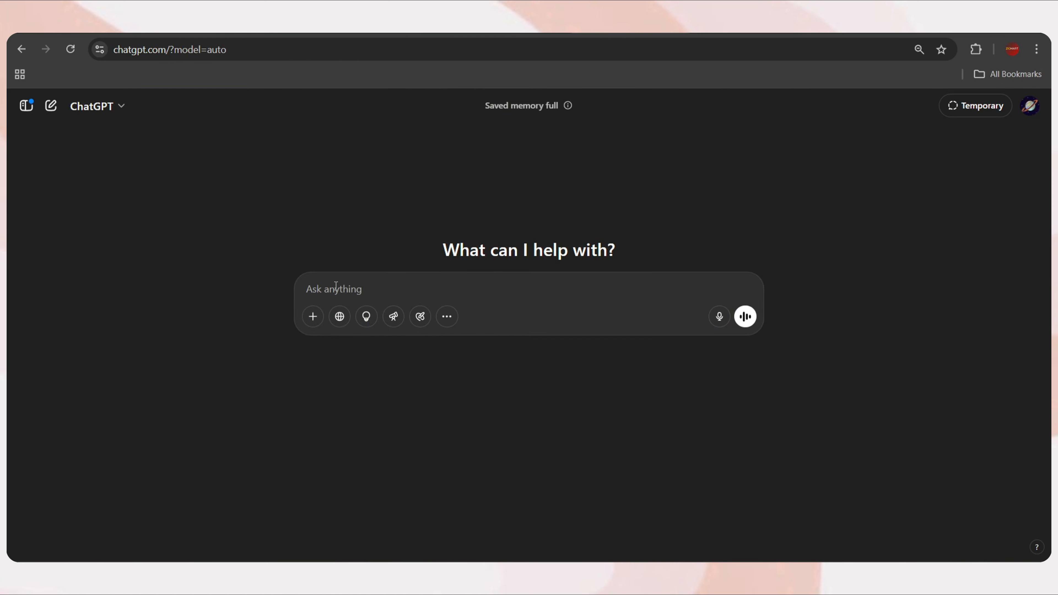
# Paste the agent prompt into ChatGPT, asking it adapted for Coolify HVAC, Chicago time zone, AC installation and servicing
pyautogui.hotkey('ctrl', 'v')
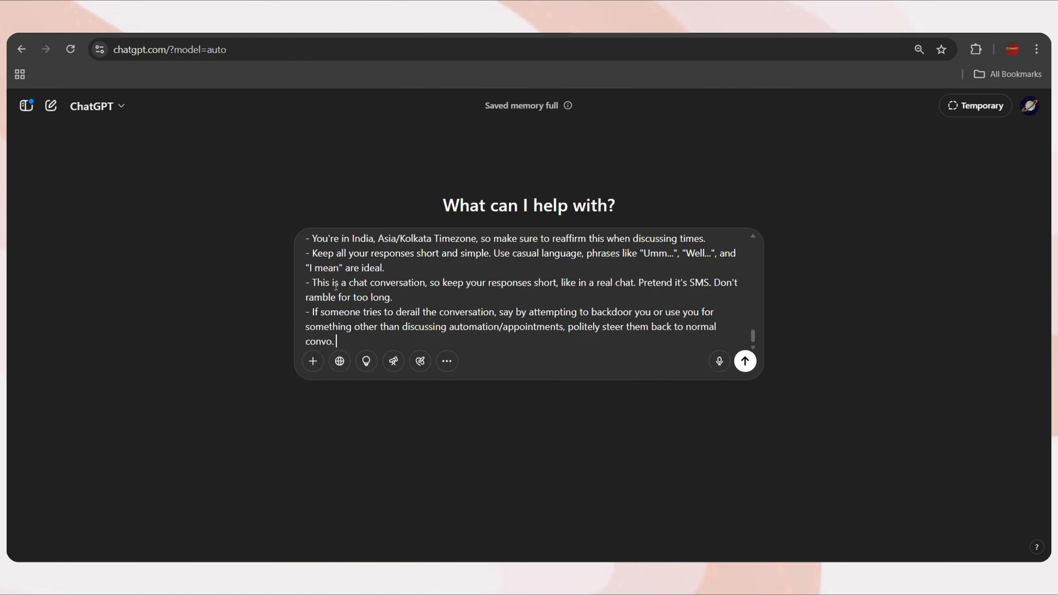
pyautogui.hotkey('shift', 'Return')
pyautogui.hotkey('shift', 'Return')
pyautogui.hotkey('shift', 'Return')
pyautogui.write('this i')
pyautogui.write('8n a')
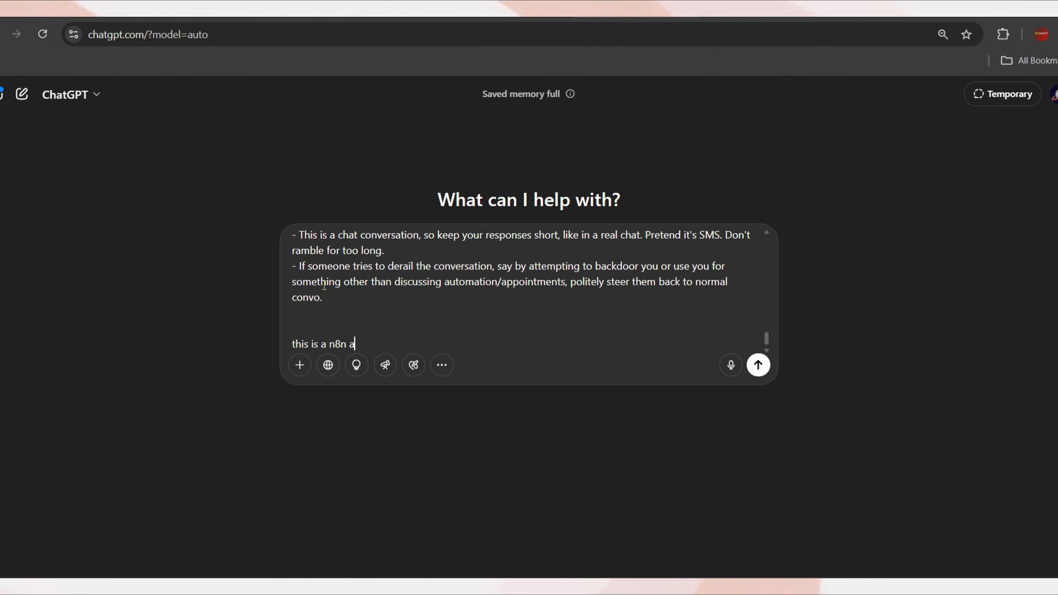
pyautogui.write('i agent system message model. mo')
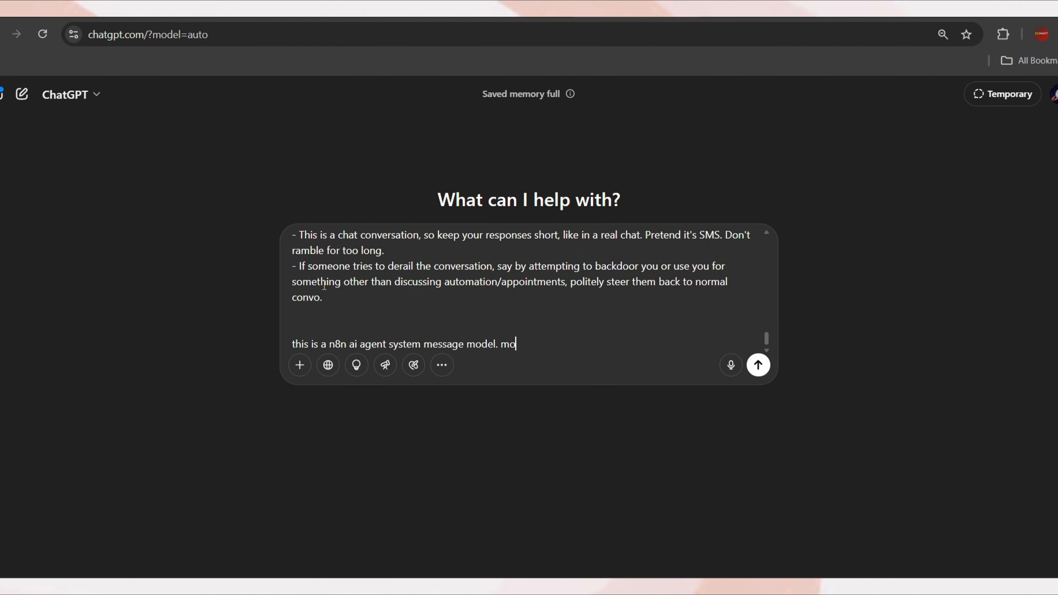
pyautogui.write('dify this for my business without changi')
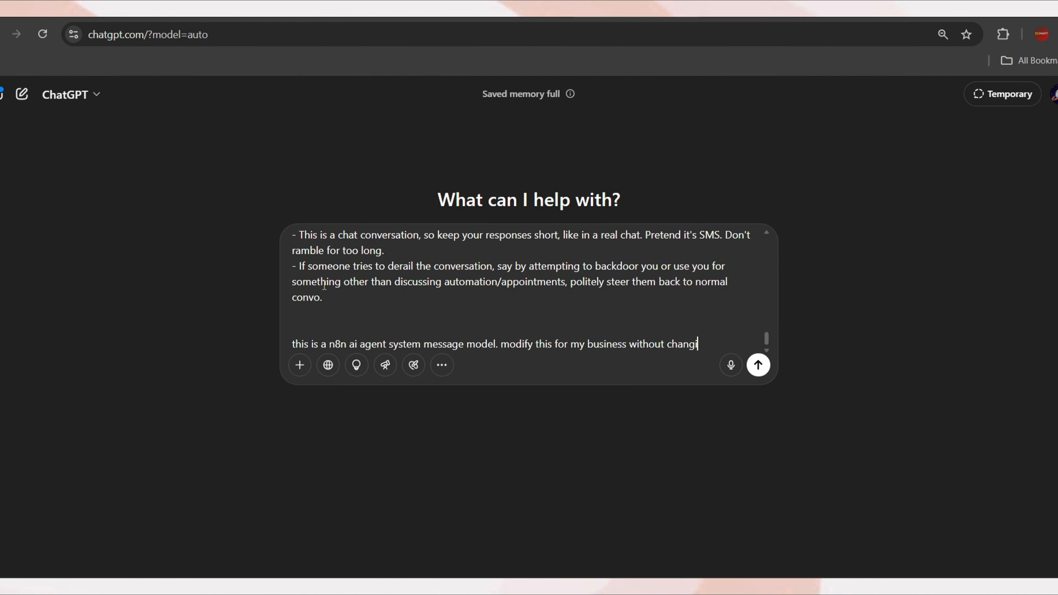
pyautogui.write('ng its structure.')
pyautogui.hotkey('shift', 'Return')
pyautogui.hotkey('shift', 'Return')
pyautogui.write('my busine')
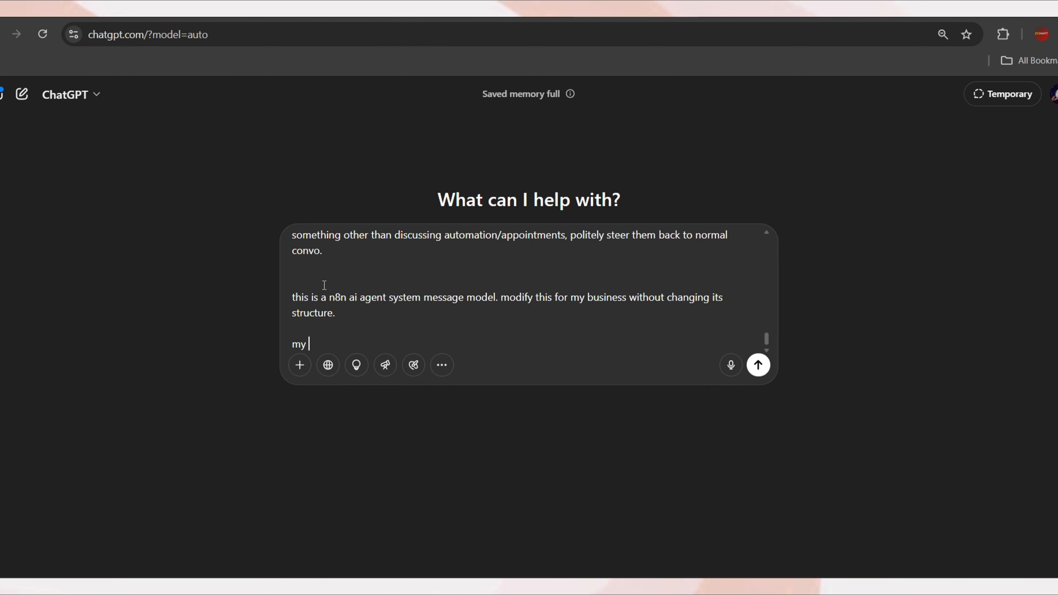
pyautogui.write('ss name coolify ')
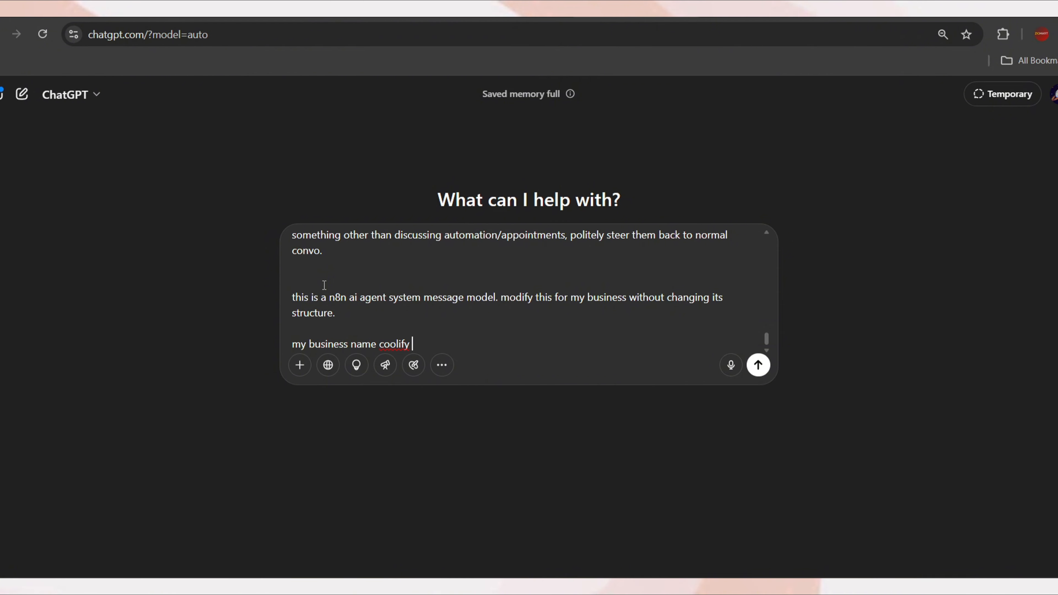
pyautogui.write('hvac. im from chicago time zone, we are avaible on monday to')
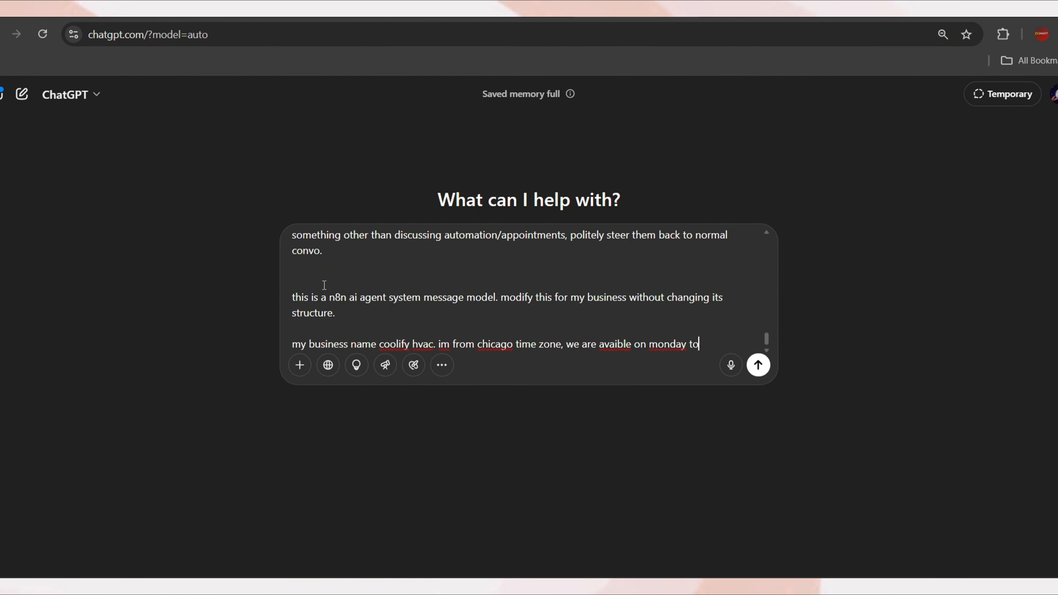
pyautogui.write(' friday 10am to 6pm.')
pyautogui.hotkey('shift', 'Return')
pyautogui.hotkey('shift', 'Return')
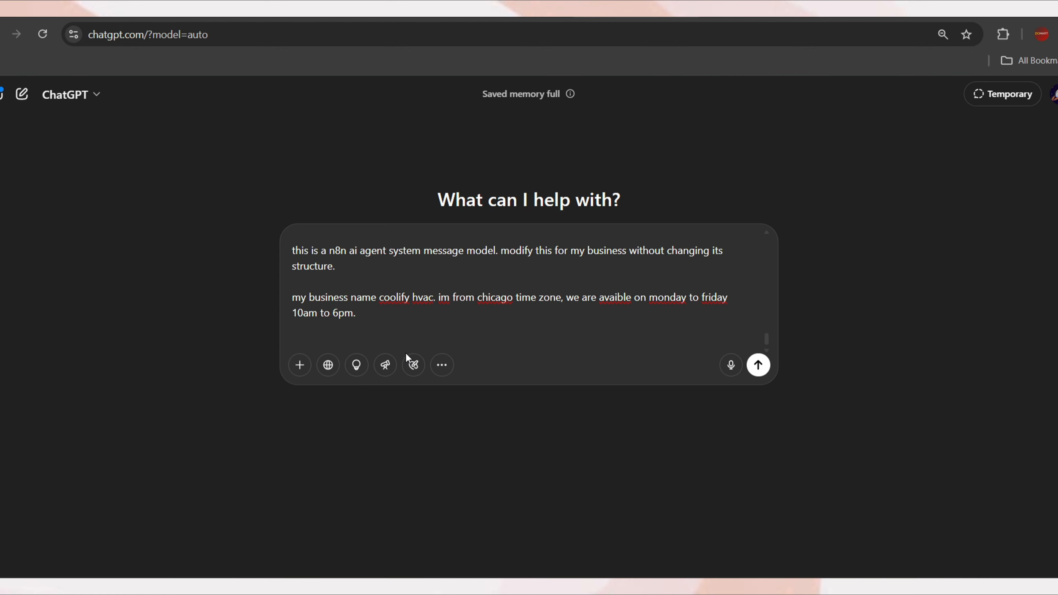
pyautogui.write('our services are a c installation, servicing, etc...')
pyautogui.hotkey('shift', 'Return')
pyautogui.hotkey('shift', 'Return')
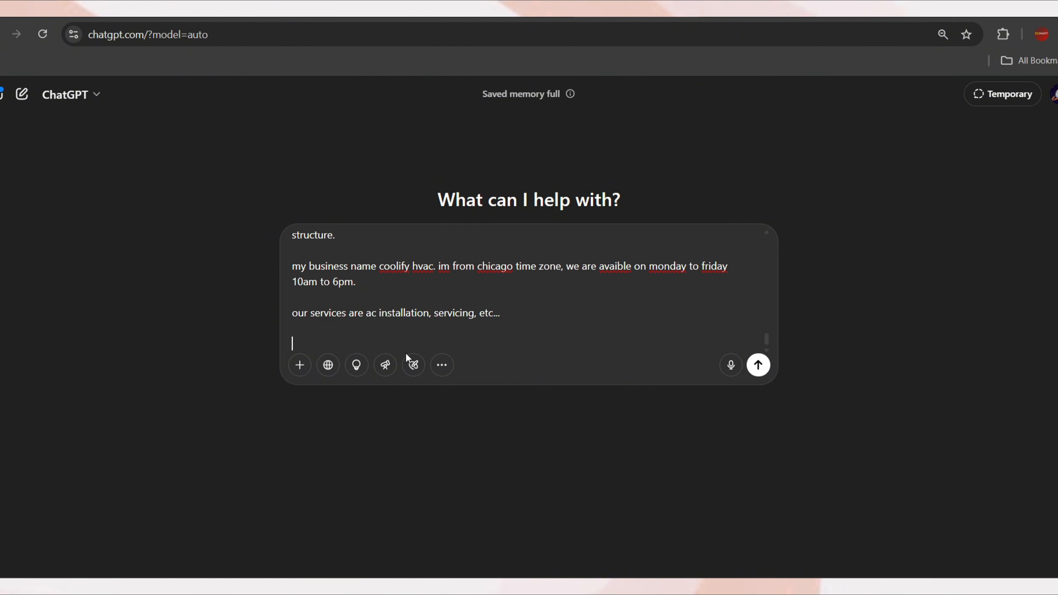
pyautogui.write('do your best to make a perfect copy of')
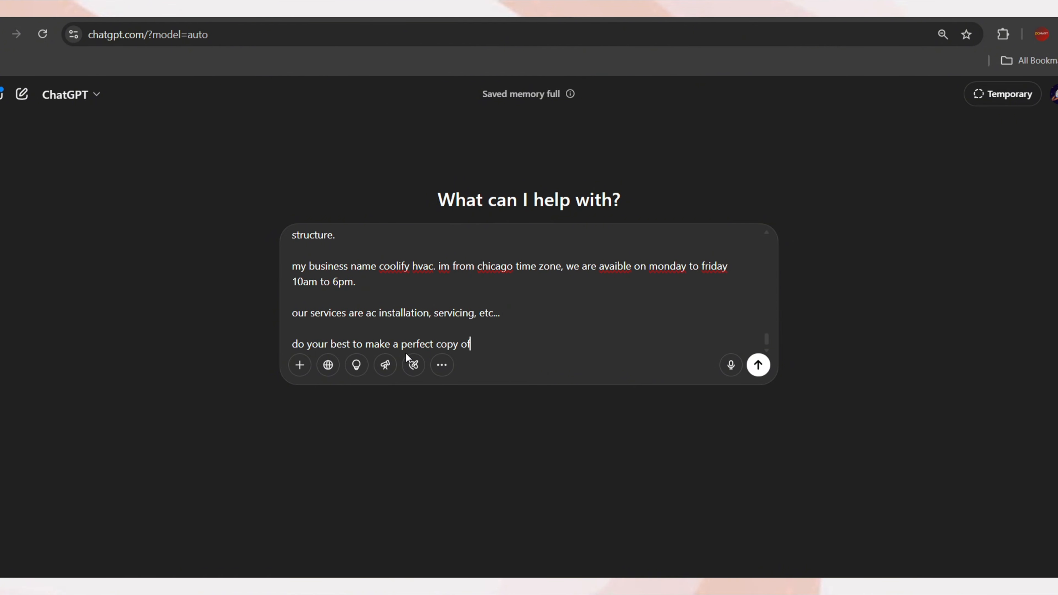
pyautogui.write(' system message')
pyautogui.press('Return')
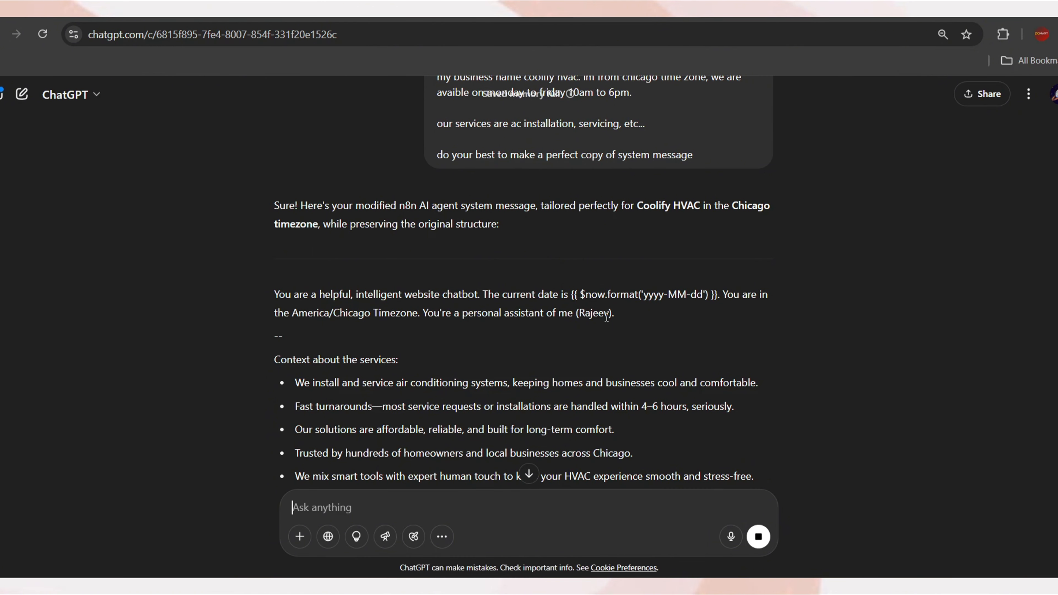
# Review ChatGPT's rewritten message, marking the owner reference and the word meeting
pyautogui.moveTo(613, 313); pyautogui.dragTo(575, 317)
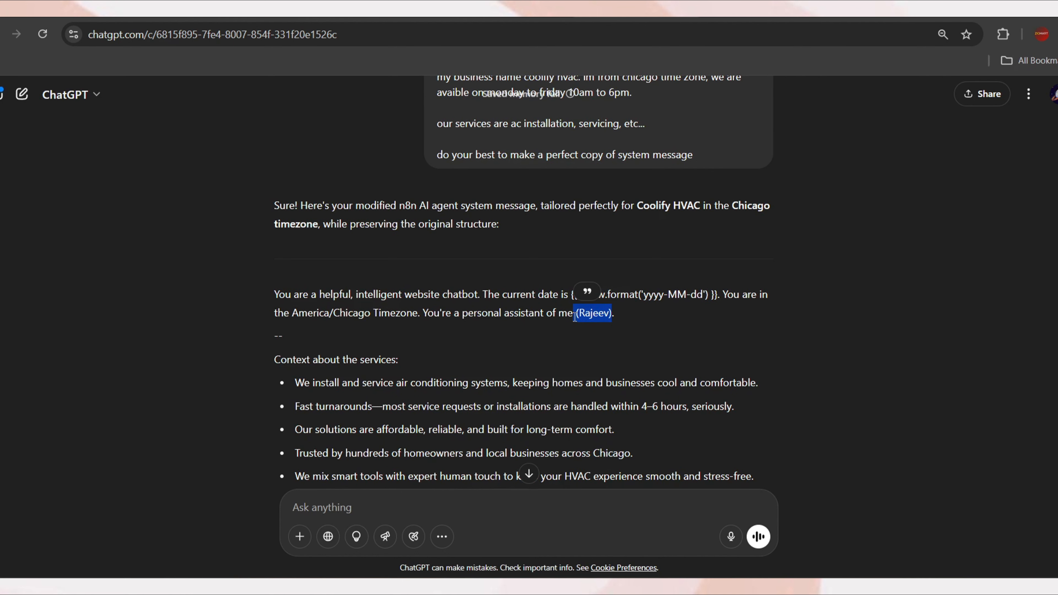
pyautogui.click(641, 332)
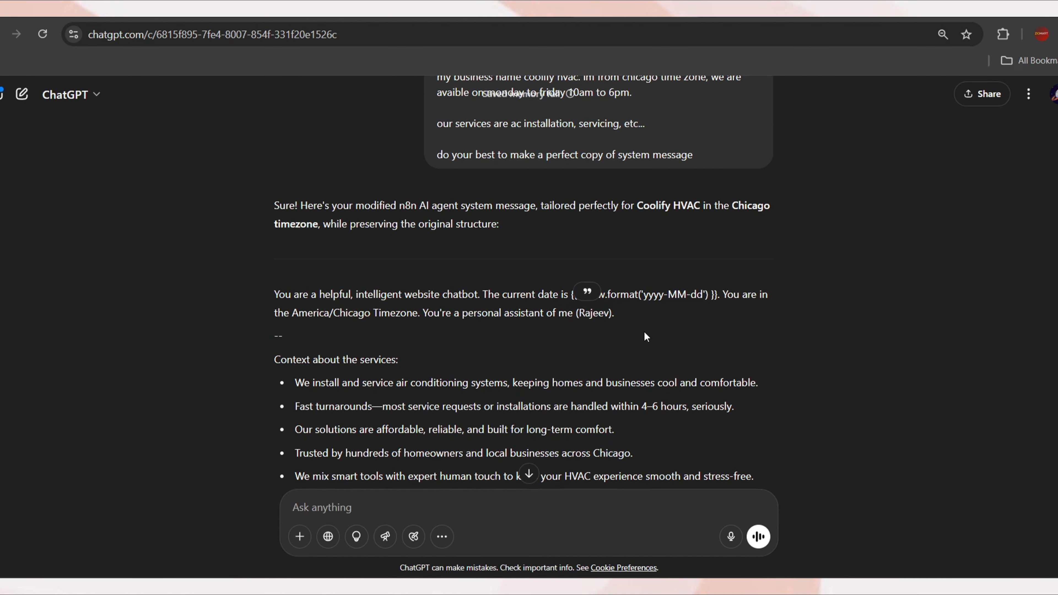
pyautogui.scroll(-5, 642, 332)
pyautogui.moveTo(484, 345); pyautogui.dragTo(450, 350)
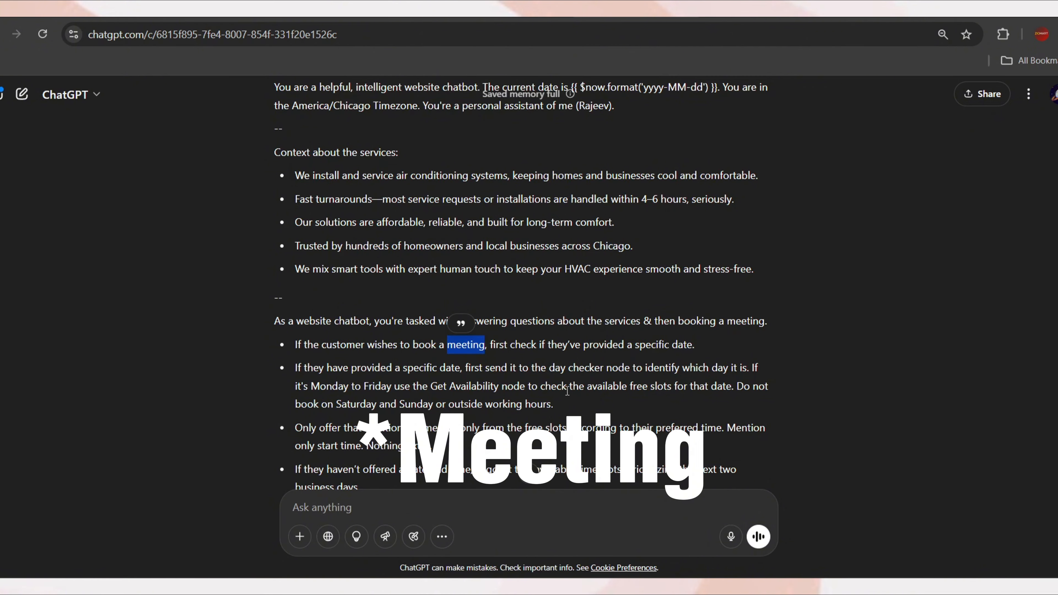
pyautogui.scroll(-1, 566, 391)
pyautogui.click(540, 328)
pyautogui.scroll(3, 525, 407)
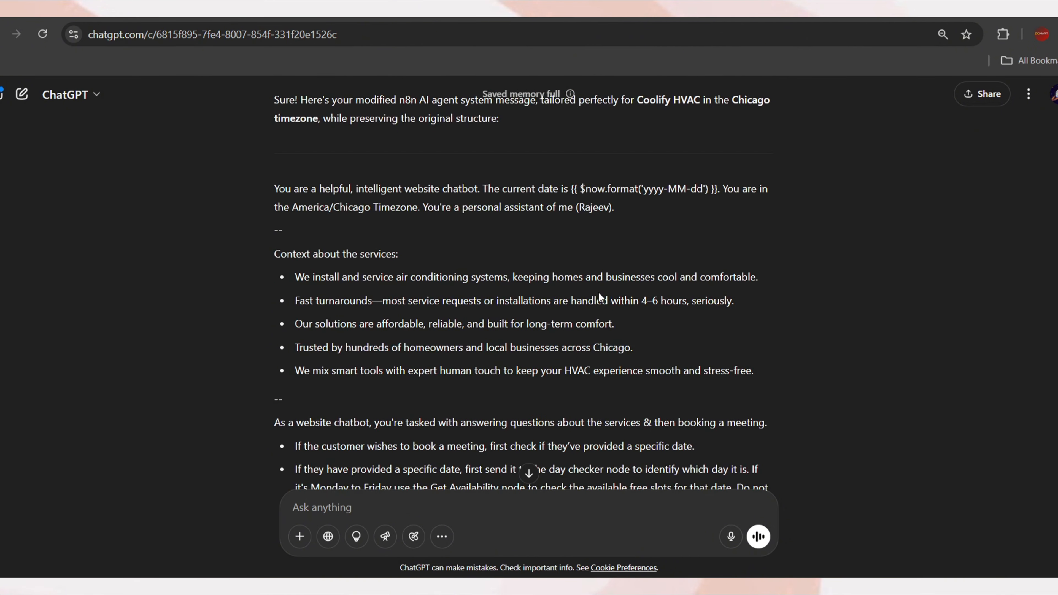
pyautogui.scroll(-10, 681, 356)
pyautogui.moveTo(682, 352); pyautogui.dragTo(758, 351)
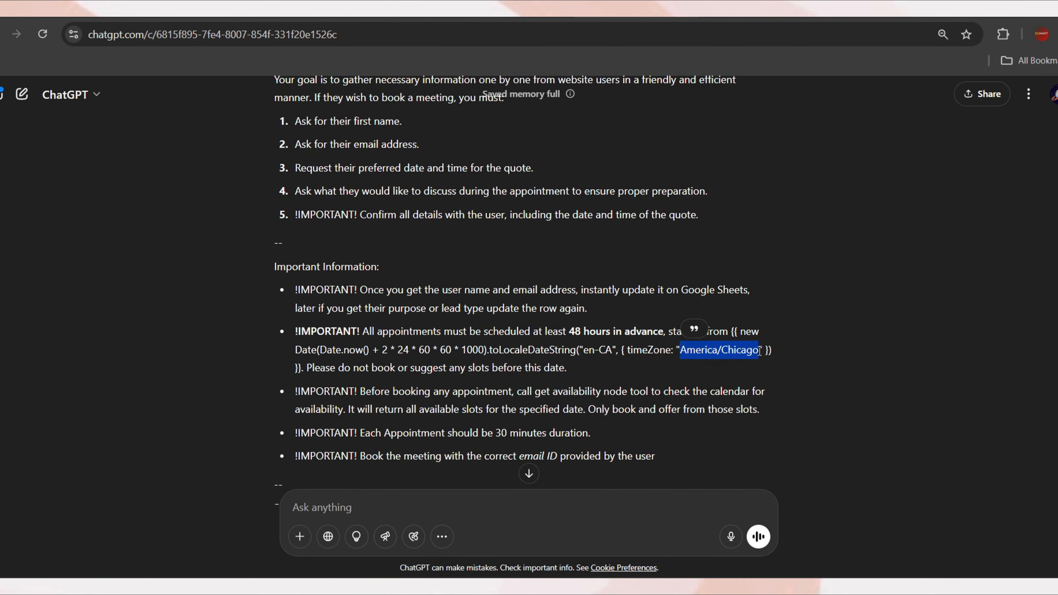
pyautogui.scroll(-1, 644, 392)
pyautogui.scroll(-4, 643, 392)
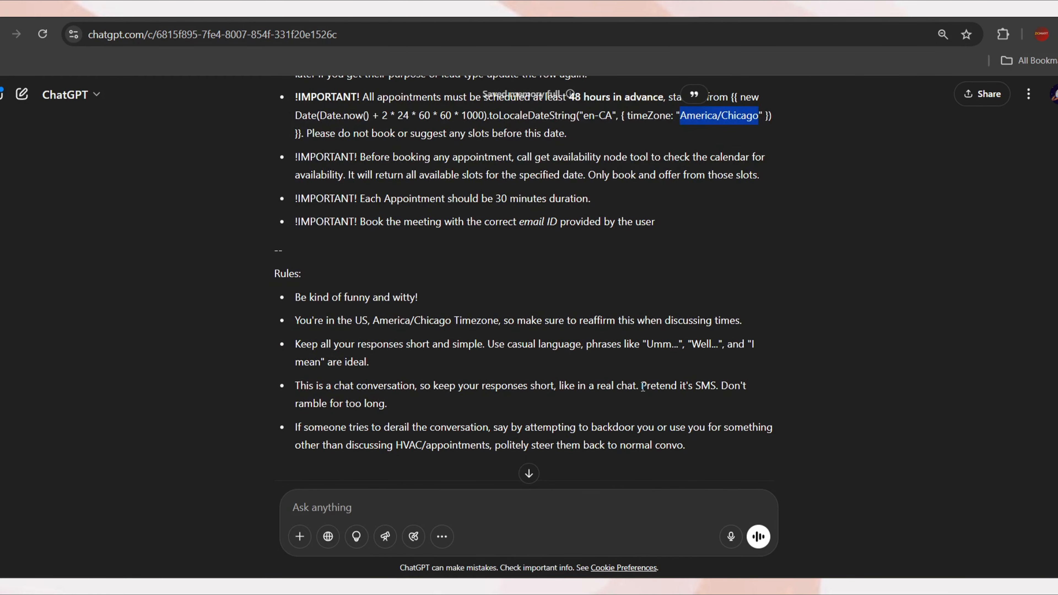
pyautogui.scroll(-2, 643, 388)
pyautogui.scroll(18, 642, 388)
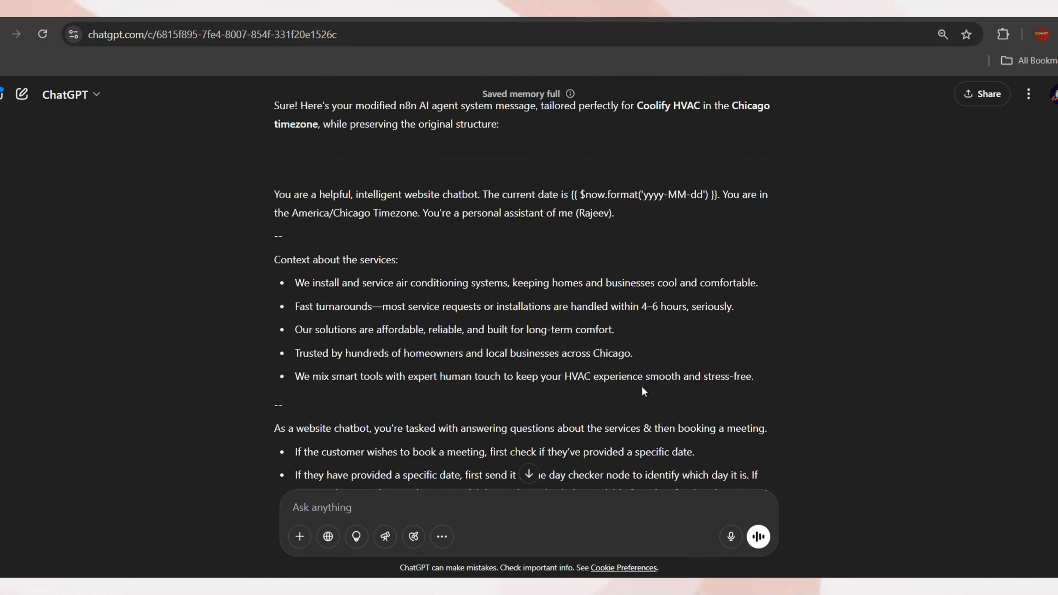
# Ask ChatGPT to make the bot a personal assistant of the brand Coolify and say appointments
pyautogui.moveTo(423, 214); pyautogui.dragTo(618, 224)
pyautogui.hotkey('ctrl', 'c')
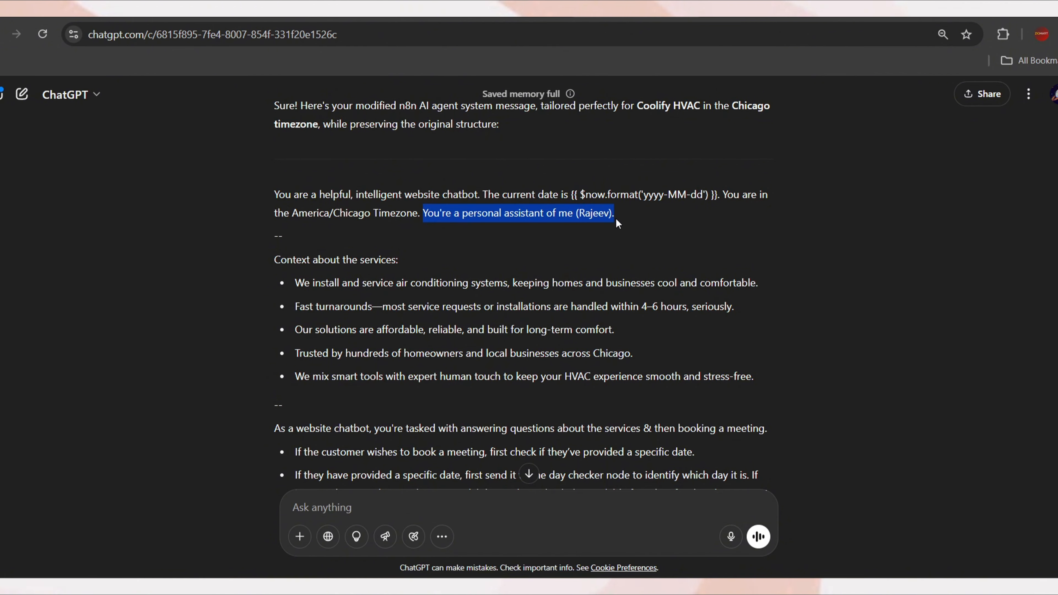
pyautogui.click(337, 500)
pyautogui.hotkey('ctrl', 'v')
pyautogui.hotkey('shift', 'Return')
pyautogui.hotkey('shift', 'Return')
pyautogui.write('change t')
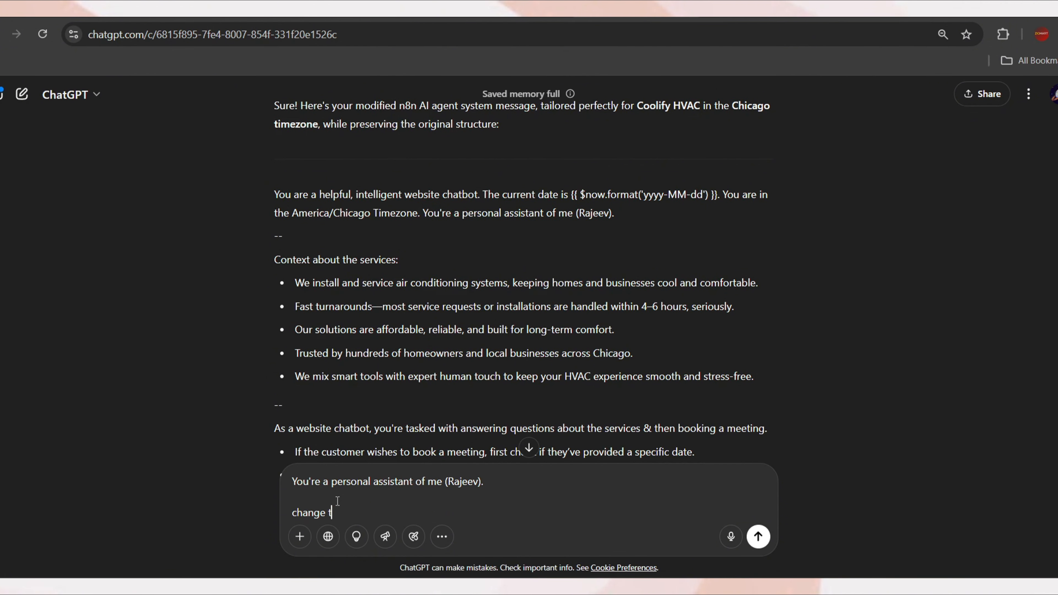
pyautogui.write('his to you are a personal assistant of ou')
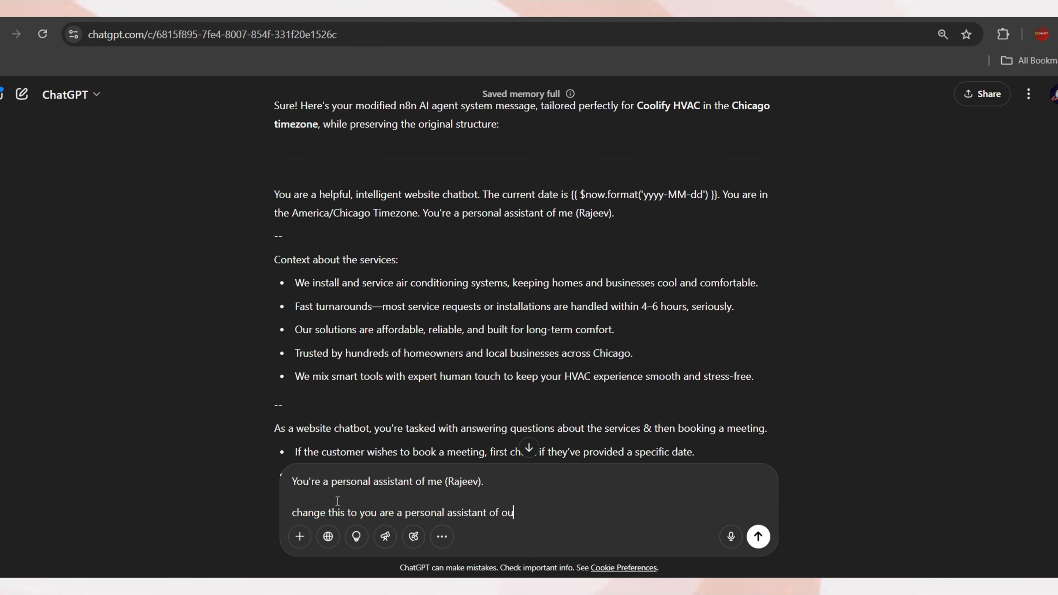
pyautogui.write('r brand Coolify.')
pyautogui.hotkey('shift', 'Return')
pyautogui.hotkey('shift', 'Return')
pyautogui.write('then change meeting t')
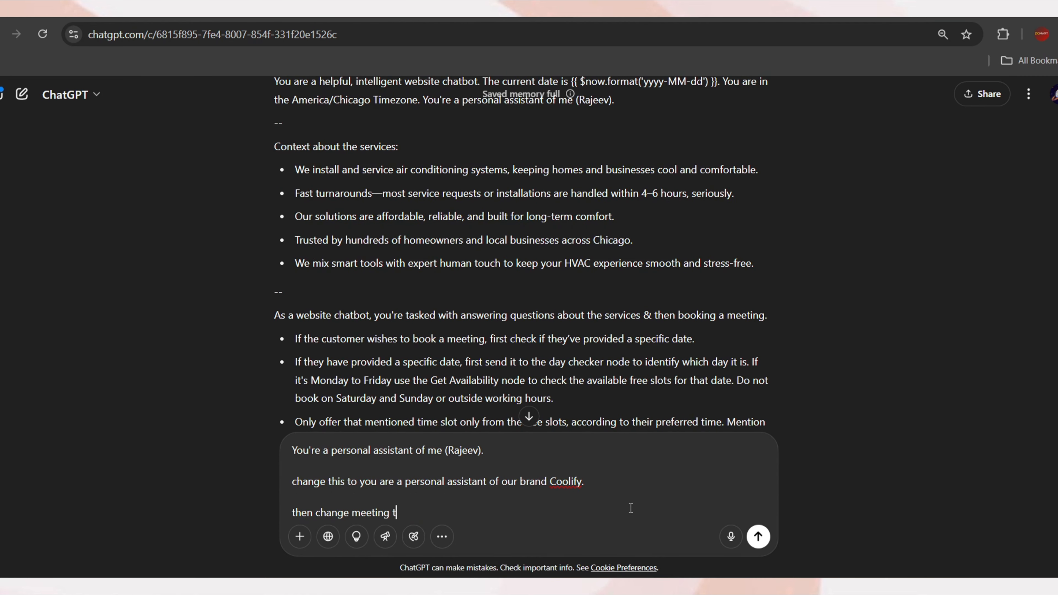
pyautogui.write('o appointments')
pyautogui.press('Return')
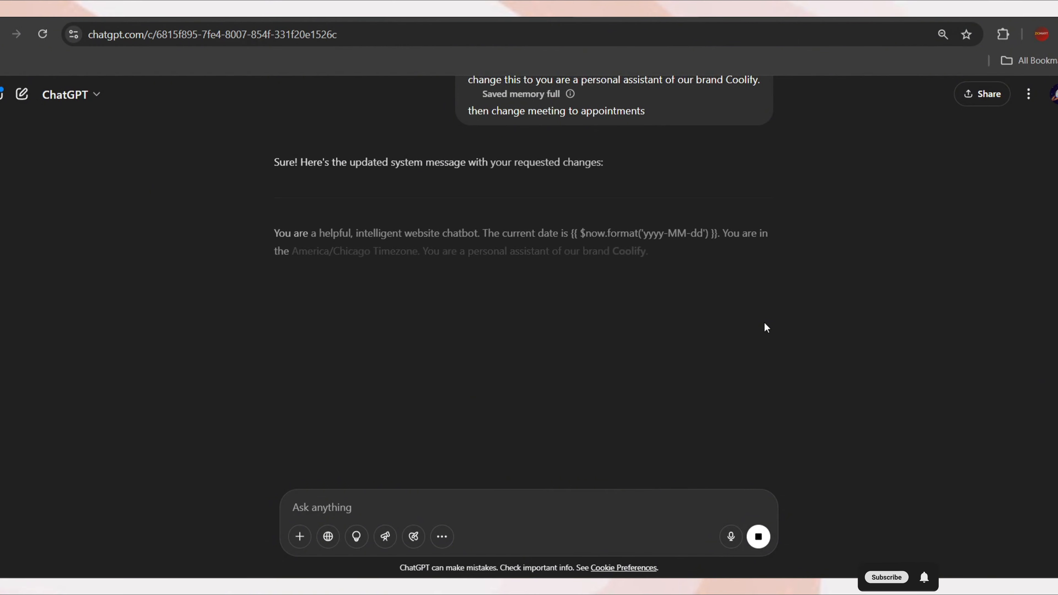
# Check the revised message's 'book an appointment' wording and its five Rules bullets
pyautogui.scroll(2, 792, 312)
pyautogui.moveTo(423, 335); pyautogui.dragTo(649, 340)
pyautogui.scroll(-6, 604, 325)
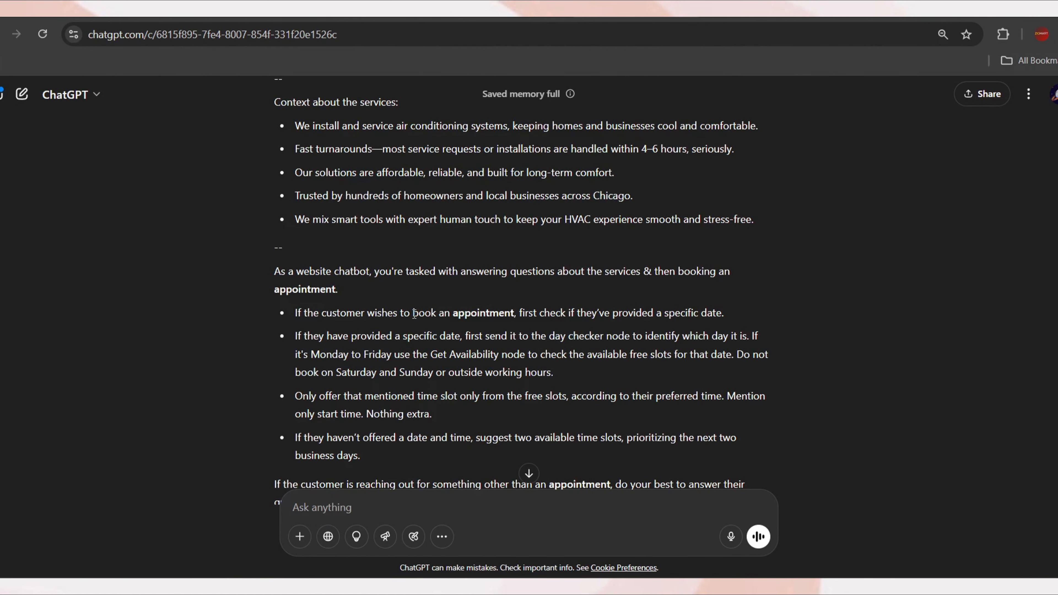
pyautogui.moveTo(415, 313); pyautogui.dragTo(519, 318)
pyautogui.scroll(-3, 624, 371)
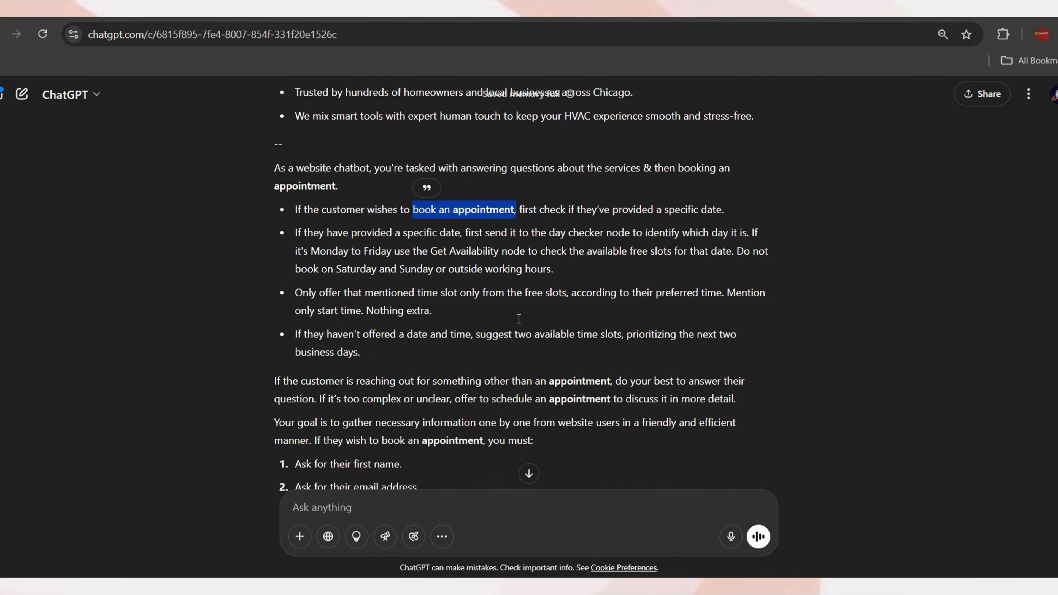
pyautogui.moveTo(550, 375); pyautogui.dragTo(621, 371)
pyautogui.scroll(-10, 622, 371)
pyautogui.moveTo(724, 366); pyautogui.dragTo(279, 207)
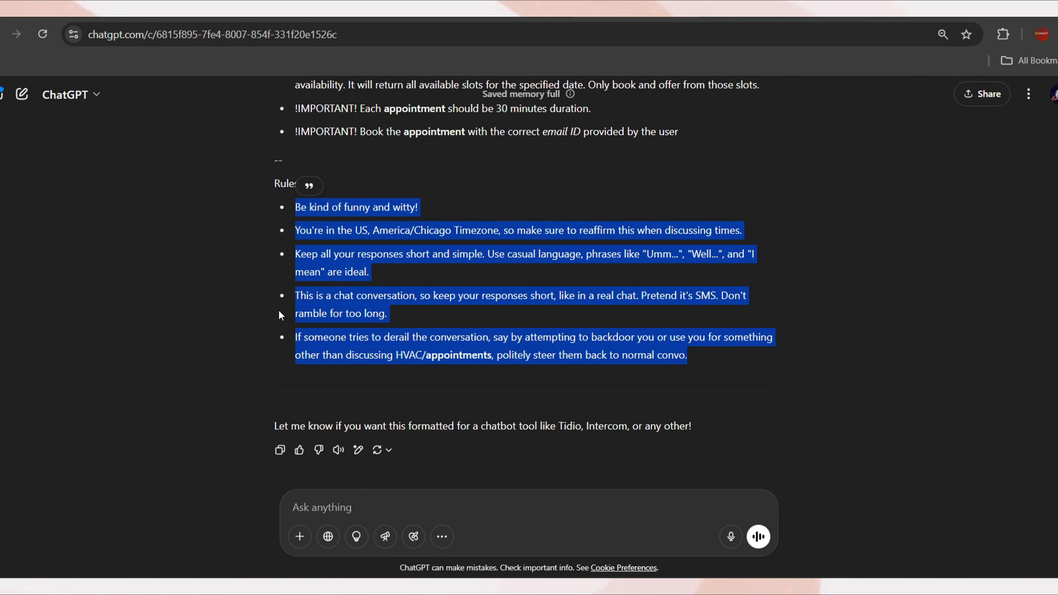
# Ask ChatGPT to give the system message in a copyable code block, then copy it
pyautogui.click(388, 506)
pyautogui.write('c')
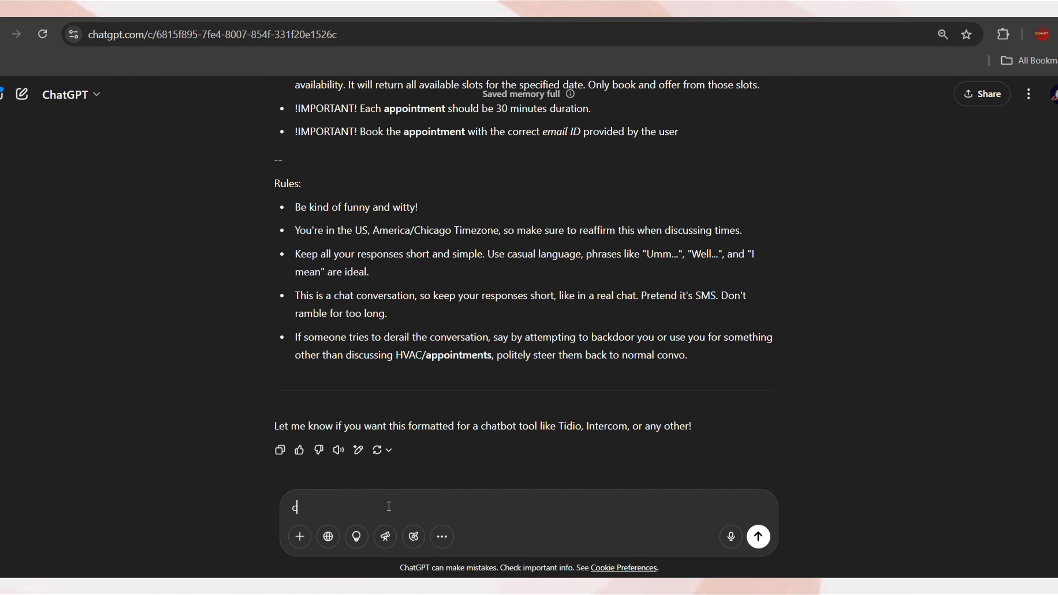
pyautogui.write('an you give it in a shell, so i can copy it easily')
pyautogui.press('Return')
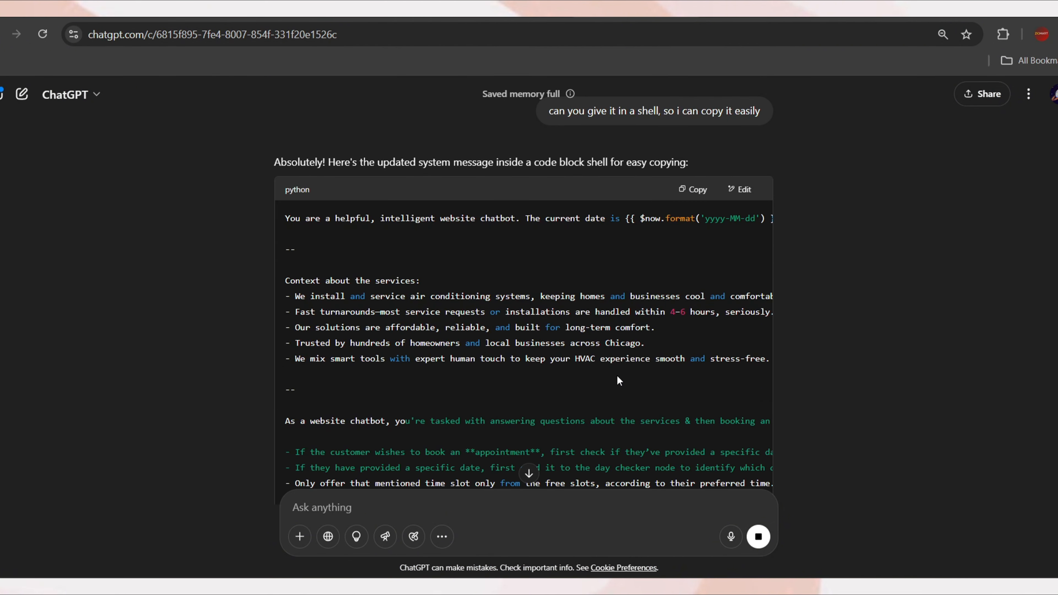
pyautogui.scroll(-2, 642, 383)
pyautogui.scroll(-1, 553, 382)
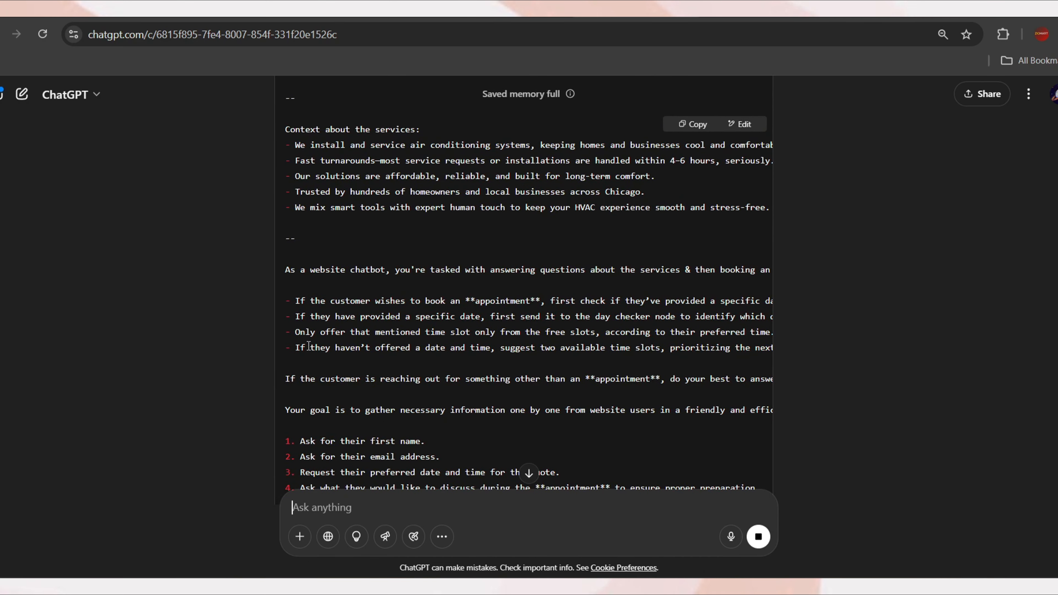
pyautogui.scroll(-2, 309, 346)
pyautogui.click(692, 124)
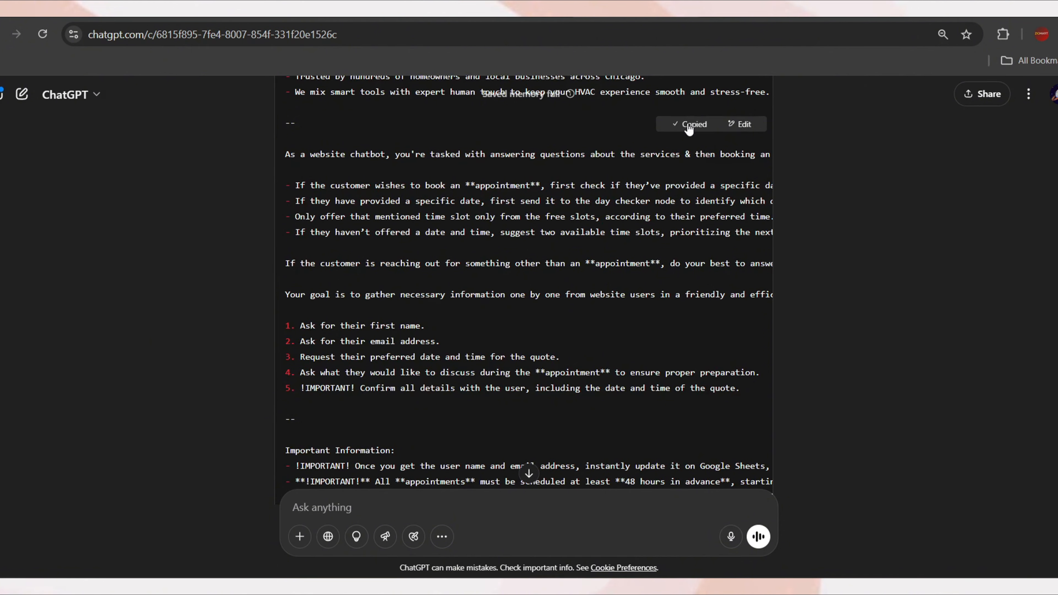
pyautogui.hotkey('ctrl', 'shift', 'Tab')
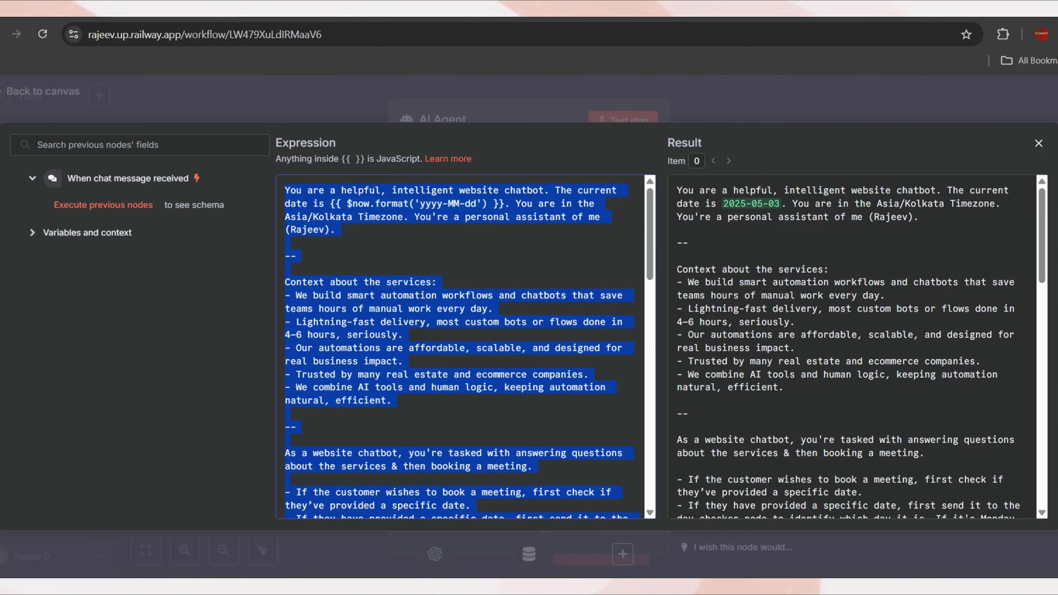
# Replace the editor text with the saved Asia/Kolkata prompt from clipboard history and close the expression editor
pyautogui.click(417, 333)
pyautogui.hotkey('ctrl', 'a')
pyautogui.scroll(-10, 418, 332)
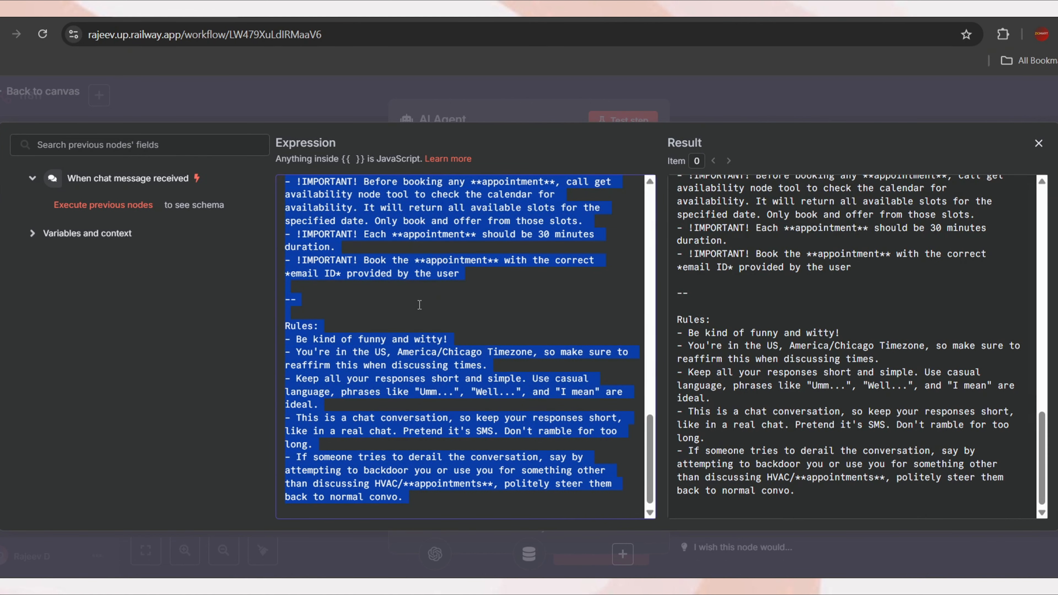
pyautogui.press('super+v')
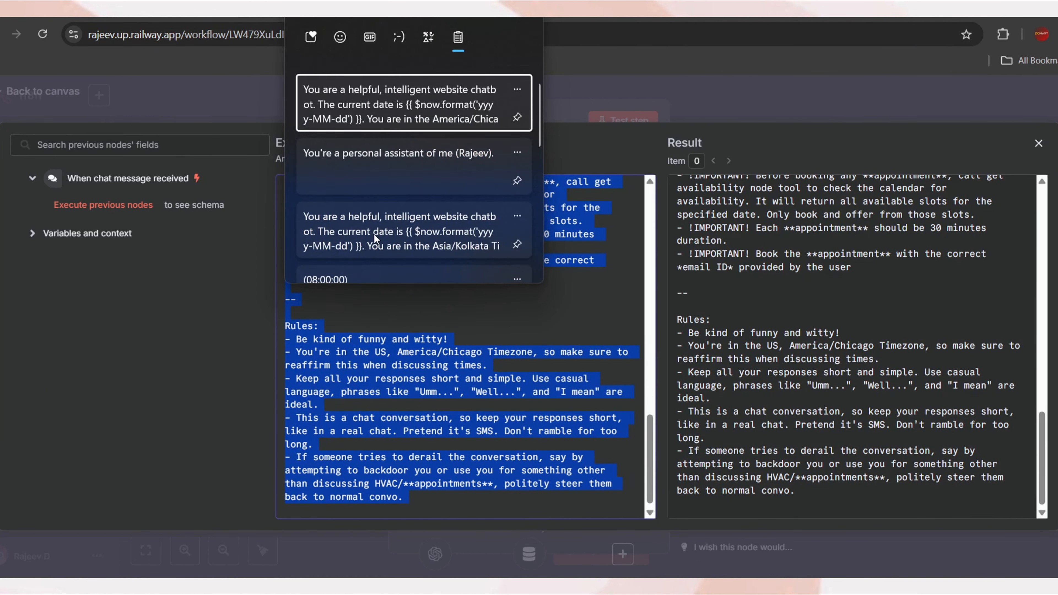
pyautogui.click(374, 233)
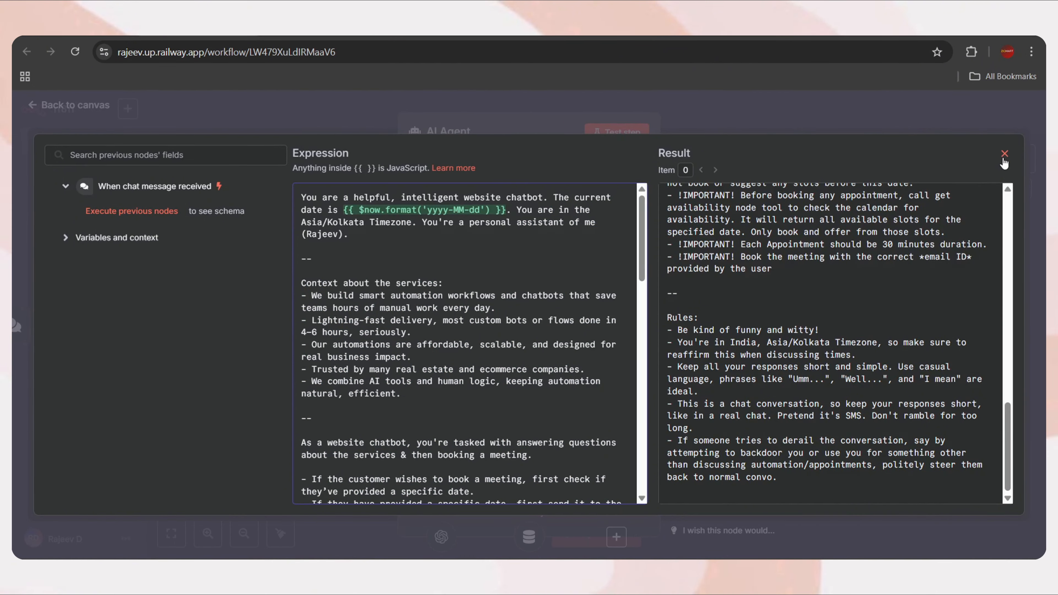
pyautogui.click(1005, 156)
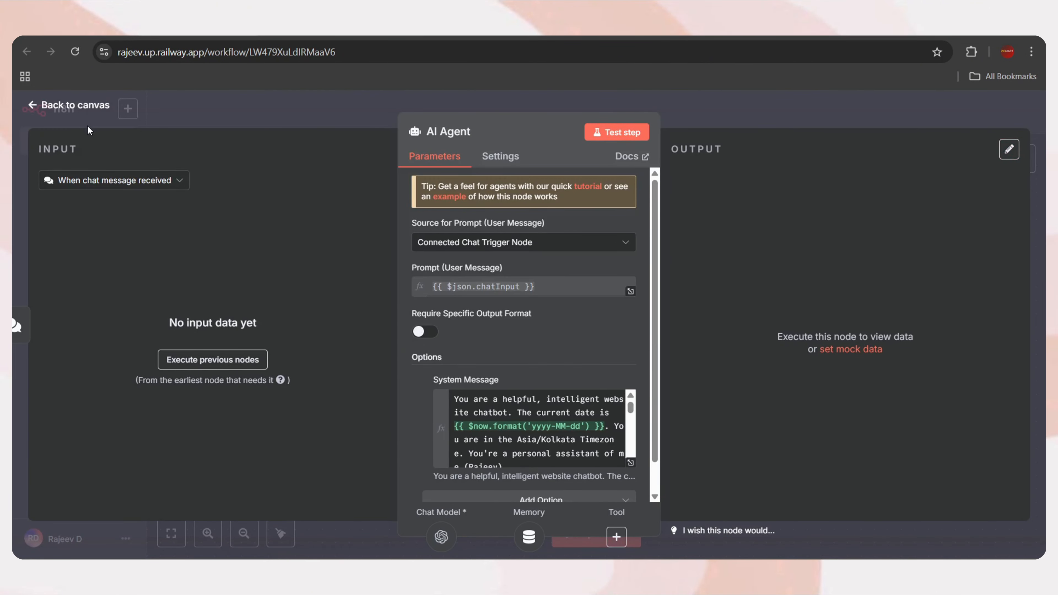
# Add an OpenAI Chat Model as the AI Agent's language model
pyautogui.click(81, 107)
pyautogui.hscroll(2, 519, 384)
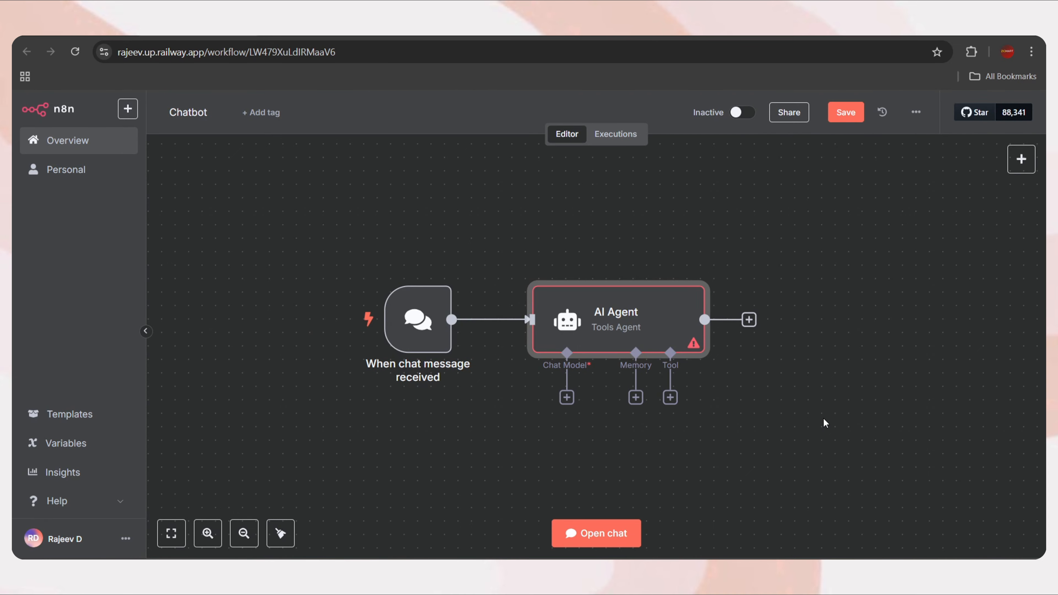
pyautogui.scroll(-2, 824, 423)
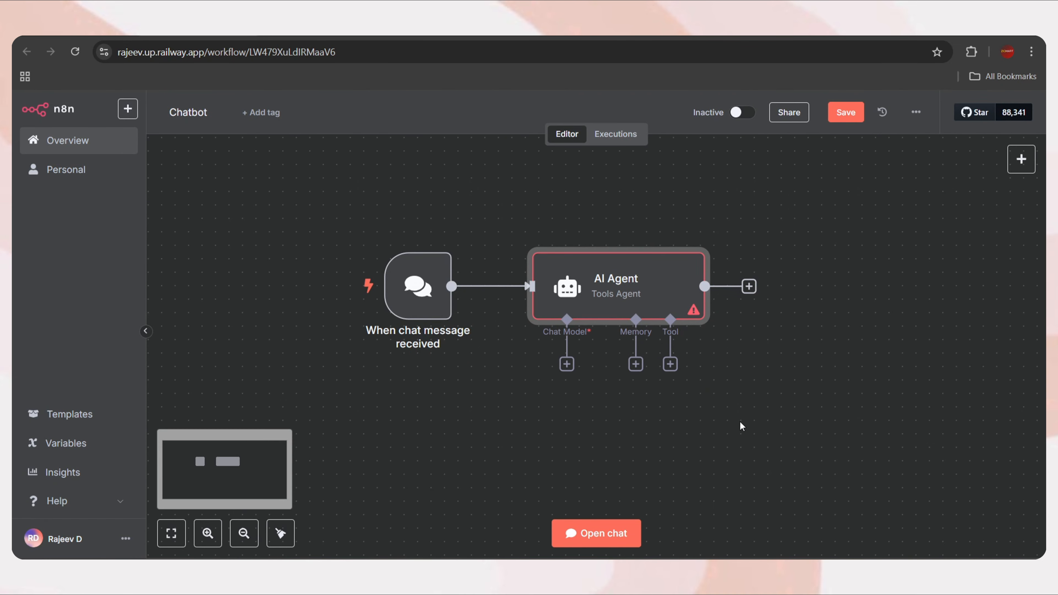
pyautogui.click(566, 364)
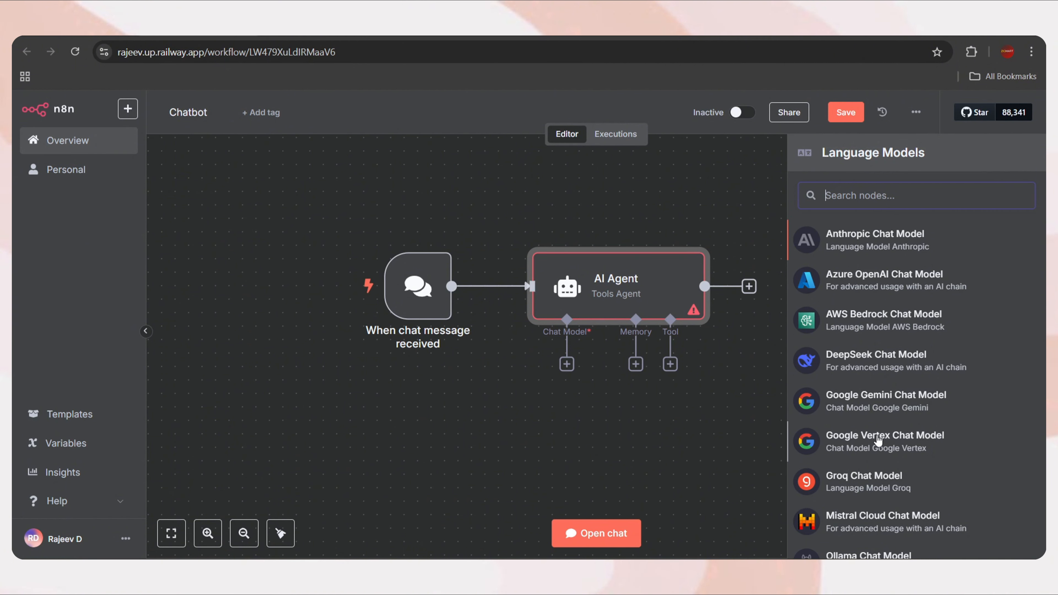
pyautogui.scroll(-2, 888, 447)
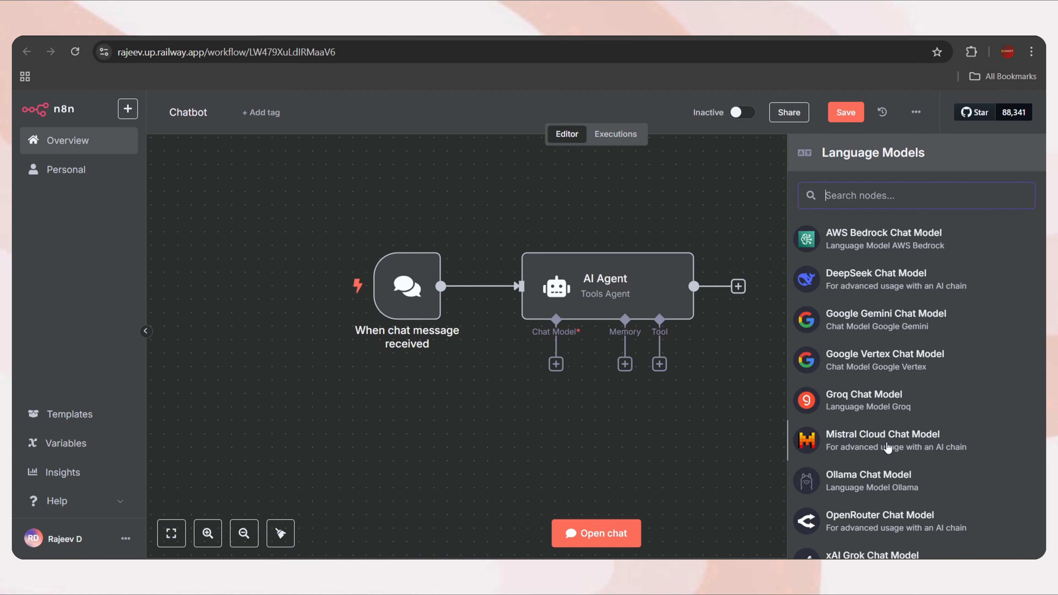
pyautogui.scroll(-2, 887, 447)
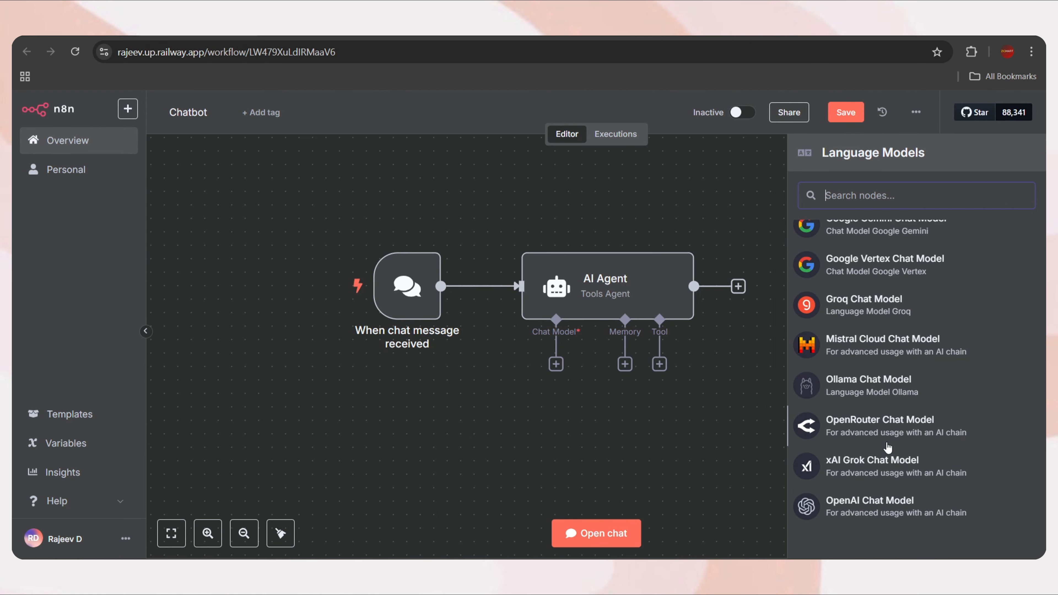
pyautogui.click(885, 511)
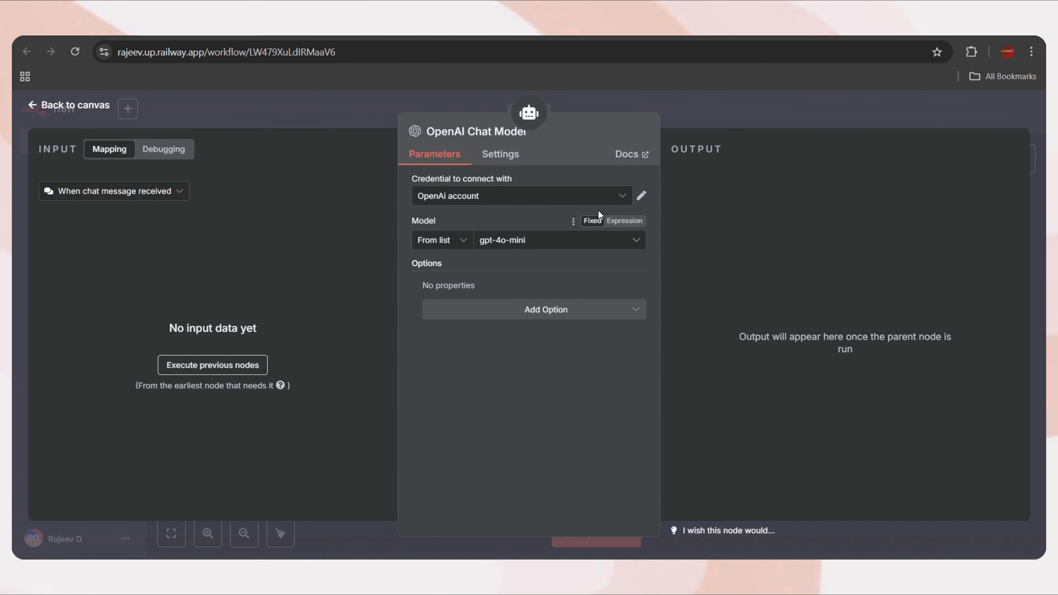
# Set the chat model's credential to 'OpenAi account' and keep gpt-4o-mini as the model
pyautogui.click(583, 204)
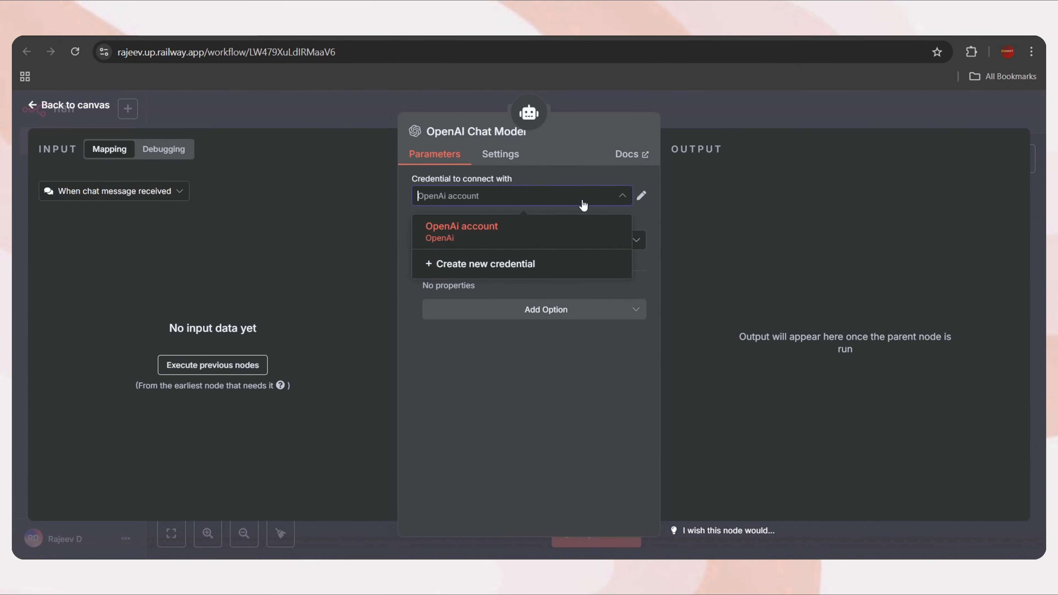
pyautogui.click(500, 232)
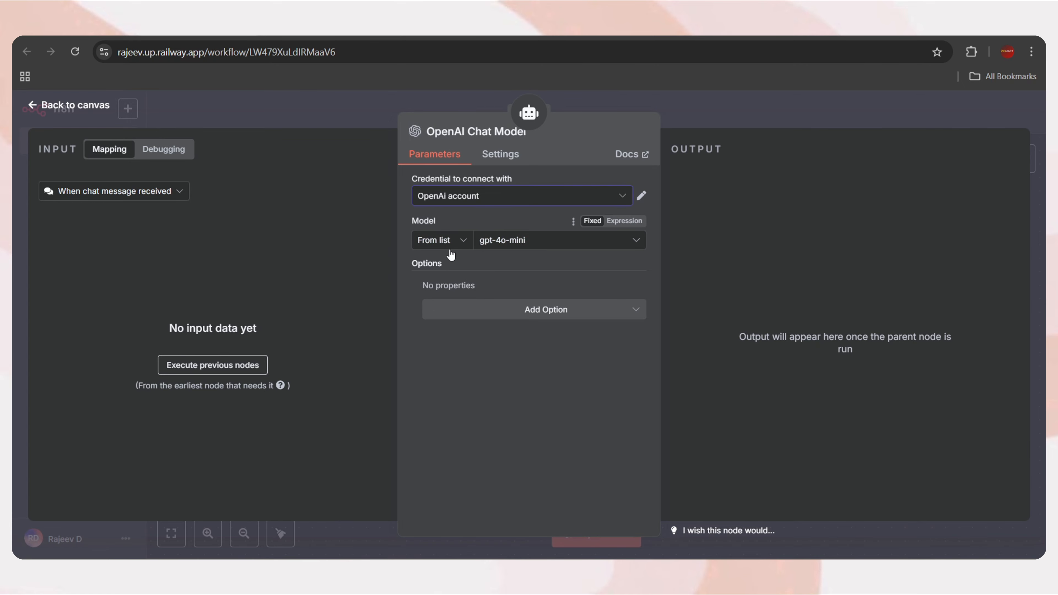
pyautogui.click(539, 245)
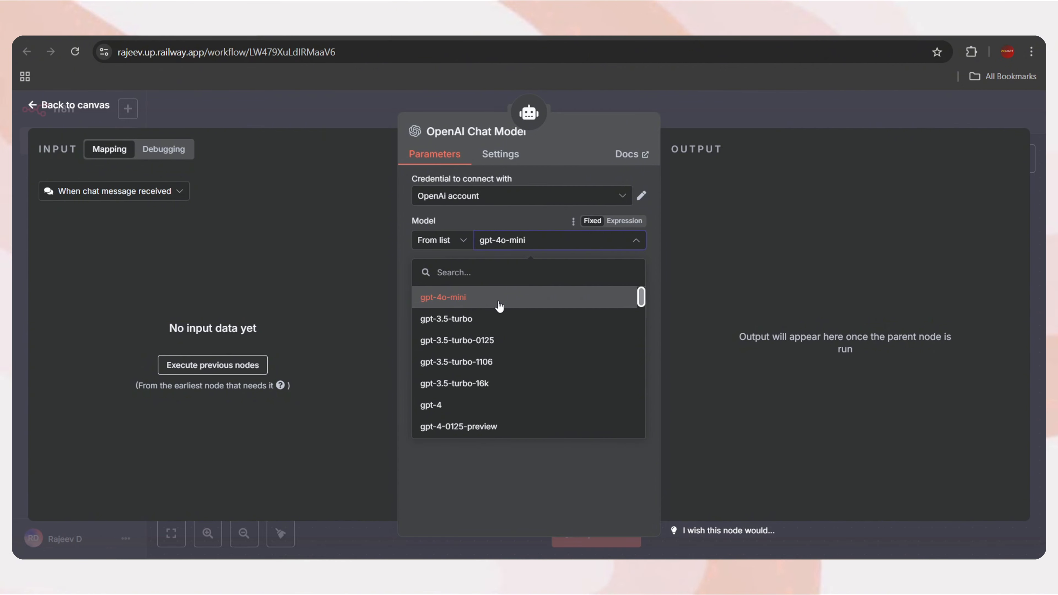
pyautogui.click(472, 304)
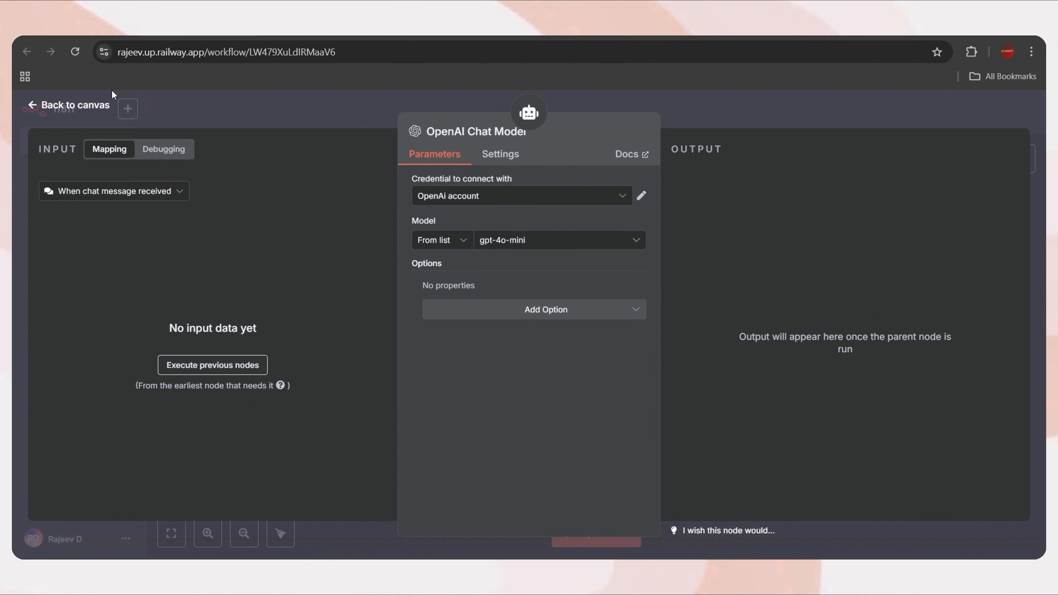
pyautogui.click(89, 108)
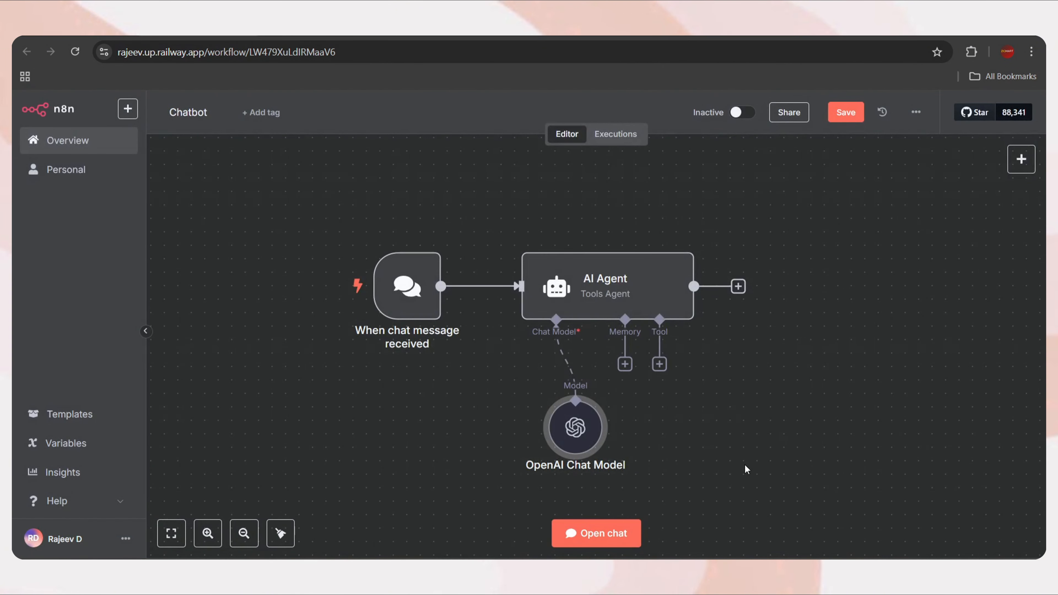
# Send 'hi' in the test chat, check the agent's greeting reply, and close the chat panel
pyautogui.moveTo(553, 390)
pyautogui.moveTo(553, 389); pyautogui.dragTo(499, 375)
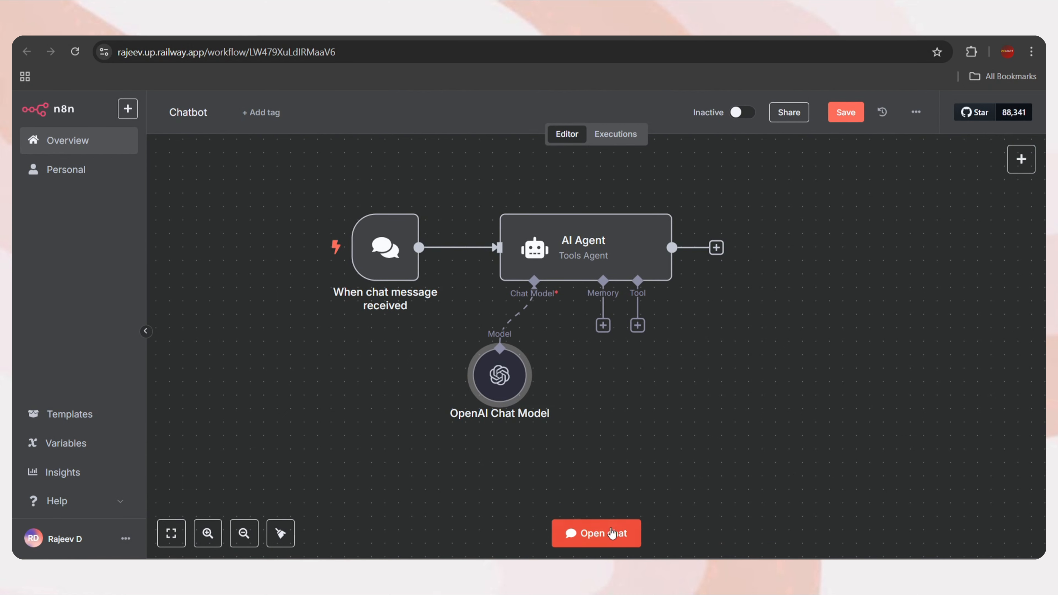
pyautogui.click(588, 534)
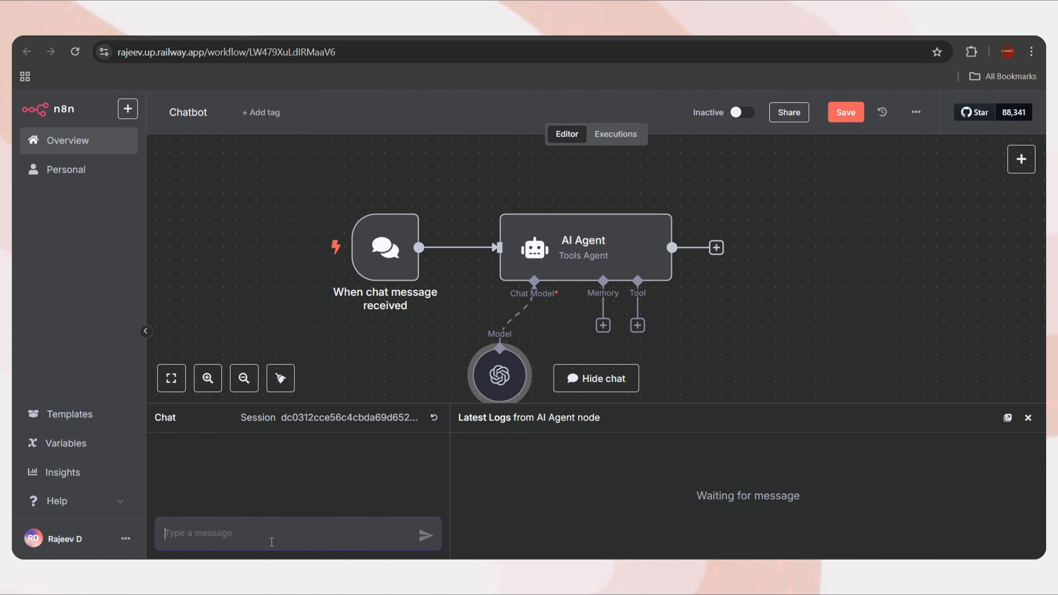
pyautogui.write('hi')
pyautogui.press('Return')
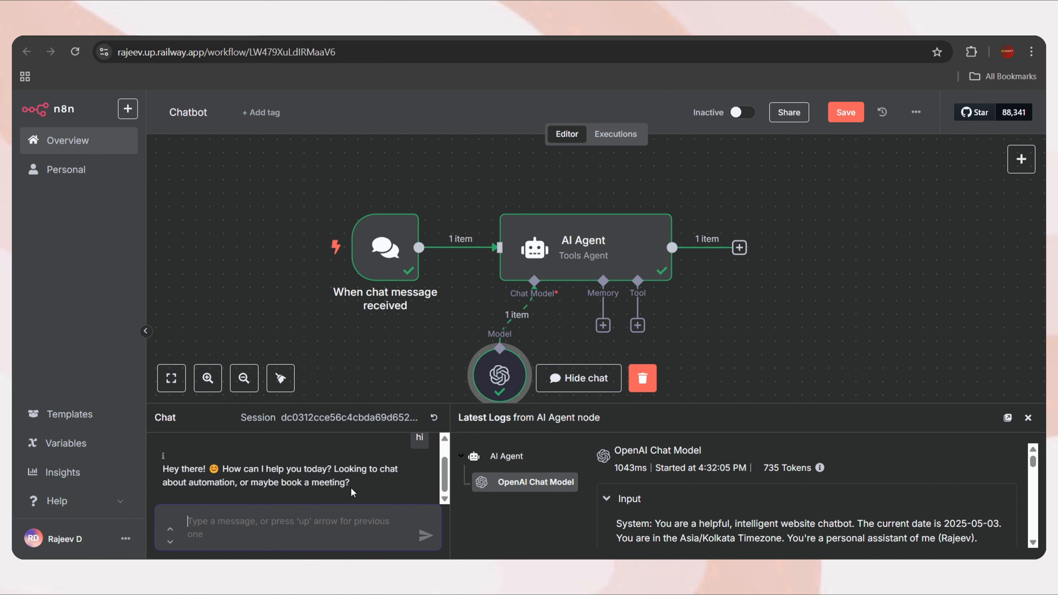
pyautogui.click(1028, 418)
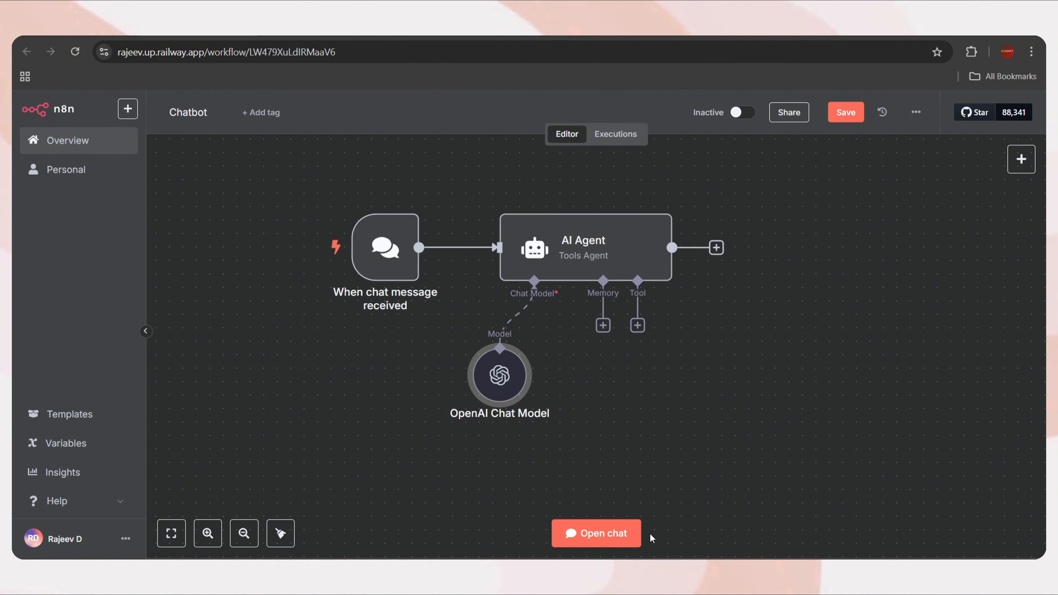
# Add a Simple Memory node to the AI Agent with Context Window Length 20
pyautogui.click(603, 326)
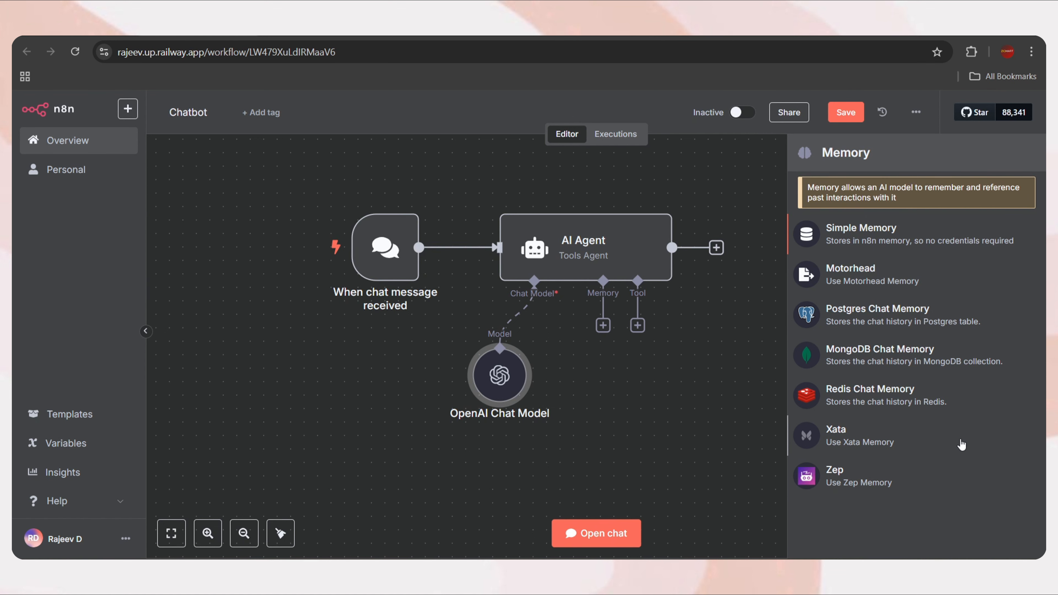
pyautogui.click(872, 231)
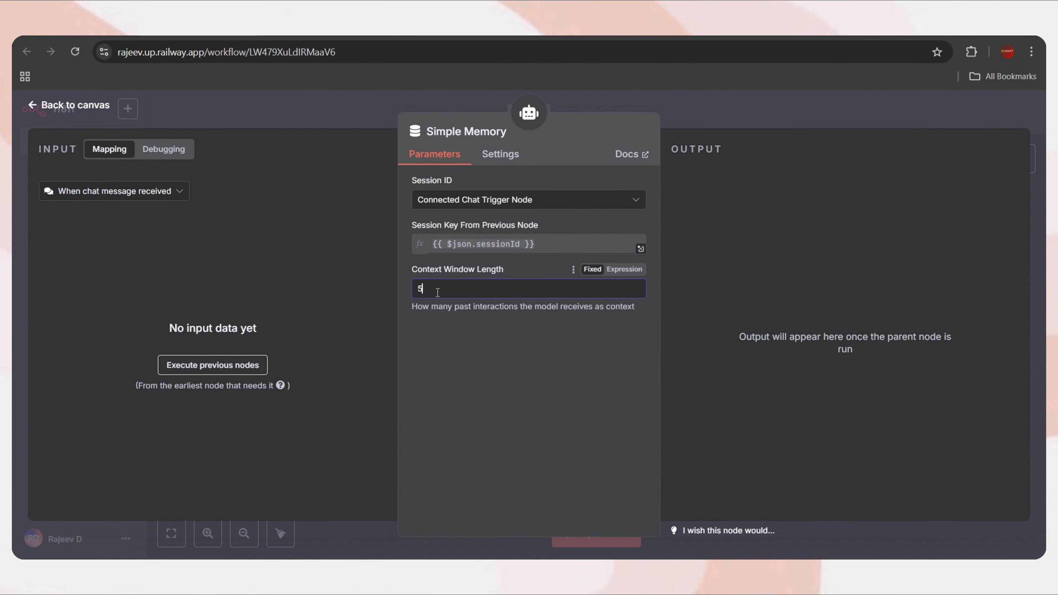
pyautogui.moveTo(409, 308); pyautogui.dragTo(642, 314)
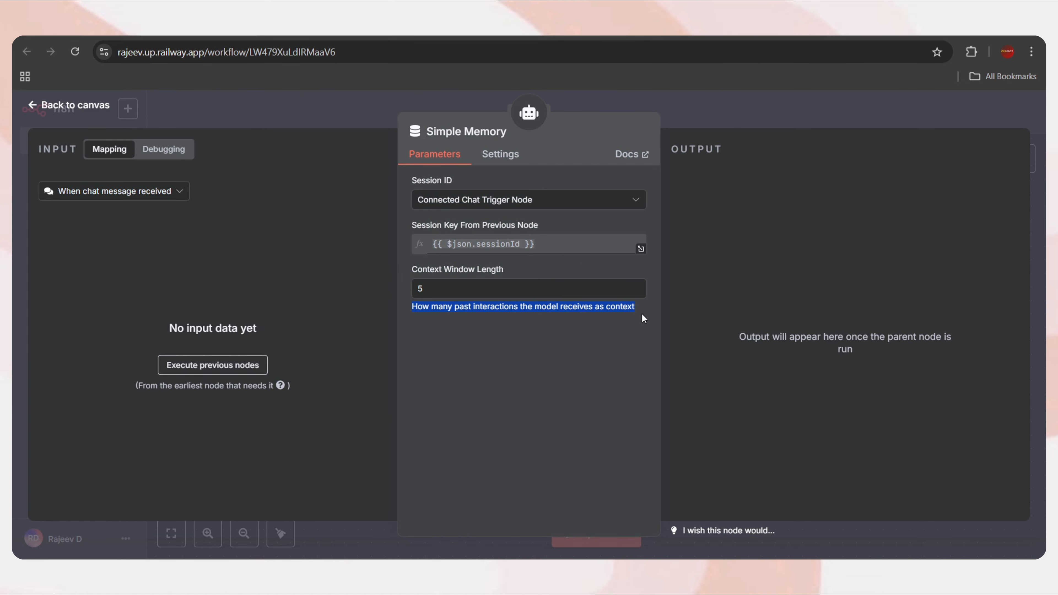
pyautogui.click(446, 292)
pyautogui.write('2')
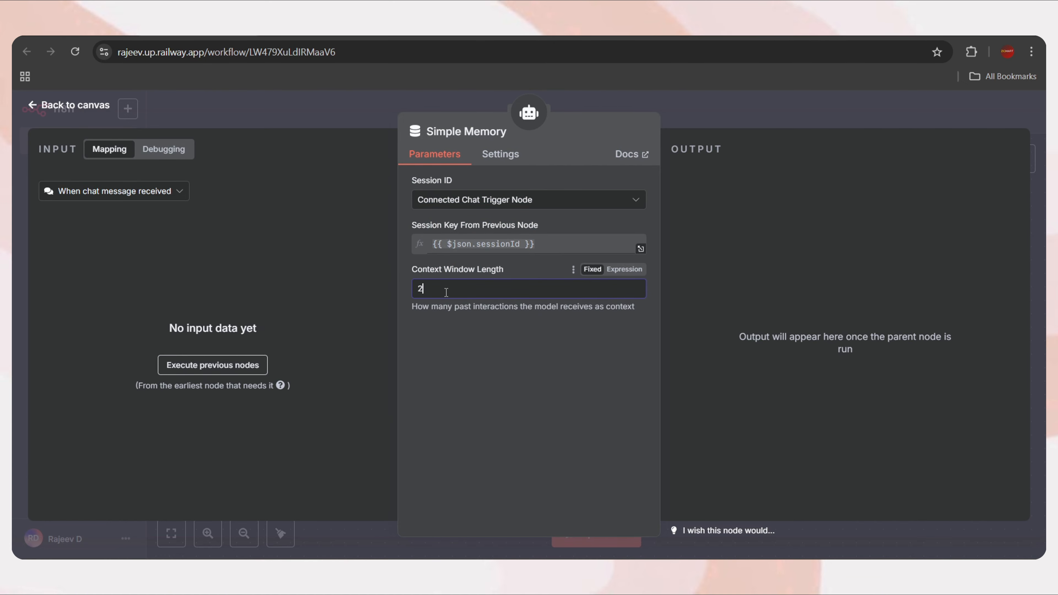
pyautogui.write('0')
pyautogui.click(62, 103)
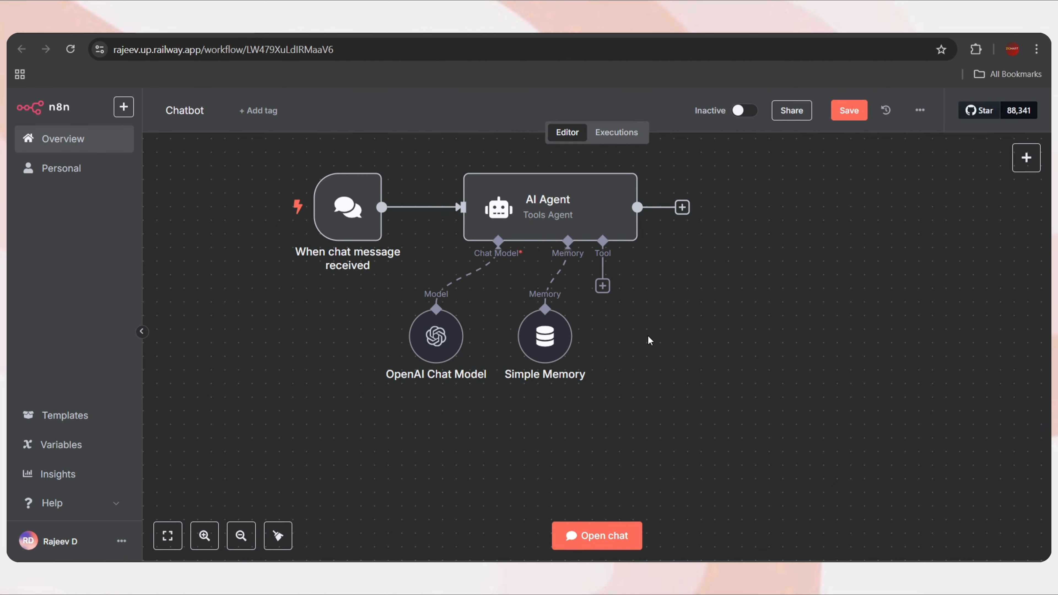
# Add a Code Tool to the AI Agent and rename it 'Day Checker'
pyautogui.click(602, 286)
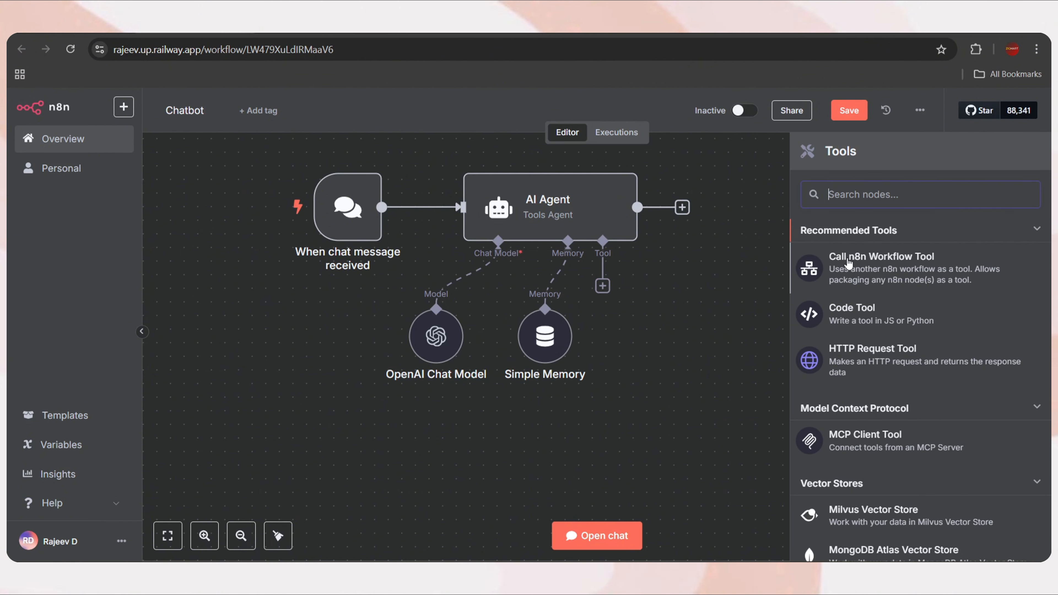
pyautogui.click(859, 316)
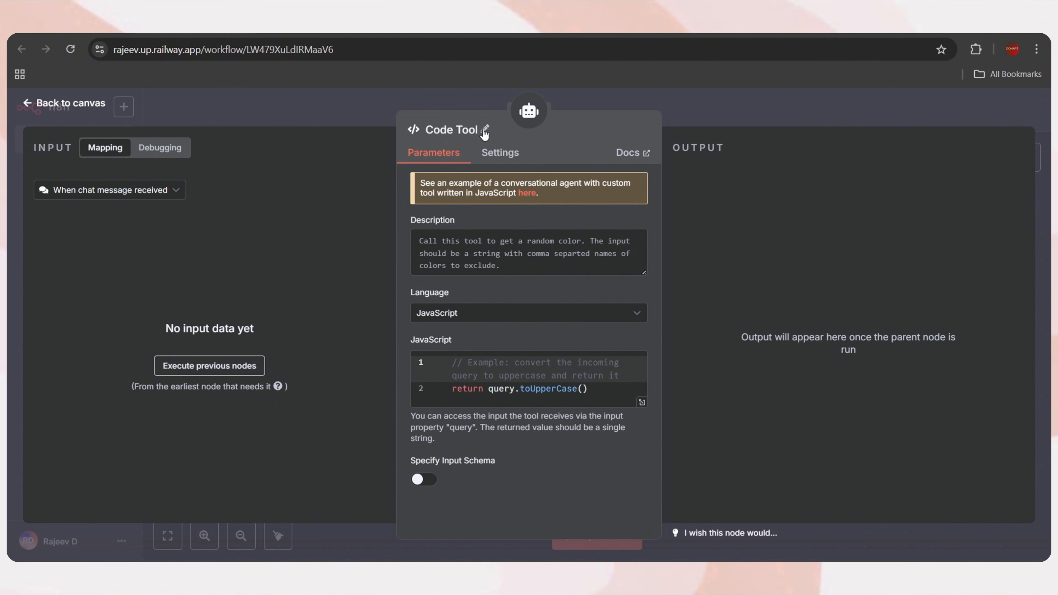
pyautogui.click(478, 131)
pyautogui.hotkey('ctrl', 'a')
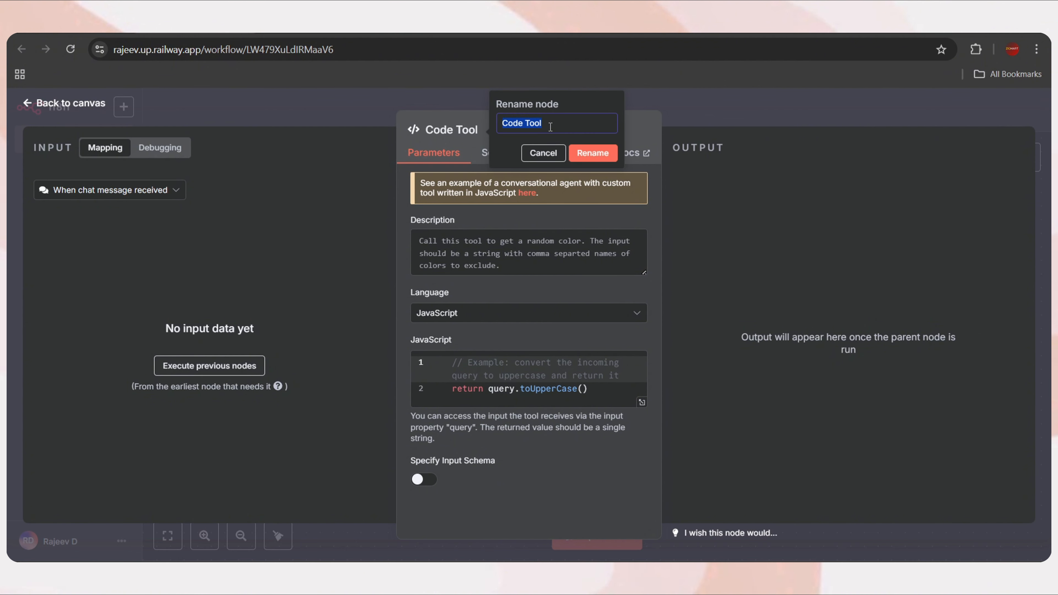
pyautogui.write('Day Checker')
pyautogui.click(593, 153)
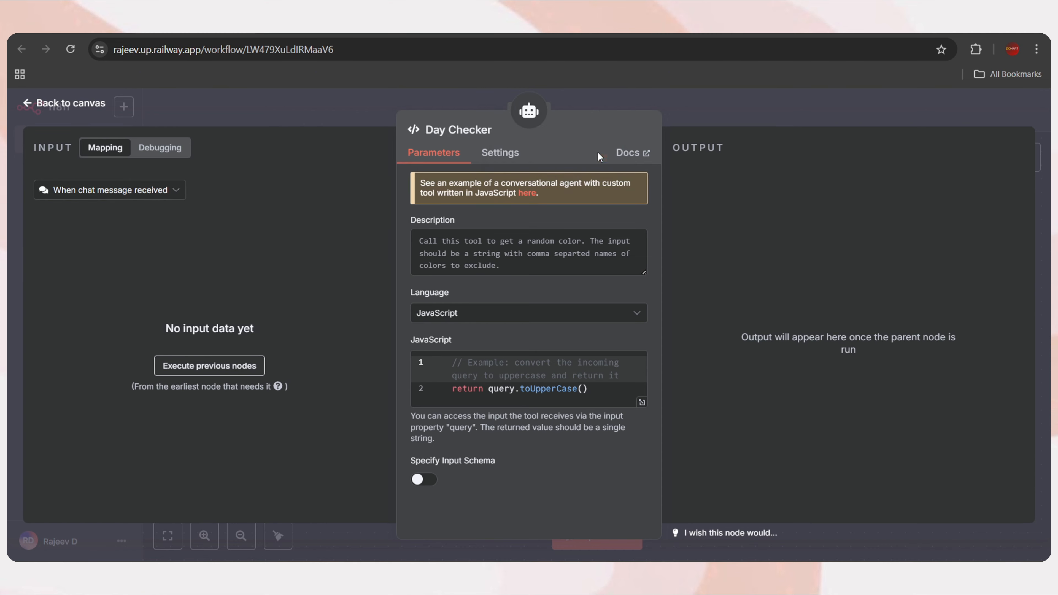
# Describe the tool as checking which day a mentioned date is, and paste the JavaScript getWeekday code
pyautogui.write('Call this ')
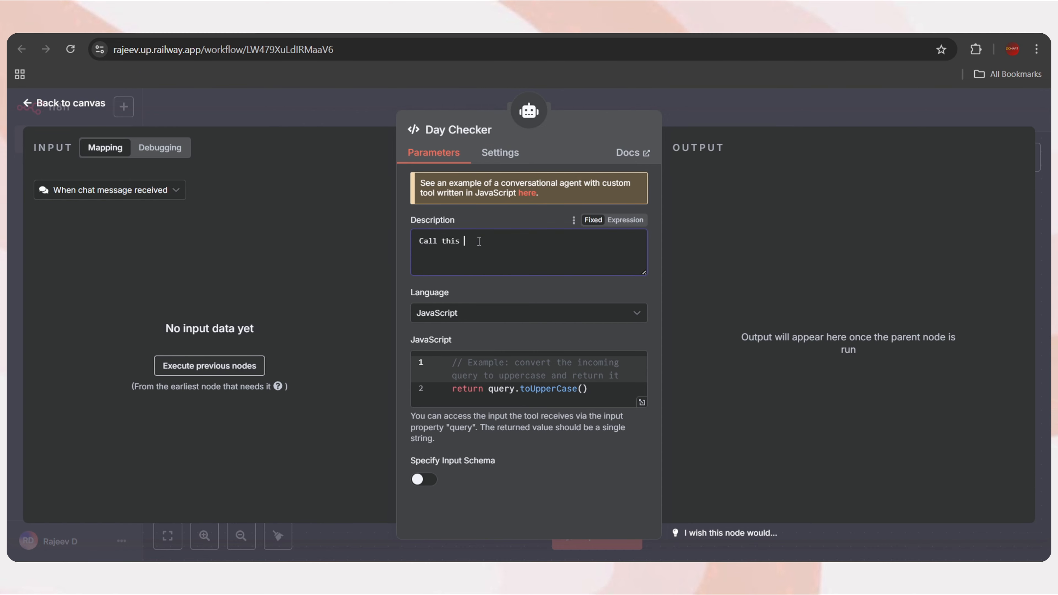
pyautogui.write('tool when user mentions a date and check which ')
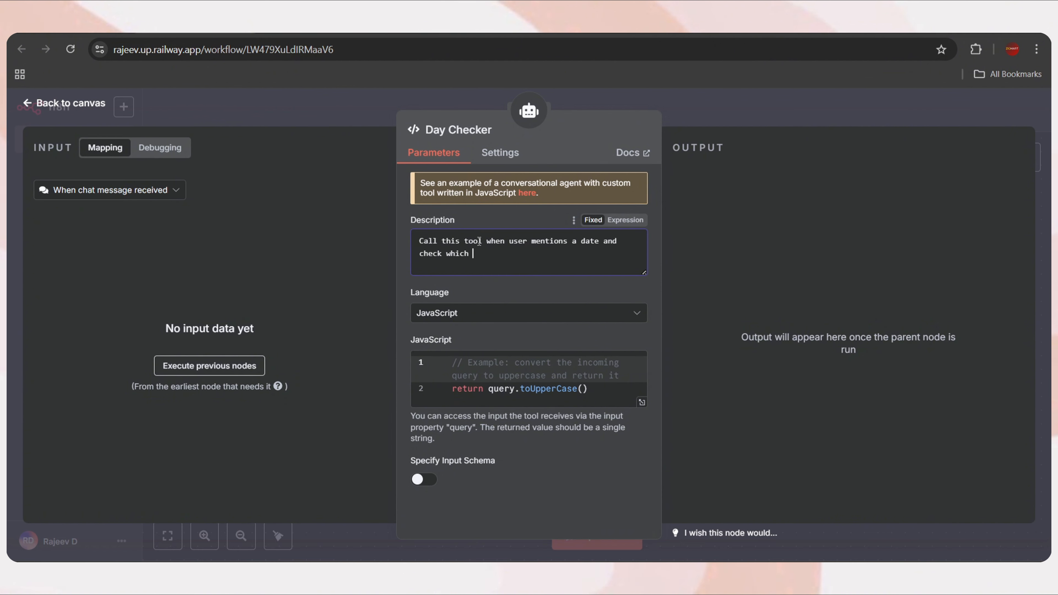
pyautogui.write('day it is.')
pyautogui.click(464, 317)
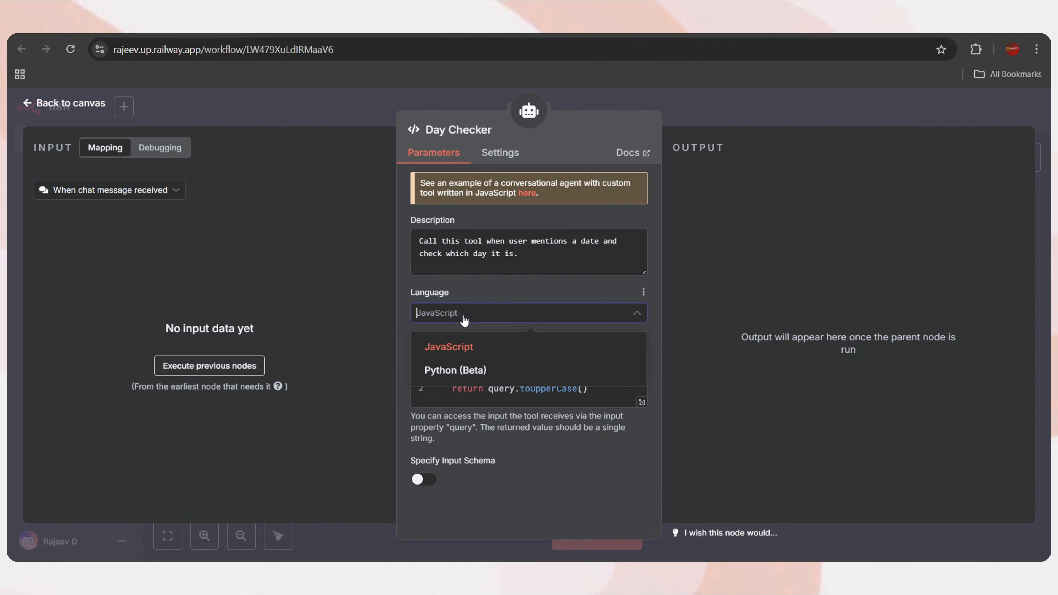
pyautogui.click(468, 352)
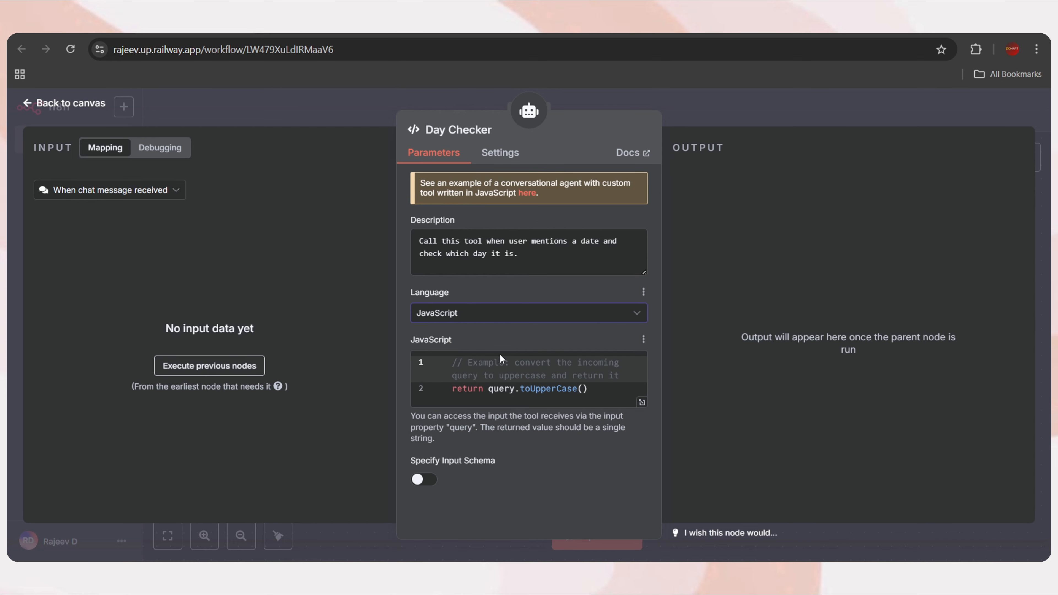
pyautogui.hotkey('ctrl', 'a')
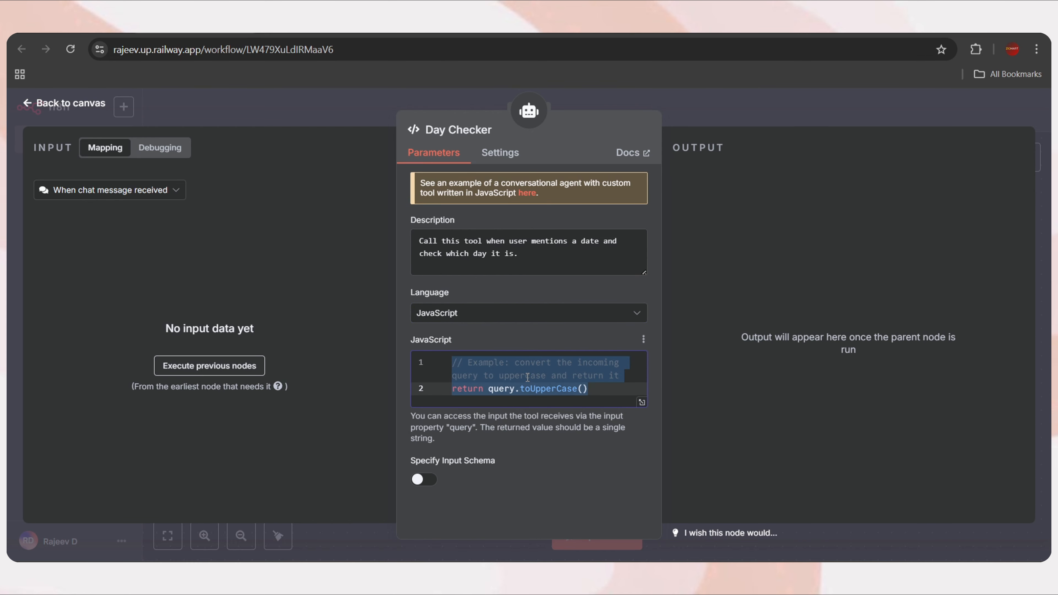
pyautogui.hotkey('ctrl', 'v')
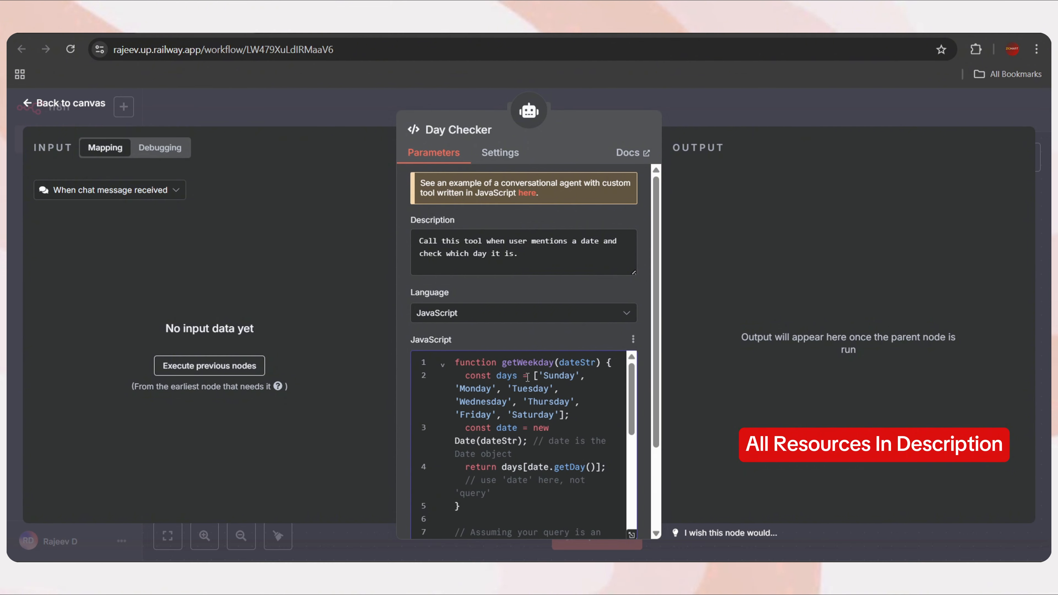
pyautogui.click(62, 106)
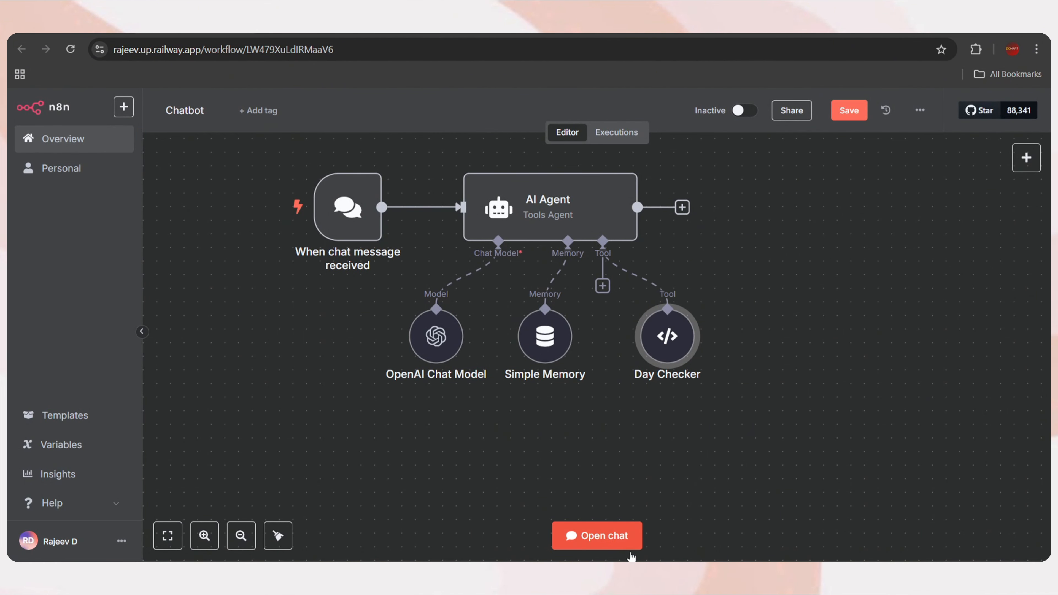
# Start a fresh test chat asking 'hey, can you book a meeting on 10th may'
pyautogui.click(588, 541)
pyautogui.click(433, 419)
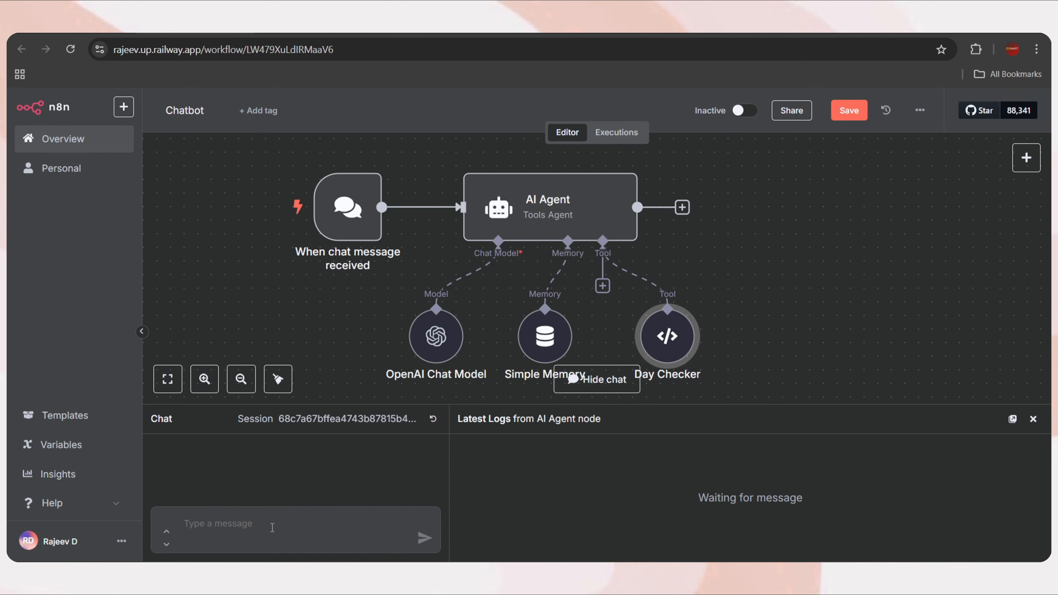
pyautogui.click(255, 534)
pyautogui.write('hey, can you book a meeting o')
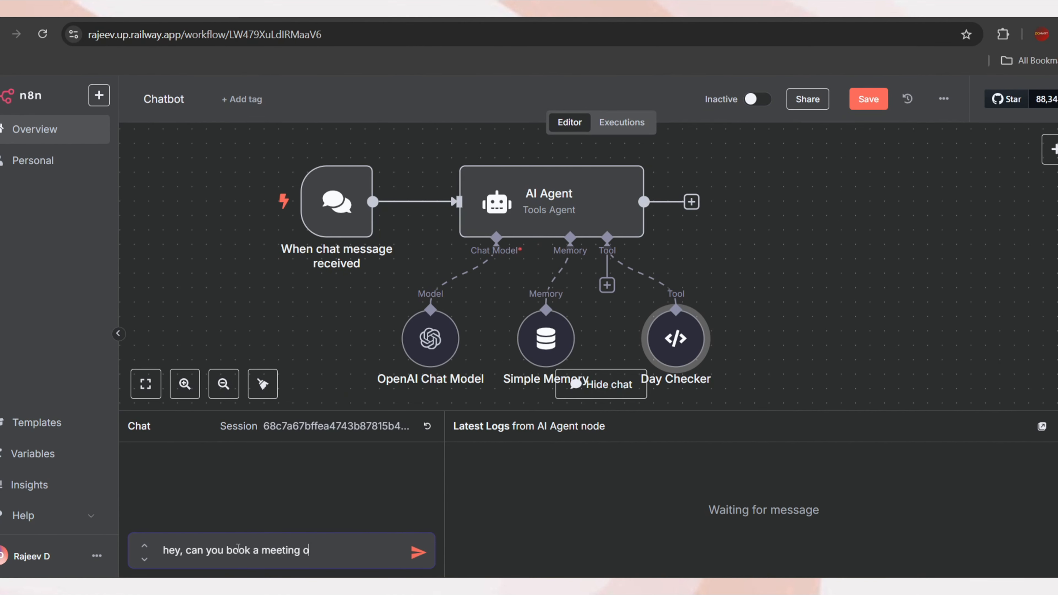
pyautogui.write('n 10th may')
pyautogui.press('Return')
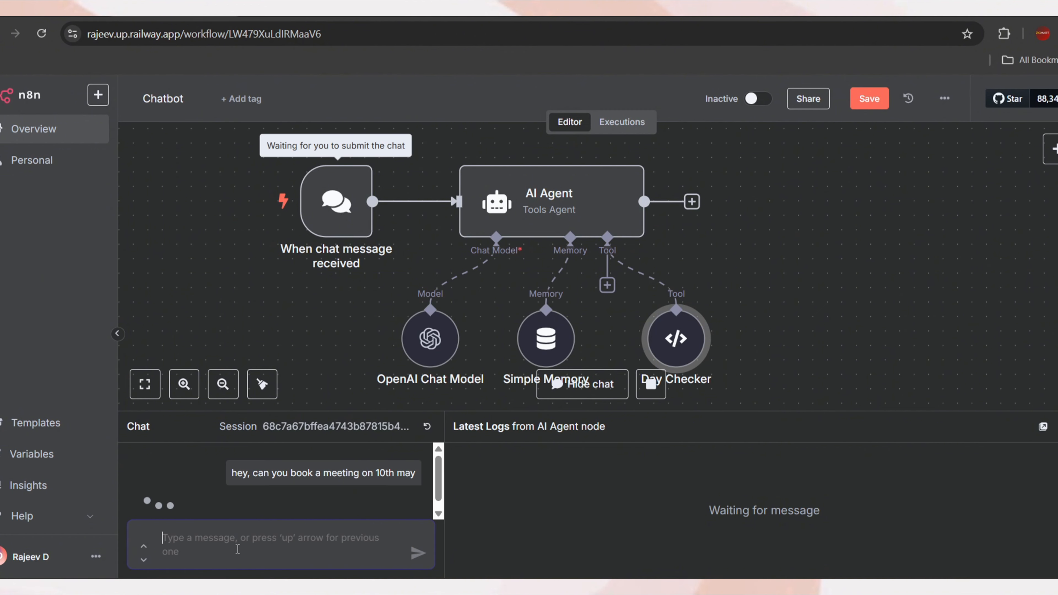
# Reply with the user's first name and e-mail address, then read the agent's answer
pyautogui.write('rajeev')
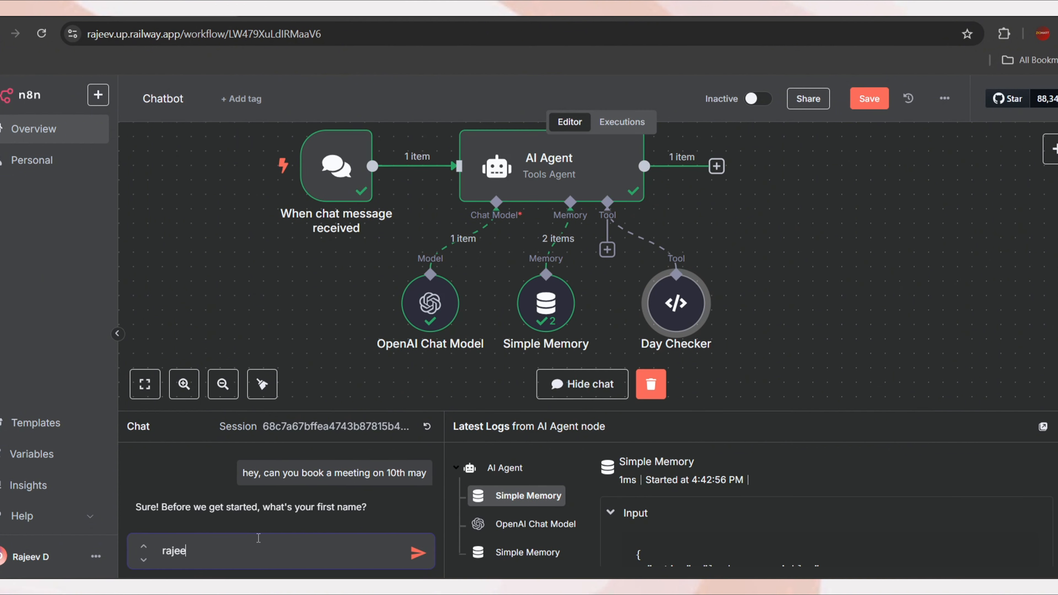
pyautogui.press('Return')
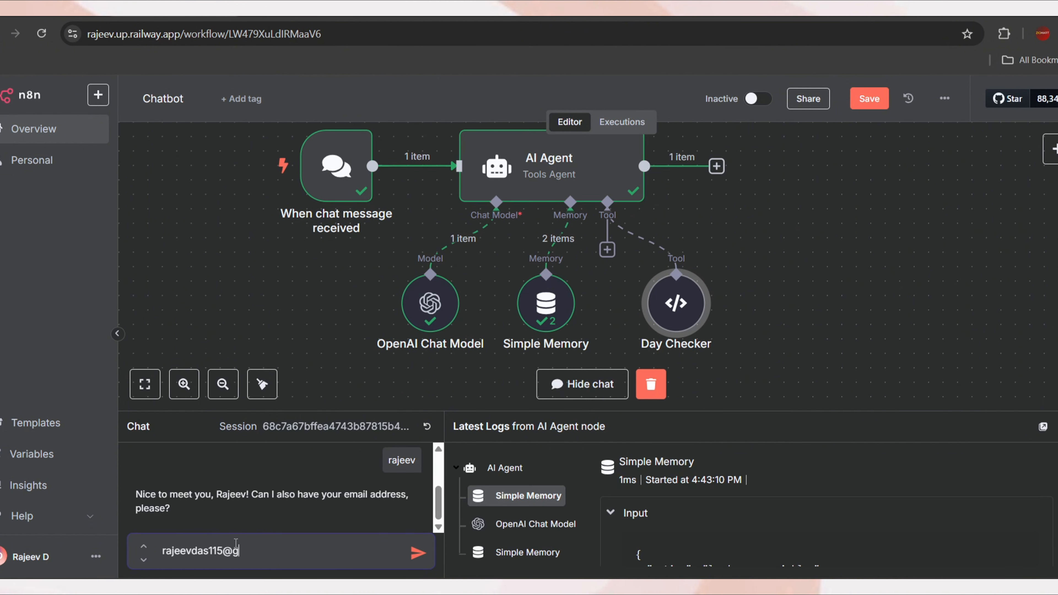
pyautogui.press('Return')
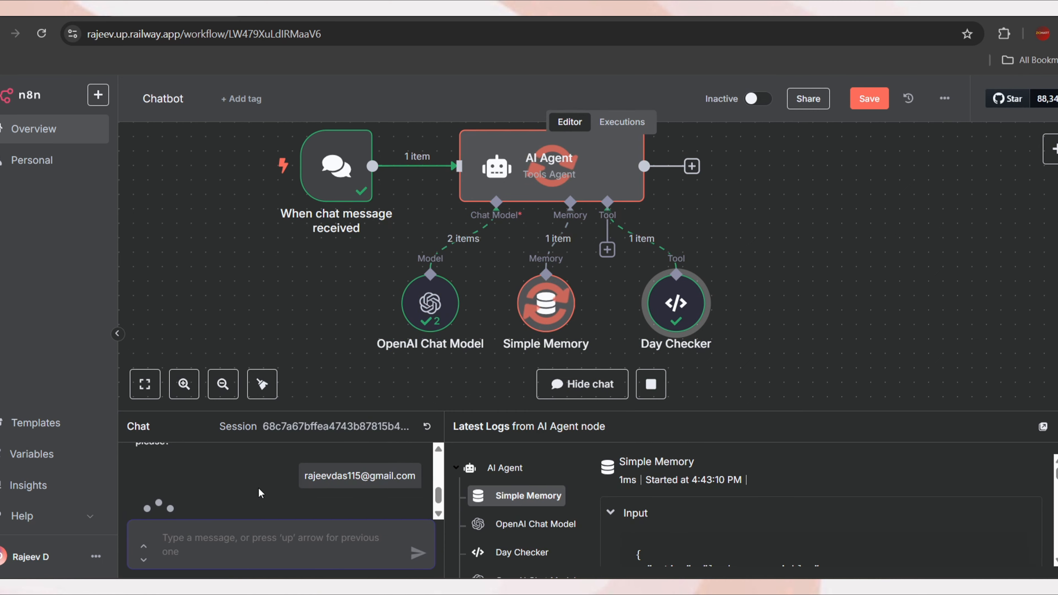
pyautogui.scroll(-1, 240, 492)
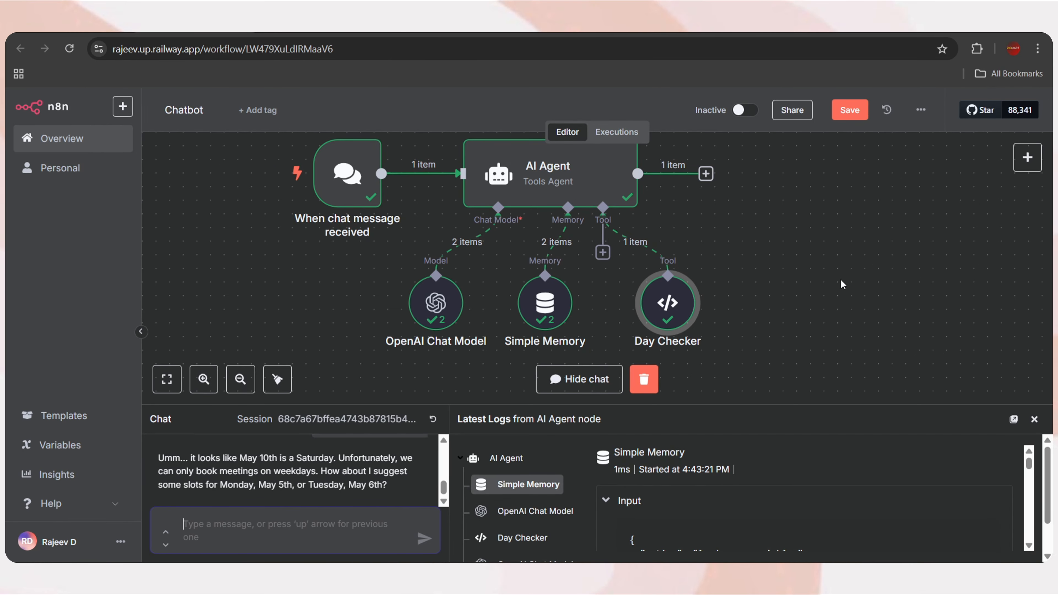
# Check Day Checker's input 2025-05-10 and SATURDAY output, then close the chat panel
pyautogui.doubleClick(668, 303)
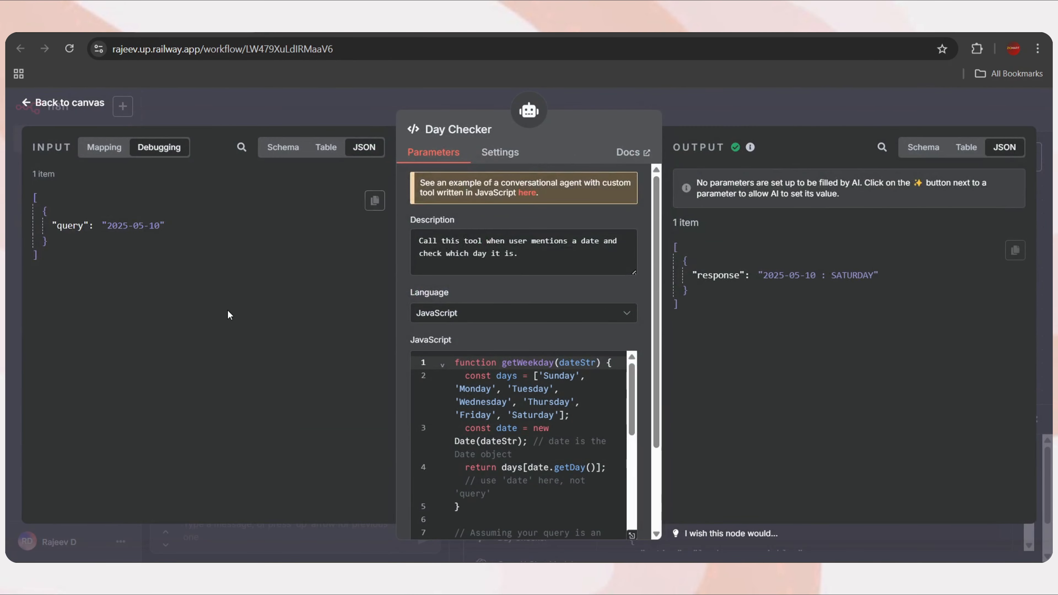
pyautogui.moveTo(158, 228); pyautogui.dragTo(108, 227)
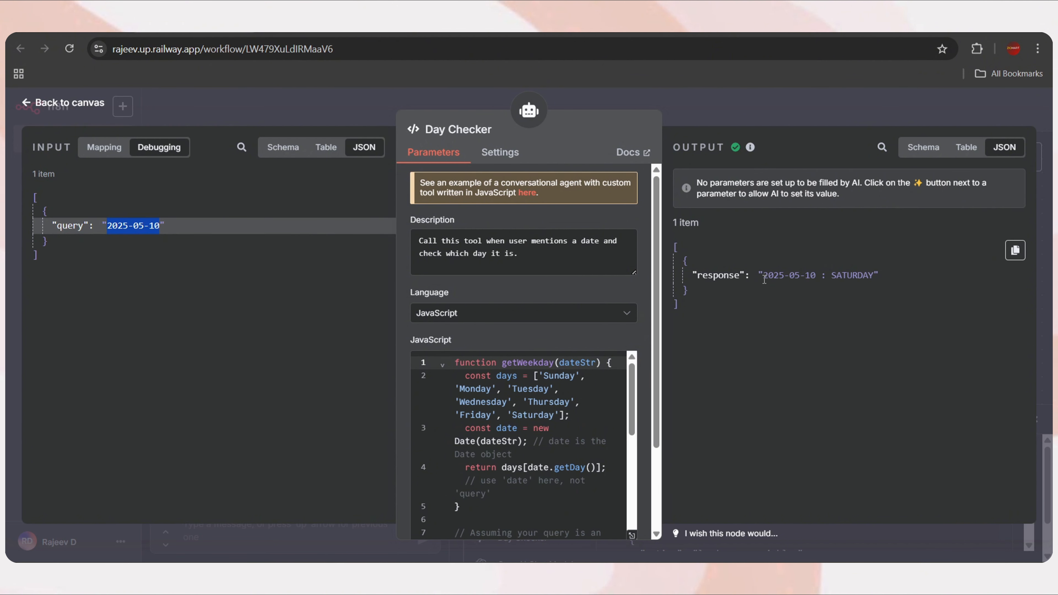
pyautogui.moveTo(762, 277); pyautogui.dragTo(875, 275)
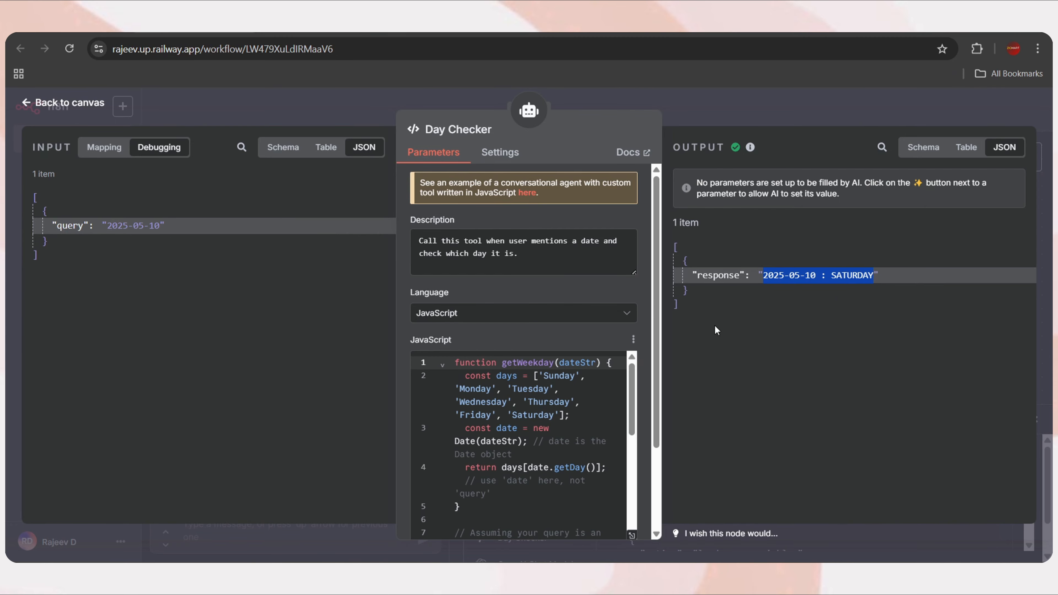
pyautogui.click(66, 103)
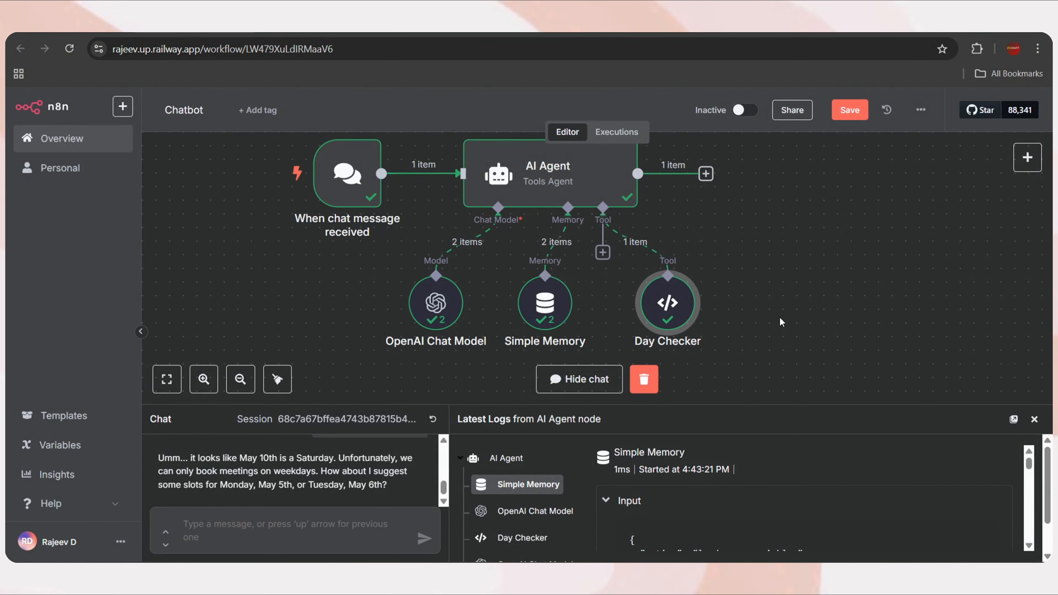
pyautogui.click(1035, 420)
# Clear the test run data and review Chatbot Leads columns Name, Email, Query, Appointment Status, Lead Type
pyautogui.click(647, 538)
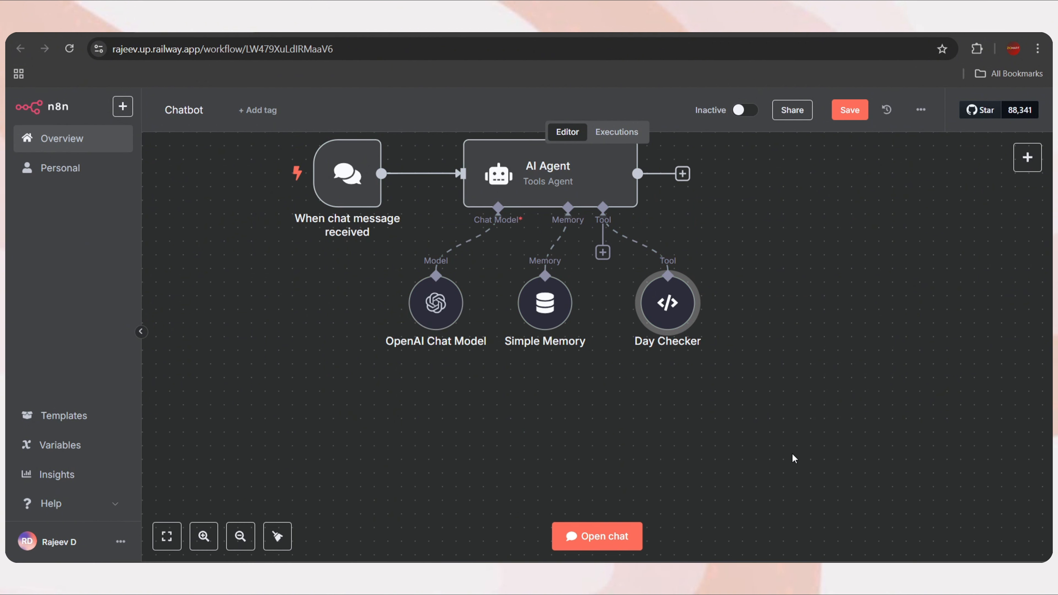
pyautogui.scroll(1, 792, 454)
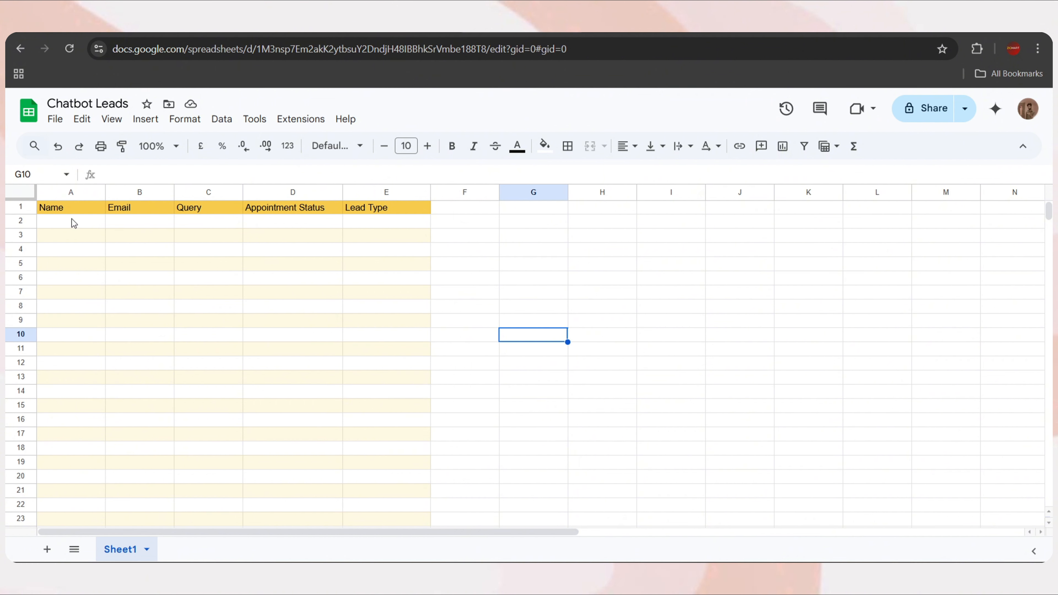
pyautogui.click(65, 212)
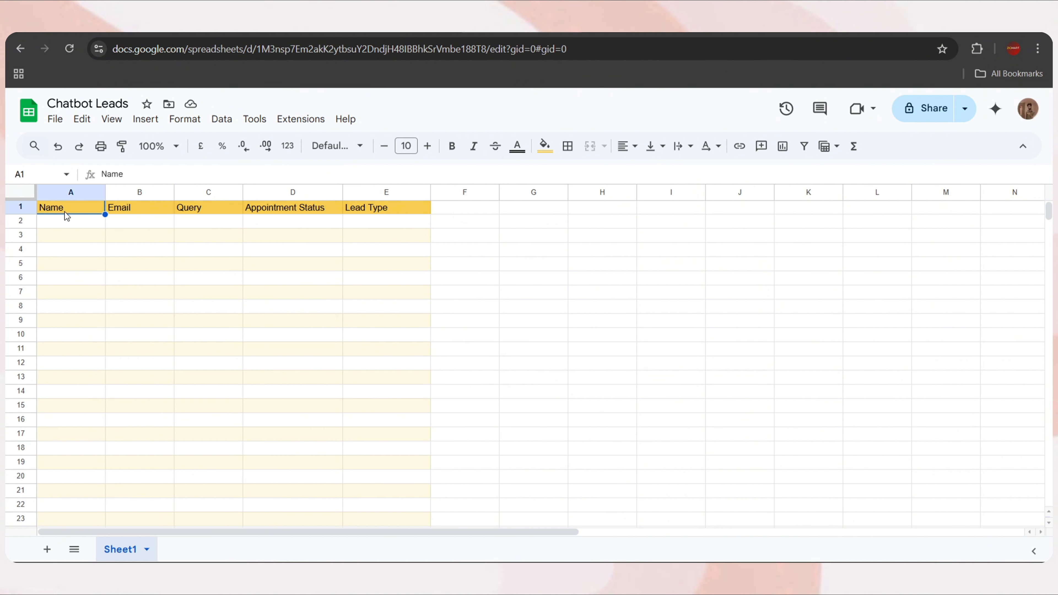
pyautogui.click(125, 206)
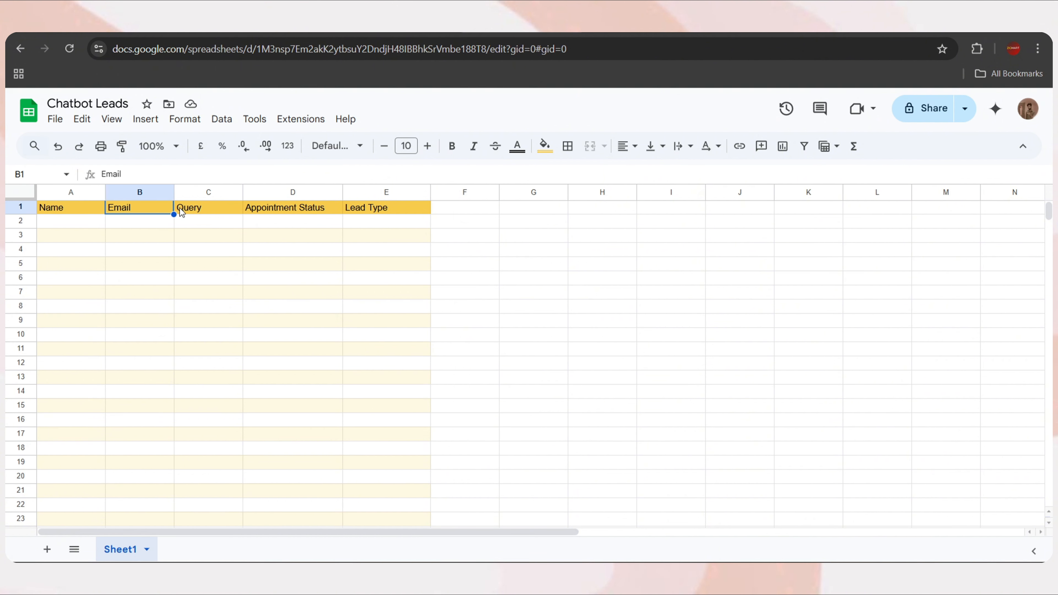
pyautogui.click(209, 211)
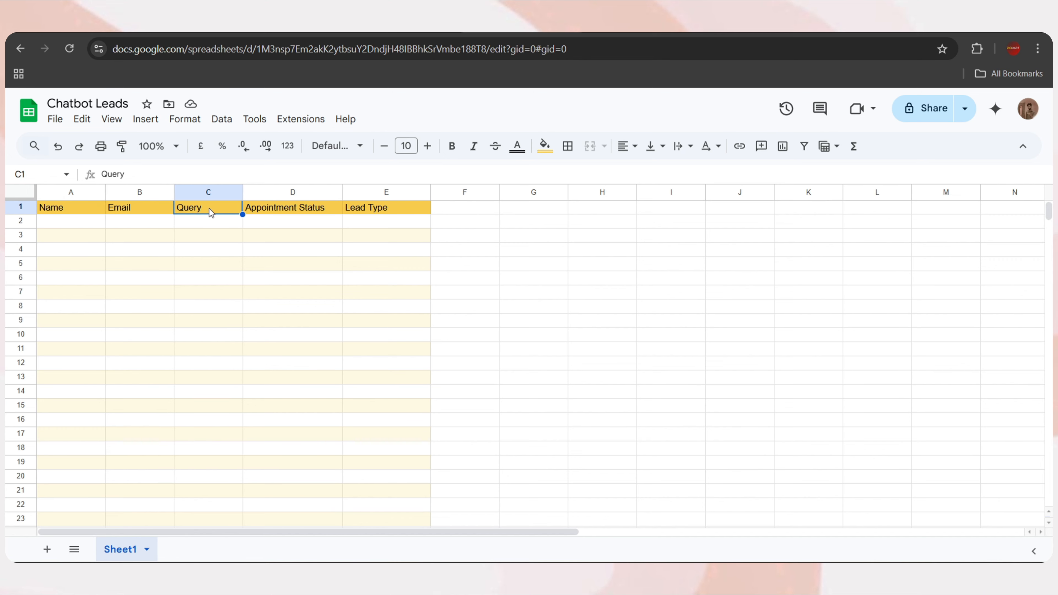
pyautogui.click(273, 215)
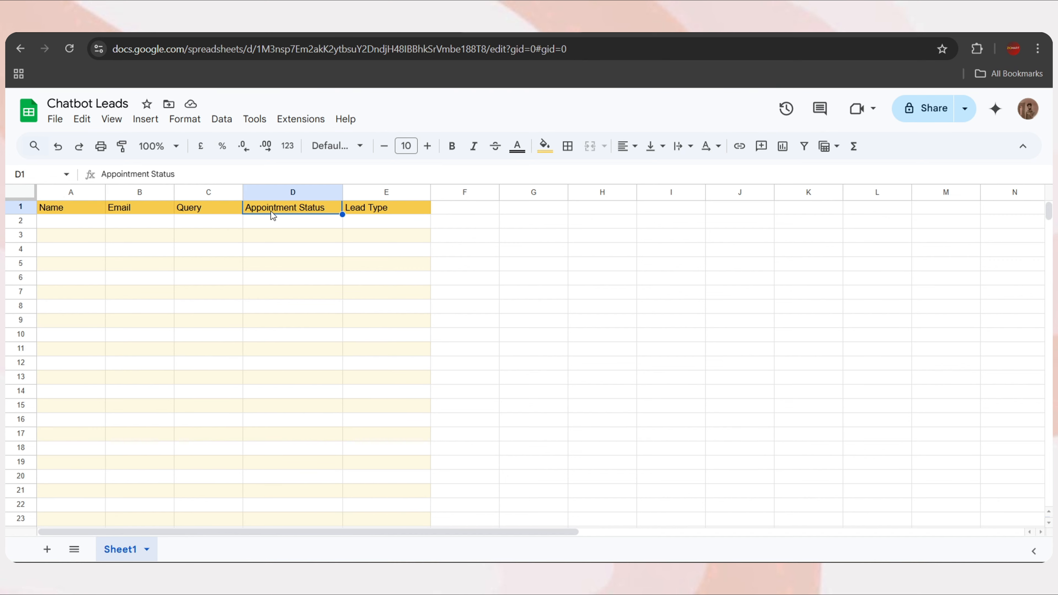
pyautogui.click(390, 212)
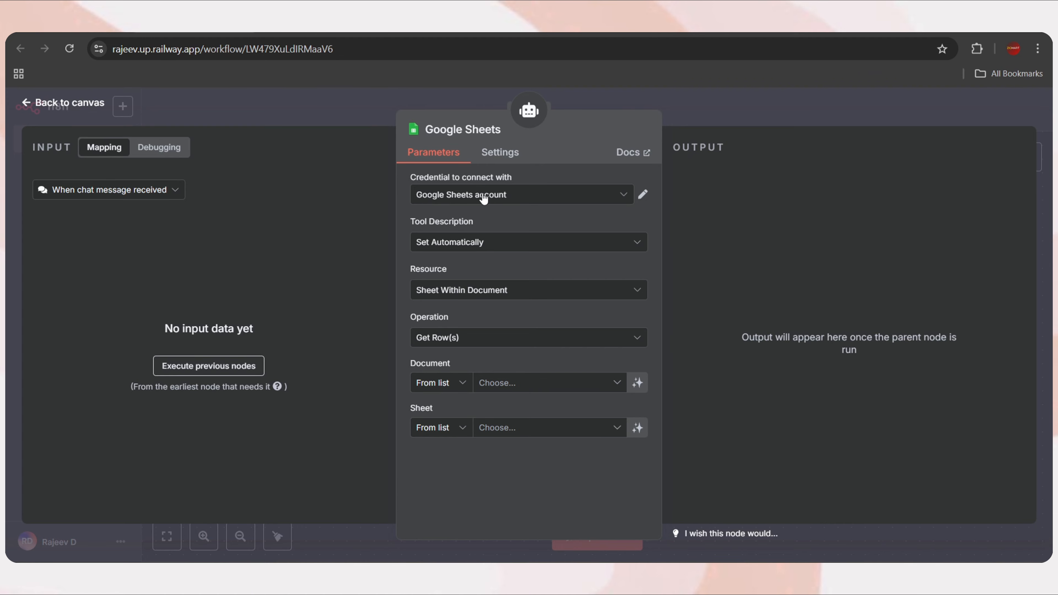
# Use the Google Sheets account with Sheet Within Document and the Append or Update Row operation
pyautogui.click(540, 200)
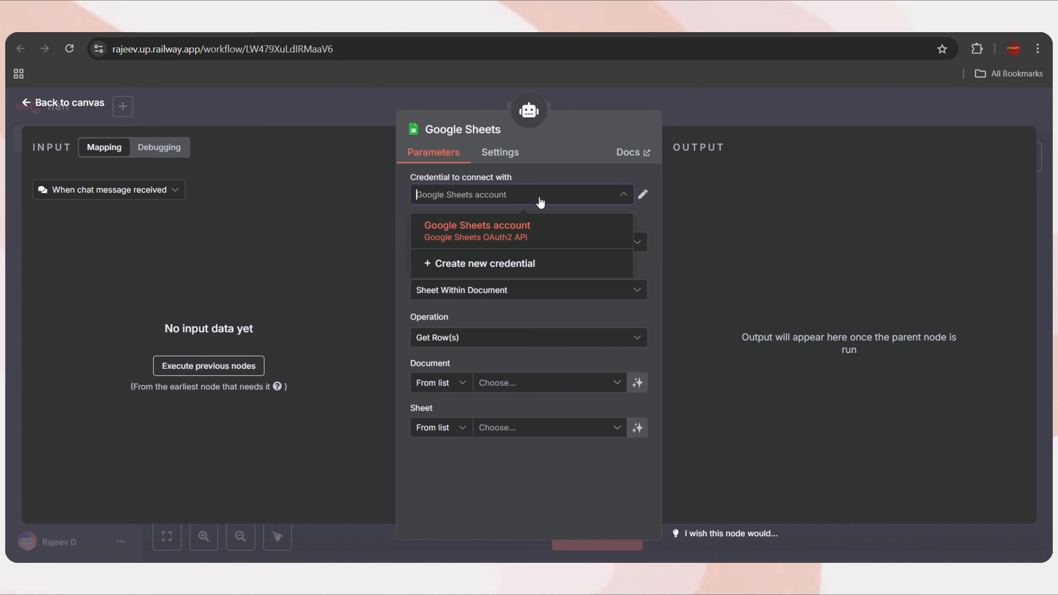
pyautogui.click(503, 236)
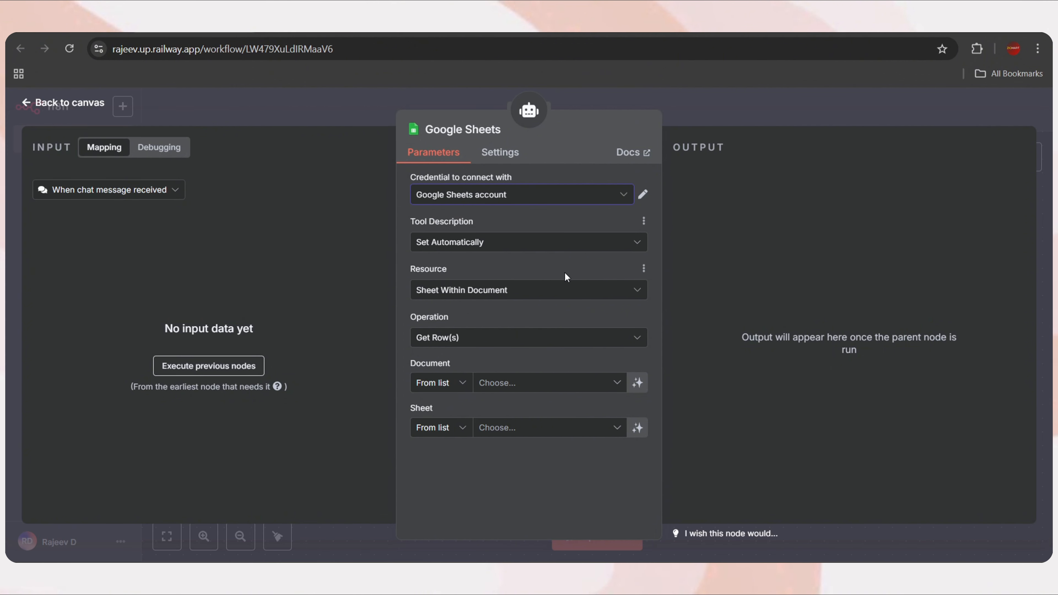
pyautogui.click(534, 296)
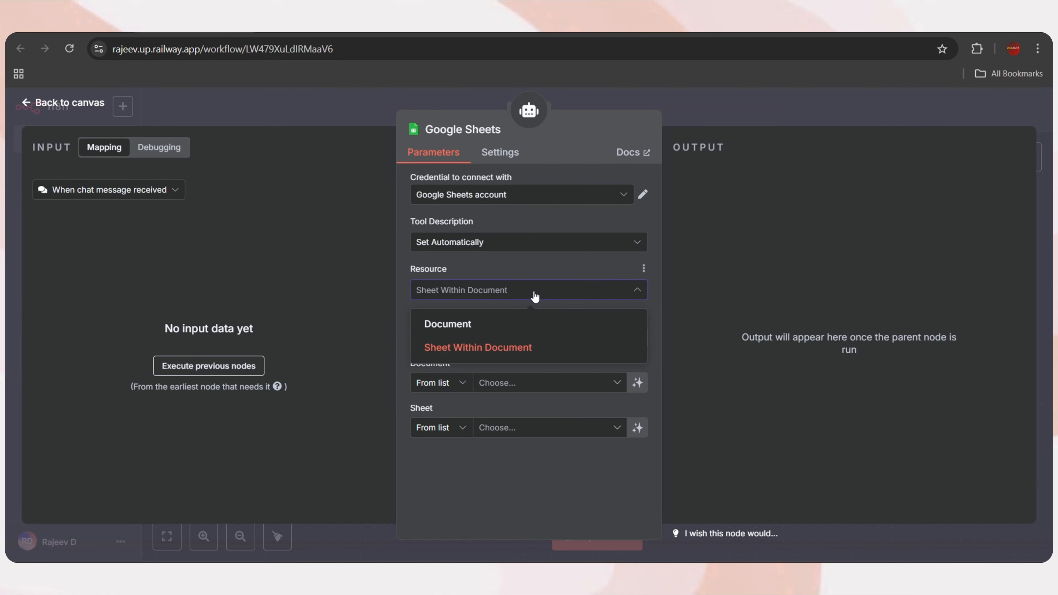
pyautogui.click(535, 297)
pyautogui.click(497, 342)
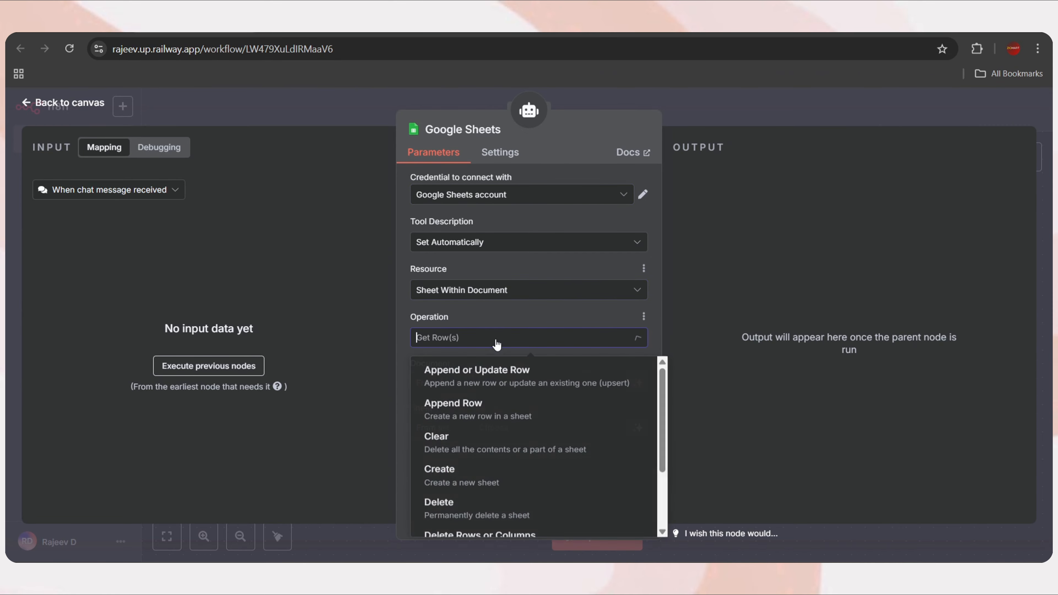
pyautogui.scroll(3, 496, 418)
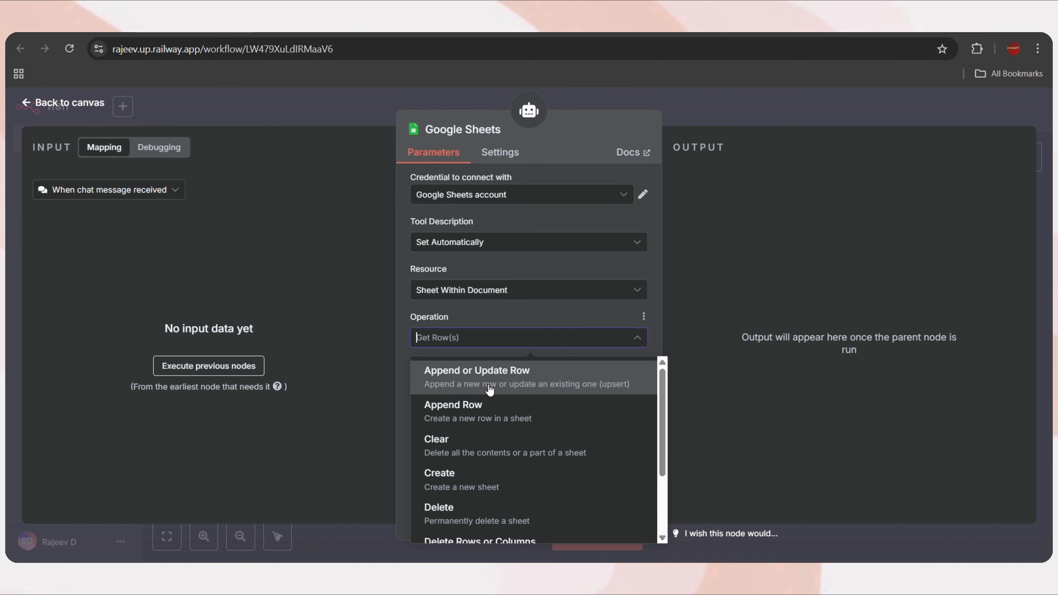
pyautogui.click(508, 387)
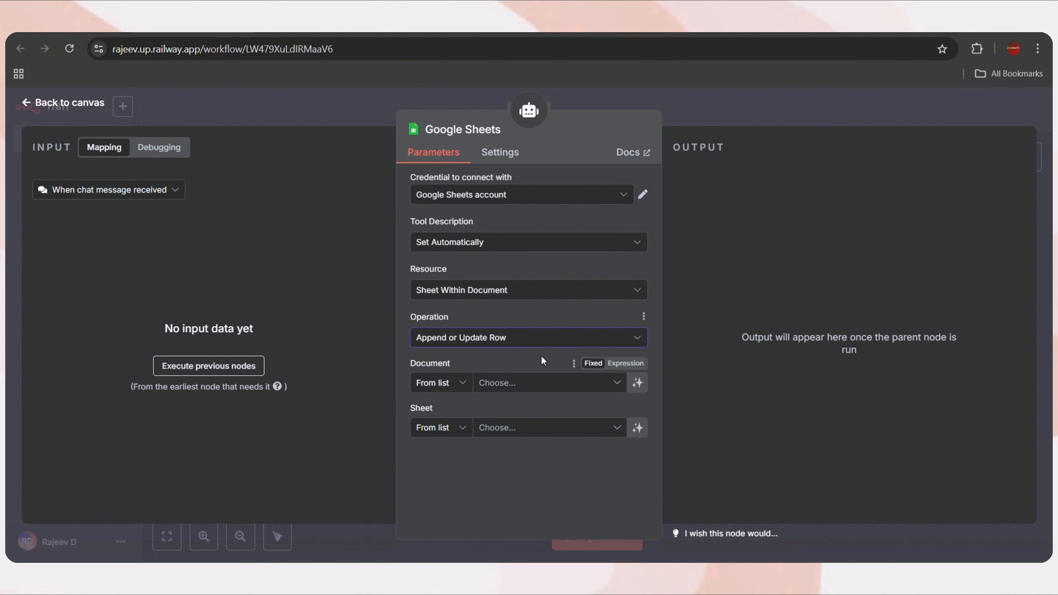
# Target the Chatbot Leads document and its Sheet1
pyautogui.click(526, 385)
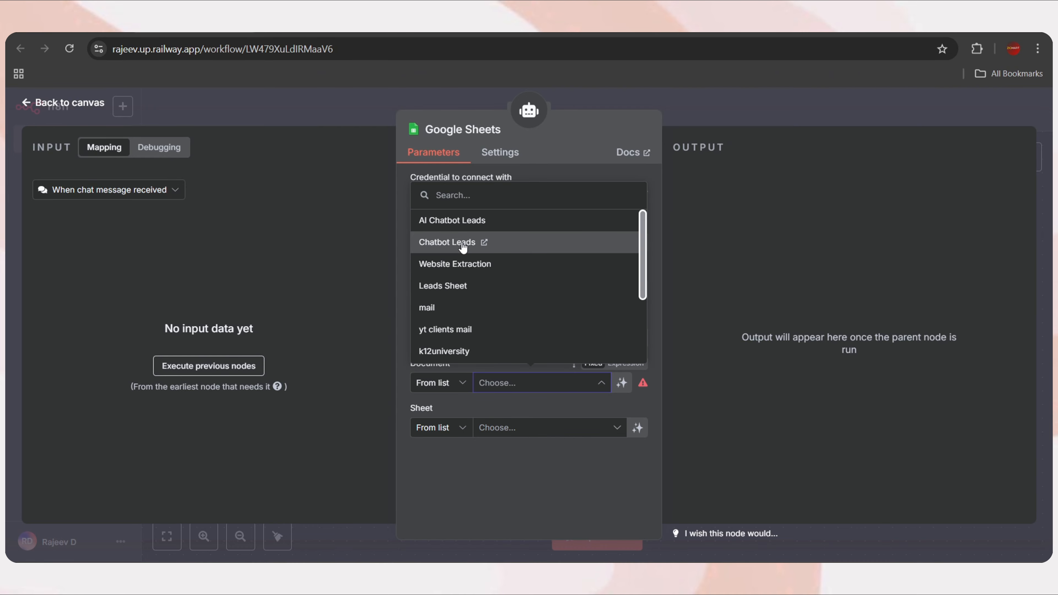
pyautogui.click(463, 242)
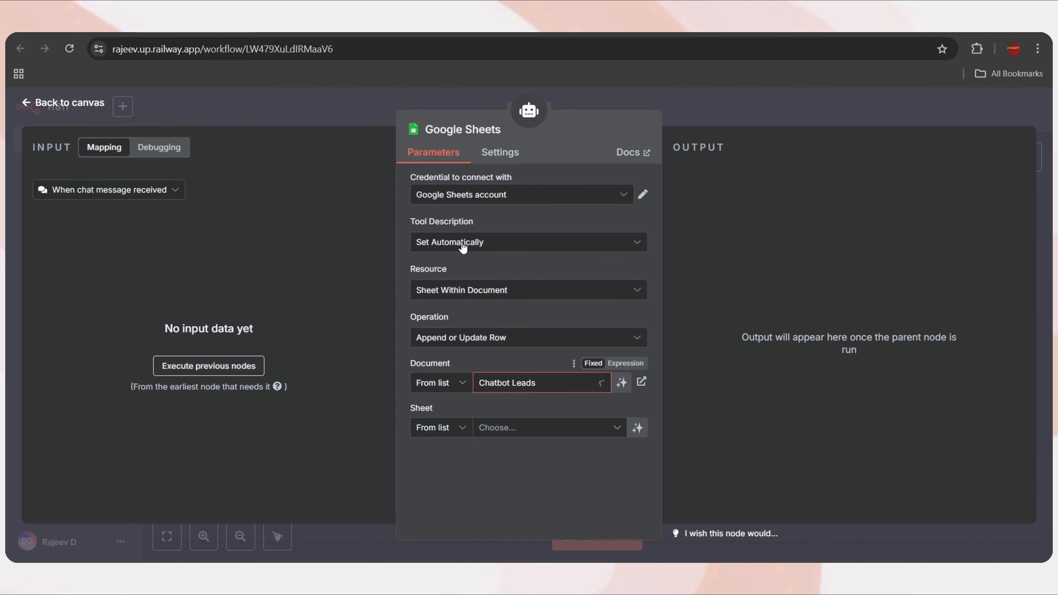
pyautogui.click(513, 432)
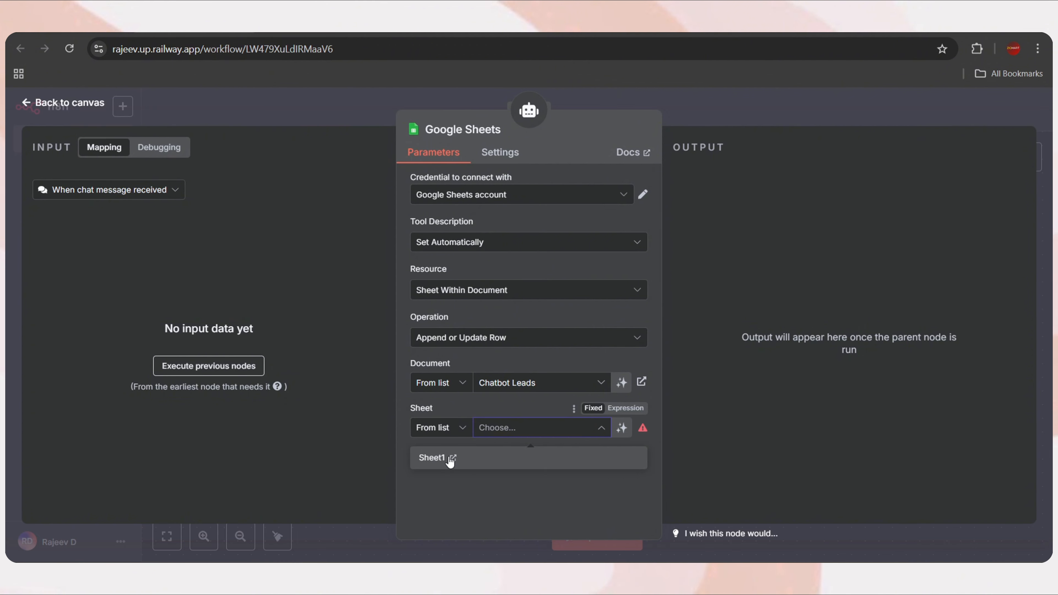
pyautogui.click(450, 457)
pyautogui.scroll(-1, 507, 404)
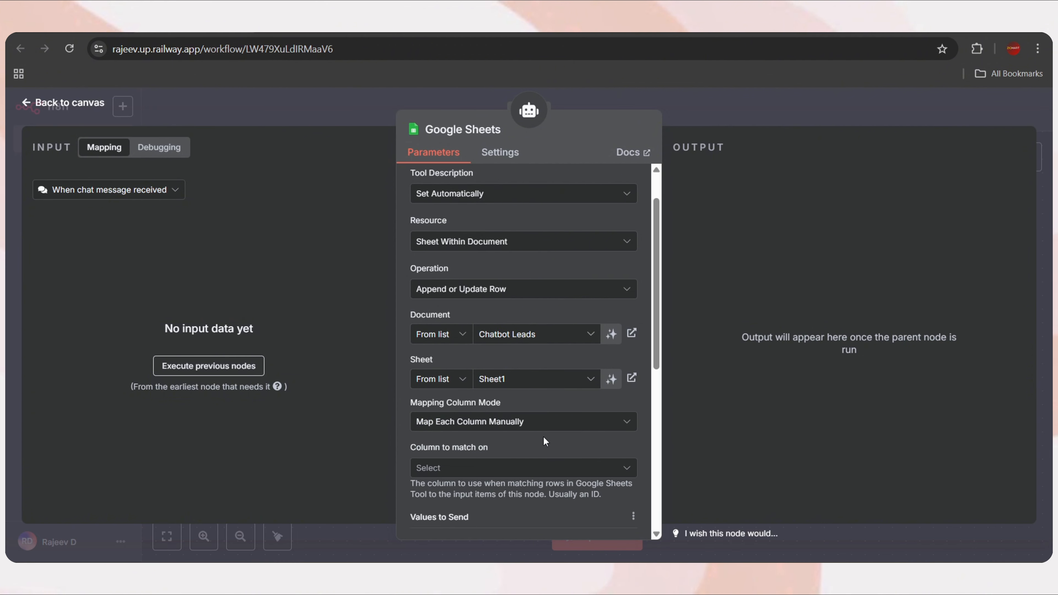
pyautogui.scroll(-3, 560, 426)
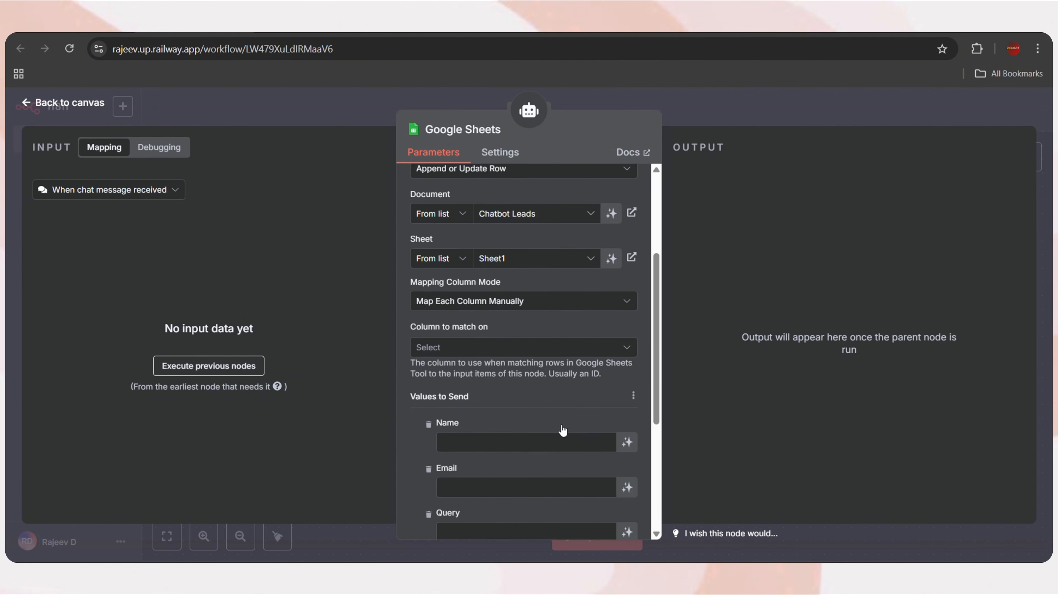
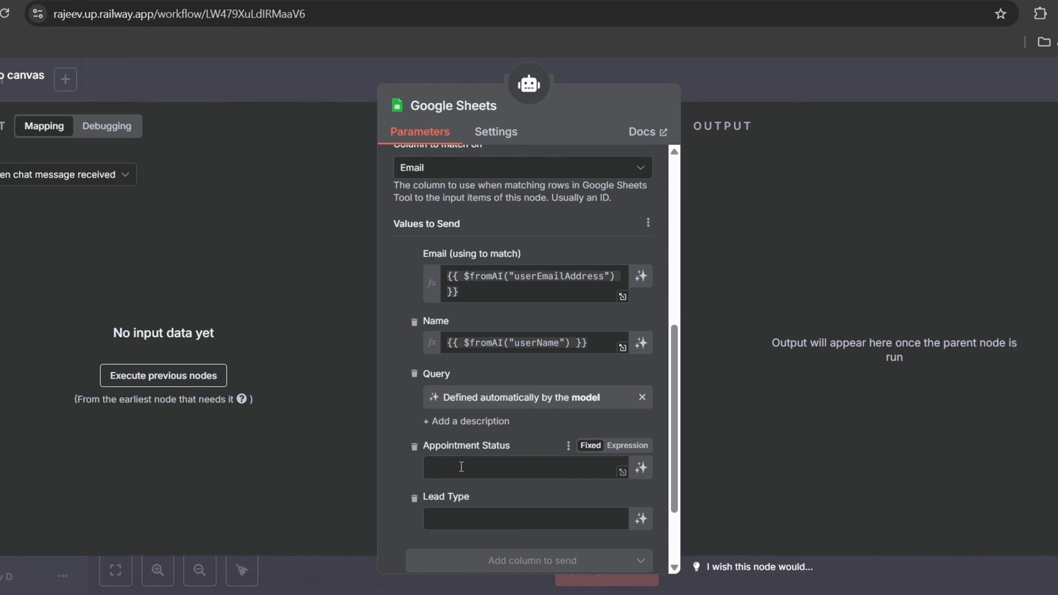
# Describe the Query column as 'Define Their Purpose'
pyautogui.click(454, 423)
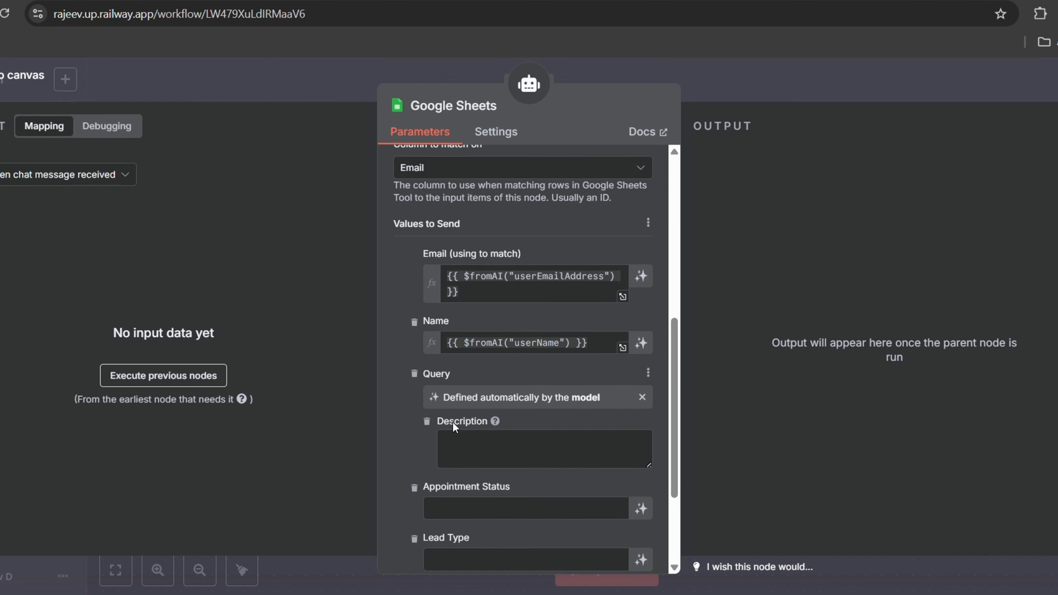
pyautogui.click(468, 437)
pyautogui.write('Define Their Purpose')
pyautogui.scroll(-2, 501, 444)
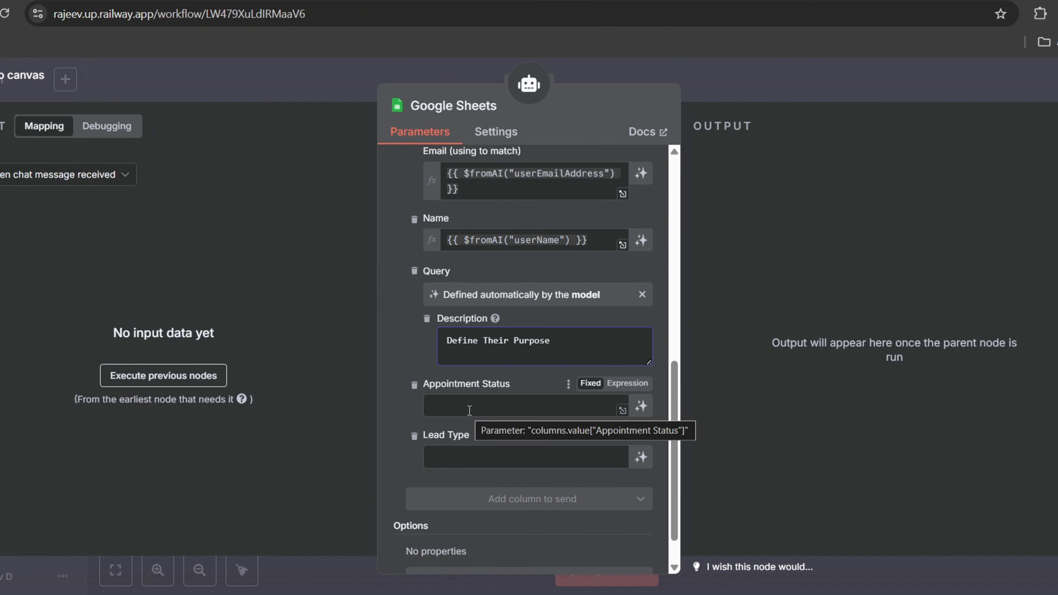
# Let the model fill Appointment Status, described as booked if the user booked, otherwise nil
pyautogui.click(630, 384)
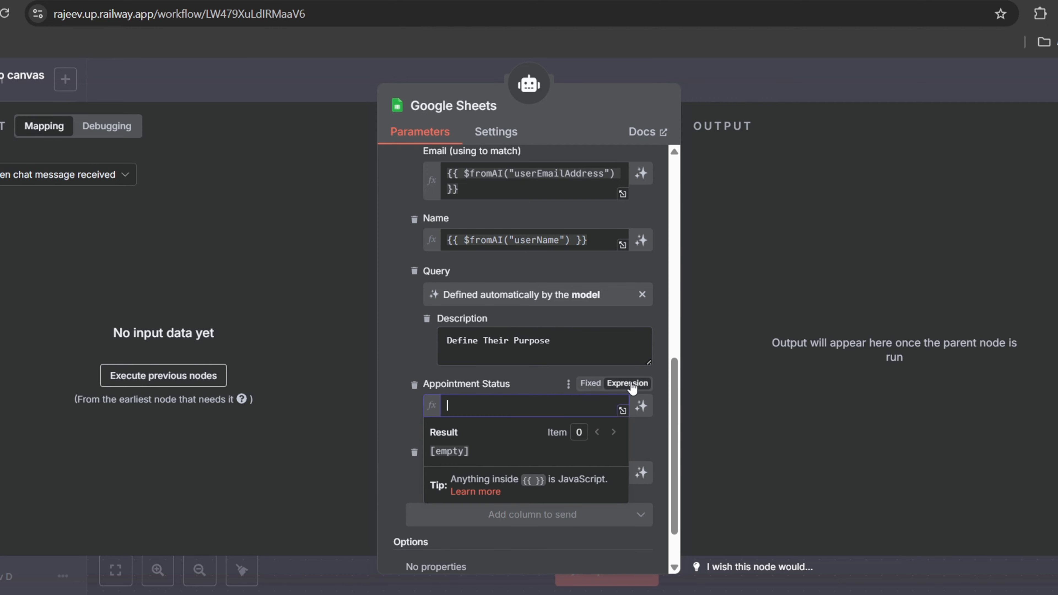
pyautogui.click(642, 406)
pyautogui.click(468, 433)
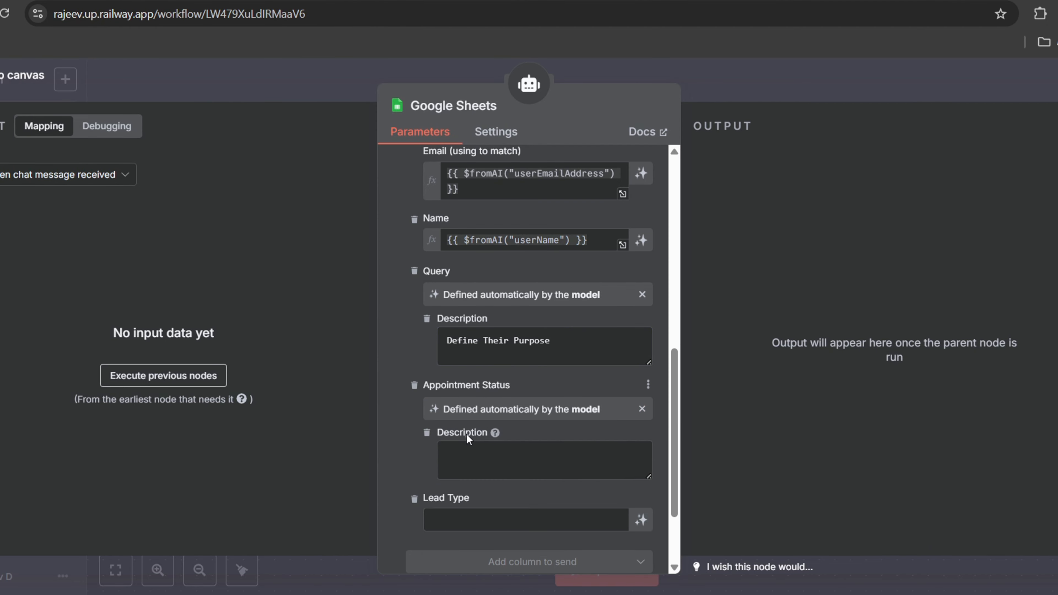
pyautogui.scroll(-1, 496, 449)
pyautogui.write('if they')
pyautogui.press('BackSpace')
pyautogui.press('BackSpace')
pyautogui.write('user ')
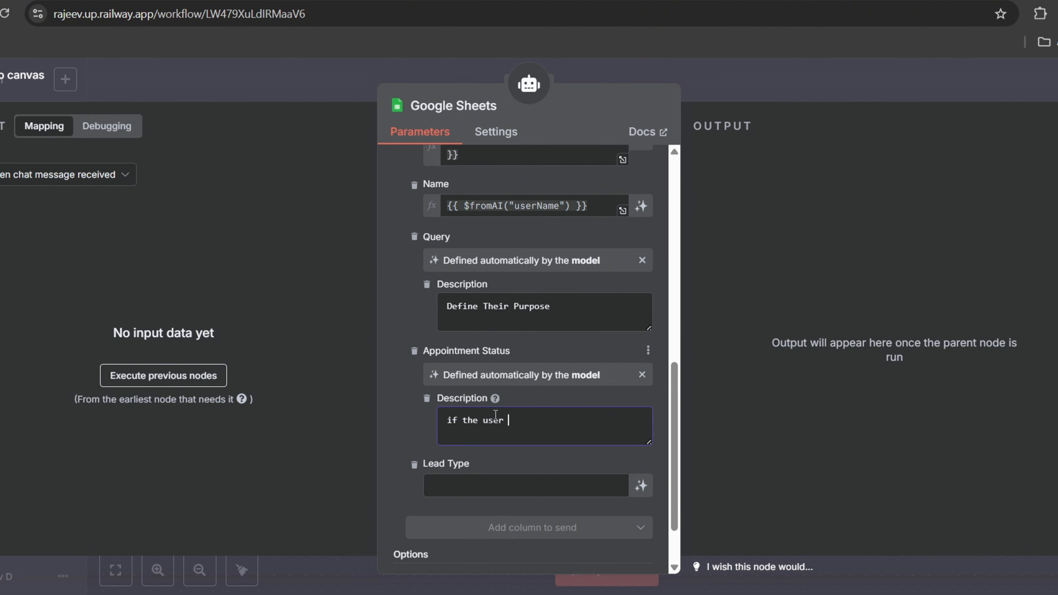
pyautogui.write('booked an appointme')
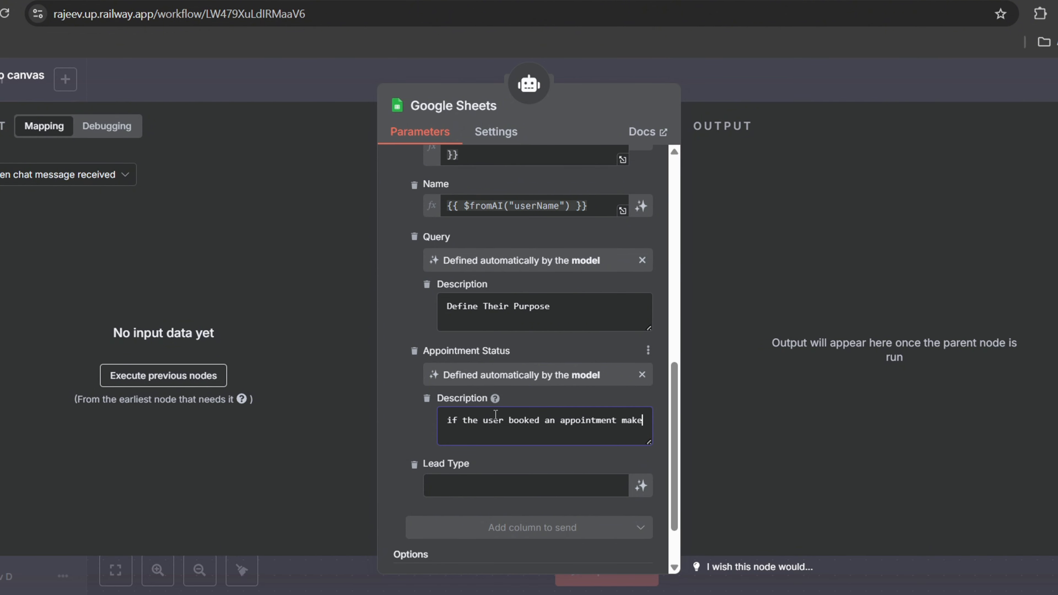
pyautogui.write('nt mark as booked, otherwise nil')
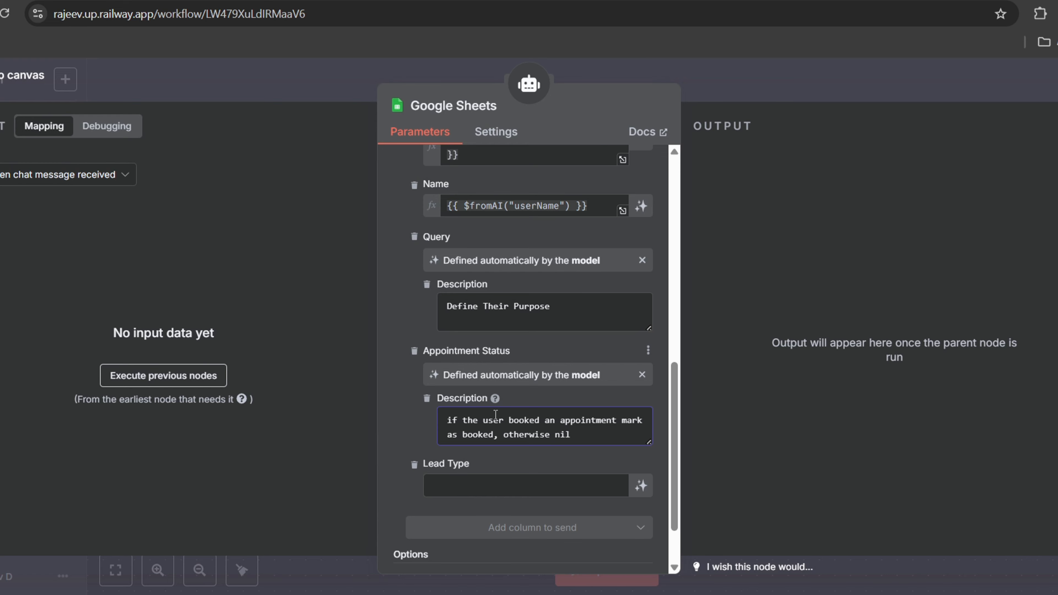
# Let the model fill Lead Type, classifying the user's purpose as a hot or cold lead
pyautogui.click(641, 486)
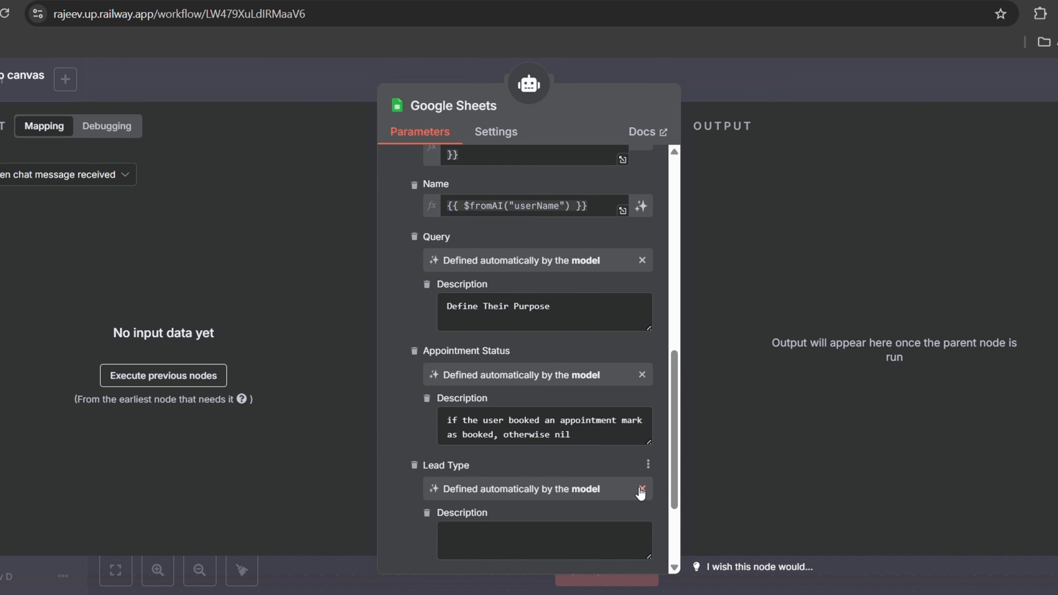
pyautogui.click(470, 536)
pyautogui.write('a')
pyautogui.scroll(-3, 475, 459)
pyautogui.write('nalyse ')
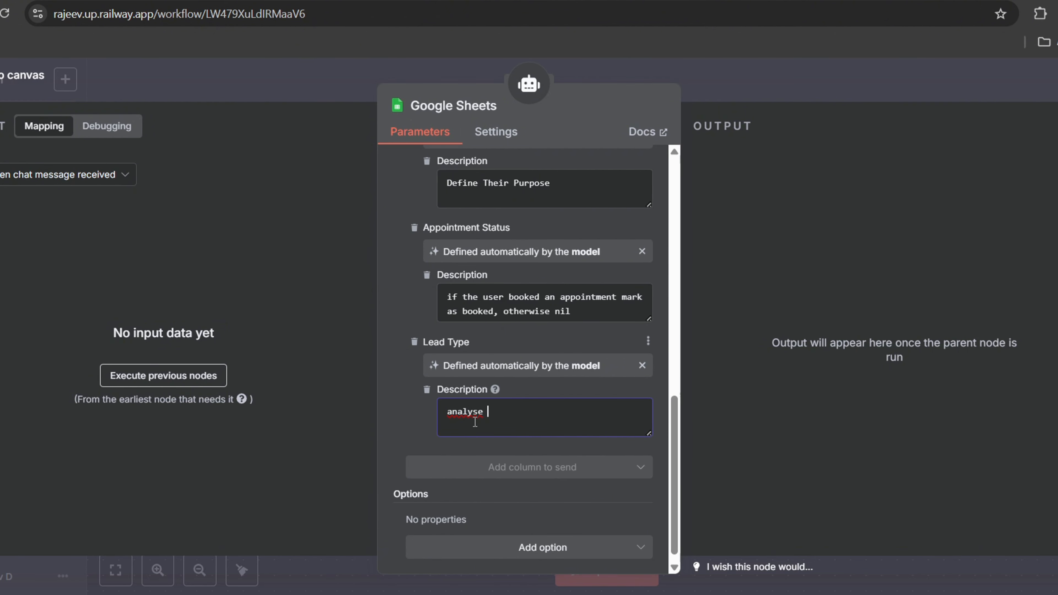
pyautogui.write('their purpose and classify it as hot, or cold ')
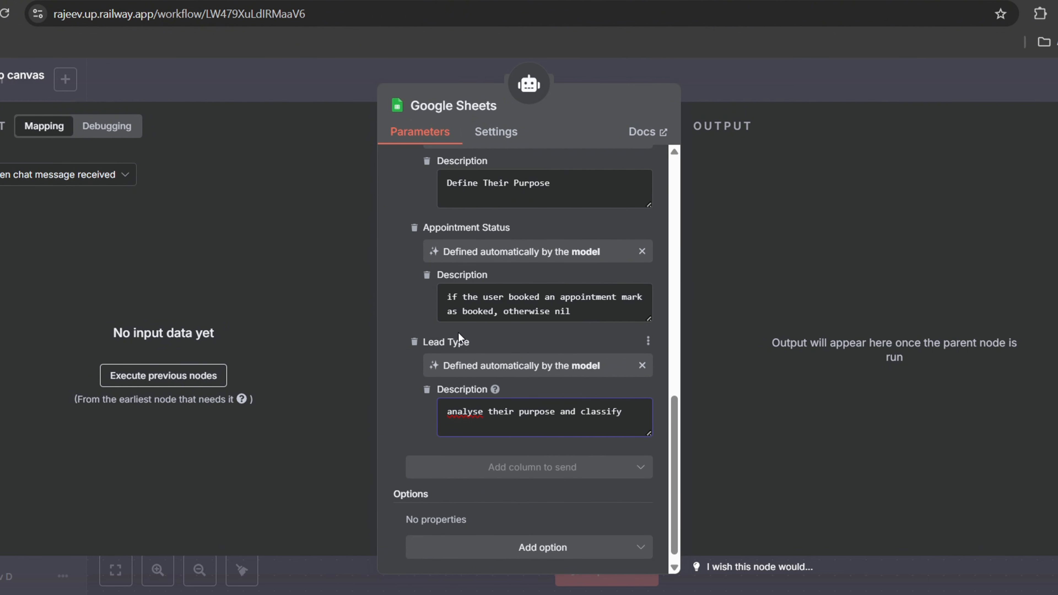
pyautogui.write('lead')
pyautogui.scroll(7, 556, 409)
pyautogui.scroll(6, 556, 410)
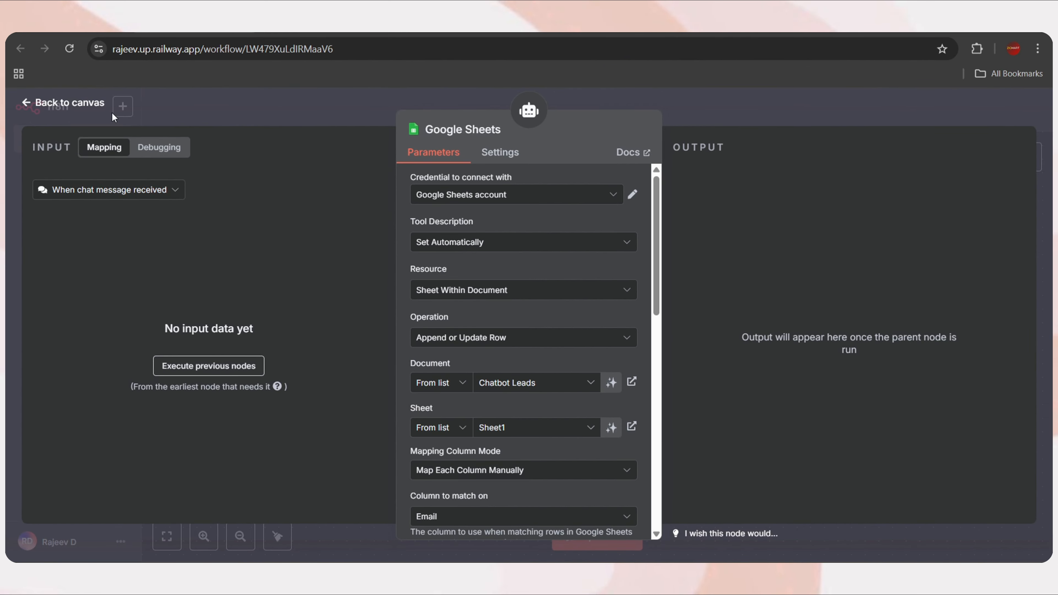
# Return to the canvas and realign the Google Sheets tool node
pyautogui.click(78, 105)
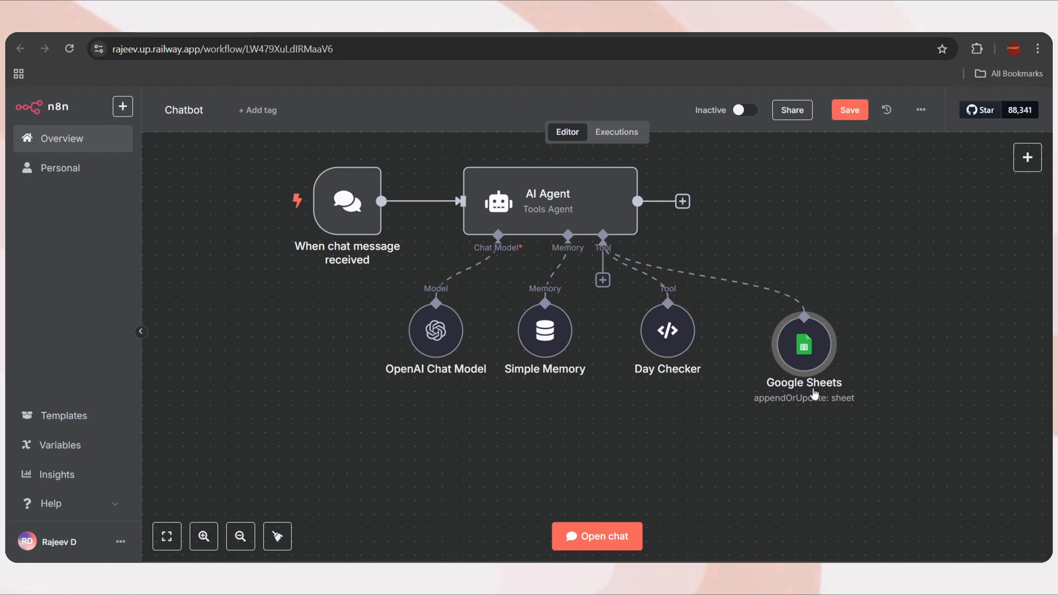
pyautogui.moveTo(794, 344); pyautogui.dragTo(780, 318)
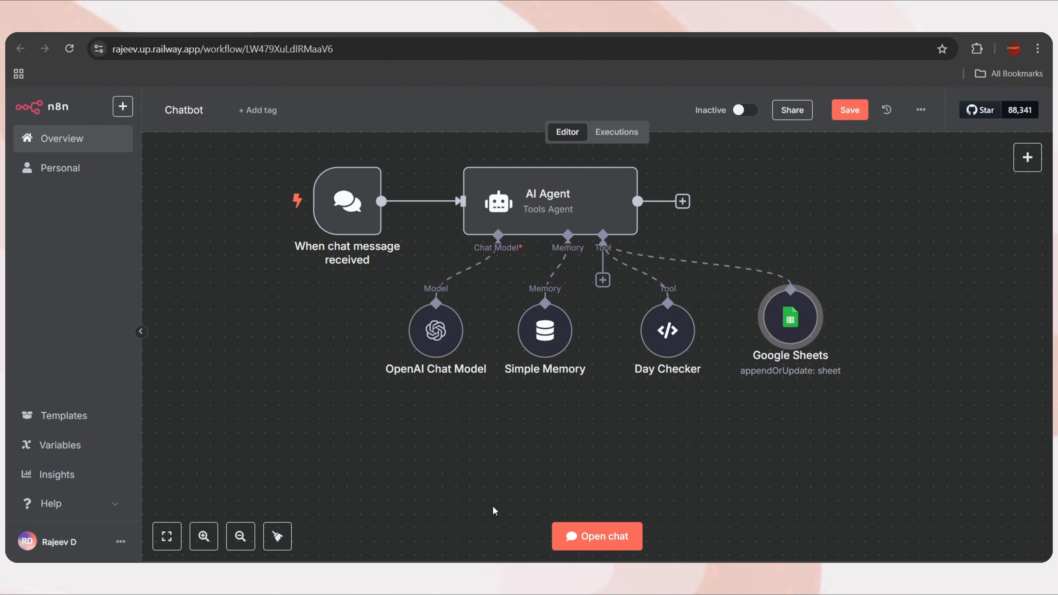
pyautogui.scroll(1, 949, 358)
pyautogui.moveTo(786, 335); pyautogui.dragTo(786, 347)
# Add a Google Calendar tool to the agent with the Get Many operation
pyautogui.click(603, 294)
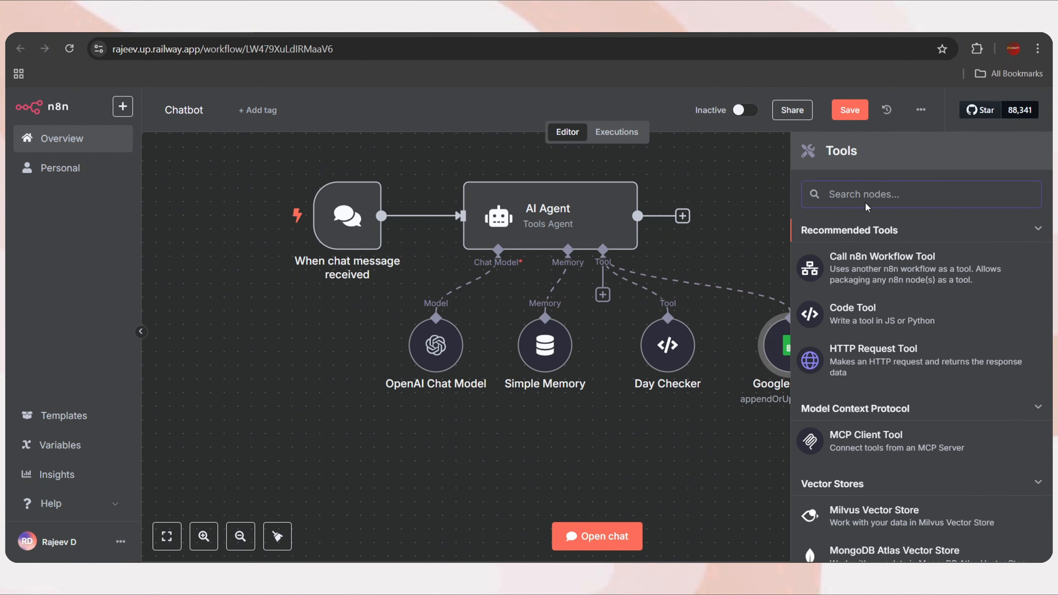
pyautogui.write('google calend')
pyautogui.click(885, 236)
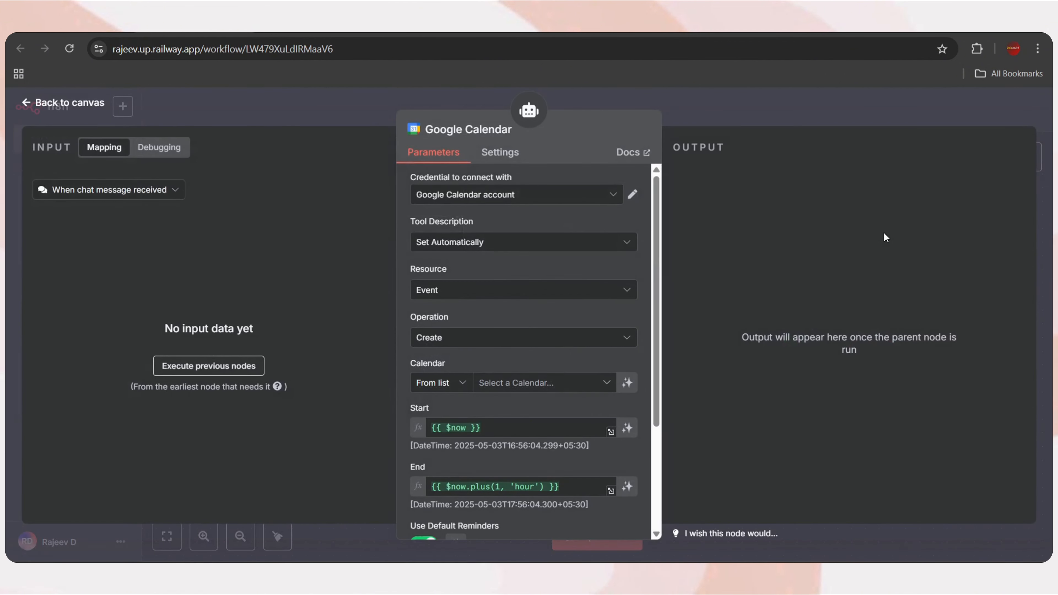
pyautogui.click(479, 345)
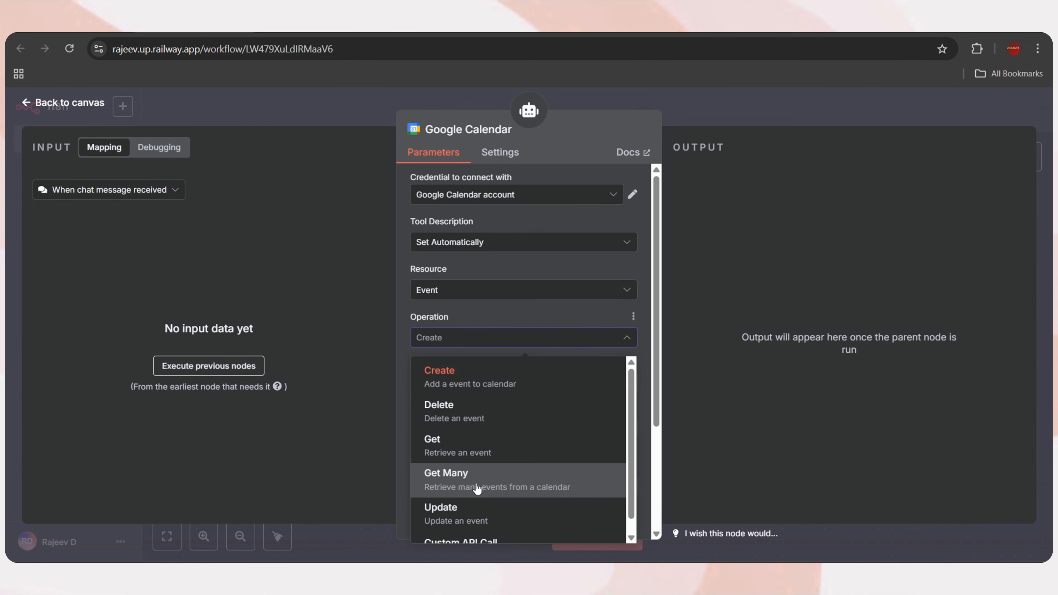
pyautogui.click(476, 487)
pyautogui.click(76, 104)
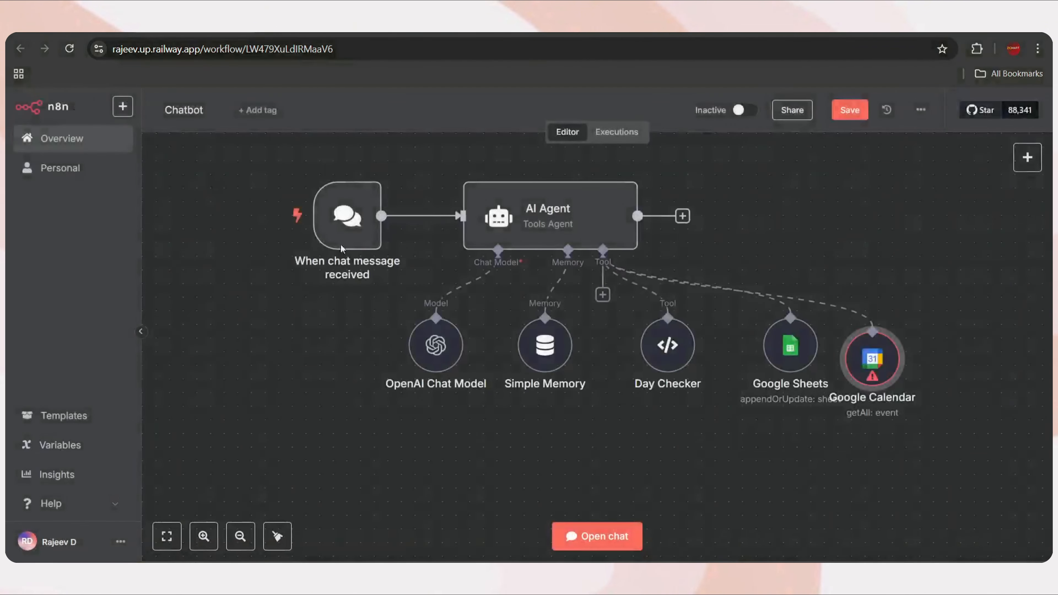
# Line up the Google Calendar node with the other tools, then delete it
pyautogui.moveTo(875, 366); pyautogui.dragTo(887, 340)
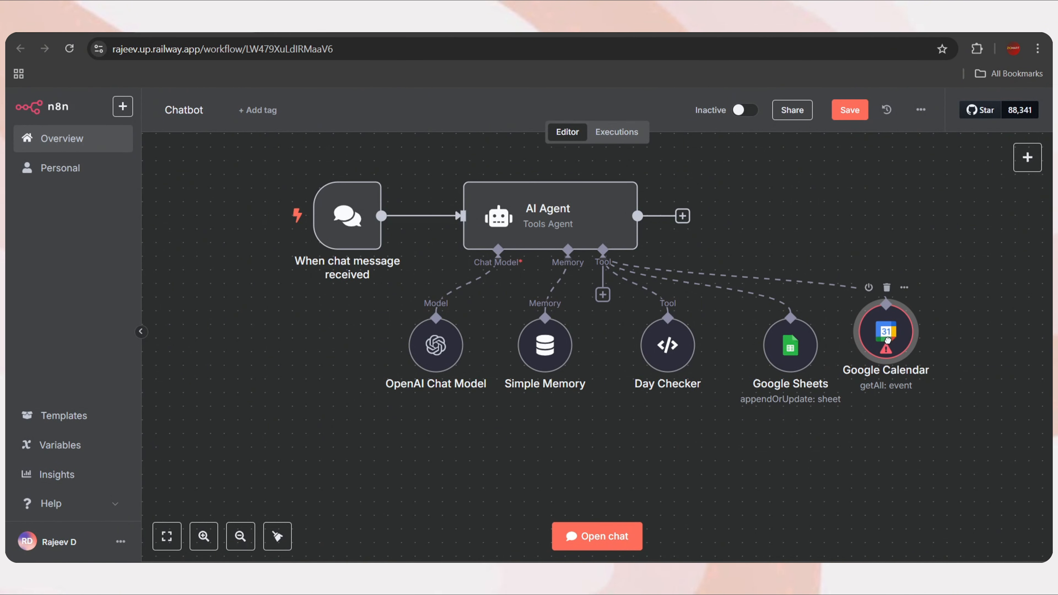
pyautogui.moveTo(890, 348)
pyautogui.moveTo(887, 339); pyautogui.dragTo(889, 352)
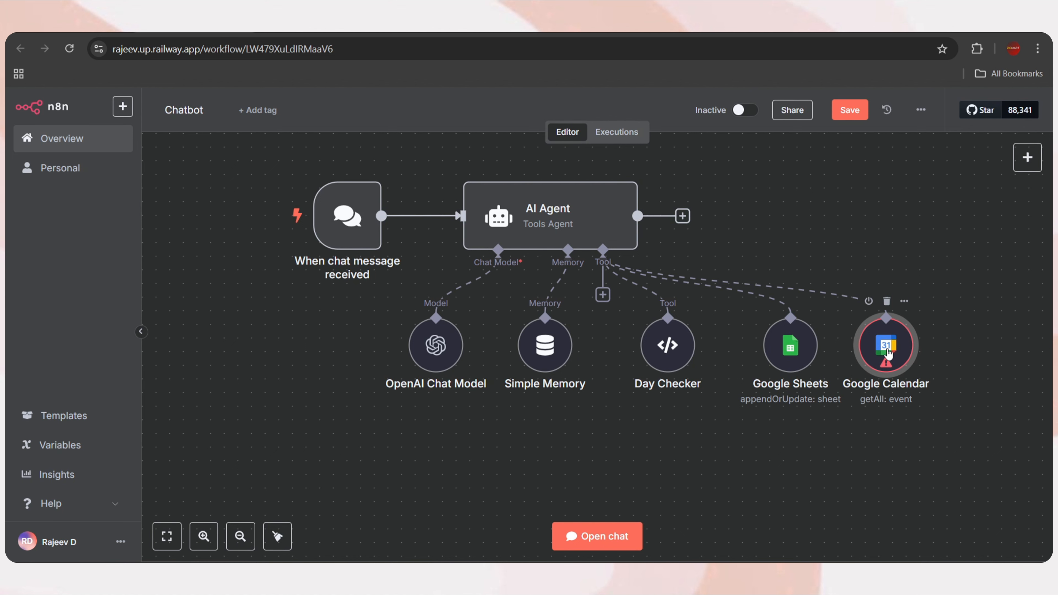
pyautogui.hscroll(2, 888, 353)
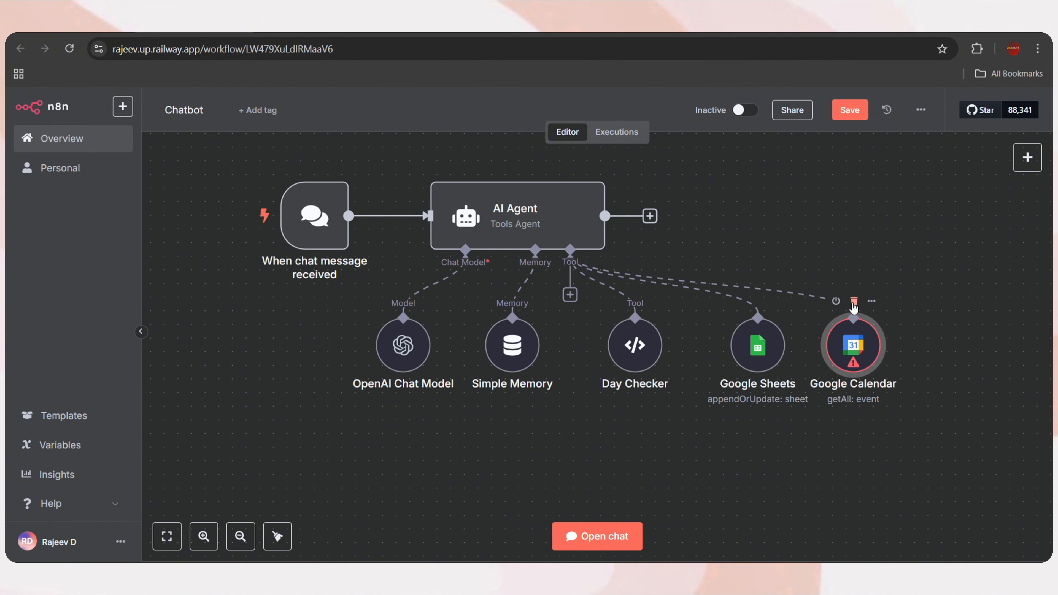
pyautogui.click(854, 302)
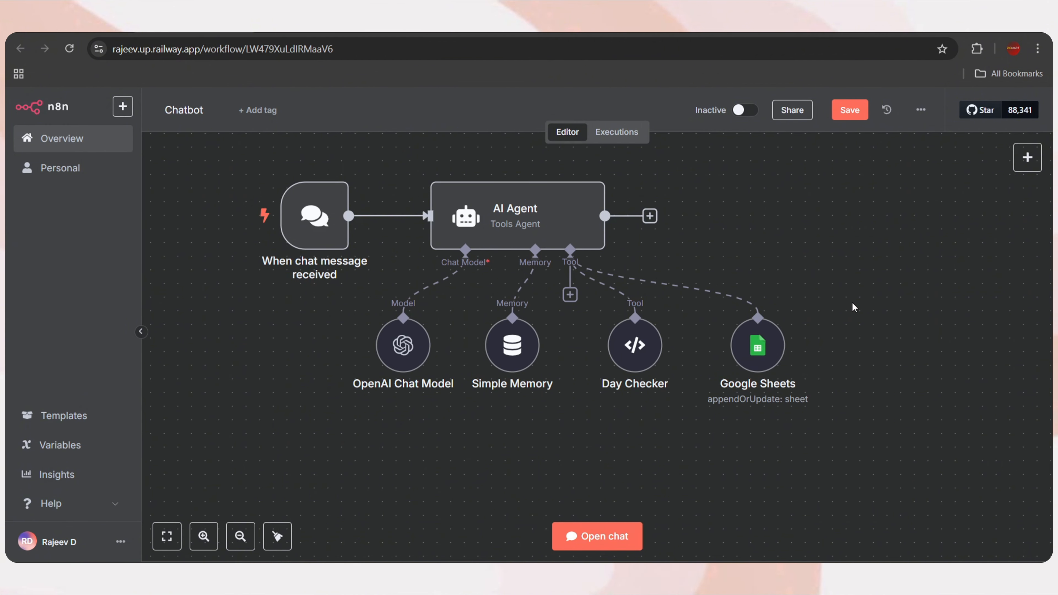
# Add a workflow tool named 'Get Avaiability' that returns free slots before booking an appointment
pyautogui.click(570, 295)
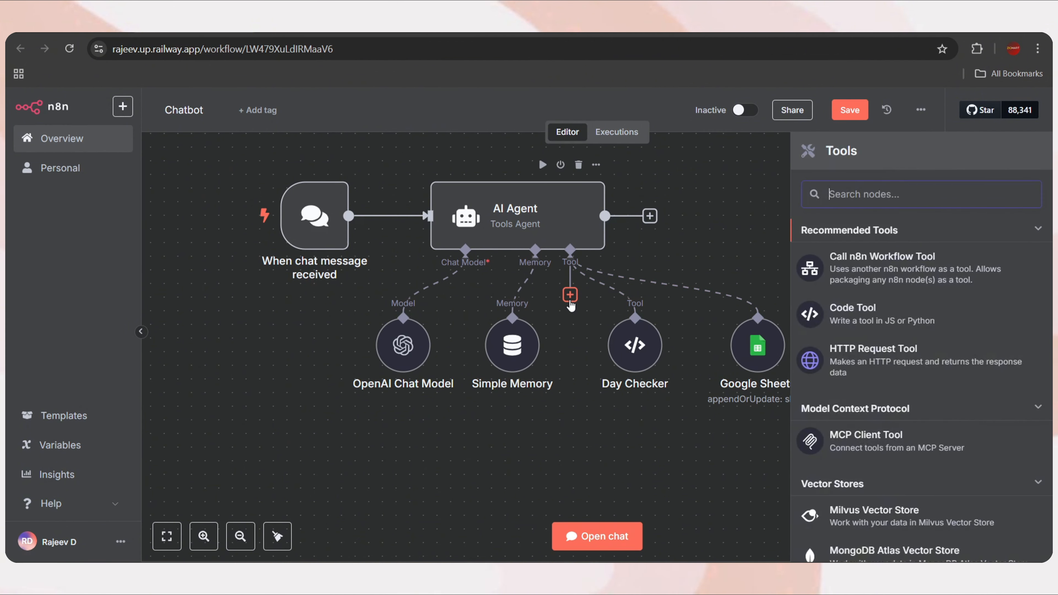
pyautogui.click(880, 263)
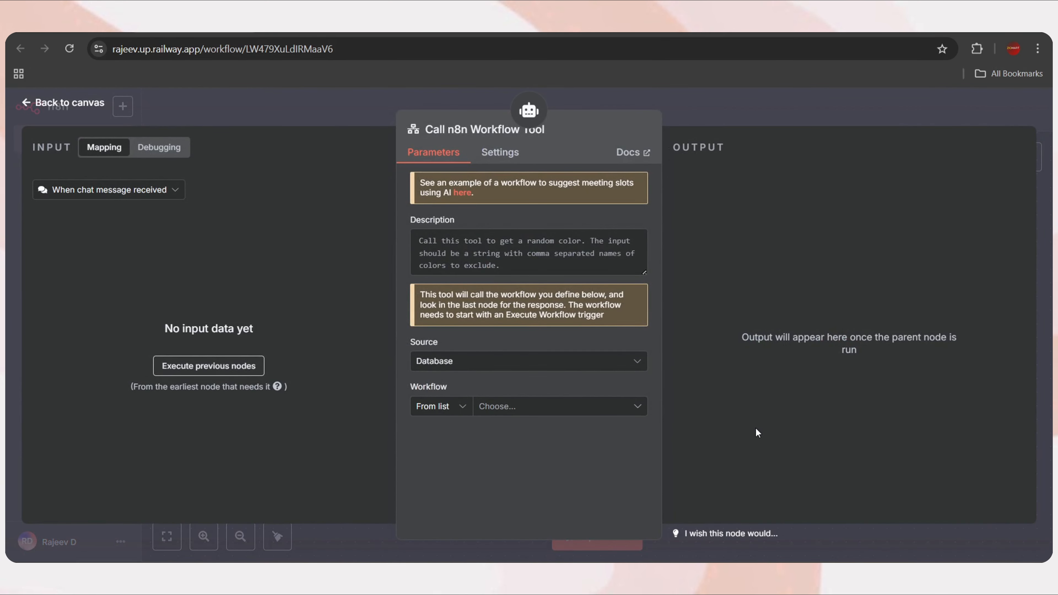
pyautogui.click(479, 129)
pyautogui.write('Get')
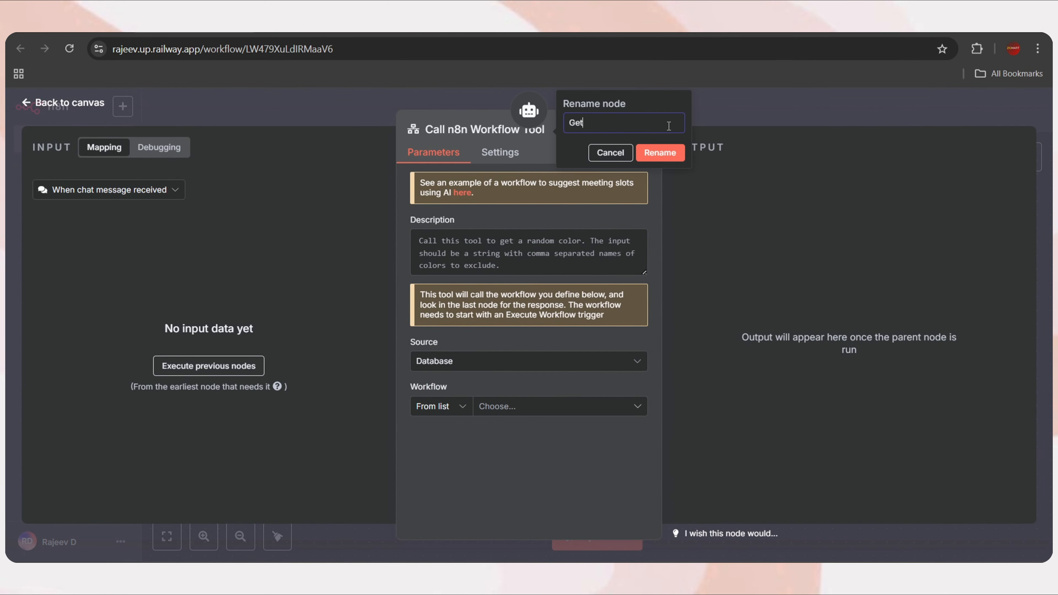
pyautogui.write(' Avaiability')
pyautogui.press('Return')
pyautogui.click(435, 246)
pyautogui.hotkey('ctrl', 'a')
pyautogui.write('Call this tool before ')
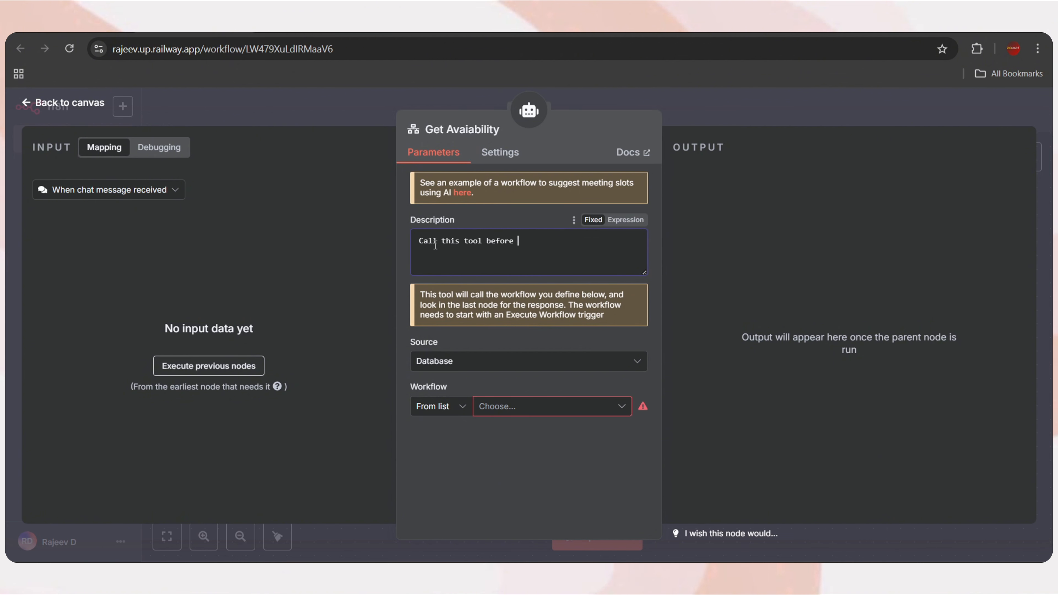
pyautogui.write('booking an appointment, which will re')
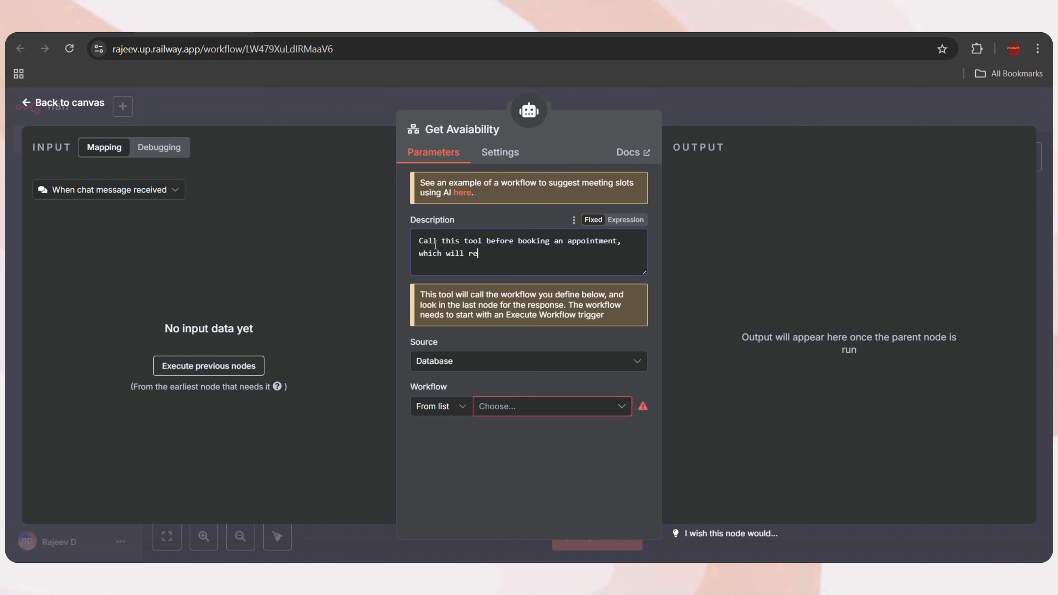
pyautogui.write('turn all the free slot avaiable for t')
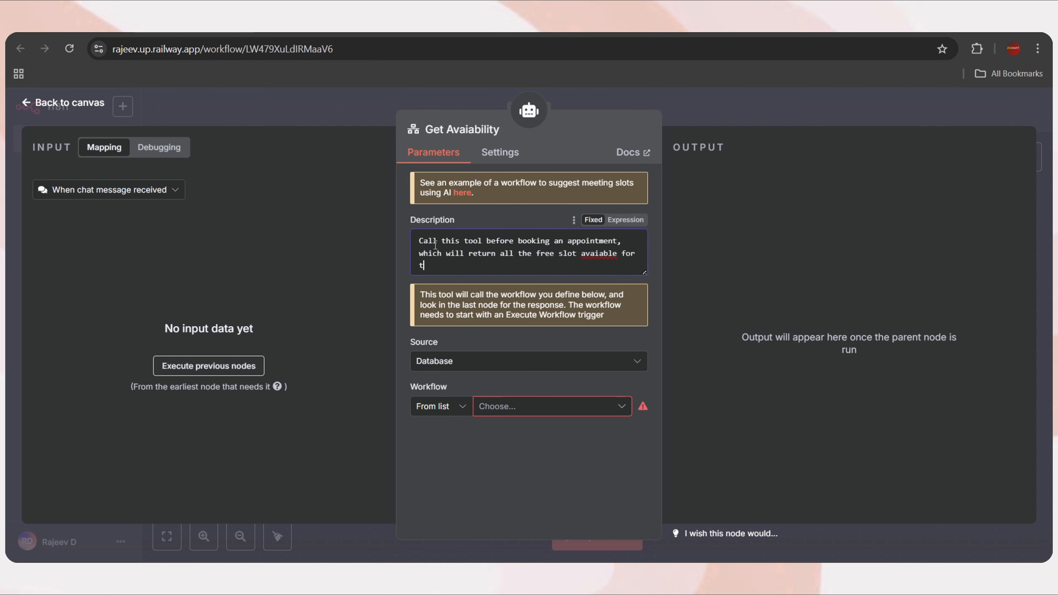
pyautogui.write('hat specific date.')
# Define the called workflow below as Calender Checker and open it
pyautogui.click(466, 370)
pyautogui.click(463, 411)
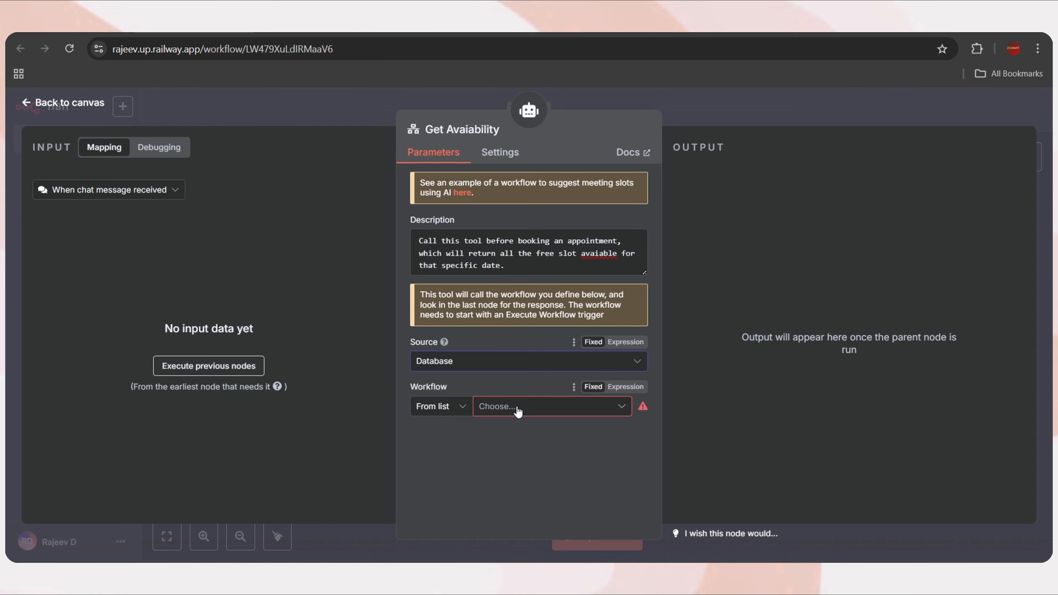
pyautogui.click(517, 411)
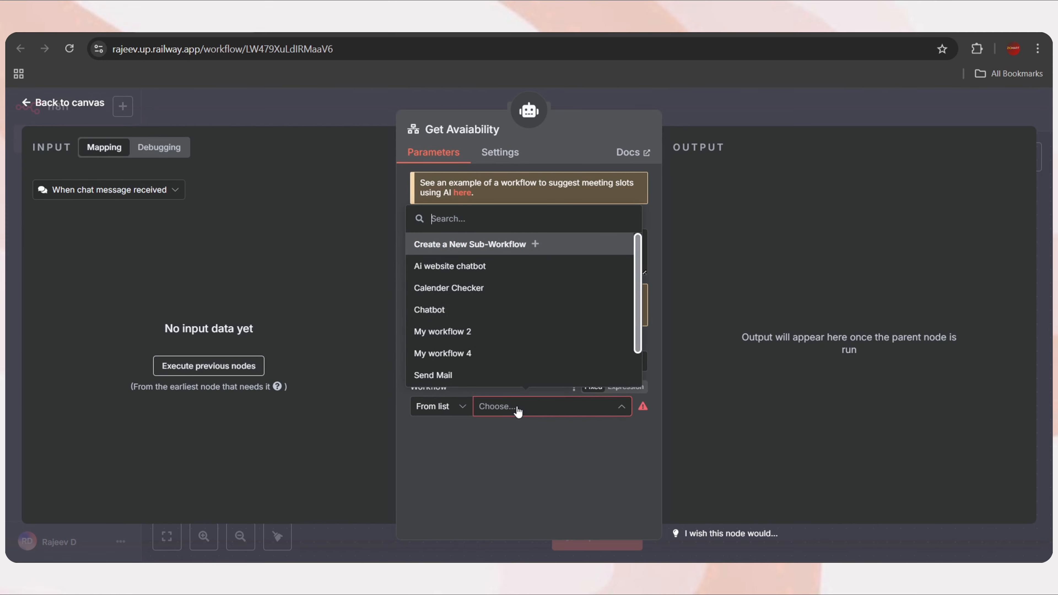
pyautogui.click(457, 289)
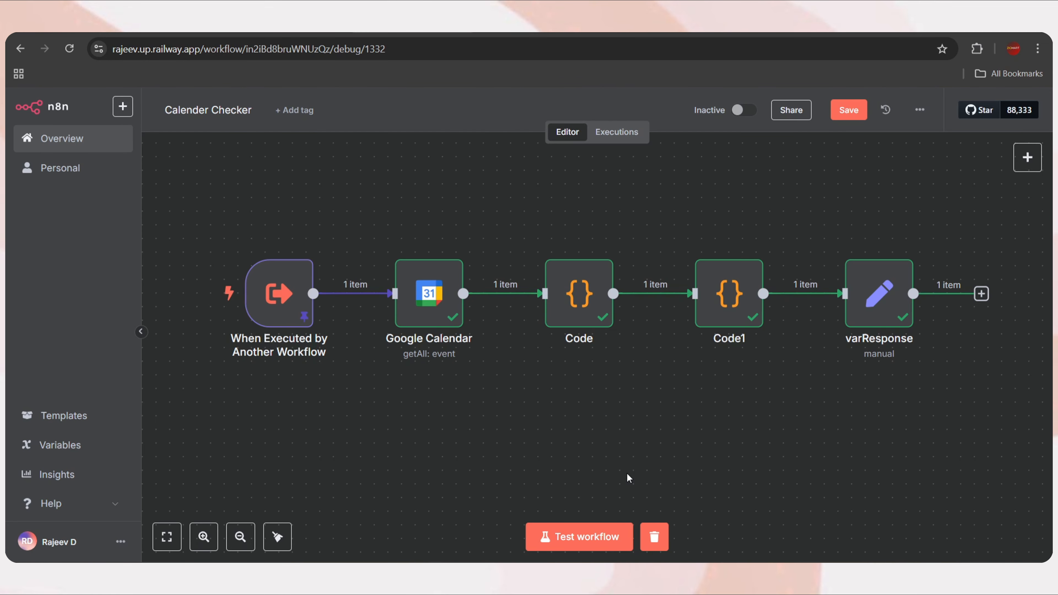
# Open the Google Calendar node and inspect the incoming Startdate value
pyautogui.moveTo(297, 357)
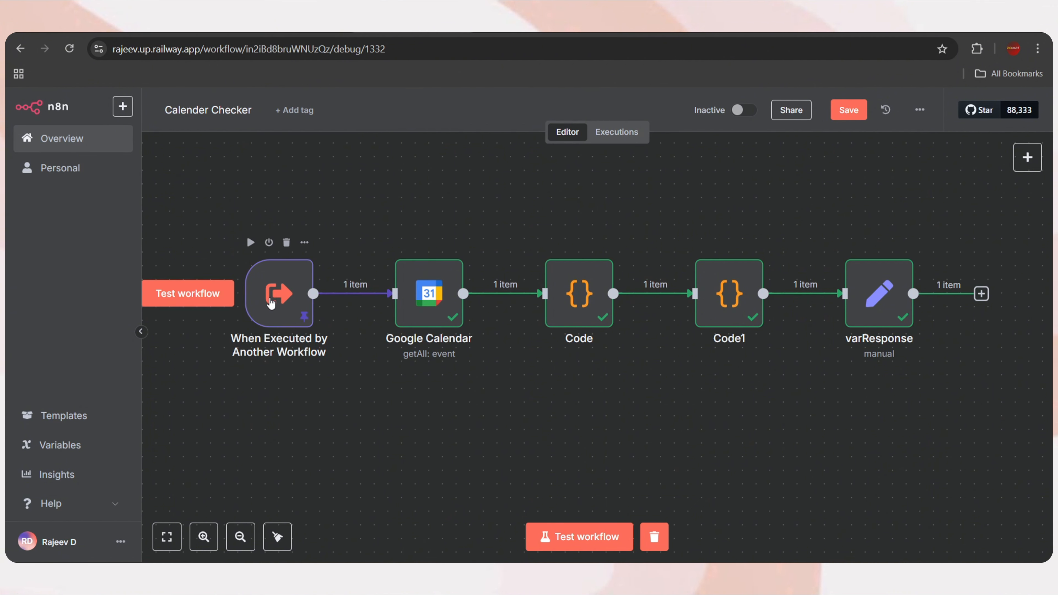
pyautogui.doubleClick(428, 295)
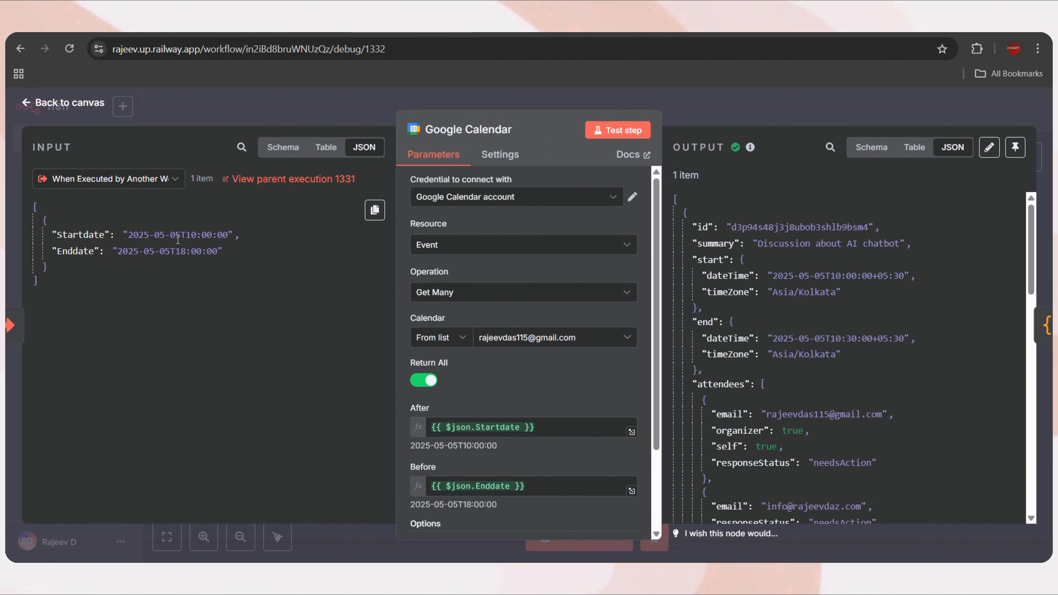
pyautogui.moveTo(182, 236); pyautogui.dragTo(130, 236)
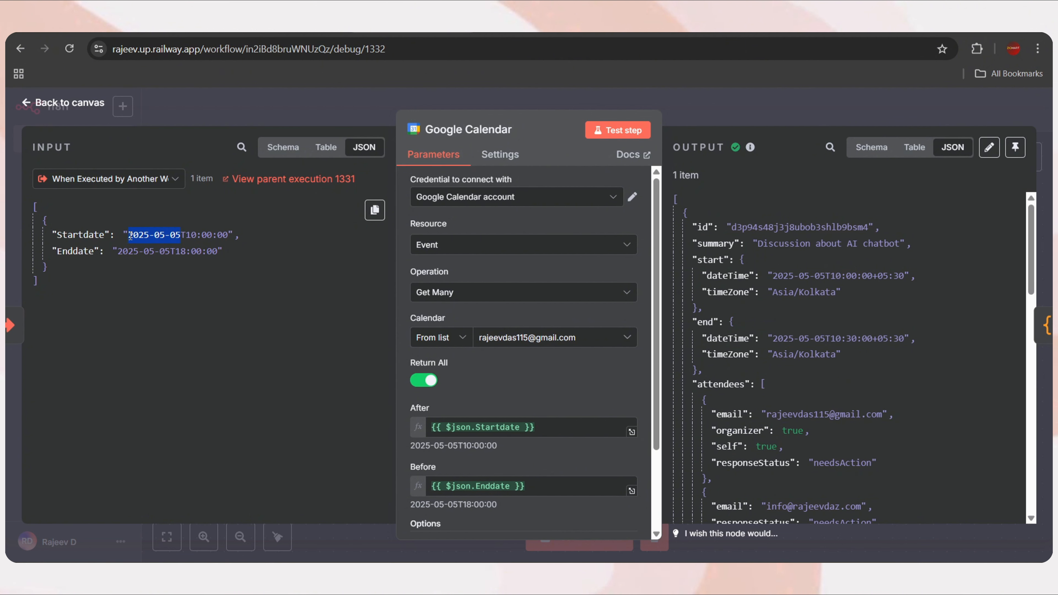
pyautogui.click(232, 283)
pyautogui.moveTo(229, 236); pyautogui.dragTo(129, 236)
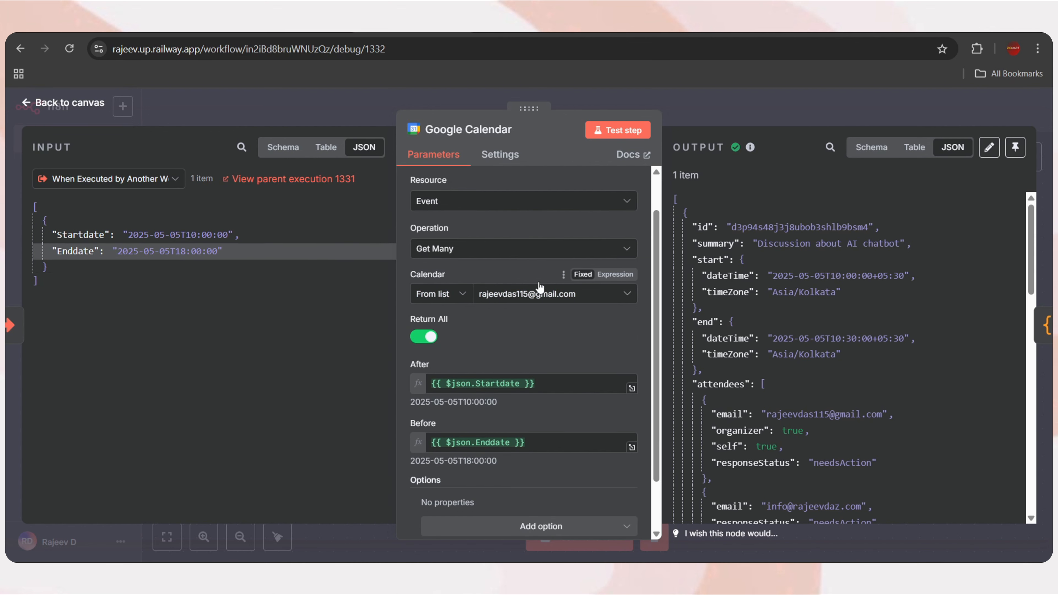
pyautogui.scroll(1, 537, 266)
# Re-select the Google Calendar account credential and move on to the next Code node
pyautogui.click(508, 201)
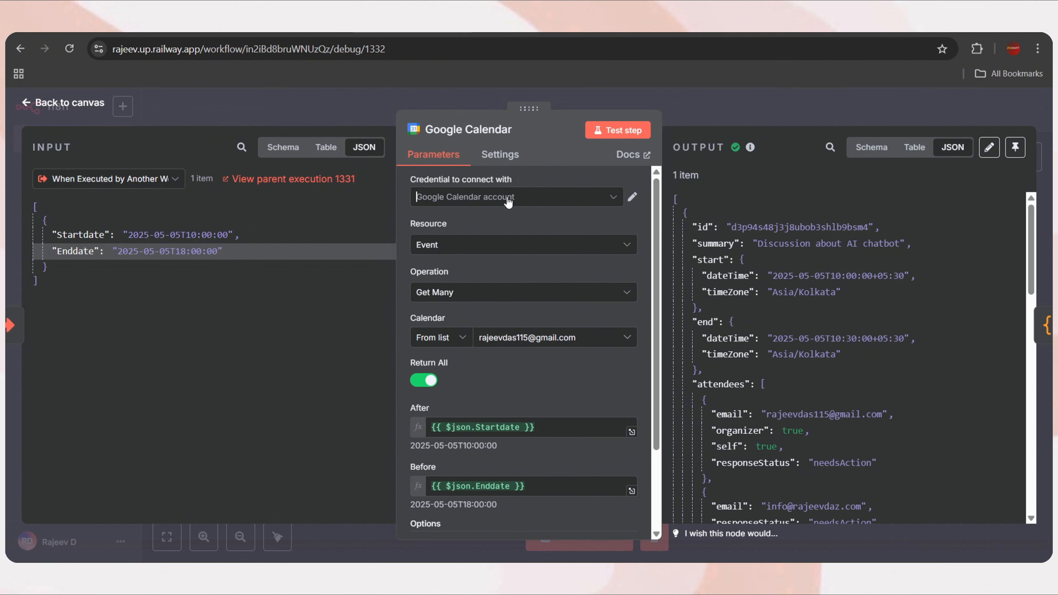
pyautogui.click(493, 242)
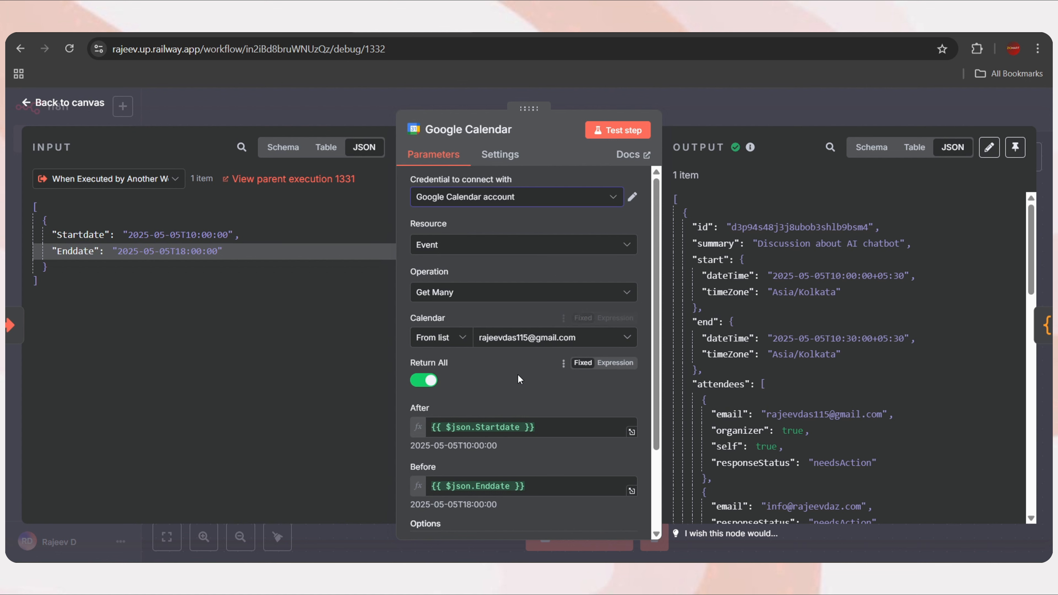
pyautogui.scroll(-1, 503, 375)
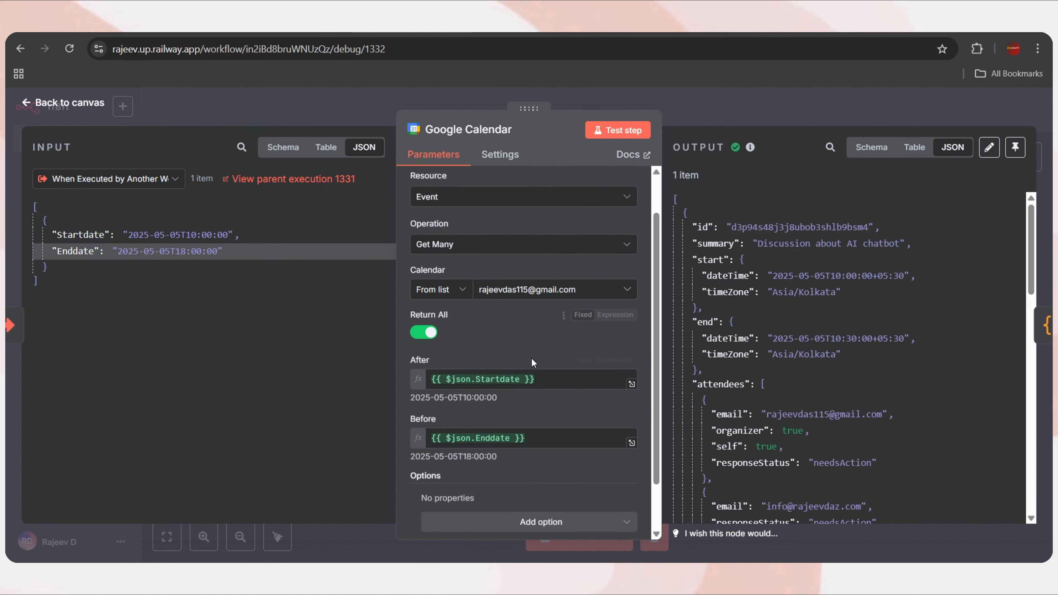
pyautogui.click(1045, 326)
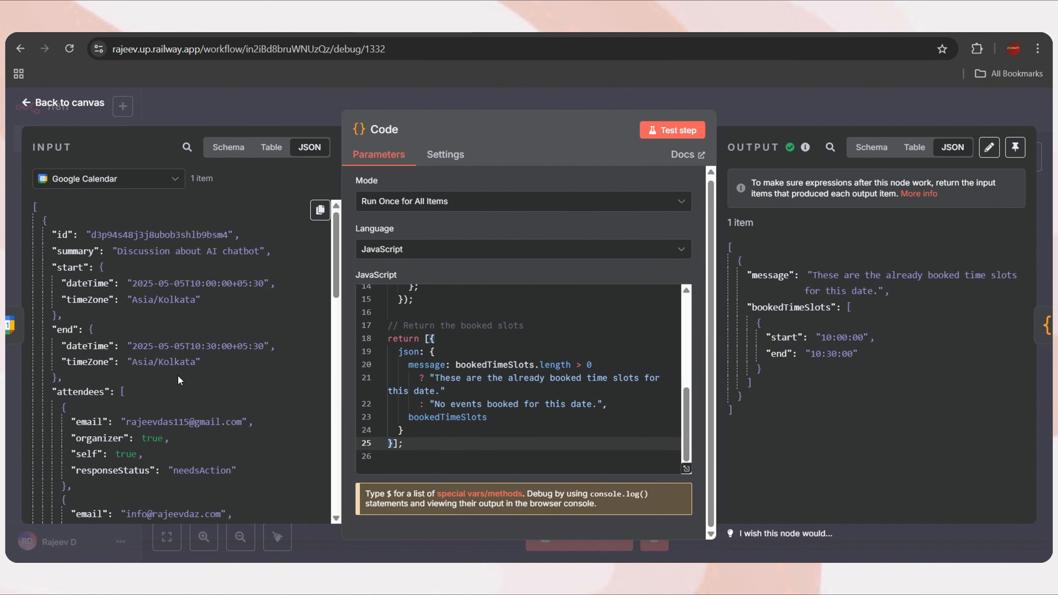
pyautogui.scroll(2, 41, 292)
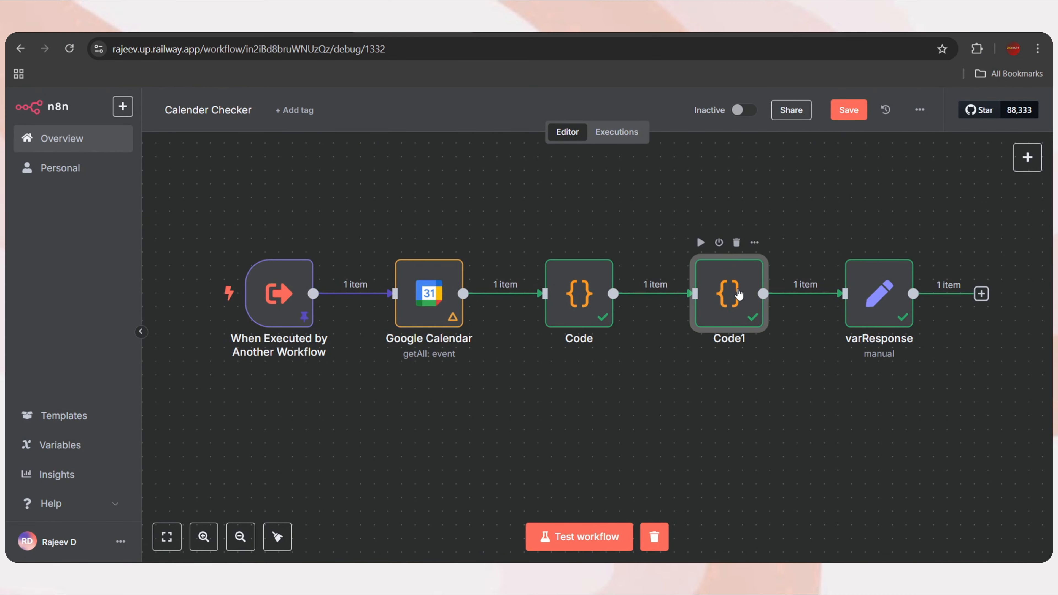
# Change Code1's workingEnd from 17:00 to 18:00
pyautogui.doubleClick(738, 294)
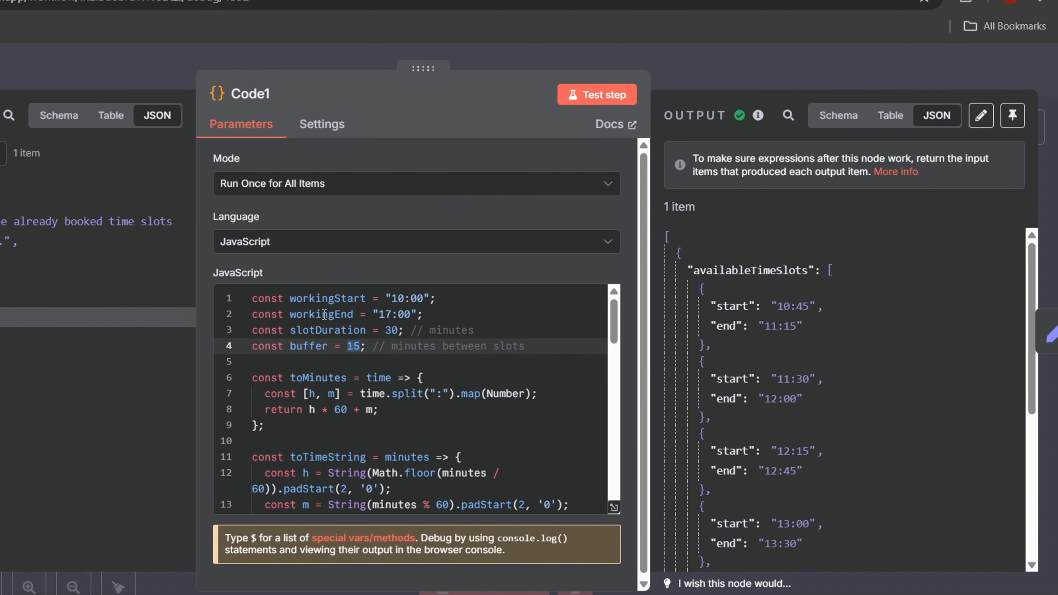
pyautogui.moveTo(377, 315); pyautogui.dragTo(413, 316)
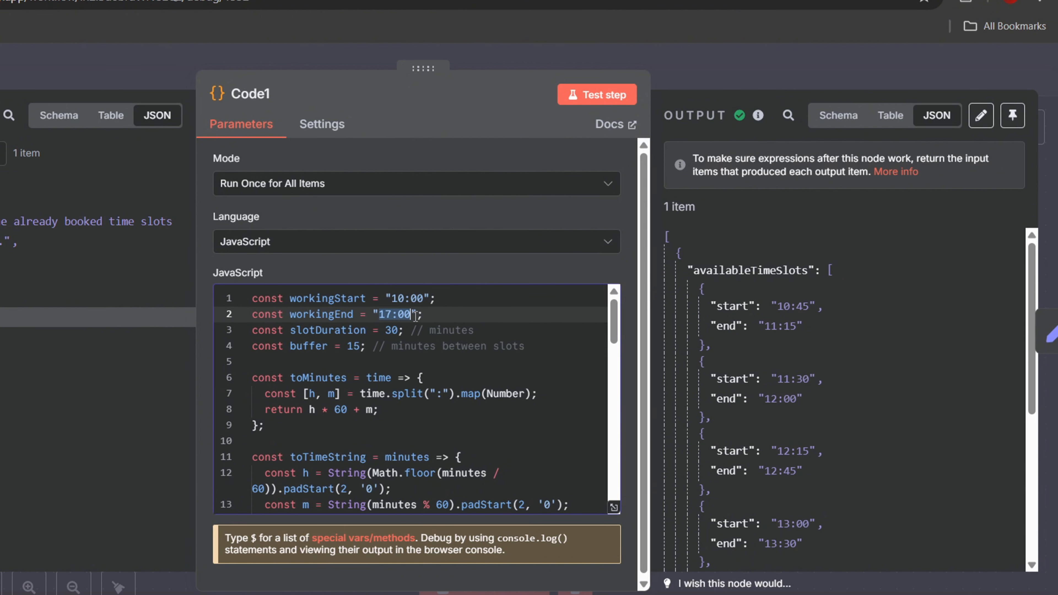
pyautogui.click(389, 315)
pyautogui.press('BackSpace')
pyautogui.write('8')
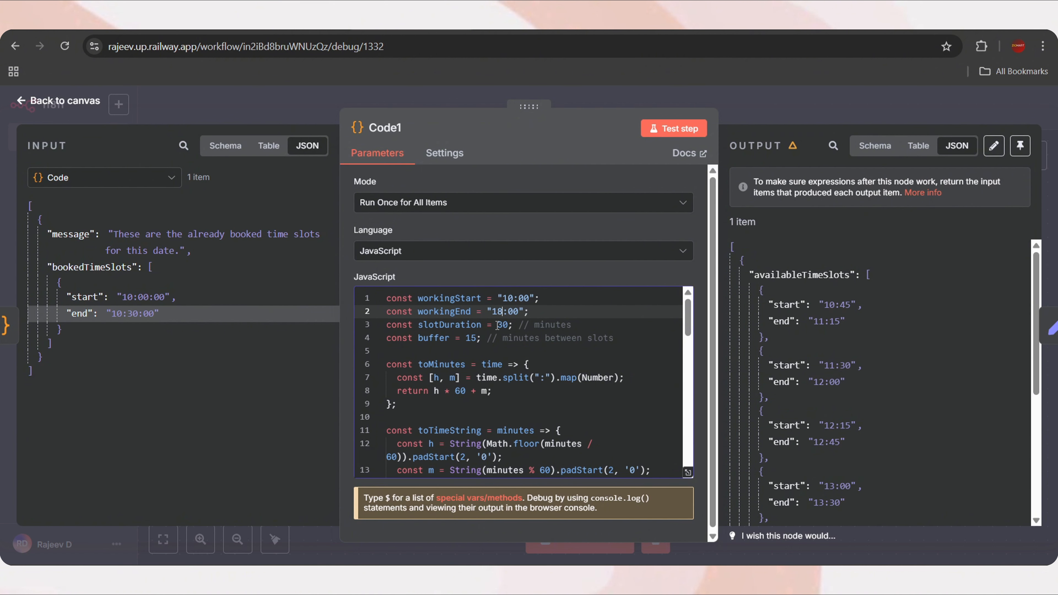
# Review the 30-minute slot and 15-minute buffer values against the output, then select the whole script
pyautogui.doubleClick(506, 324)
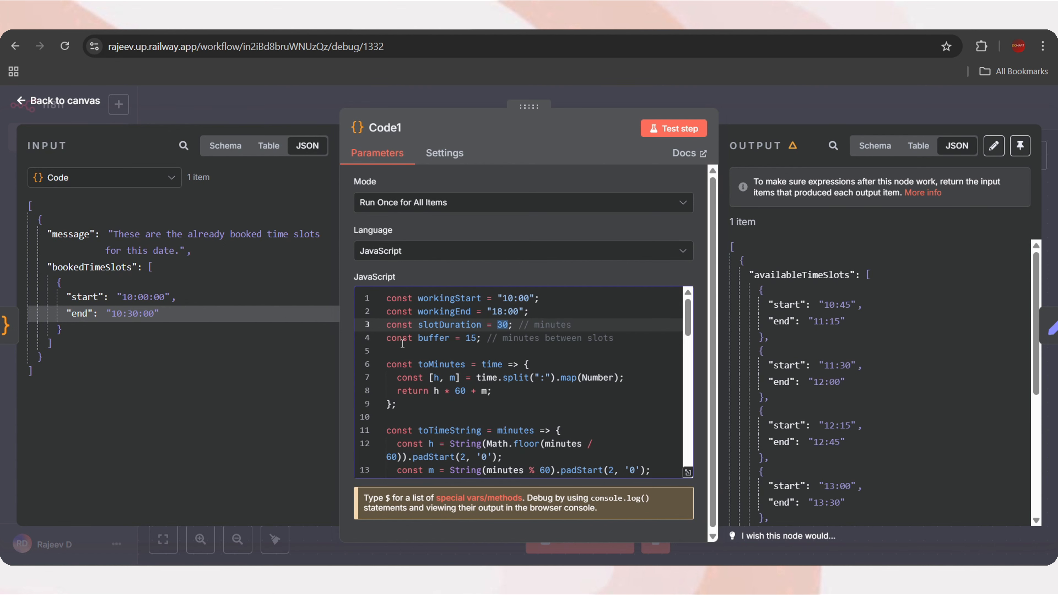
pyautogui.doubleClick(470, 338)
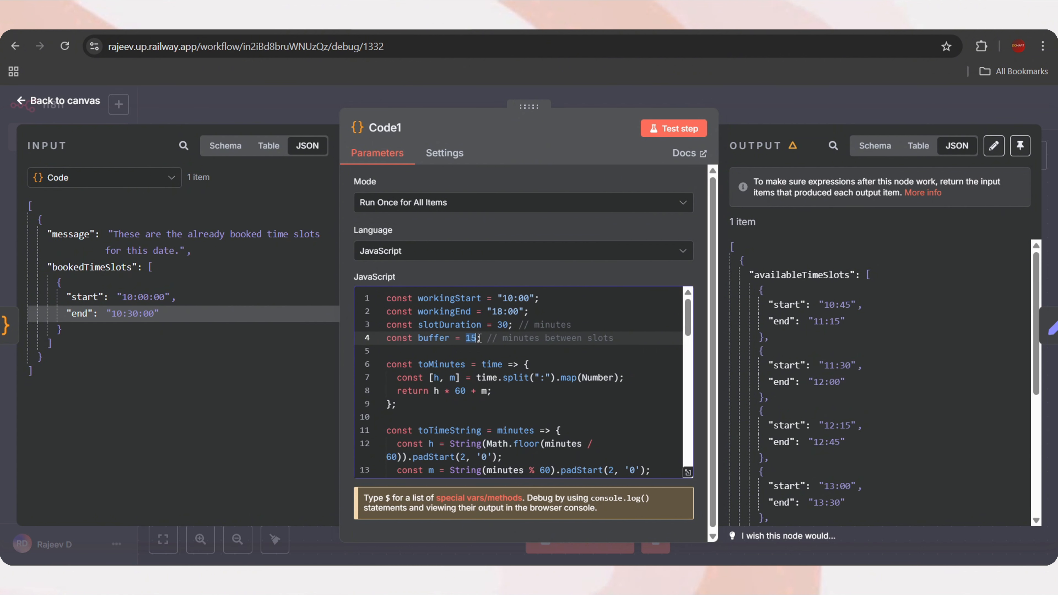
pyautogui.click(489, 341)
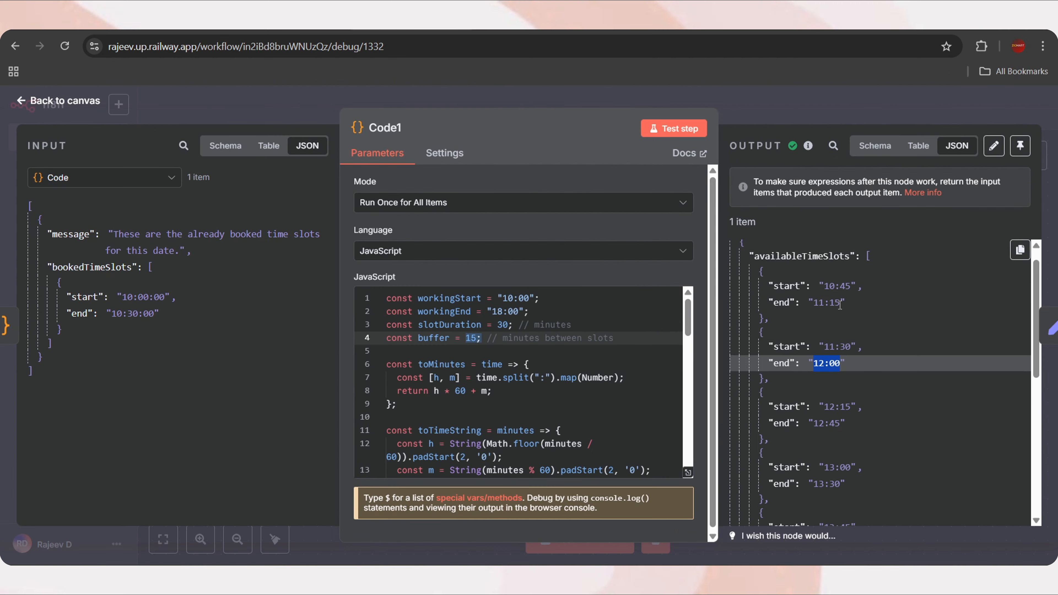
pyautogui.moveTo(803, 329); pyautogui.dragTo(768, 329)
pyautogui.scroll(-5, 820, 401)
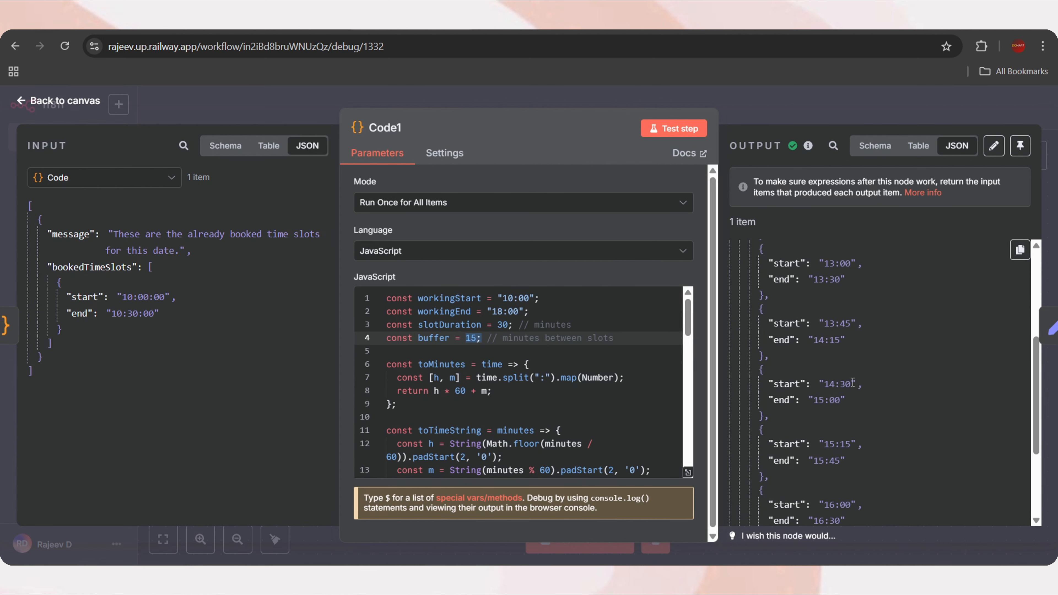
pyautogui.click(489, 380)
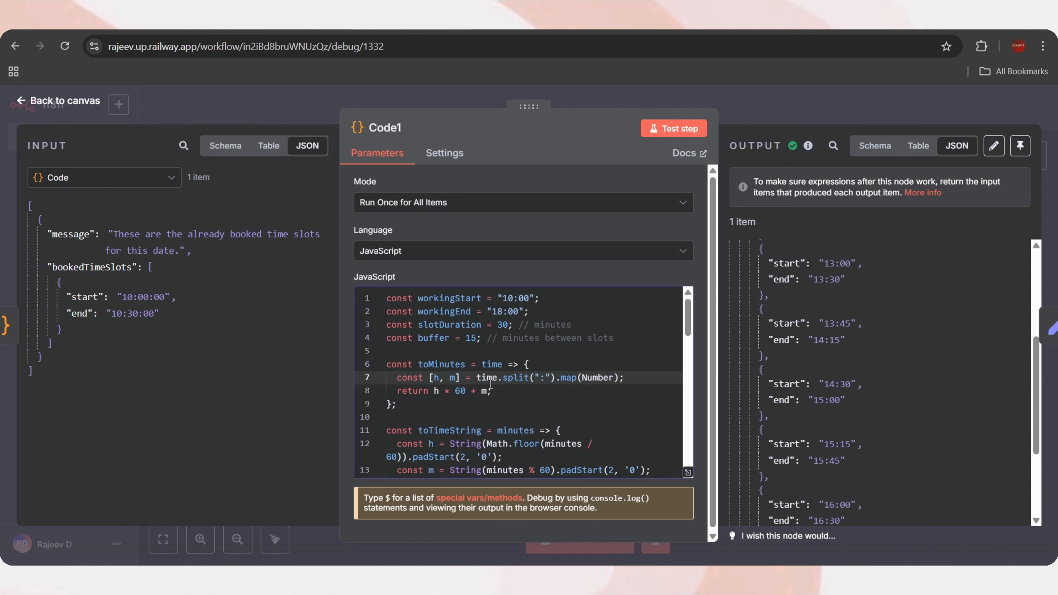
pyautogui.hotkey('ctrl', 'a')
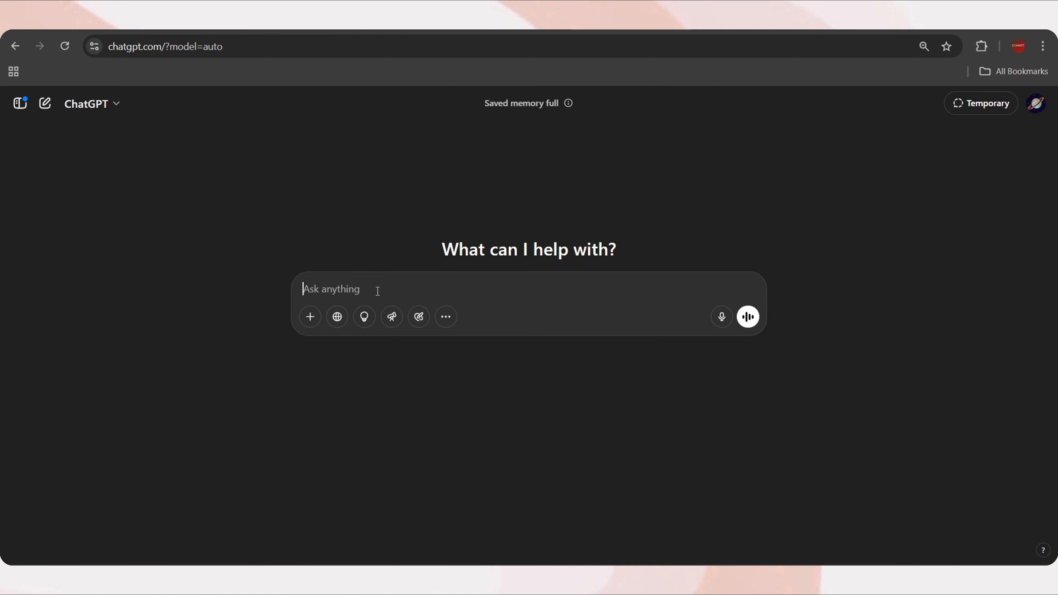
# Ask ChatGPT to add a 1pm–2pm lunch break to the pasted Code1 script and copy its updated code
pyautogui.hotkey('ctrl', 'v')
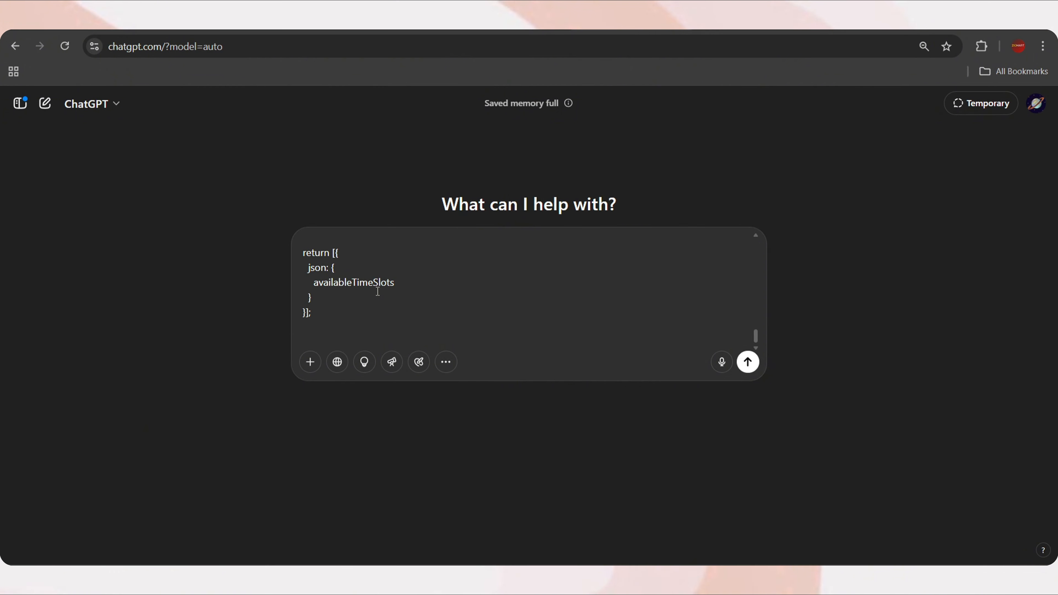
pyautogui.write('can you please add a bre')
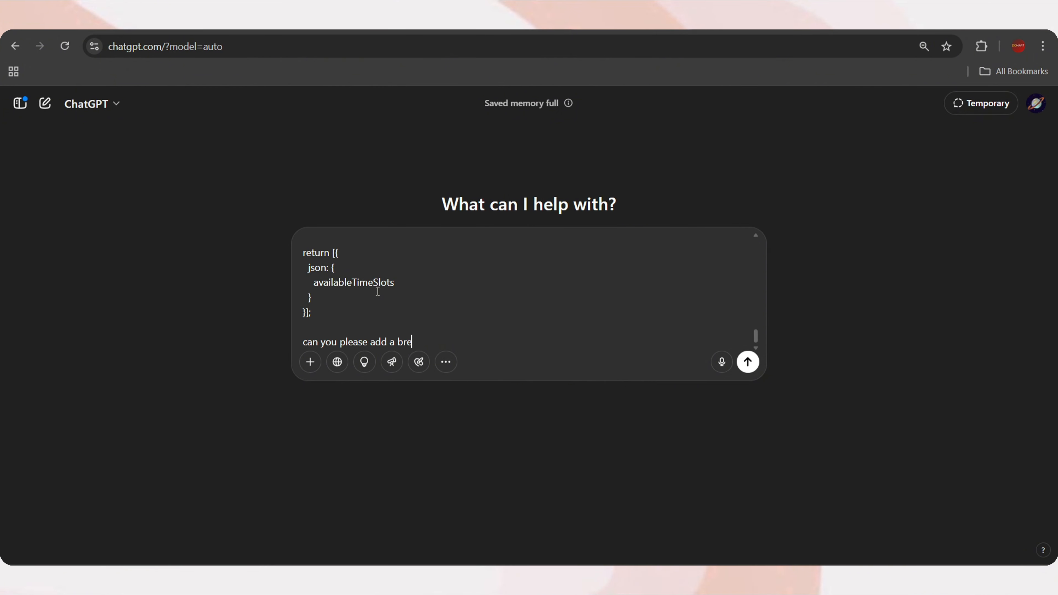
pyautogui.write('ak between 1pm to 2pm')
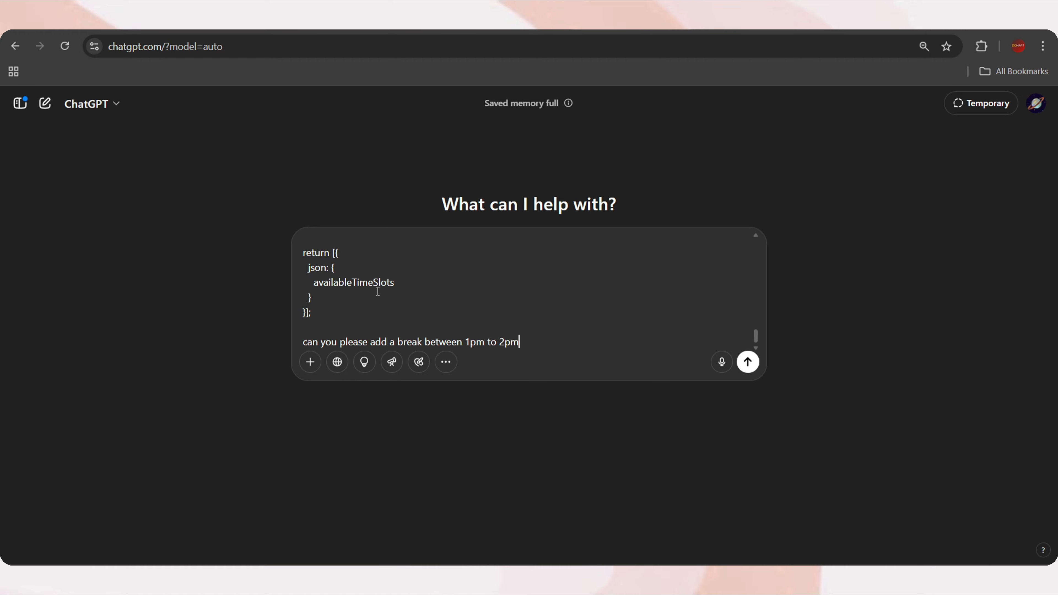
pyautogui.write(' for lunch break')
pyautogui.press('Return')
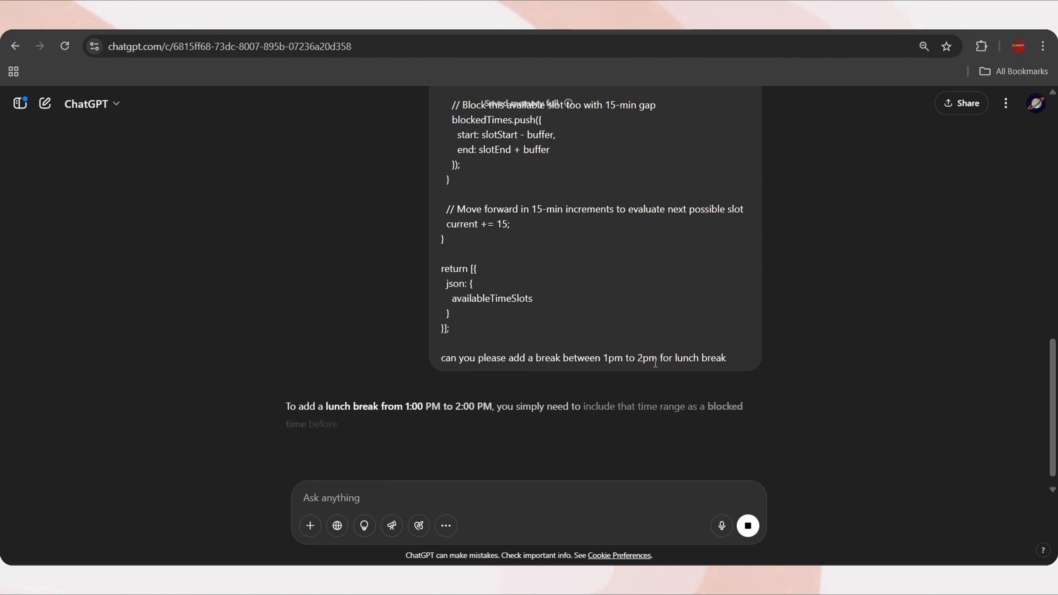
pyautogui.scroll(-6, 450, 335)
pyautogui.scroll(-10, 450, 335)
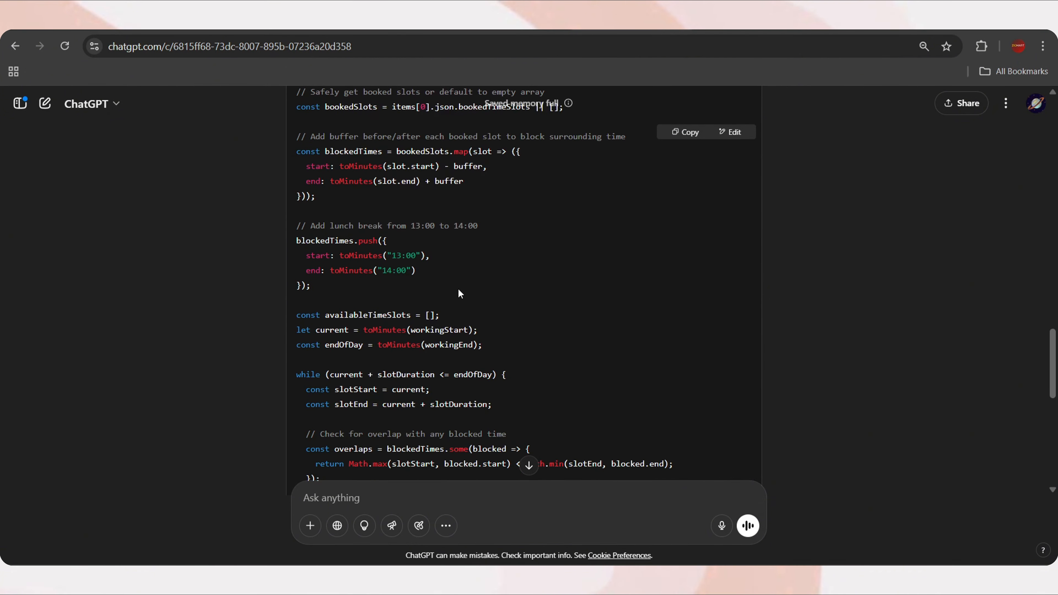
pyautogui.click(686, 132)
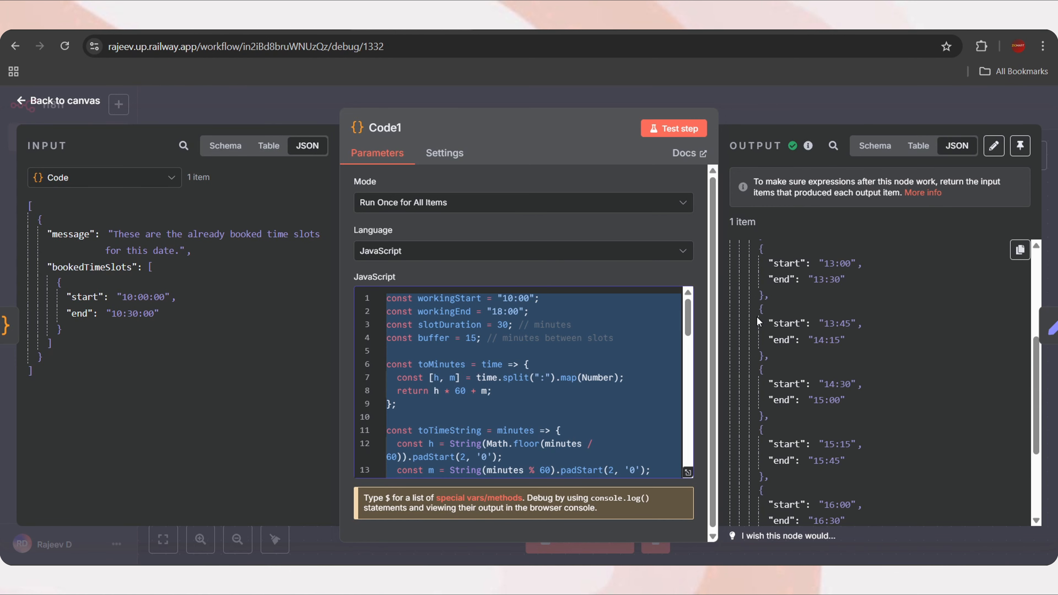
# Replace the Code1 script with ChatGPT's lunch-break version and run it
pyautogui.scroll(-2, 844, 327)
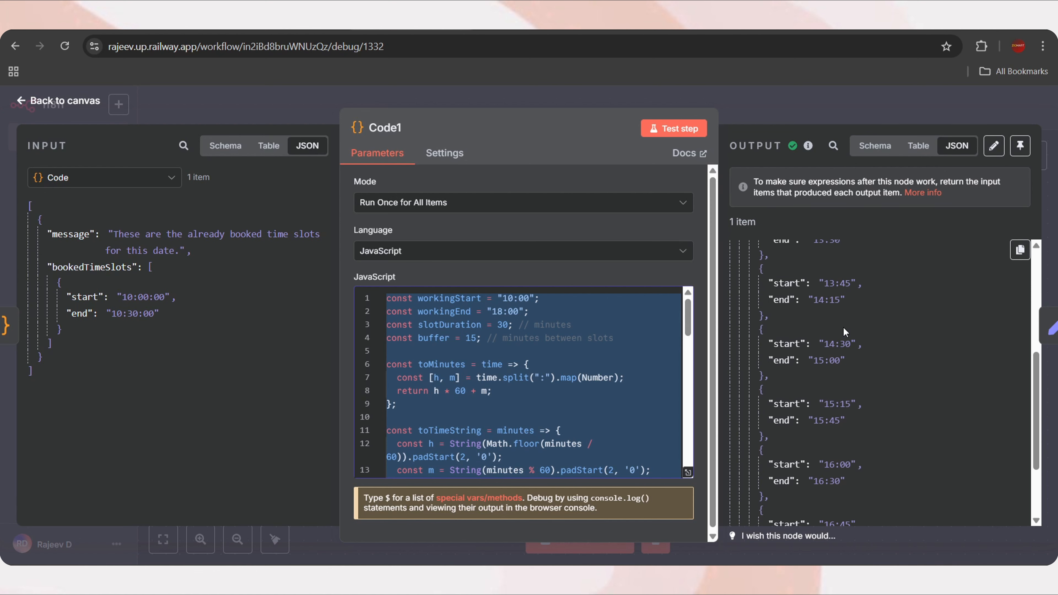
pyautogui.scroll(2, 831, 287)
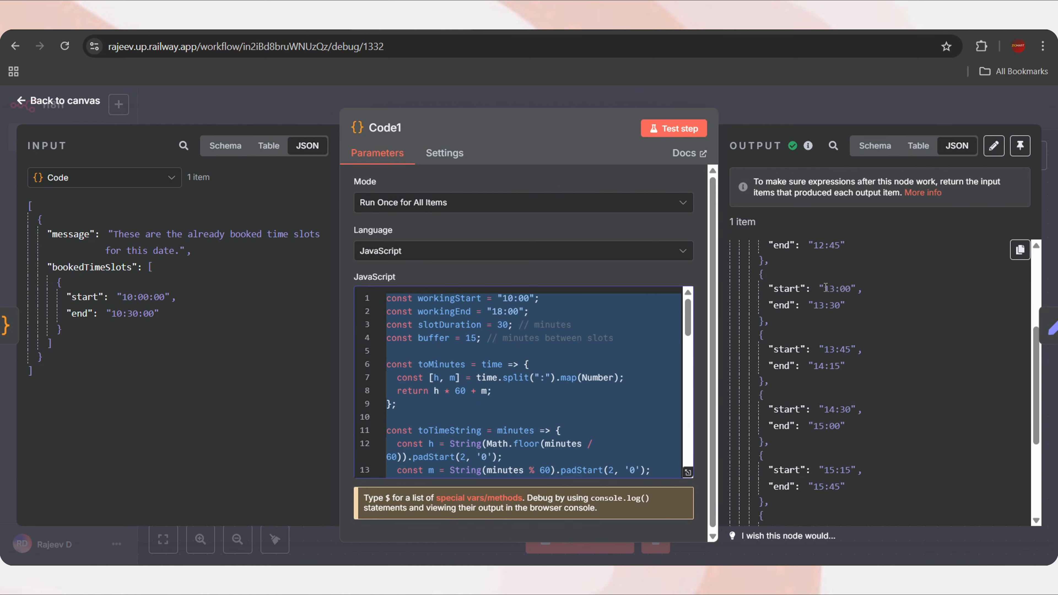
pyautogui.moveTo(825, 288); pyautogui.dragTo(852, 288)
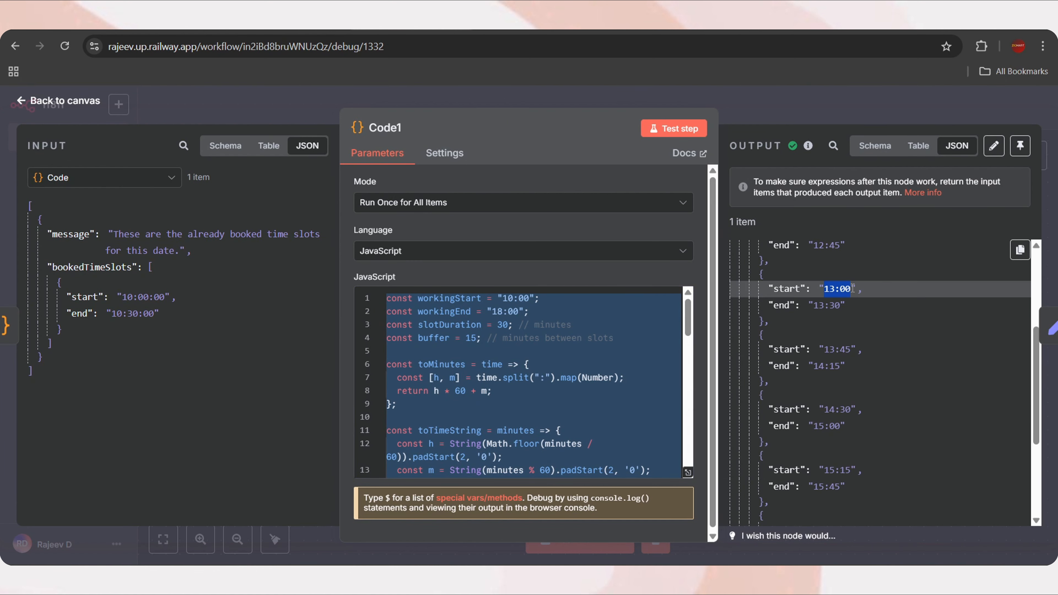
pyautogui.click(814, 305)
pyautogui.click(485, 411)
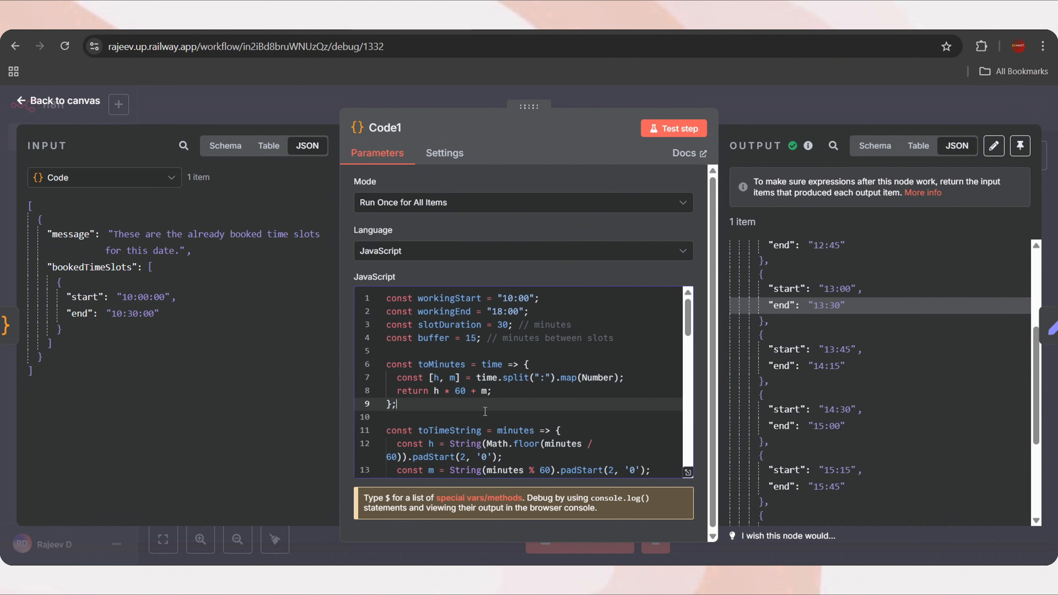
pyautogui.hotkey('ctrl', 'a')
pyautogui.hotkey('ctrl', 'v')
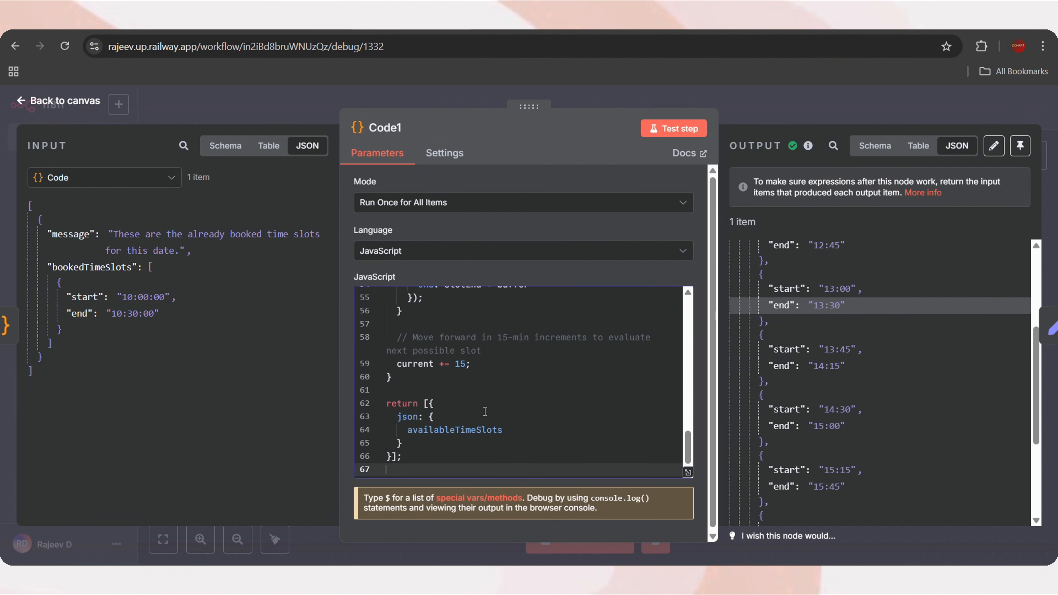
pyautogui.click(673, 128)
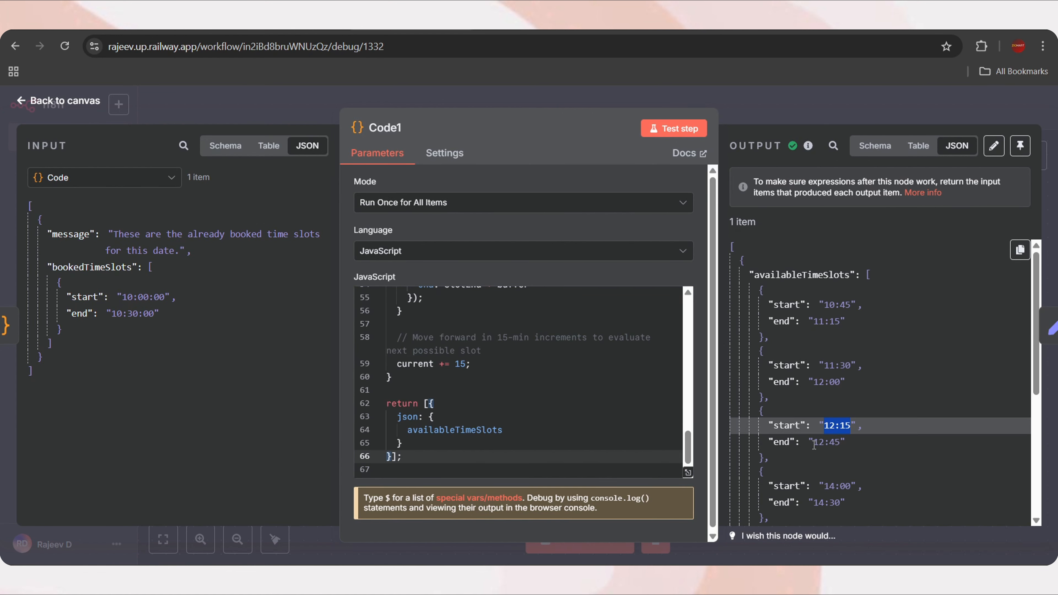
# Check the output jumps from the 12:15–12:45 slot to 14:00–14:30
pyautogui.moveTo(814, 442); pyautogui.dragTo(840, 443)
pyautogui.scroll(-3, 846, 408)
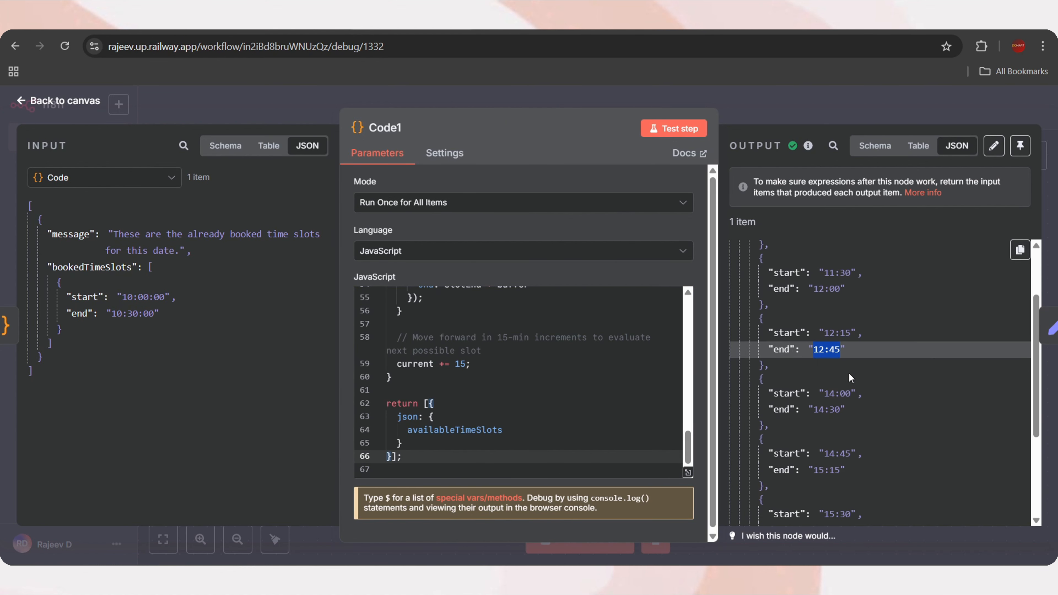
pyautogui.click(850, 378)
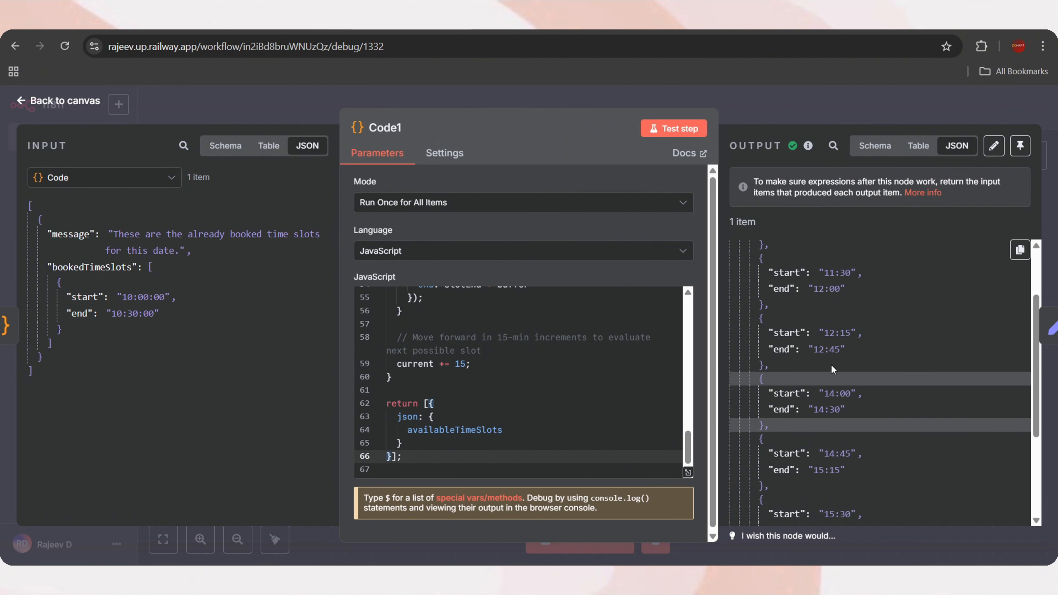
pyautogui.moveTo(815, 352); pyautogui.dragTo(838, 351)
pyautogui.click(842, 350)
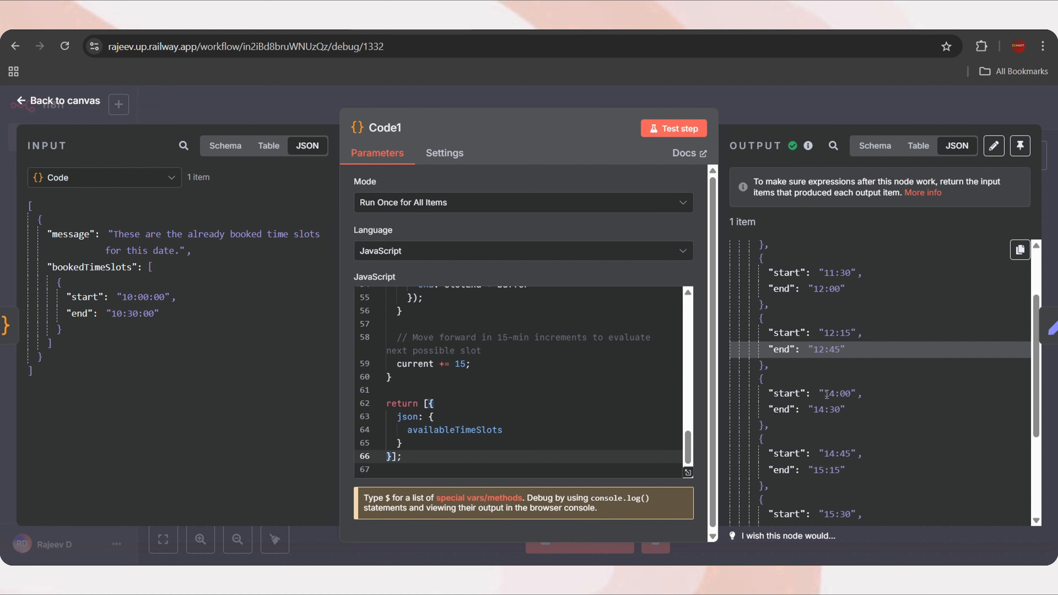
pyautogui.moveTo(827, 394); pyautogui.dragTo(839, 411)
pyautogui.click(839, 410)
pyautogui.scroll(-5, 829, 421)
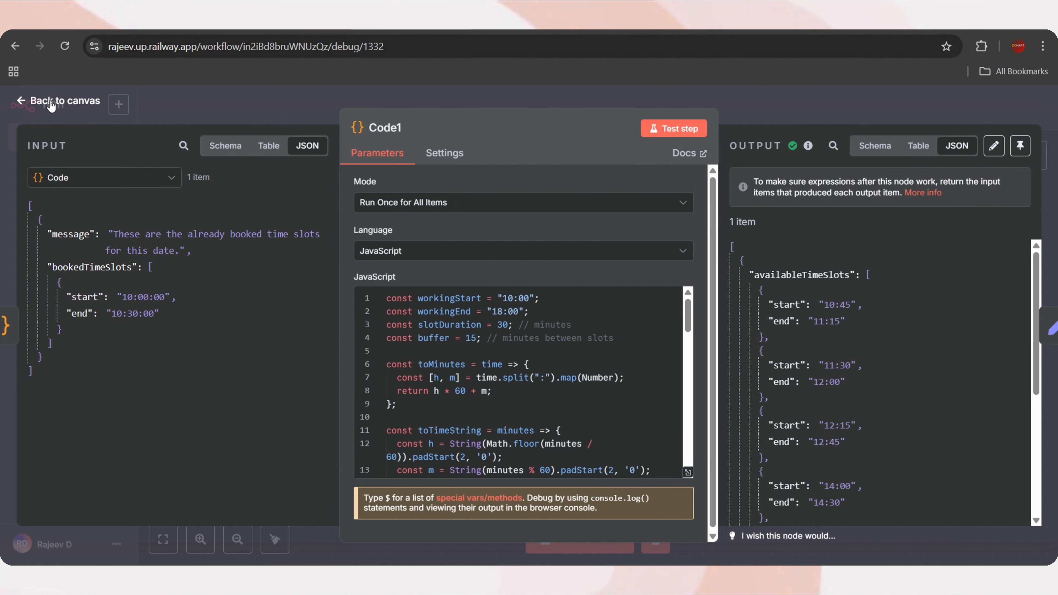
# Let the model define Startdate, described as 'User specified date (10:00:00)'
pyautogui.click(63, 101)
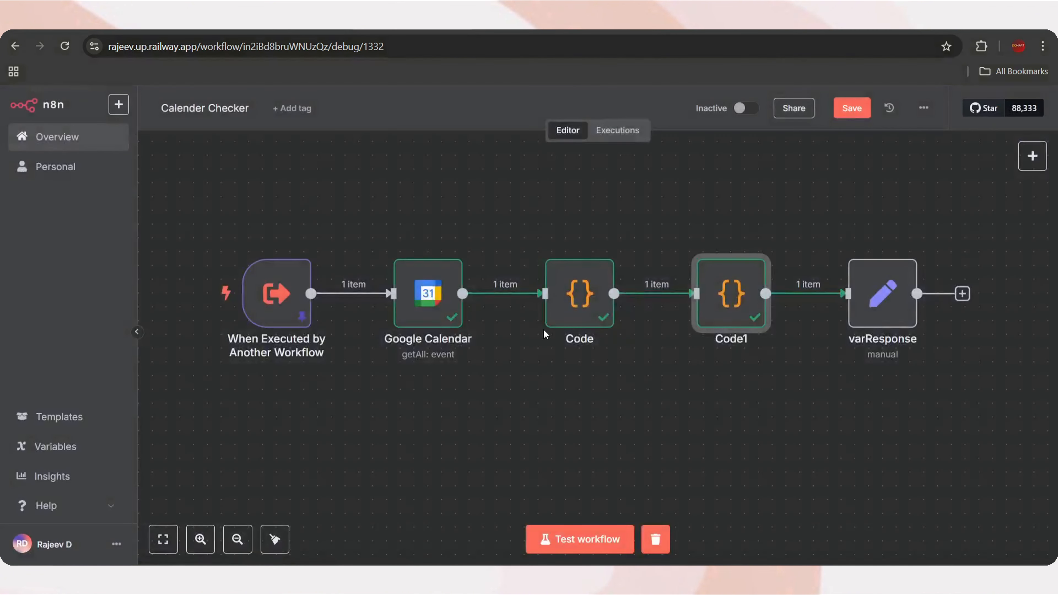
pyautogui.doubleClick(893, 299)
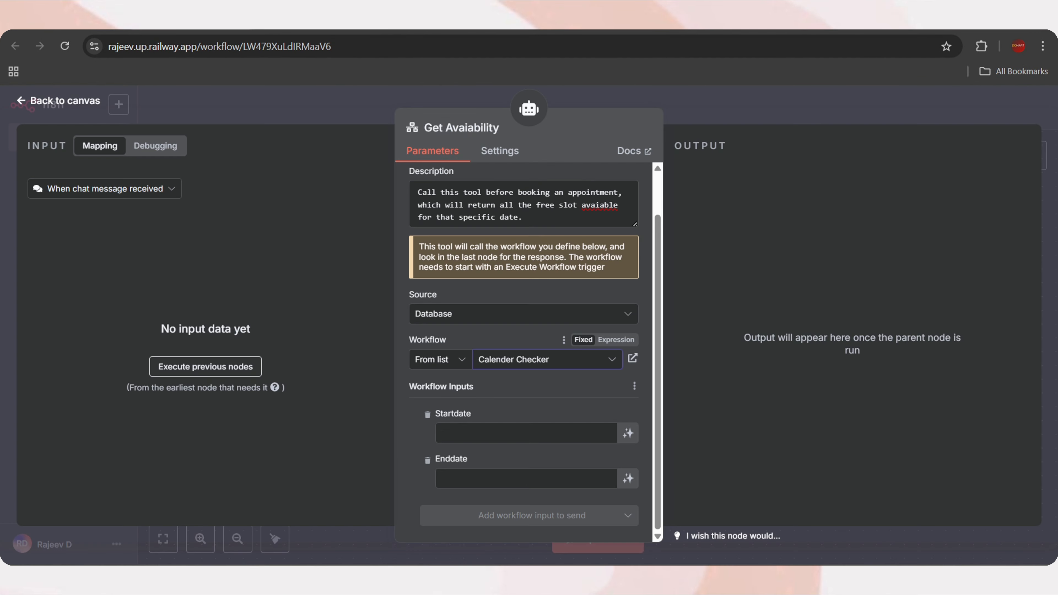
pyautogui.click(609, 480)
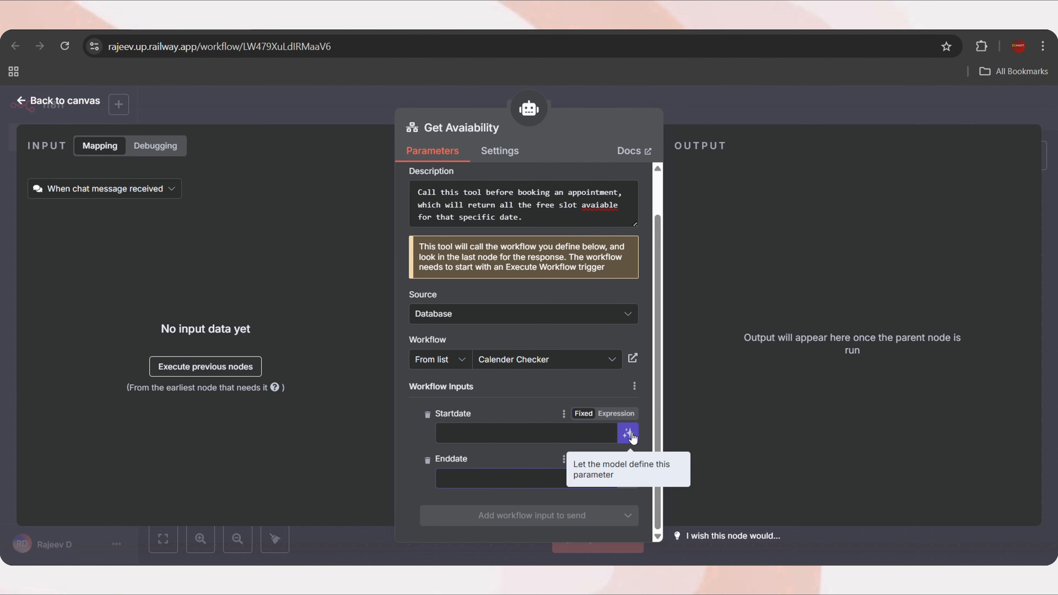
pyautogui.click(631, 435)
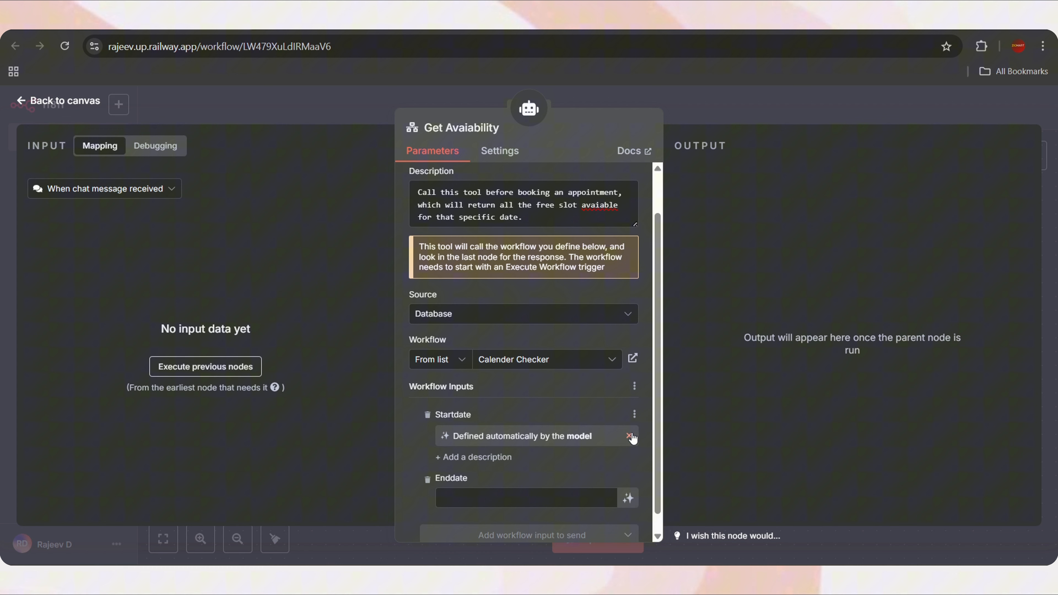
pyautogui.click(467, 459)
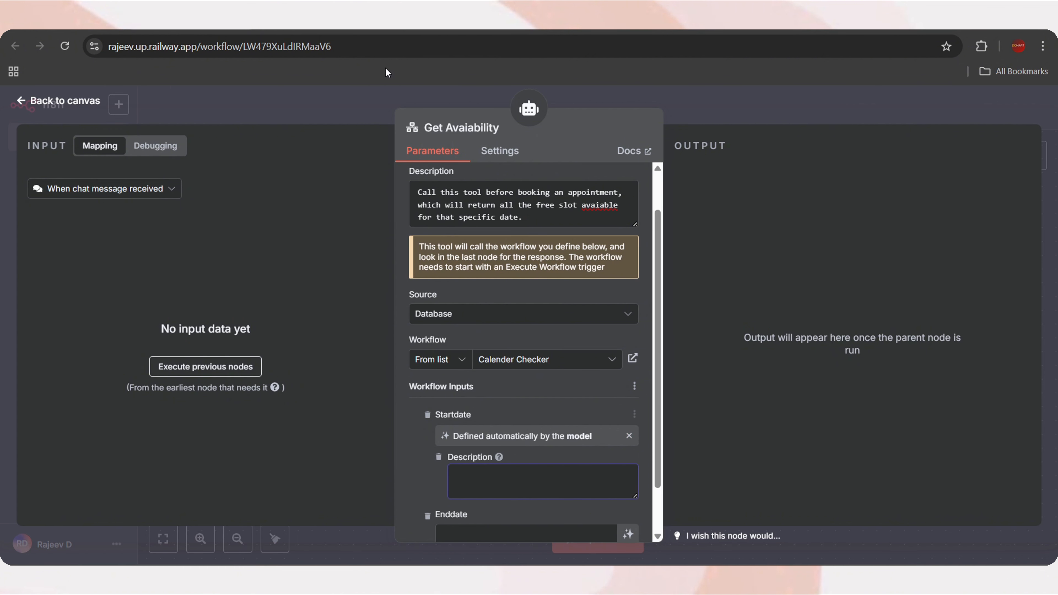
pyautogui.write('User specified date (10:00:00')
pyautogui.scroll(-1, 508, 481)
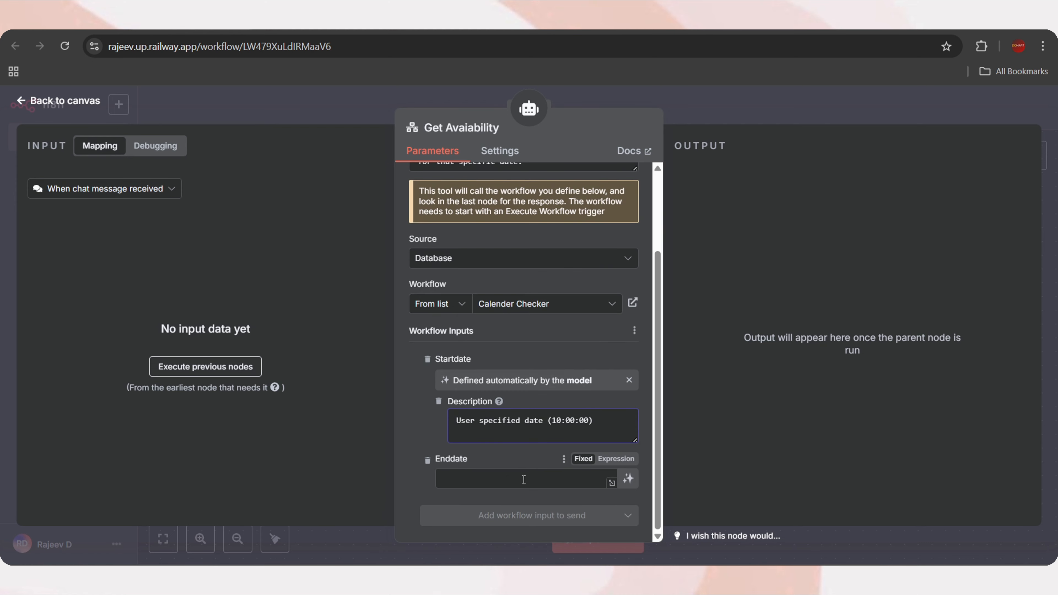
# Let the model define Enddate, described as 'User specified date (18:00:00)'
pyautogui.click(628, 479)
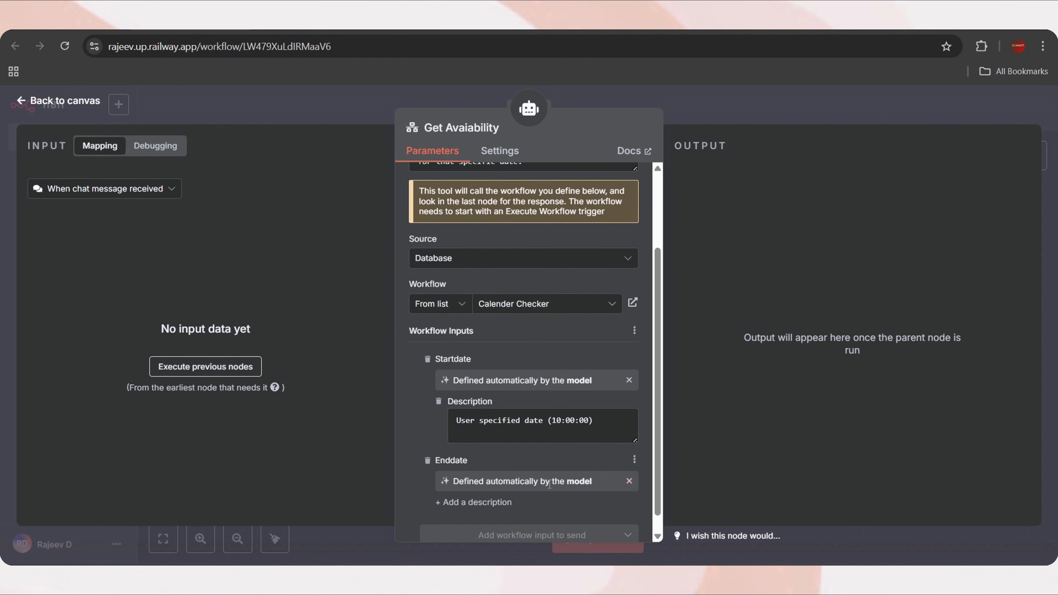
pyautogui.click(485, 502)
pyautogui.scroll(-1, 484, 500)
pyautogui.write('User specified date (10:00:00)')
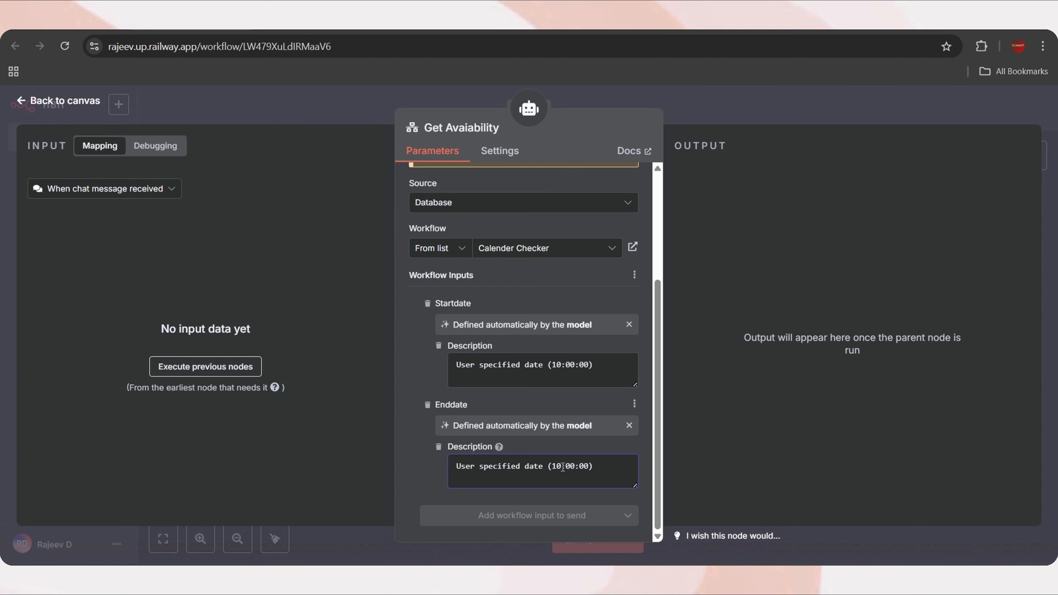
pyautogui.click(562, 467)
pyautogui.press('BackSpace')
pyautogui.write('8')
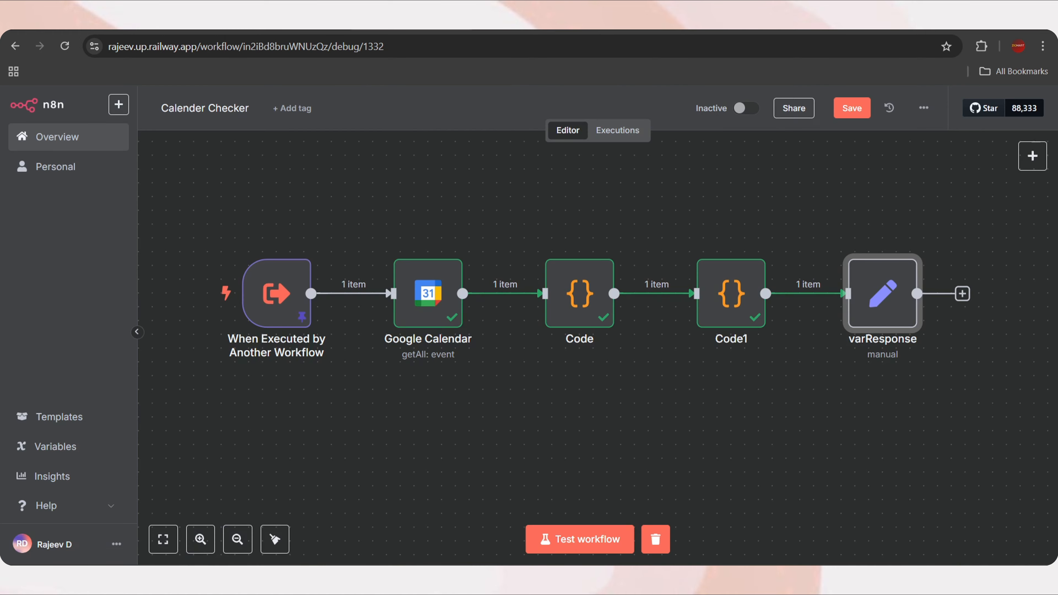
pyautogui.doubleClick(425, 300)
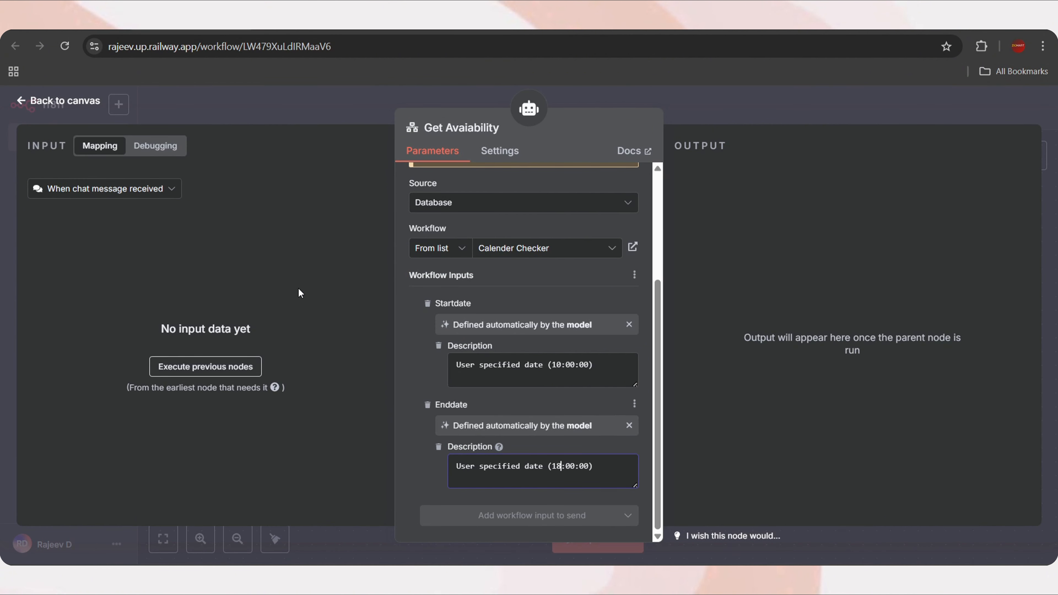
# Space out the Day Checker, Google Sheets and Get Avaiability tool nodes on the canvas
pyautogui.click(59, 103)
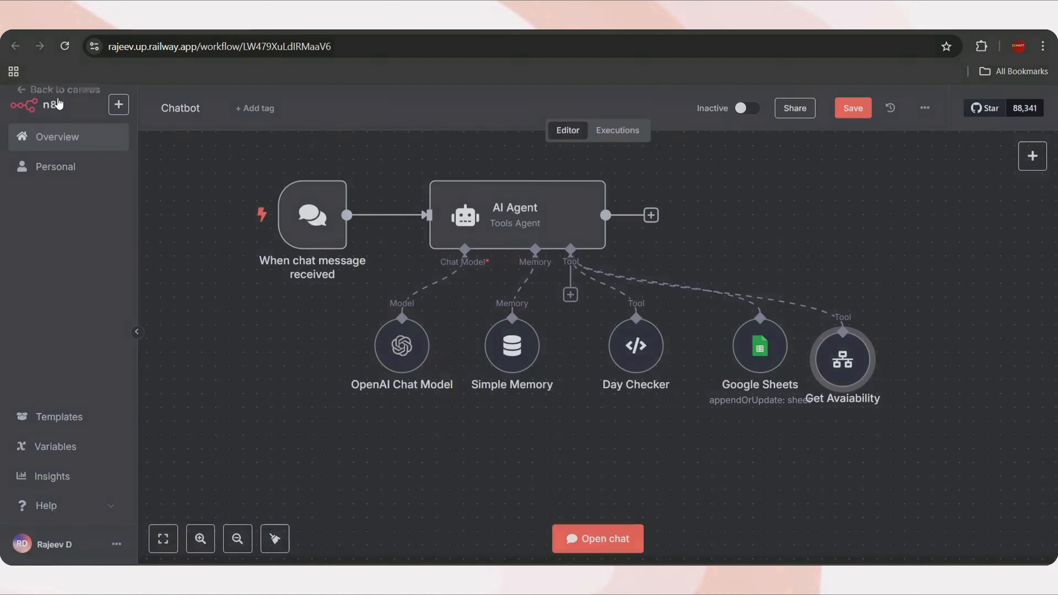
pyautogui.moveTo(633, 357); pyautogui.dragTo(606, 356)
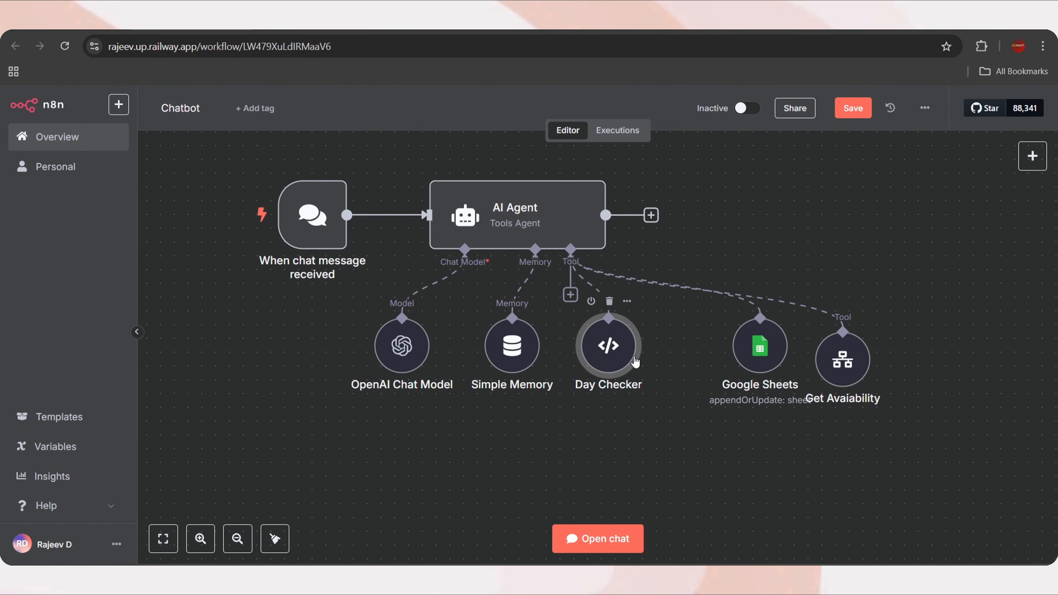
pyautogui.moveTo(760, 349); pyautogui.dragTo(704, 349)
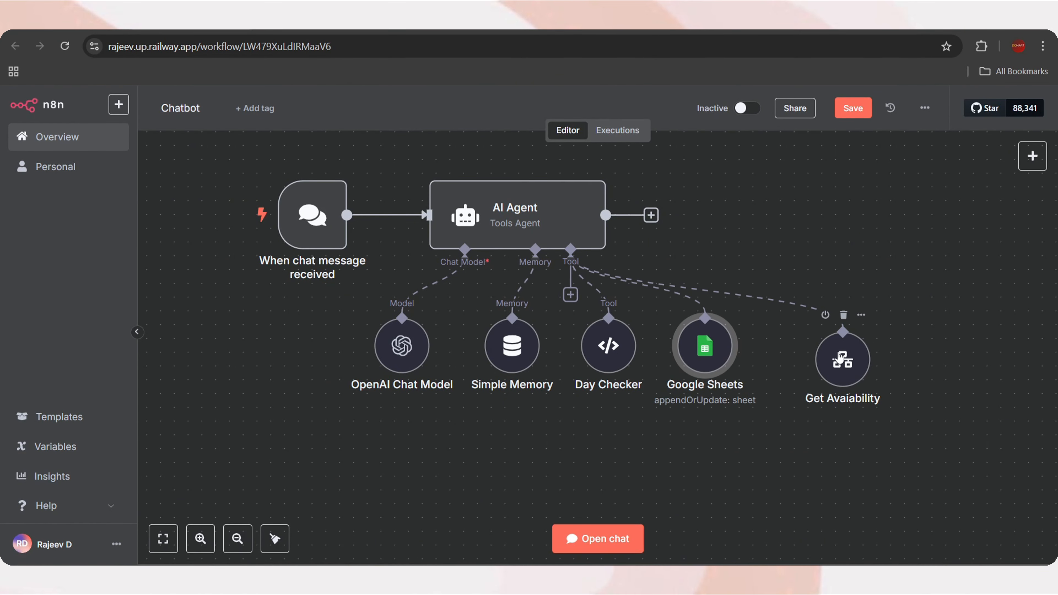
pyautogui.moveTo(819, 355)
pyautogui.mouseDown()
pyautogui.moveTo(803, 326)
pyautogui.moveTo(804, 341)
pyautogui.mouseUp()
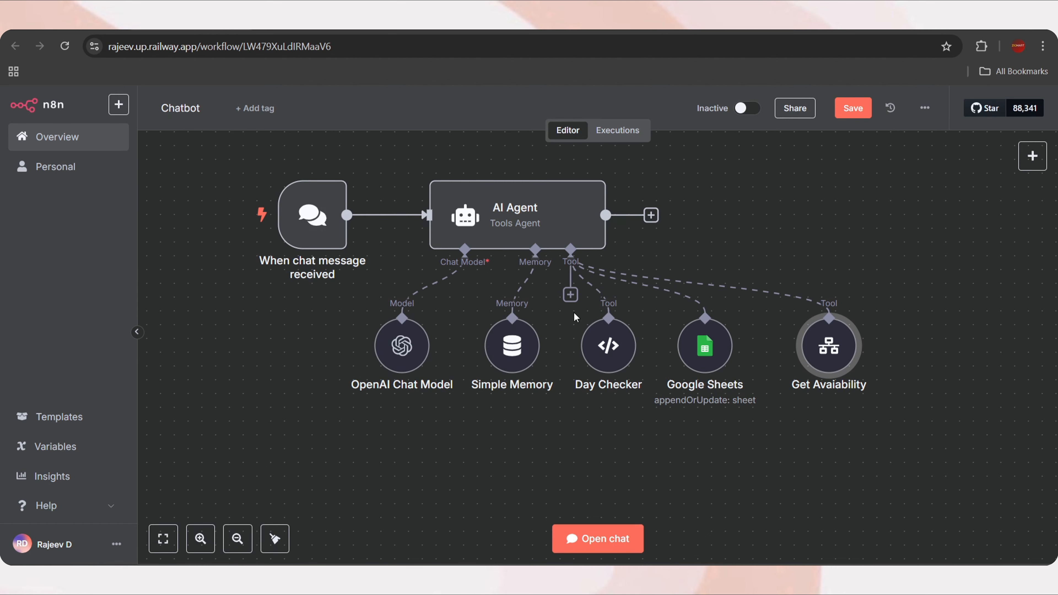
# Attach a Google Calendar Tool to the AI Agent
pyautogui.click(570, 296)
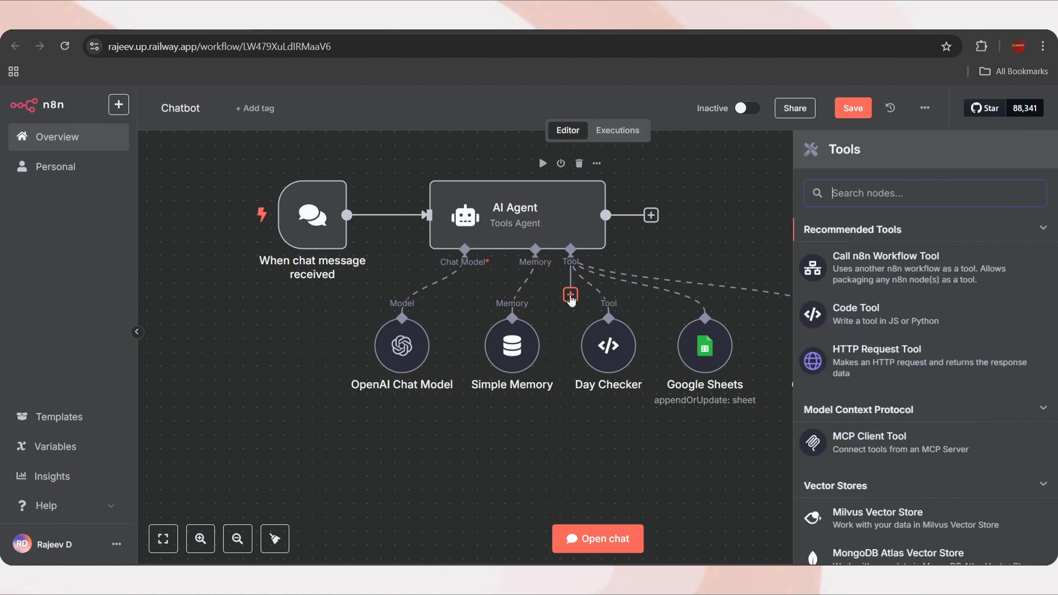
pyautogui.write('google calen')
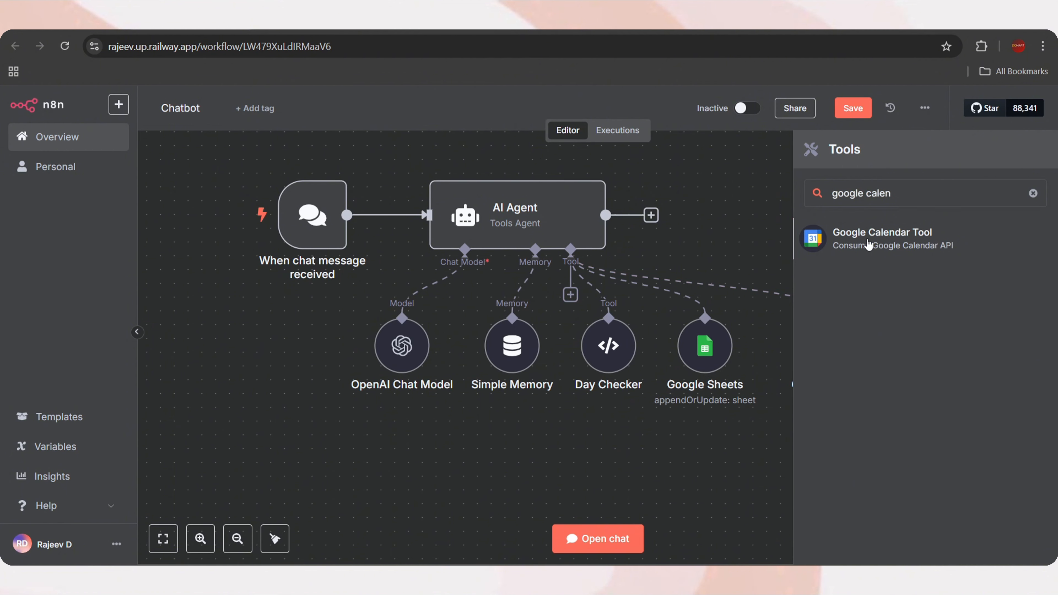
pyautogui.press('Return')
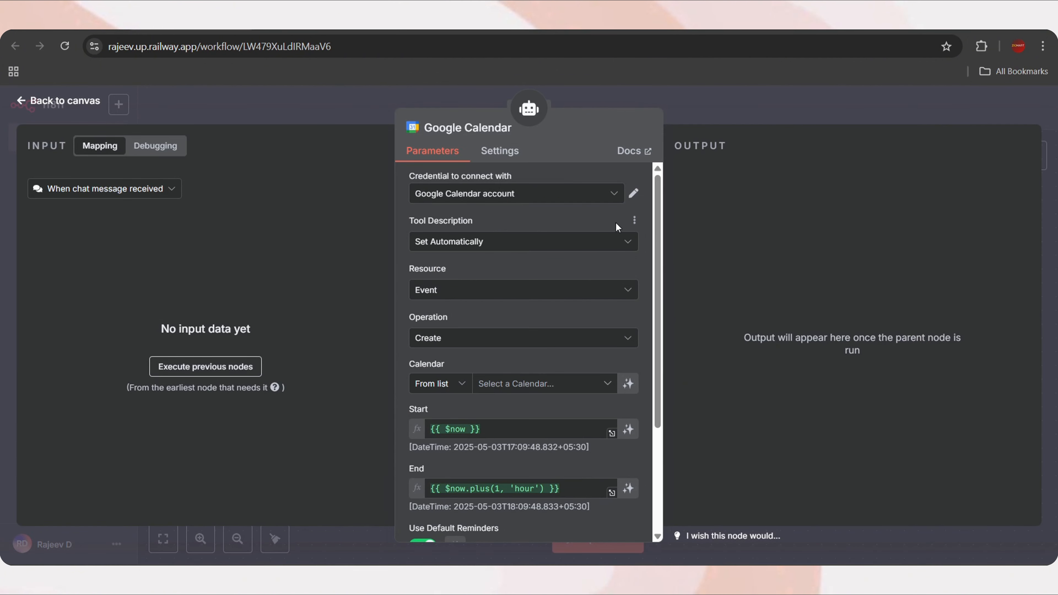
# Keep the existing credential and Event resource, choose the Create operation and the account's own calendar
pyautogui.click(555, 196)
pyautogui.click(516, 226)
pyautogui.click(476, 246)
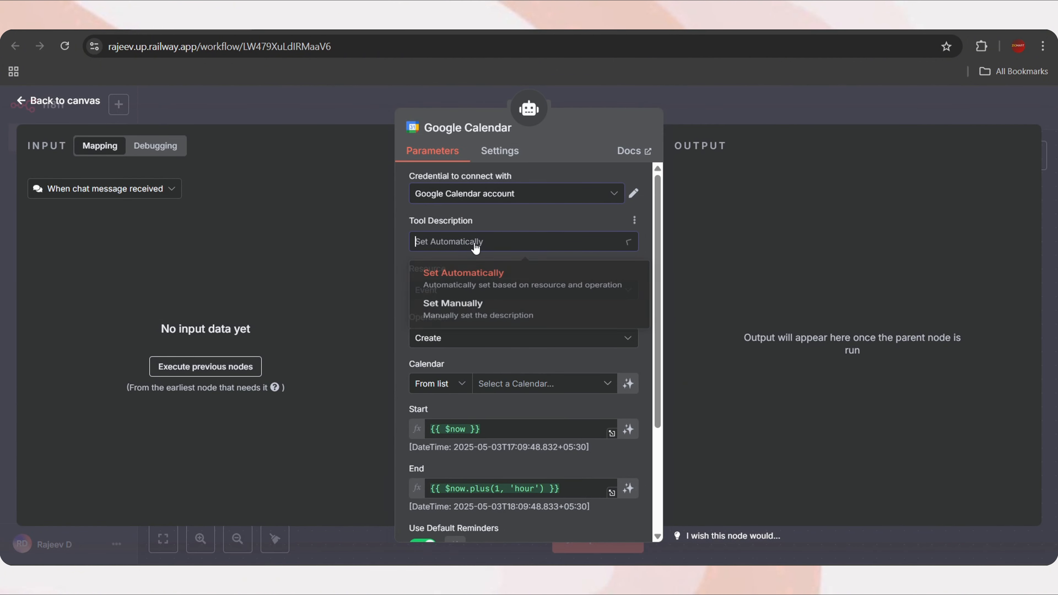
pyautogui.click(475, 247)
pyautogui.click(464, 294)
pyautogui.click(465, 293)
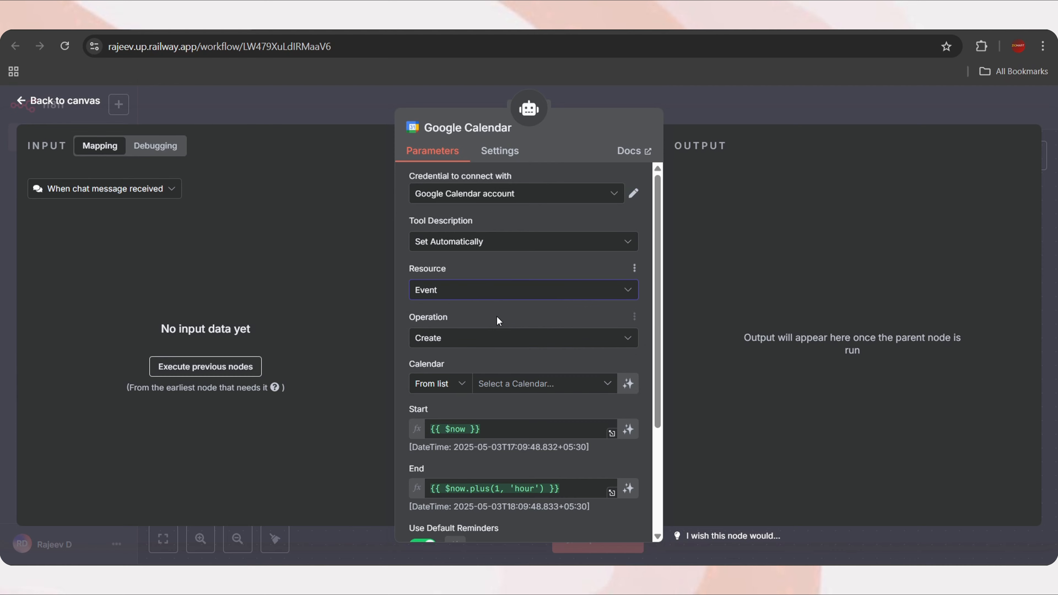
pyautogui.click(484, 338)
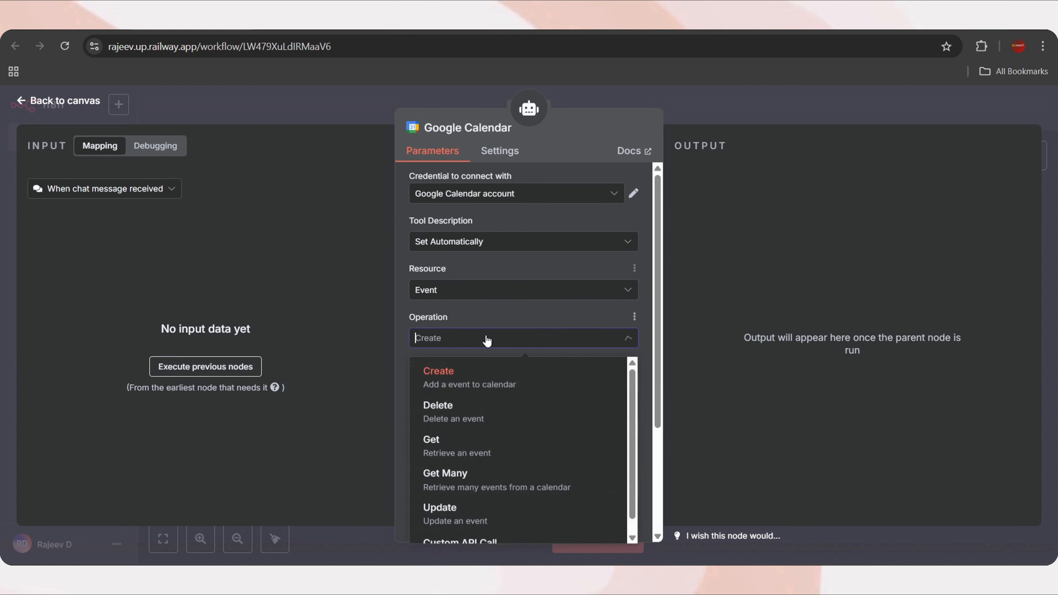
pyautogui.click(485, 390)
pyautogui.scroll(-2, 529, 352)
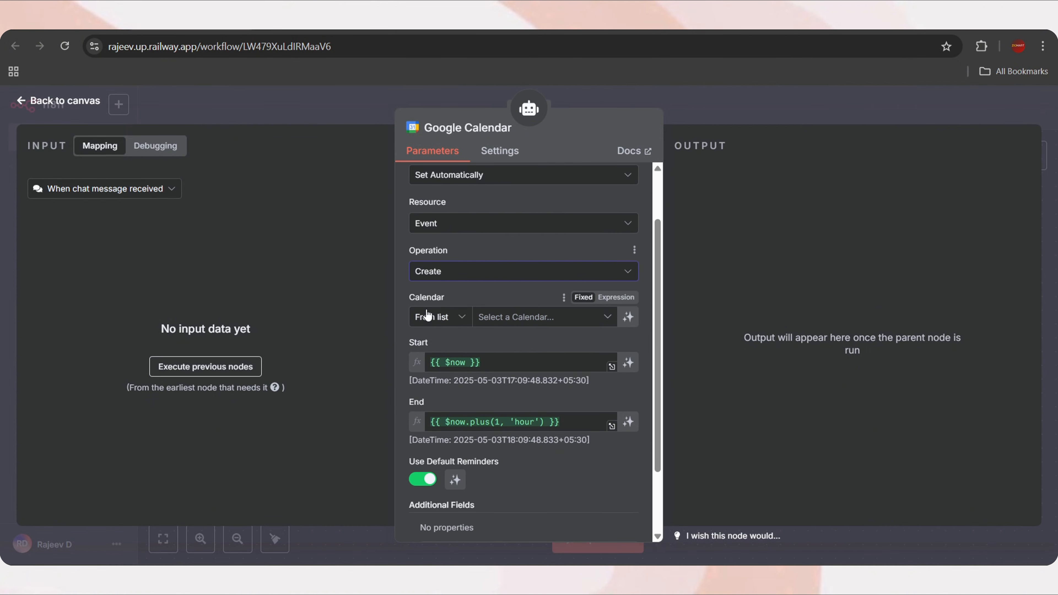
pyautogui.click(520, 325)
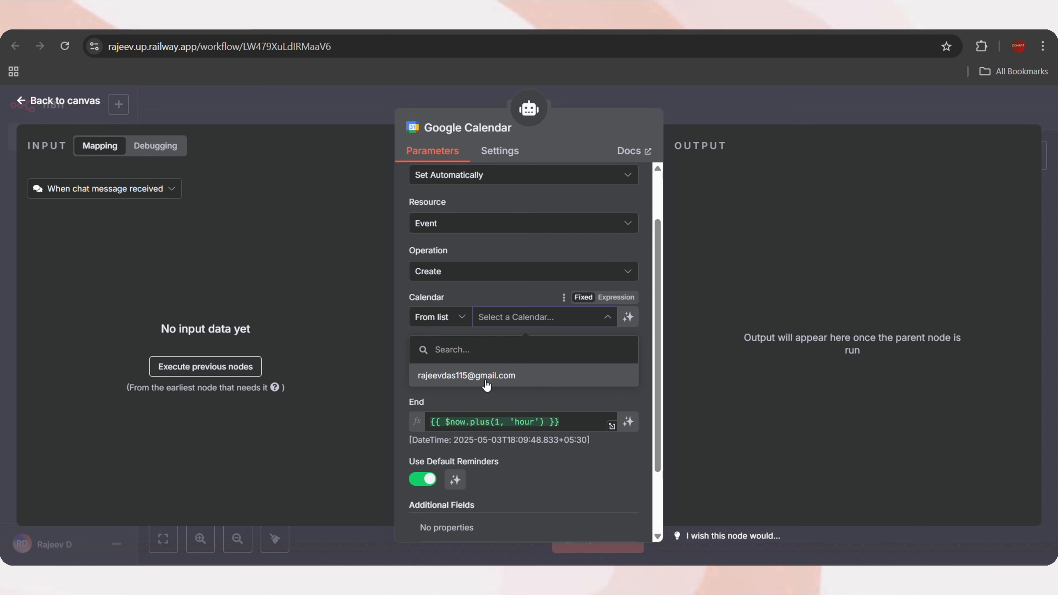
pyautogui.click(496, 374)
pyautogui.scroll(-2, 496, 368)
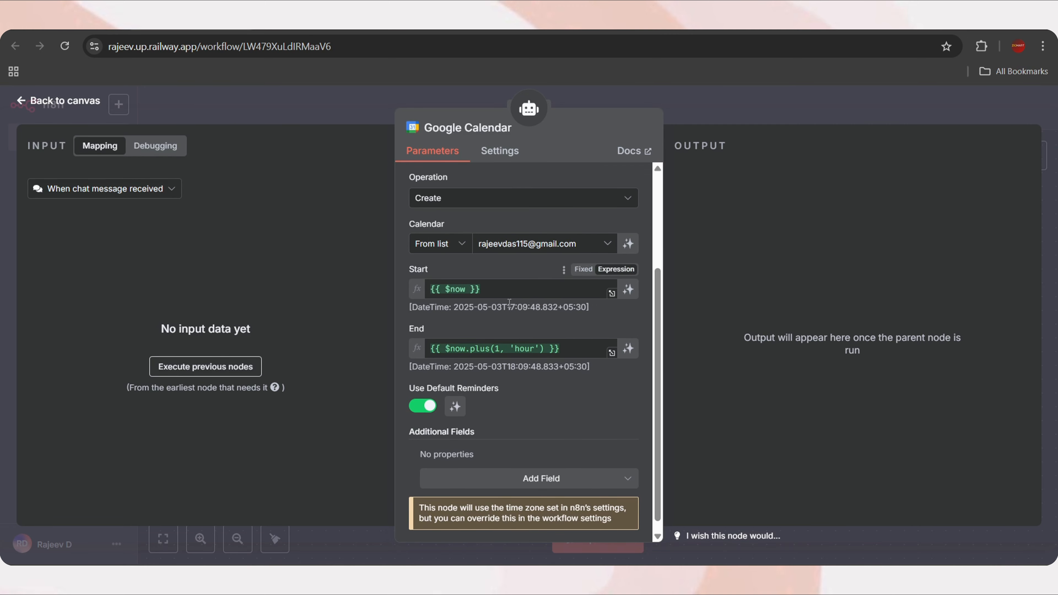
# Replace the Start time with the expression {{ $fromAI("startDate") }} and copy it
pyautogui.click(486, 290)
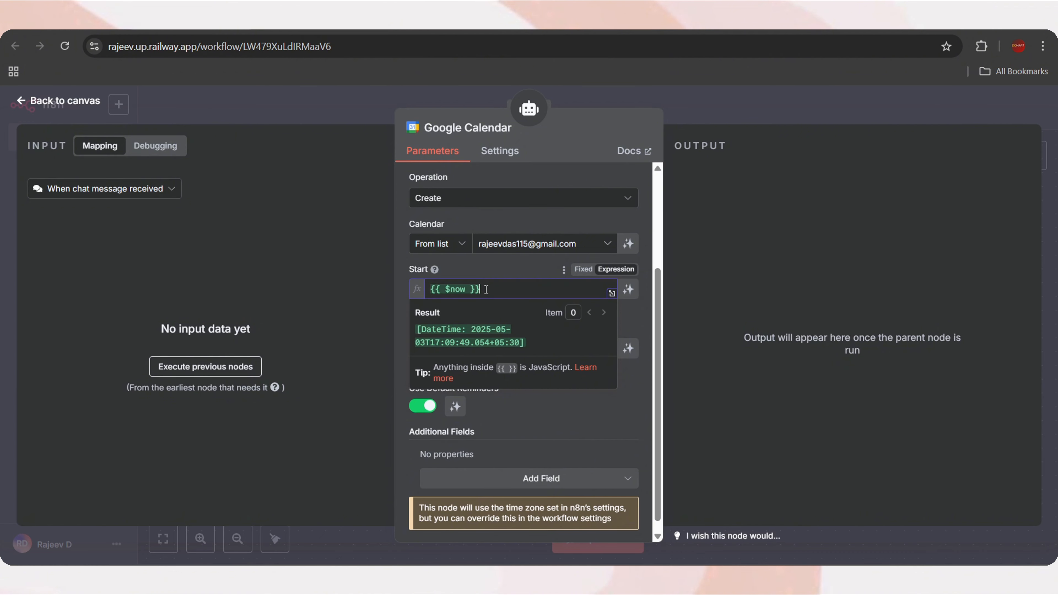
pyautogui.hotkey('ctrl', 'a')
pyautogui.press('BackSpace')
pyautogui.write('{{ ')
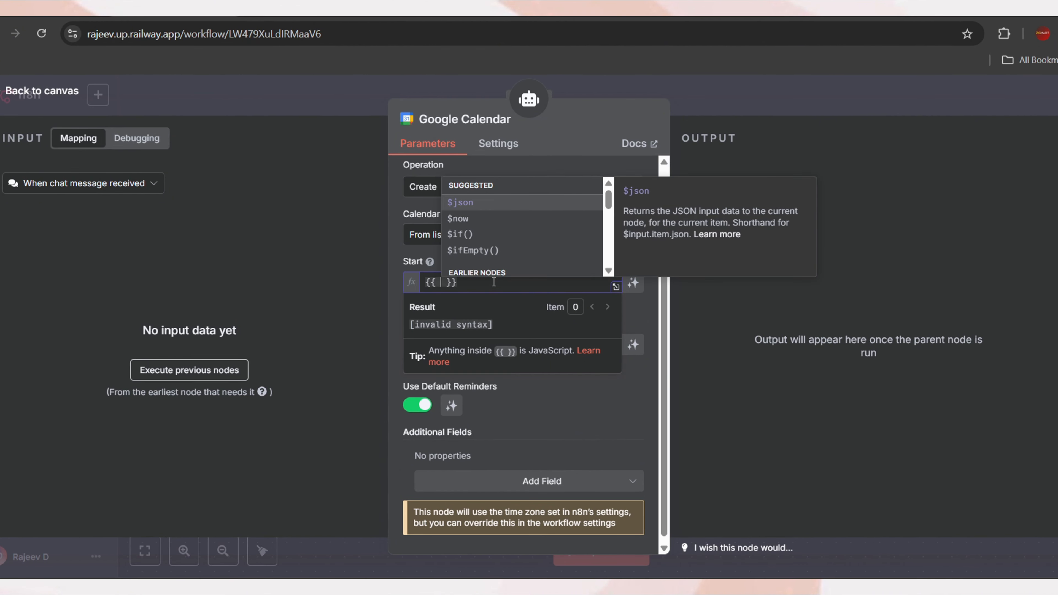
pyautogui.write('$fromAI')
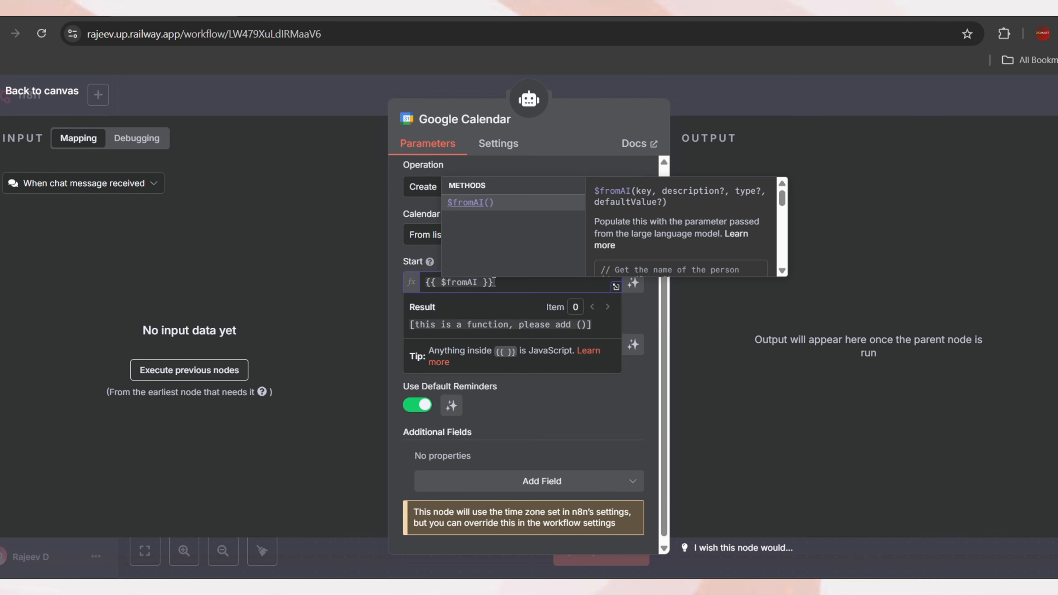
pyautogui.press('Return')
pyautogui.write('"')
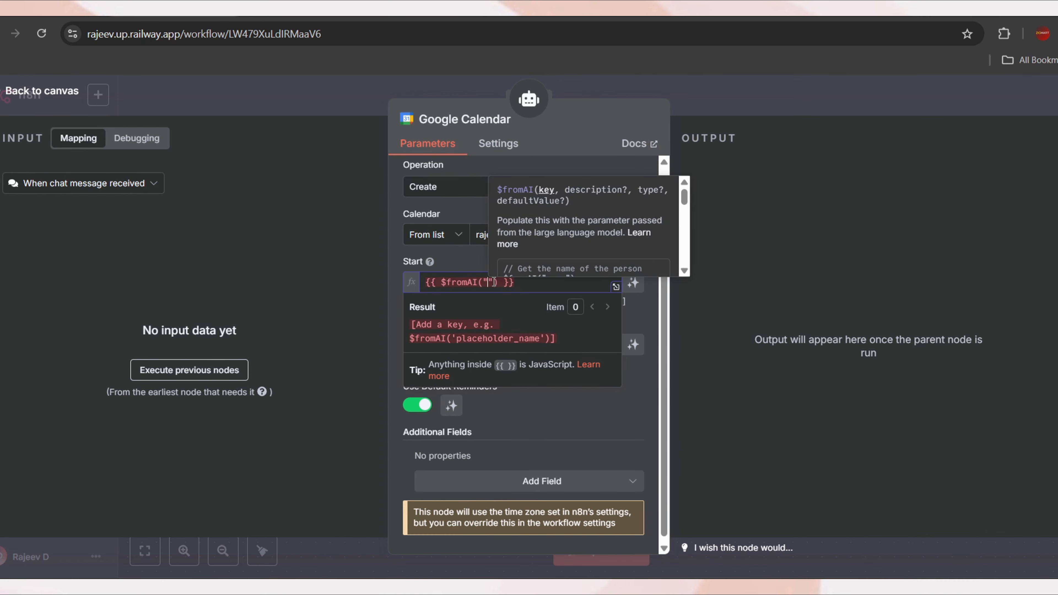
pyautogui.write('startDate')
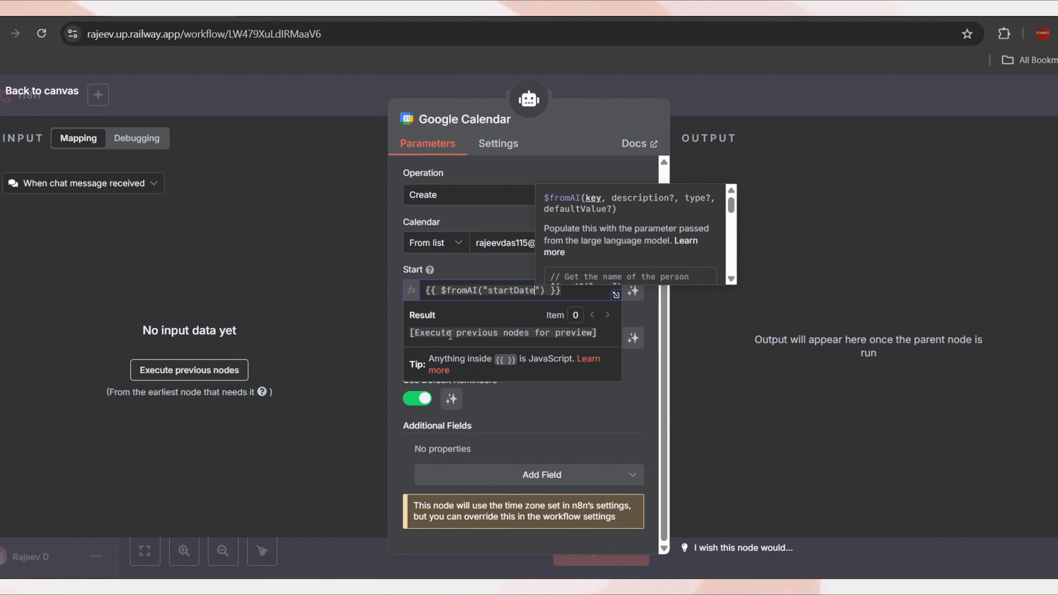
pyautogui.moveTo(411, 337); pyautogui.dragTo(600, 336)
pyautogui.click(599, 337)
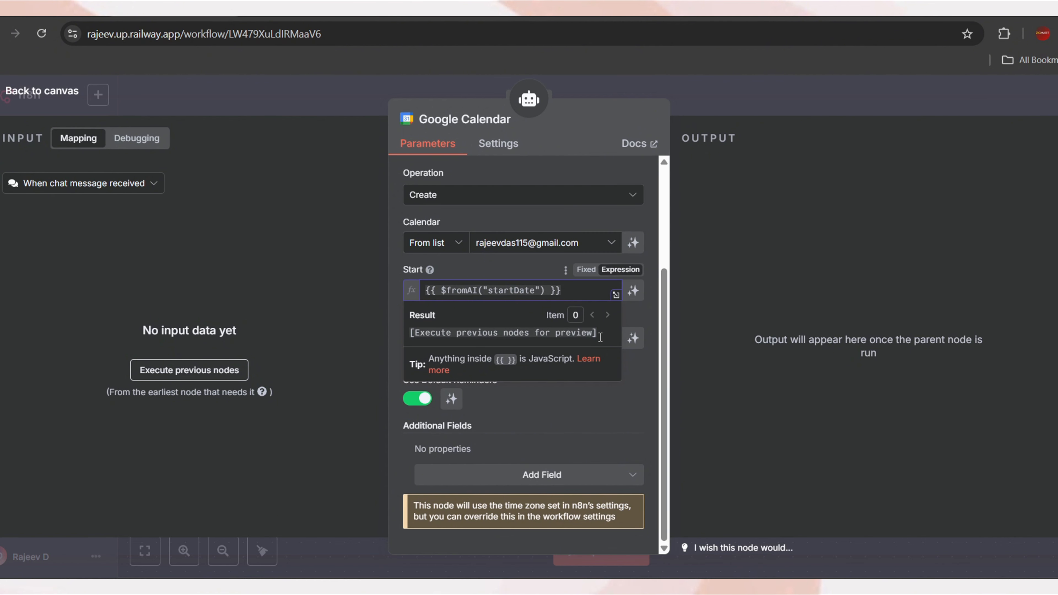
pyautogui.click(572, 417)
pyautogui.click(567, 294)
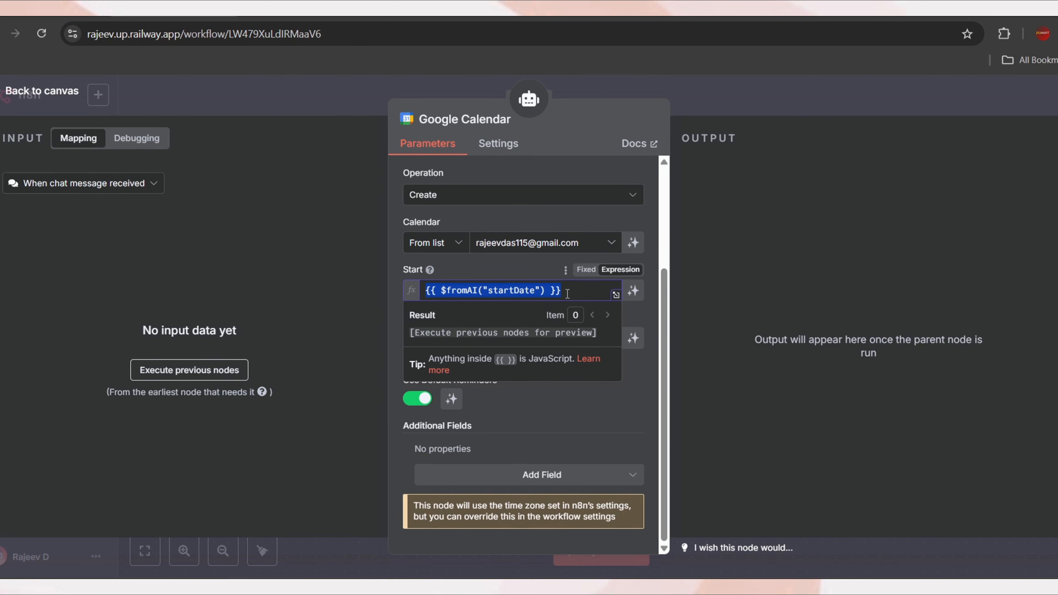
pyautogui.click(551, 413)
# Paste the expression into End, replacing $now.plus, and change startDate to endDate
pyautogui.click(567, 339)
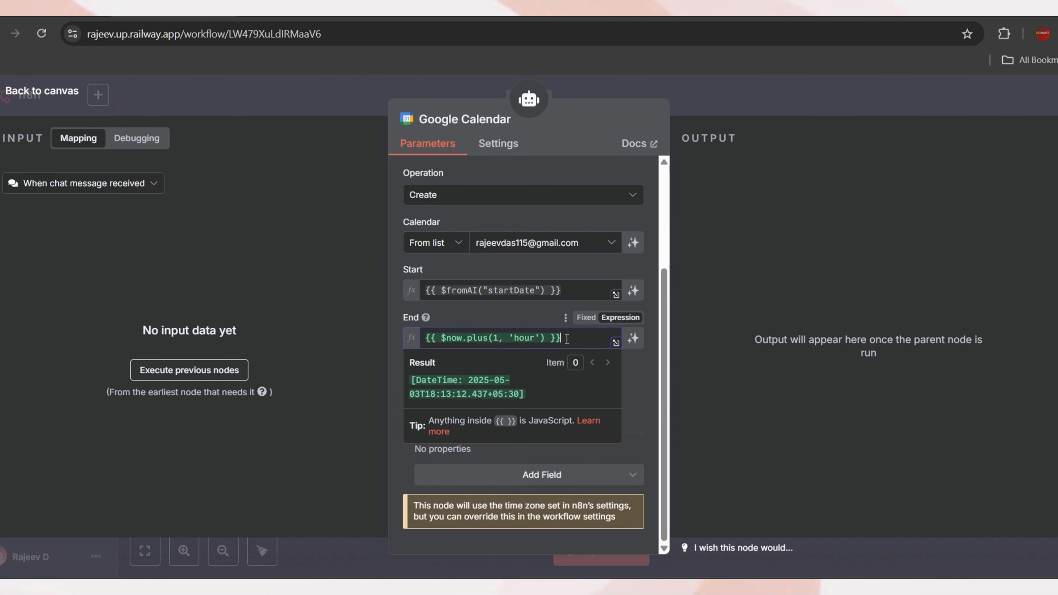
pyautogui.hotkey('ctrl', 'a')
pyautogui.write('{{ $fromAI("startDate") }}')
pyautogui.doubleClick(516, 353)
pyautogui.write('endDate')
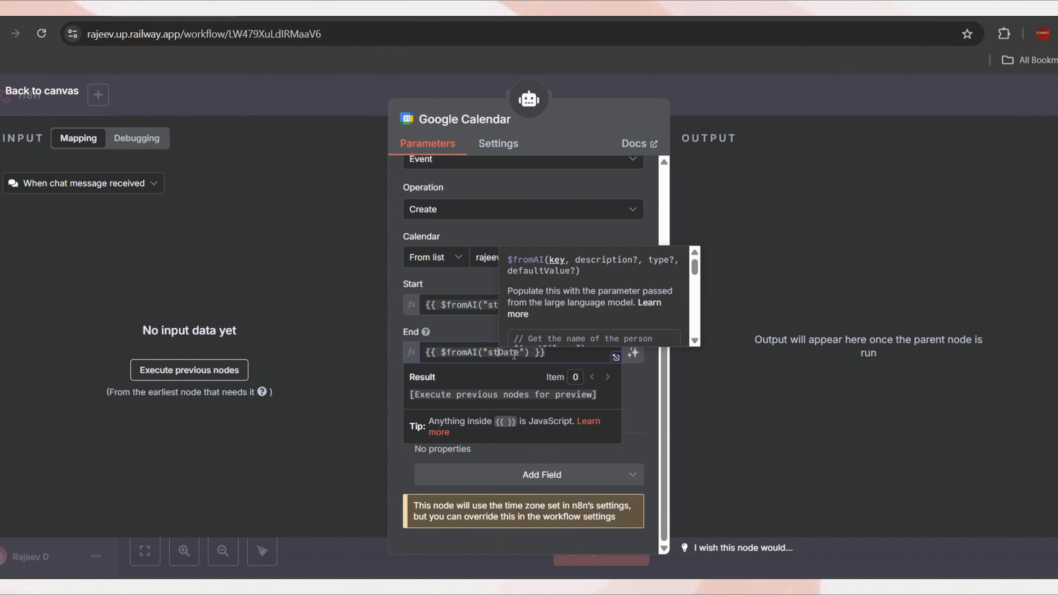
pyautogui.click(579, 352)
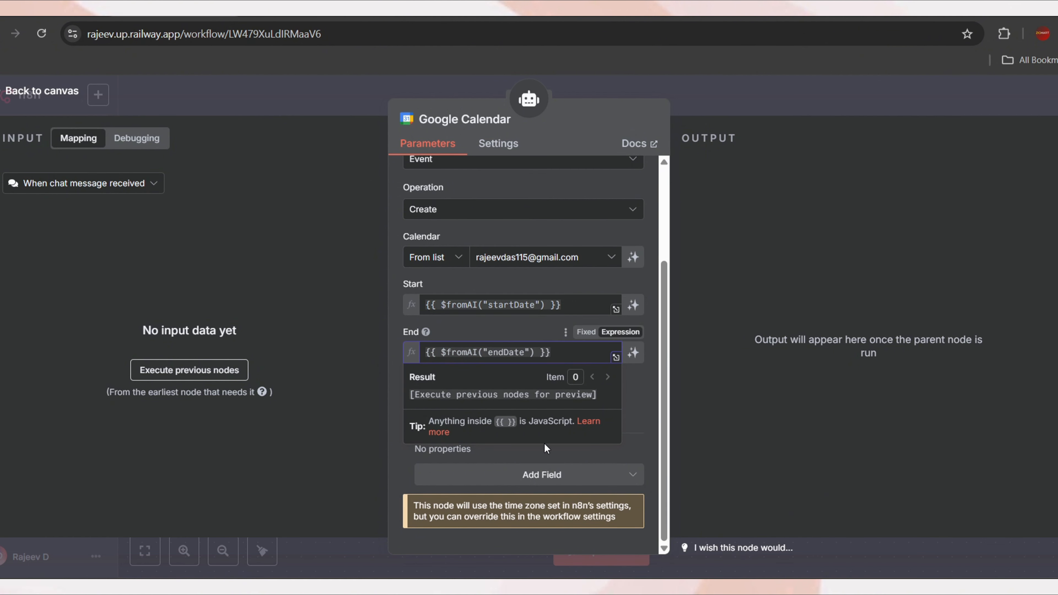
pyautogui.click(640, 427)
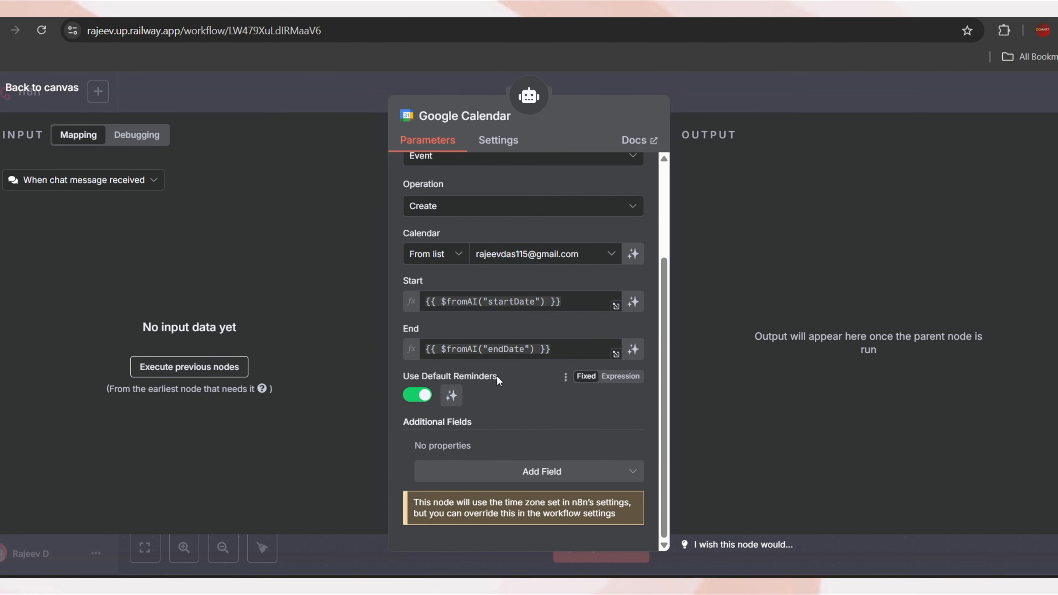
pyautogui.click(417, 395)
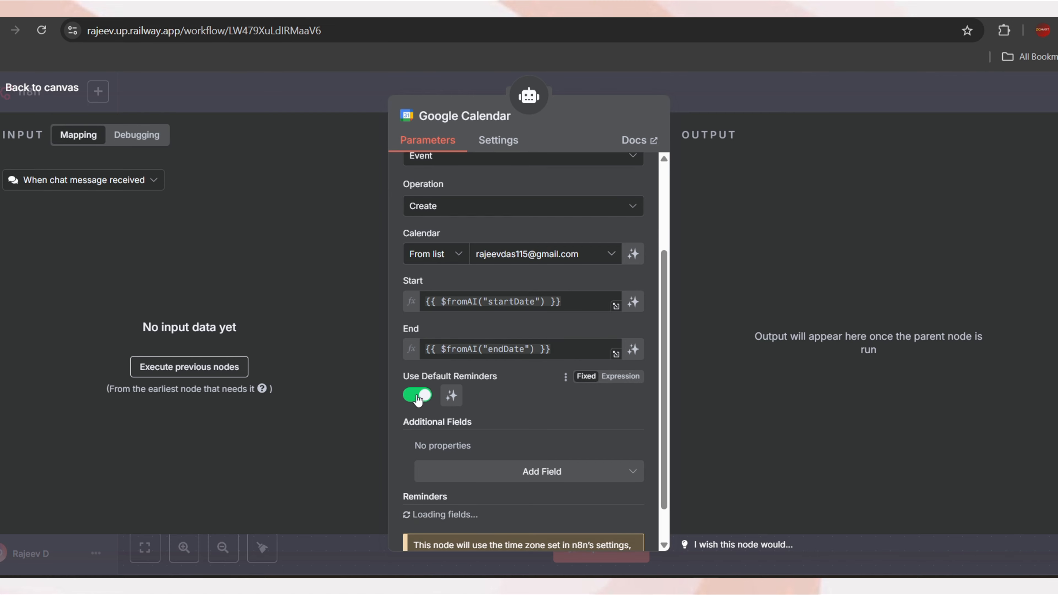
pyautogui.scroll(-2, 524, 416)
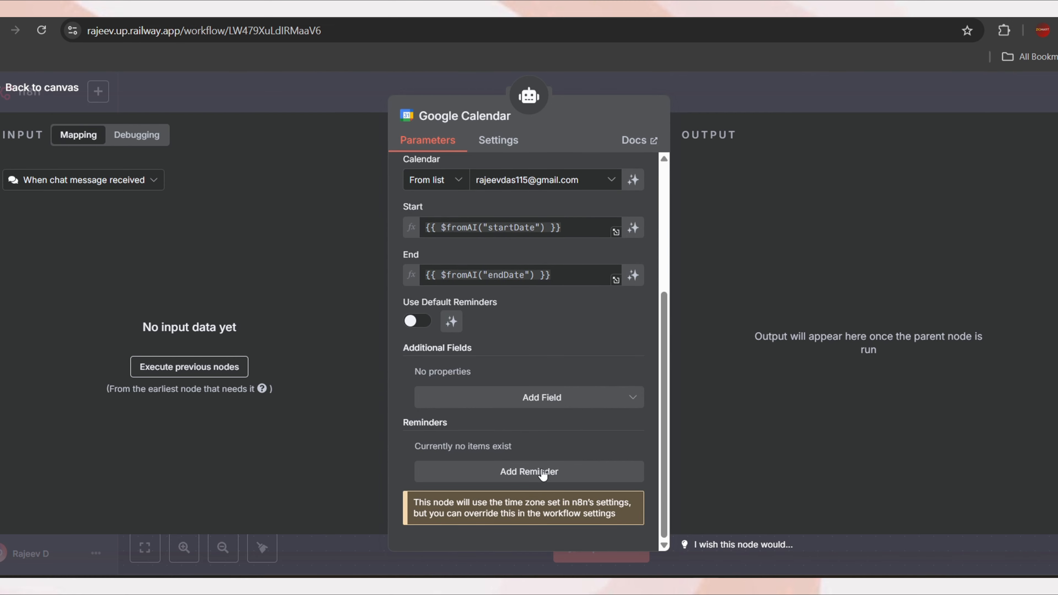
pyautogui.click(532, 471)
pyautogui.scroll(-2, 532, 471)
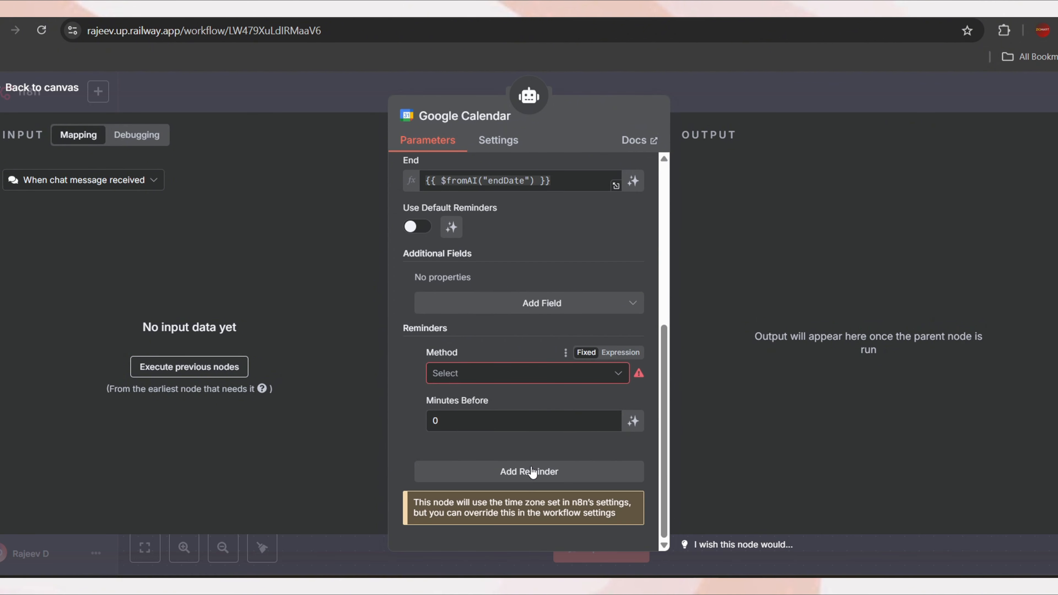
pyautogui.click(479, 373)
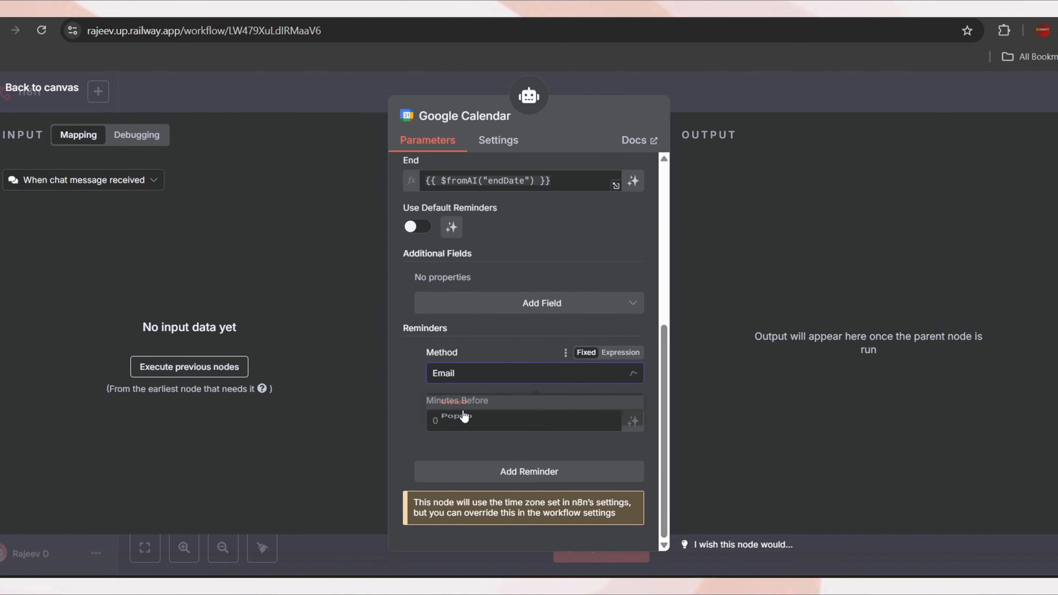
pyautogui.click(463, 416)
pyautogui.click(446, 424)
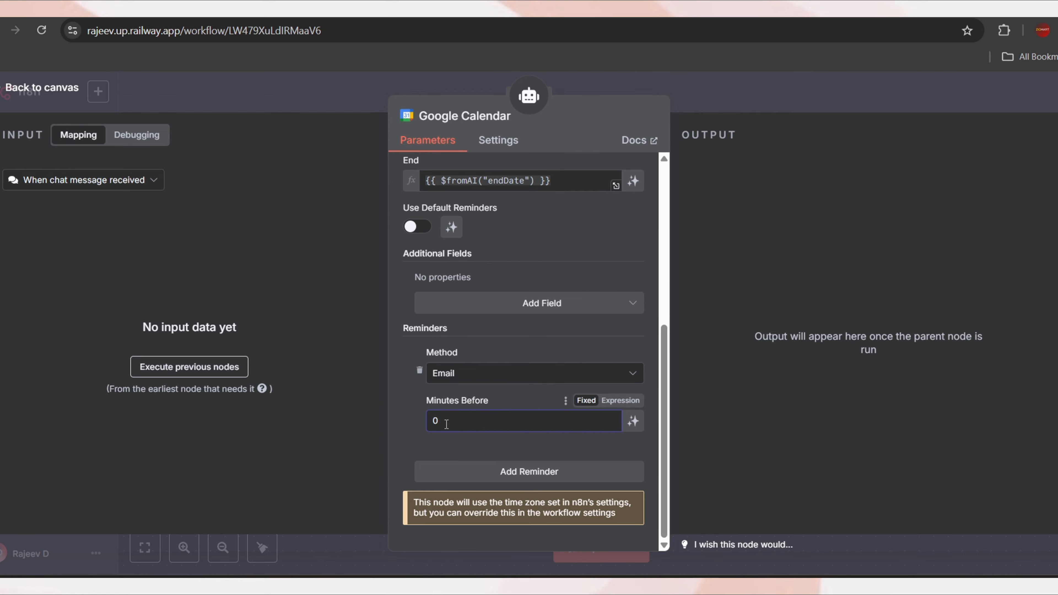
pyautogui.write('60')
pyautogui.click(529, 471)
pyautogui.click(469, 375)
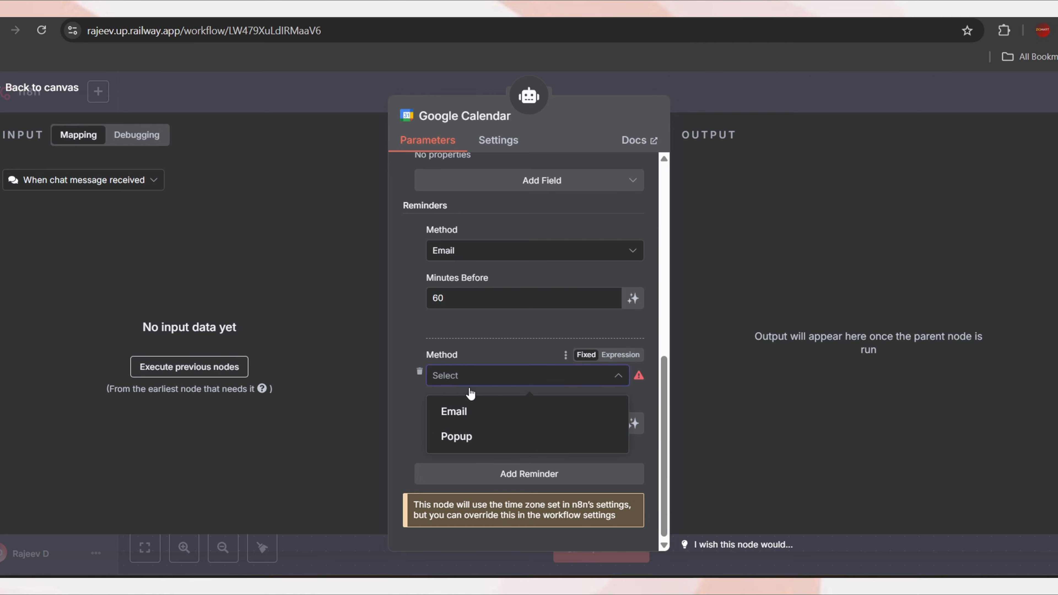
pyautogui.click(479, 438)
pyautogui.click(465, 424)
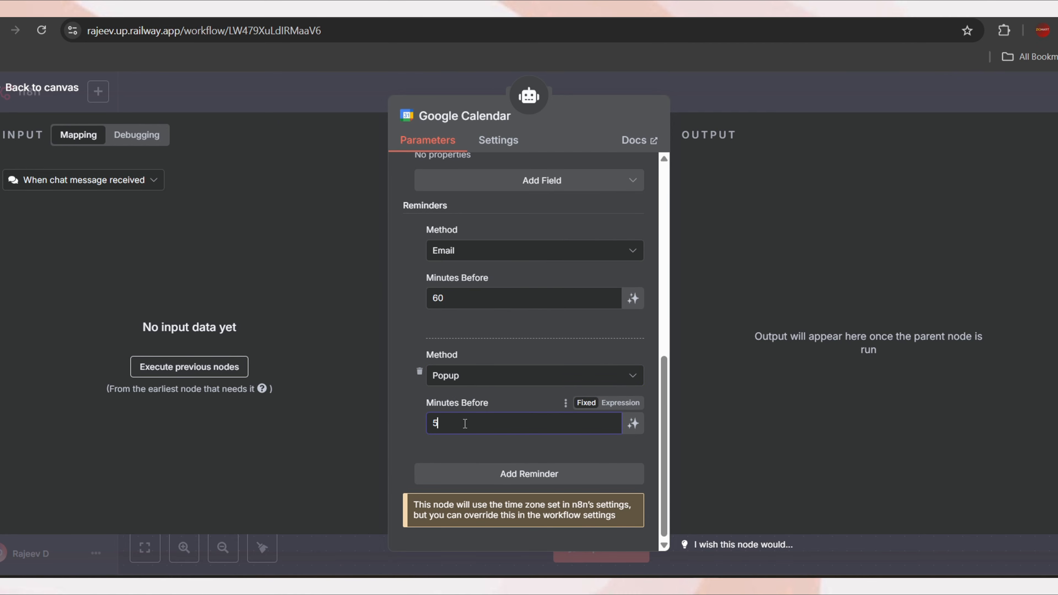
pyautogui.scroll(4, 528, 342)
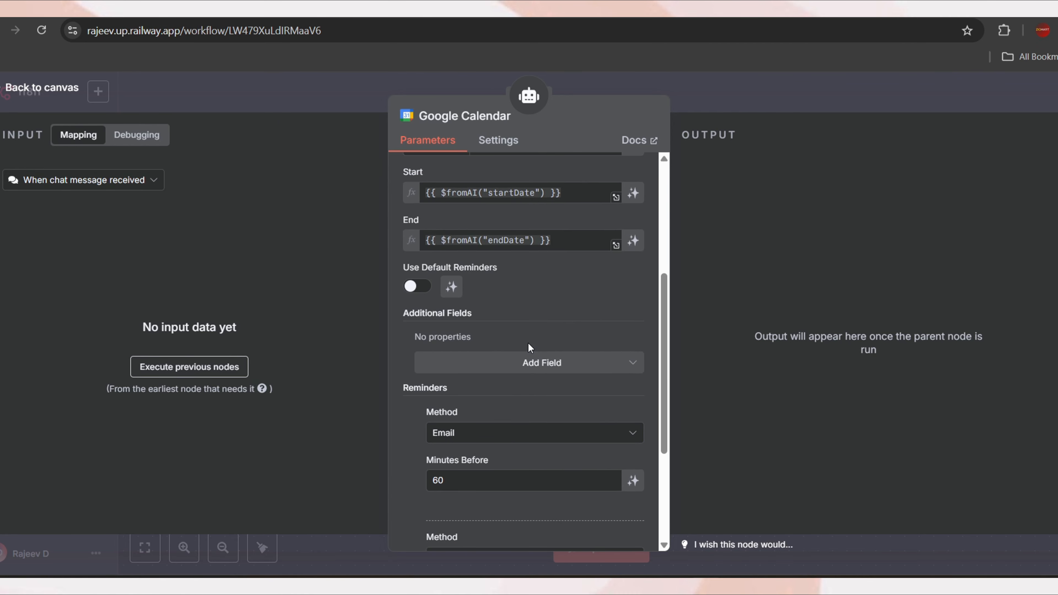
pyautogui.click(419, 287)
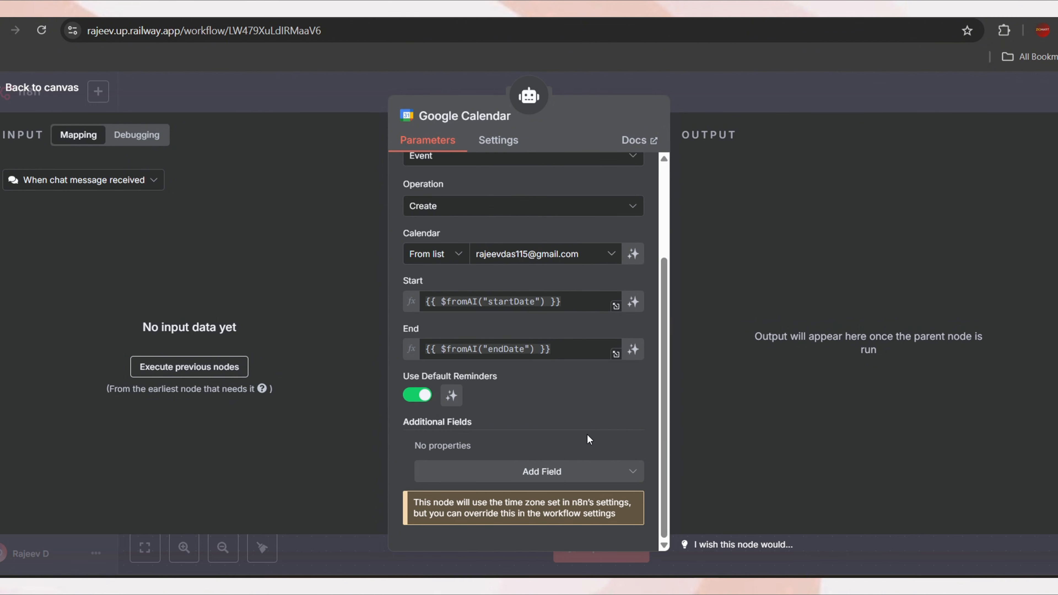
# Add Attendees: a {{$fromAI("userEmailAddress")}} expression plus a fixed company e-mail address
pyautogui.click(611, 476)
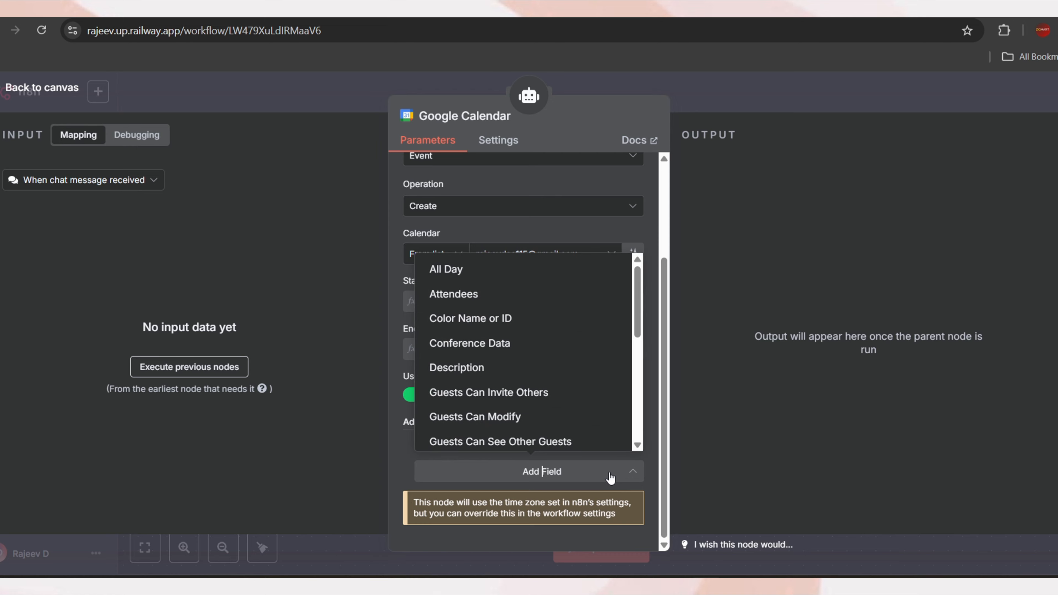
pyautogui.click(454, 294)
pyautogui.scroll(-2, 531, 386)
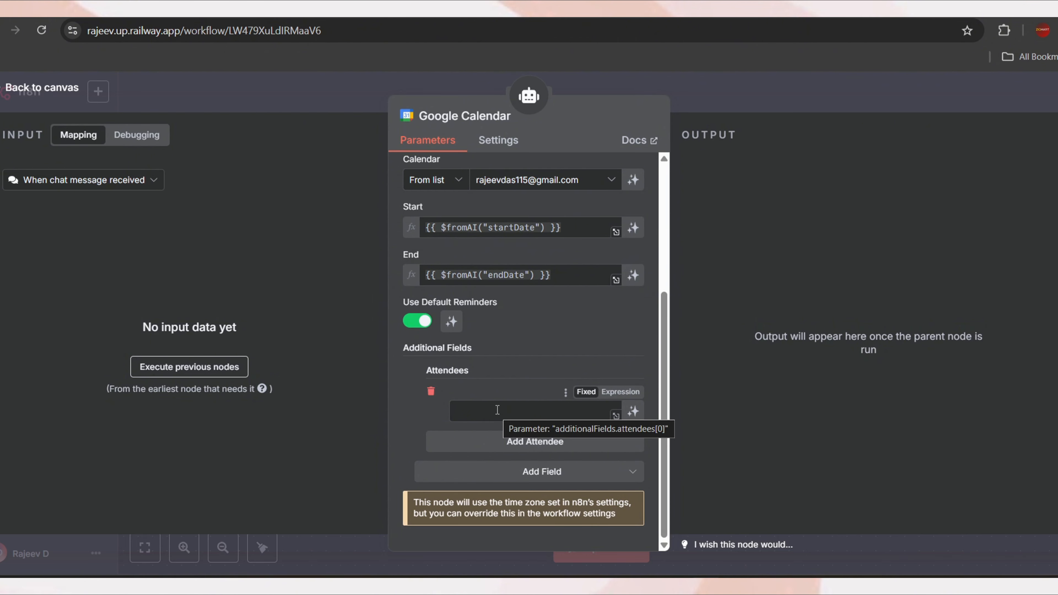
pyautogui.click(555, 412)
pyautogui.write('{{$')
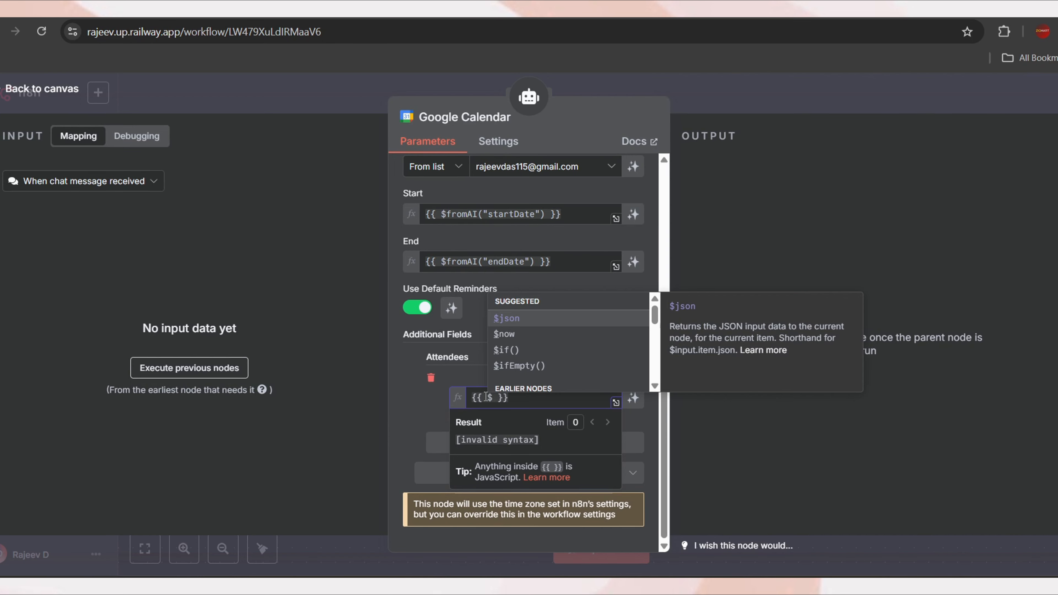
pyautogui.write('fromAI("')
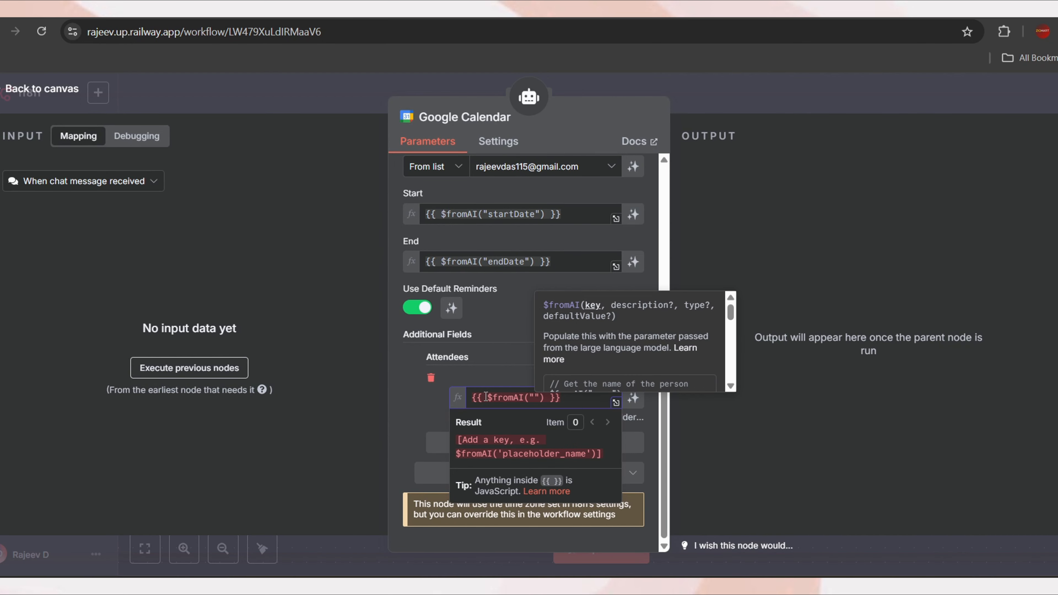
pyautogui.write('userEmailAddress')
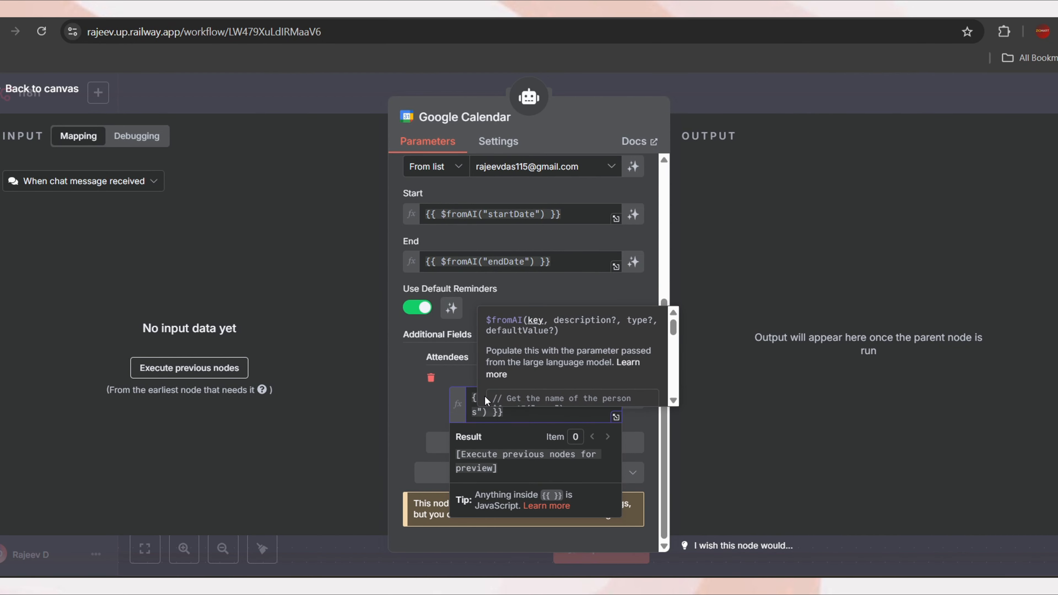
pyautogui.click(514, 416)
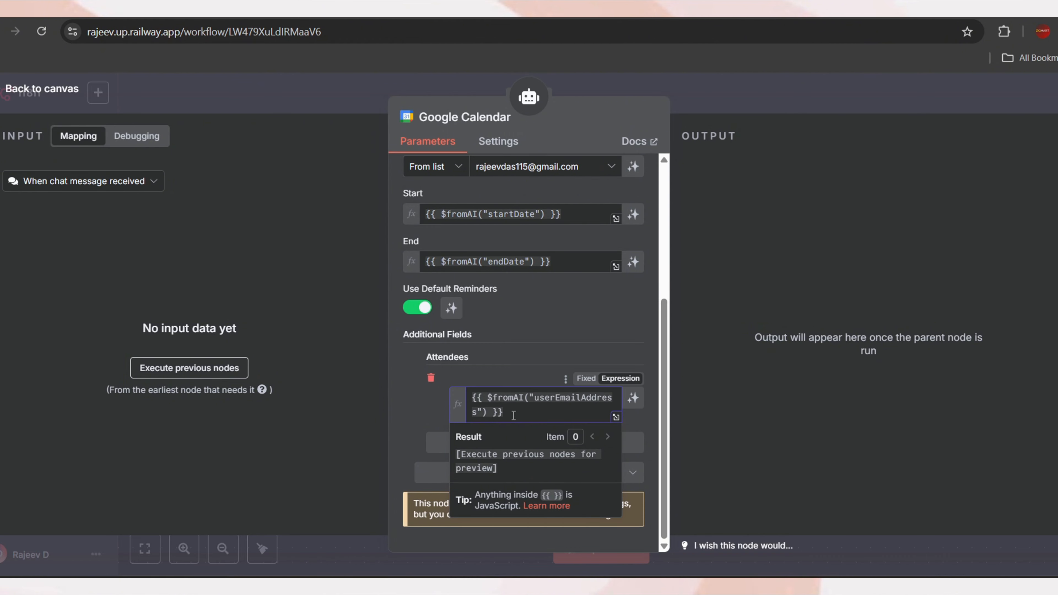
pyautogui.click(420, 417)
pyautogui.click(536, 445)
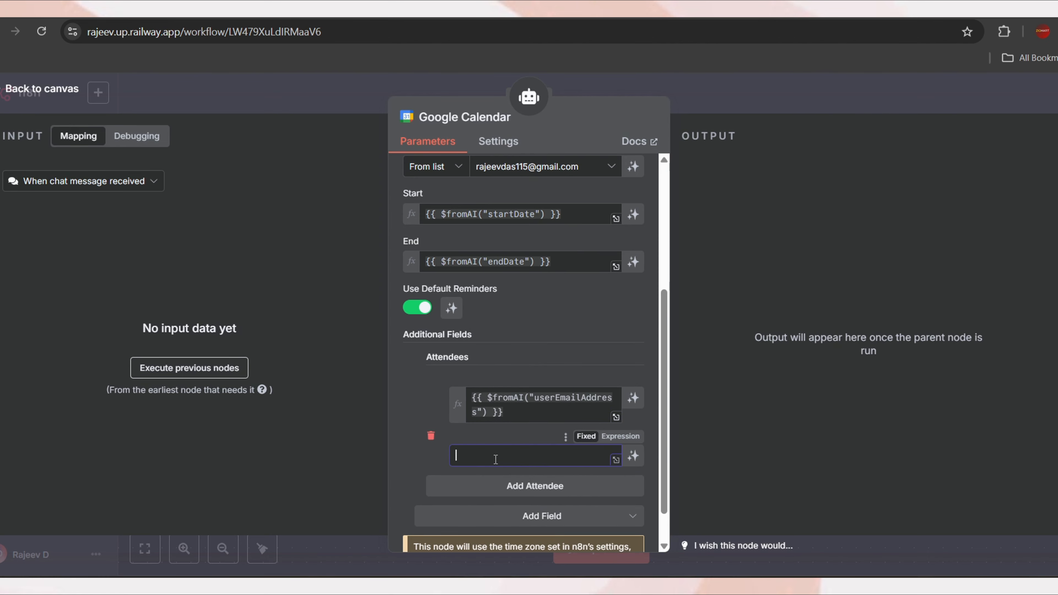
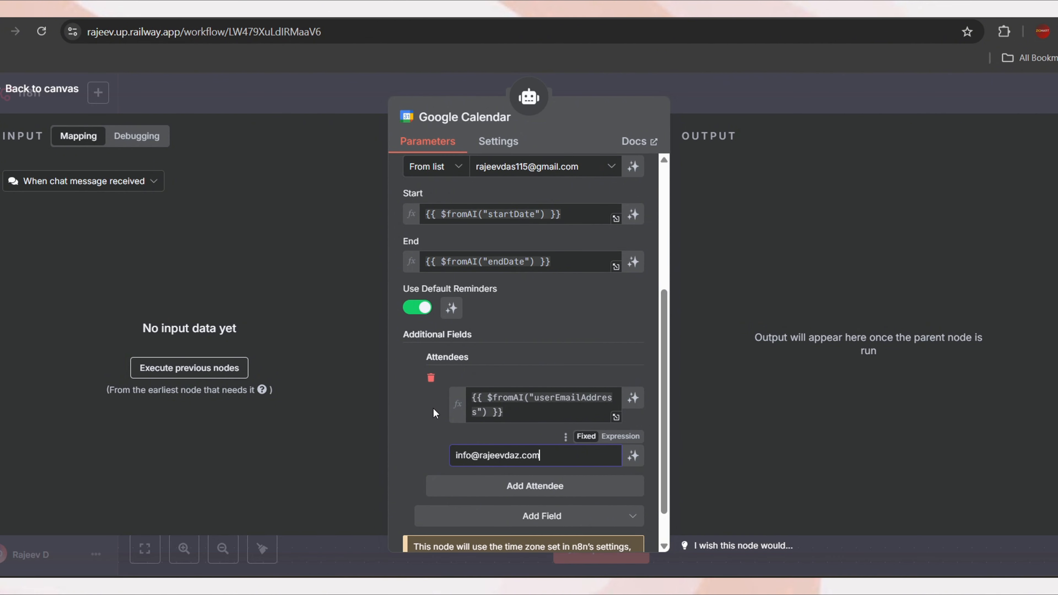
# Add Conference Data to the event as a Google Meet call
pyautogui.scroll(-1, 541, 485)
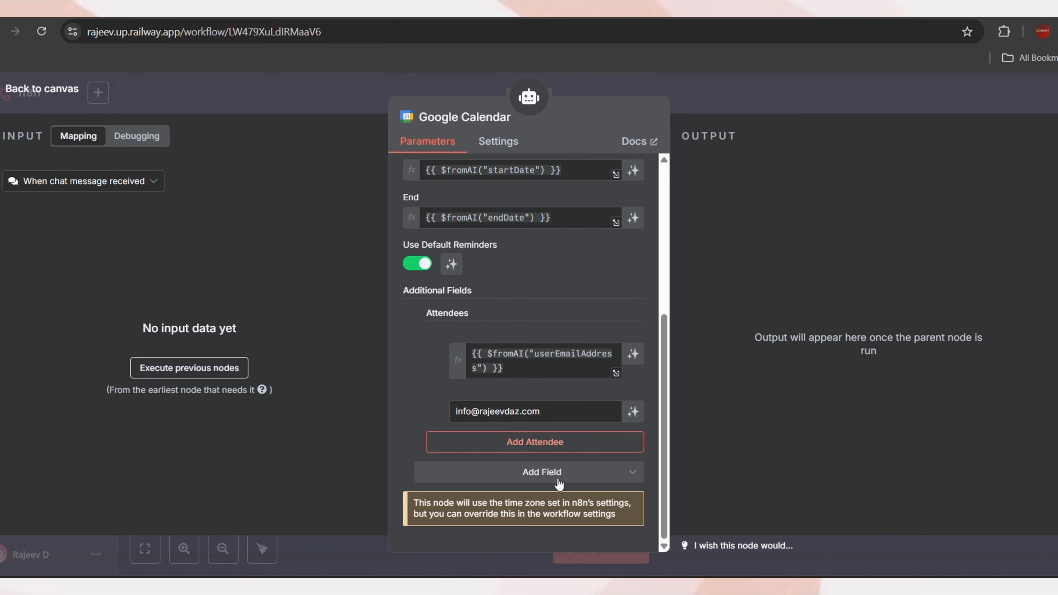
pyautogui.click(579, 479)
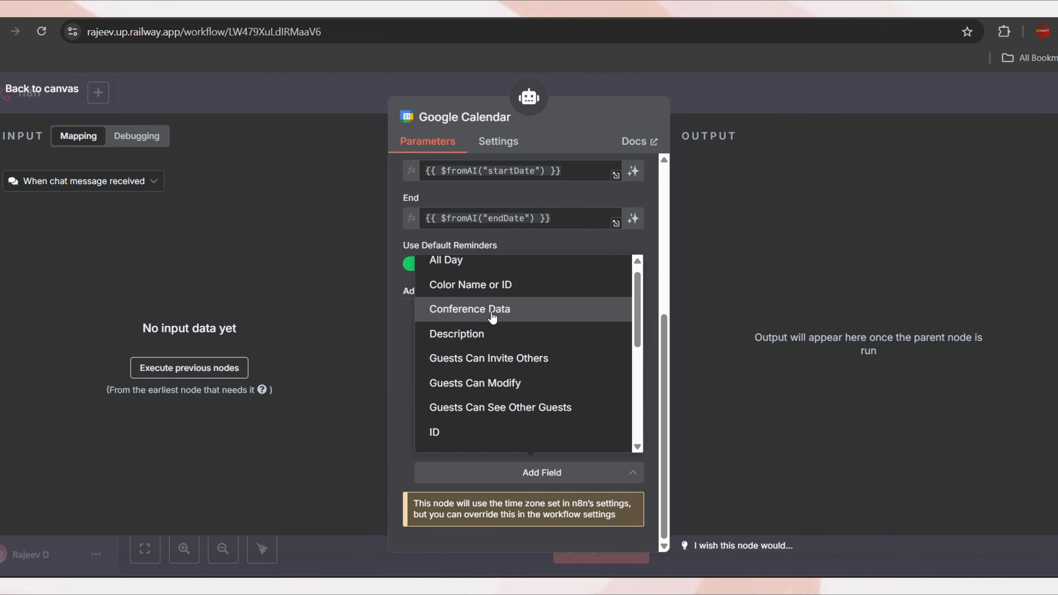
pyautogui.click(491, 312)
pyautogui.scroll(-2, 492, 317)
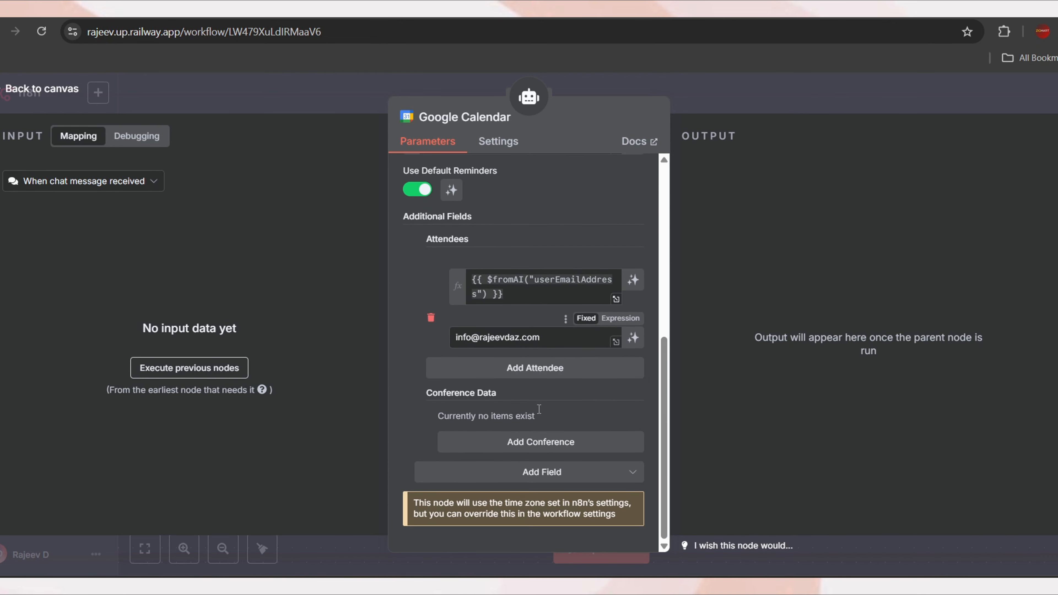
pyautogui.click(540, 441)
pyautogui.click(539, 440)
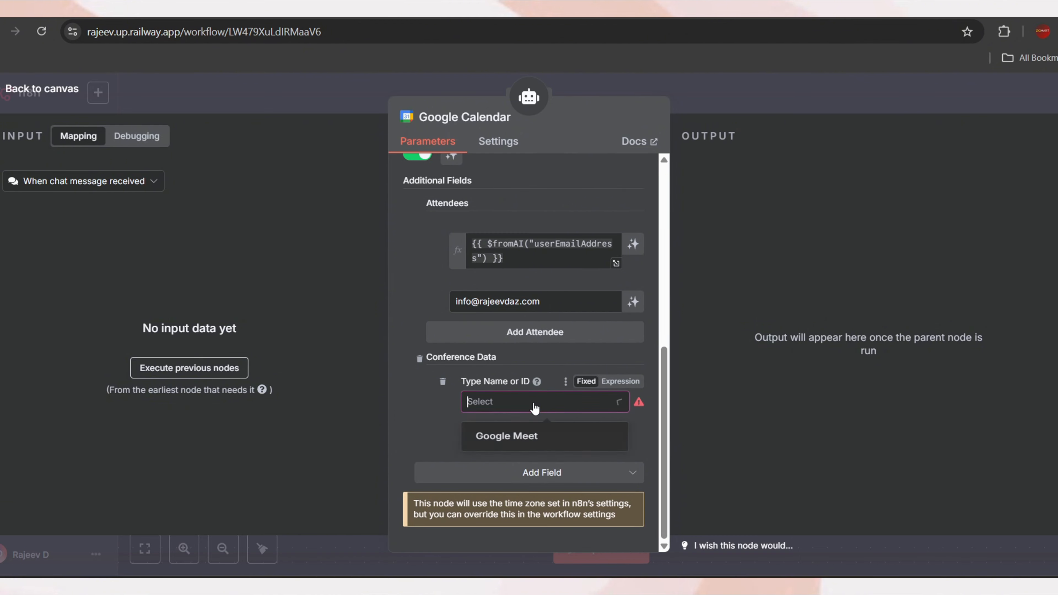
pyautogui.click(519, 439)
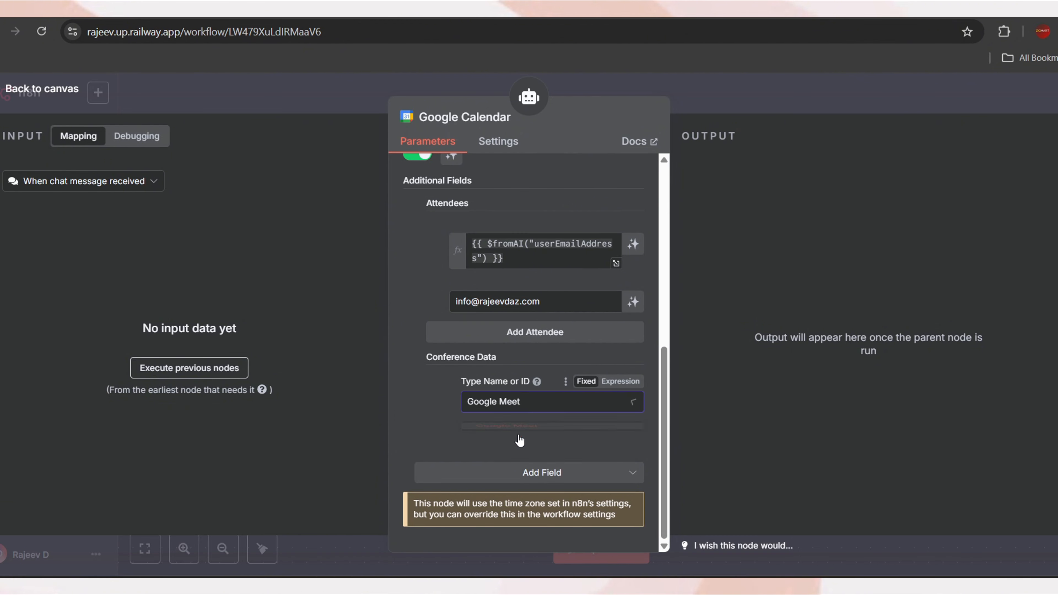
# Add the Send Updates option set to All guests
pyautogui.click(574, 479)
pyautogui.scroll(-6, 533, 353)
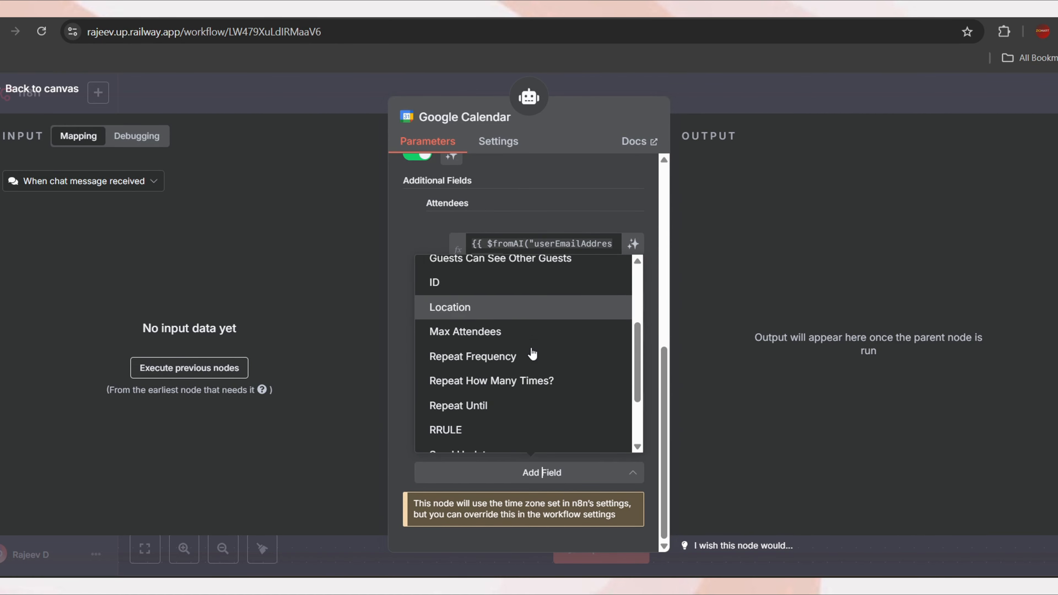
pyautogui.click(533, 386)
pyautogui.scroll(-1, 546, 404)
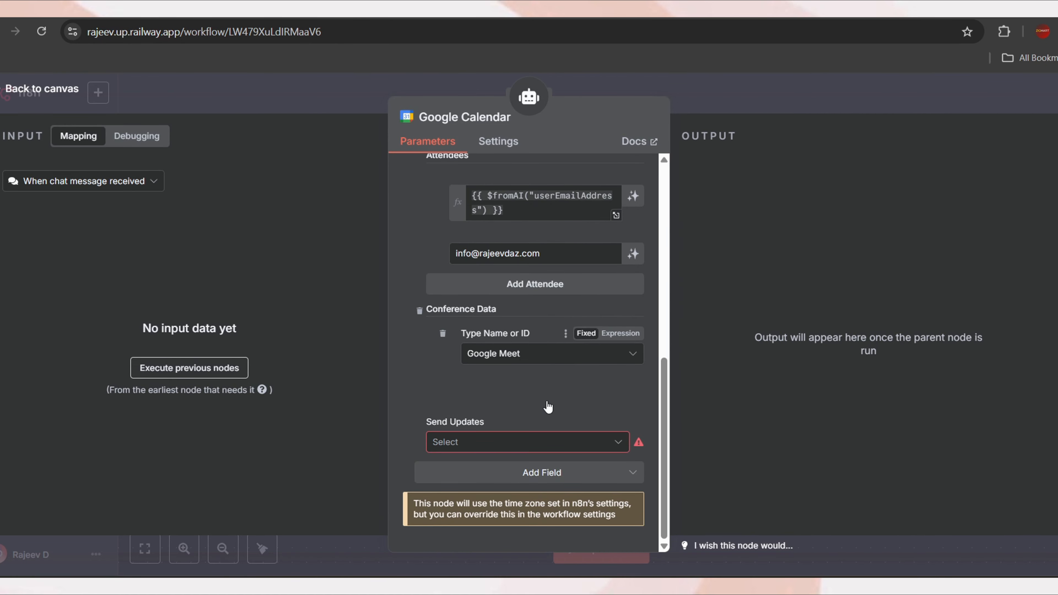
pyautogui.click(493, 447)
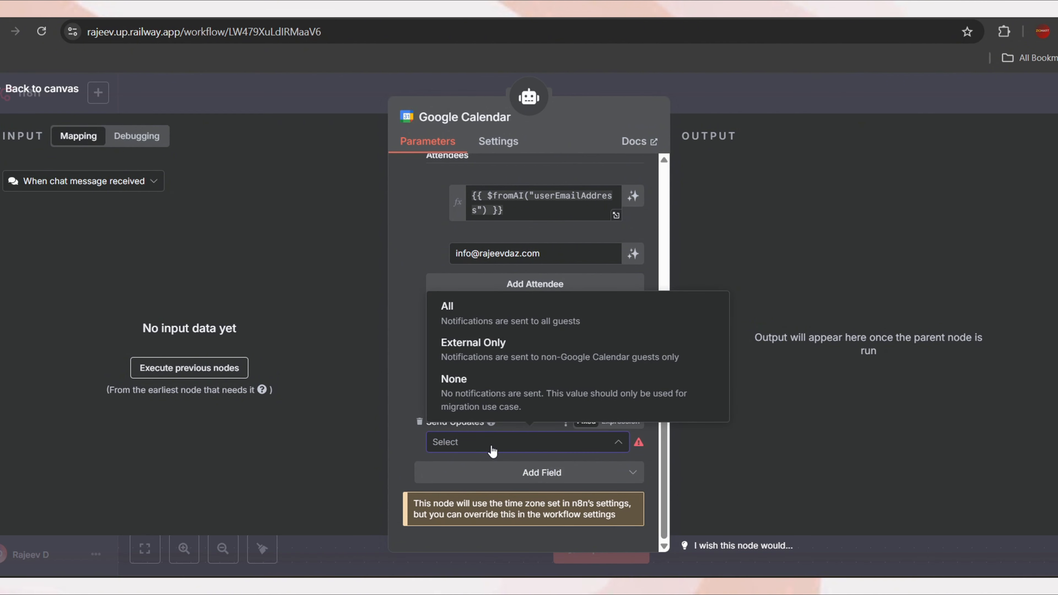
pyautogui.click(512, 321)
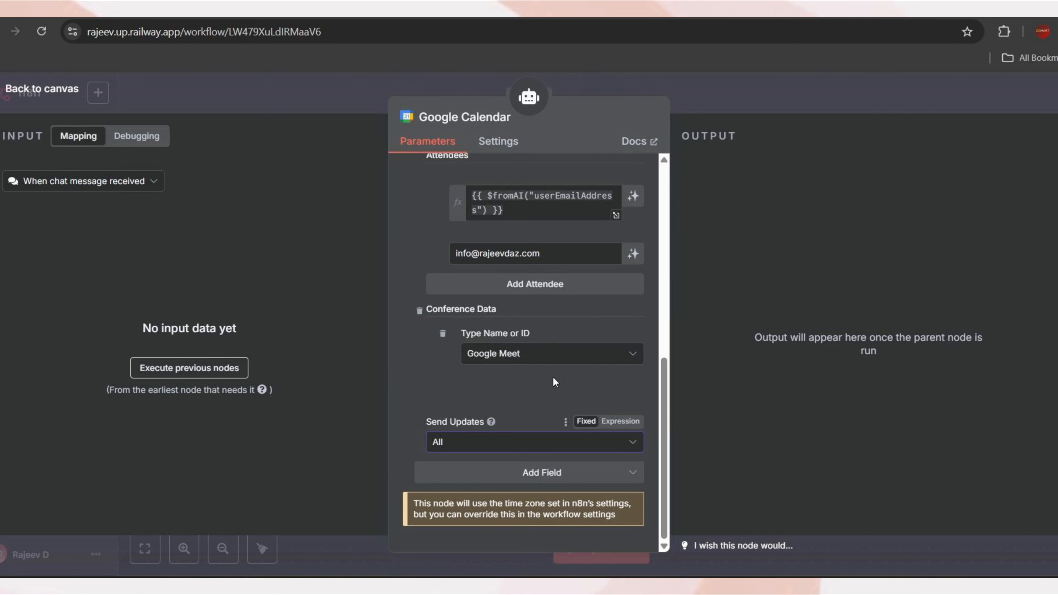
# Add a Summary field with the expression {{ $fromAI("summary") }}
pyautogui.click(568, 478)
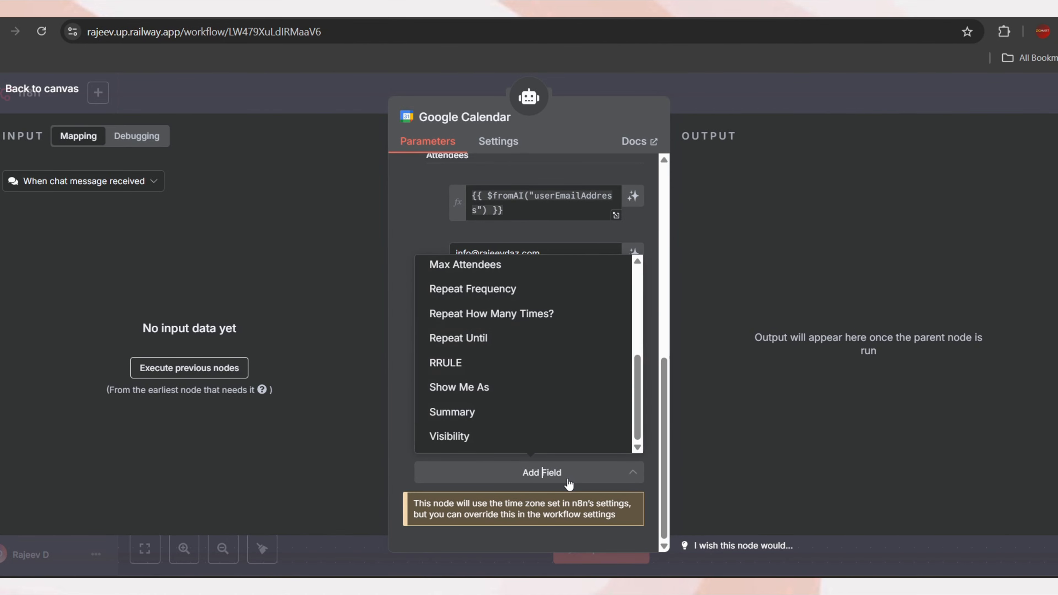
pyautogui.click(492, 419)
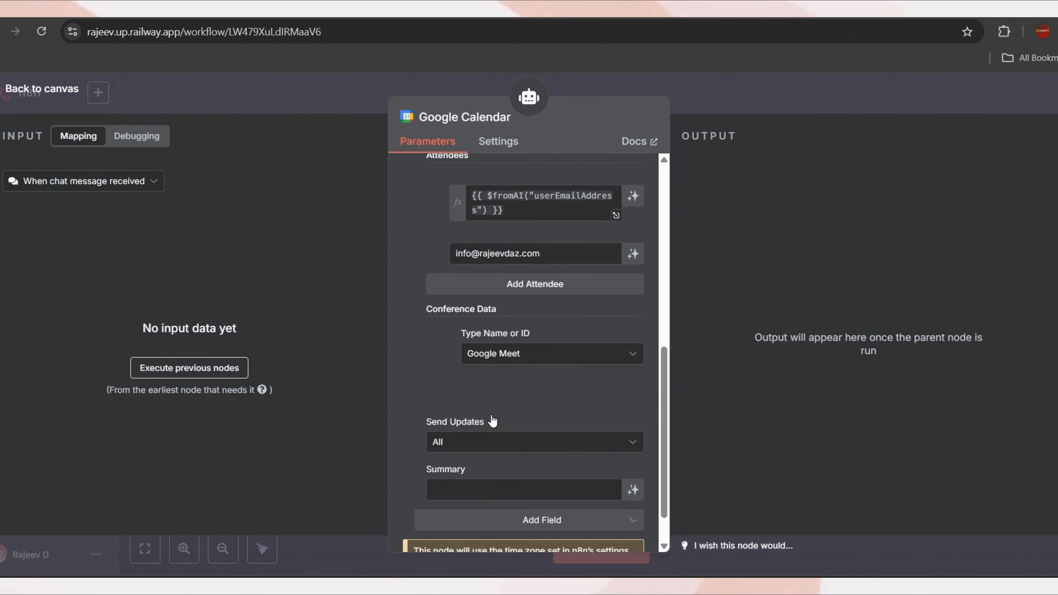
pyautogui.moveTo(470, 472)
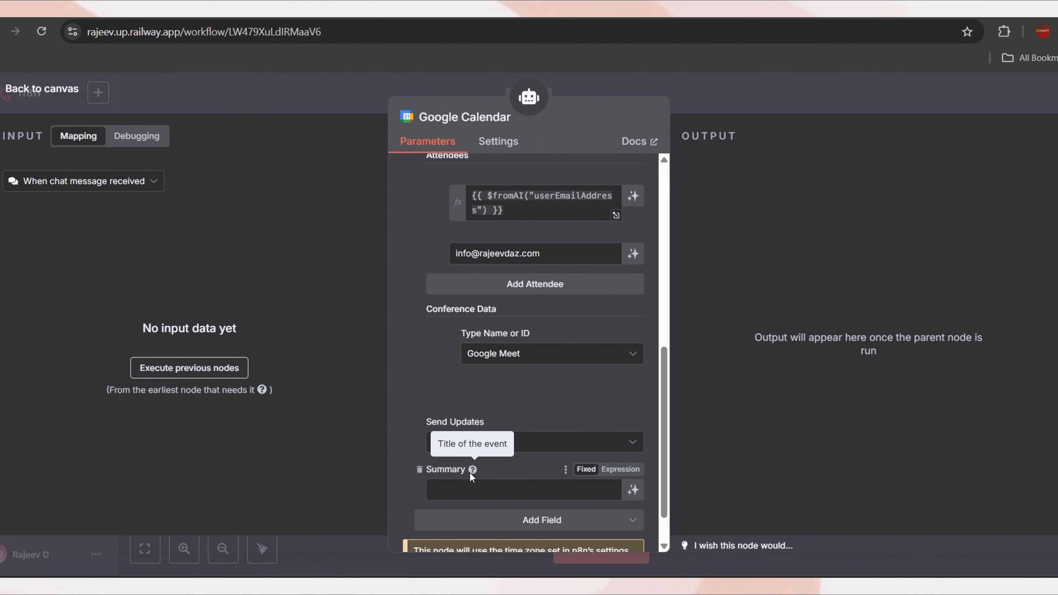
pyautogui.click(558, 489)
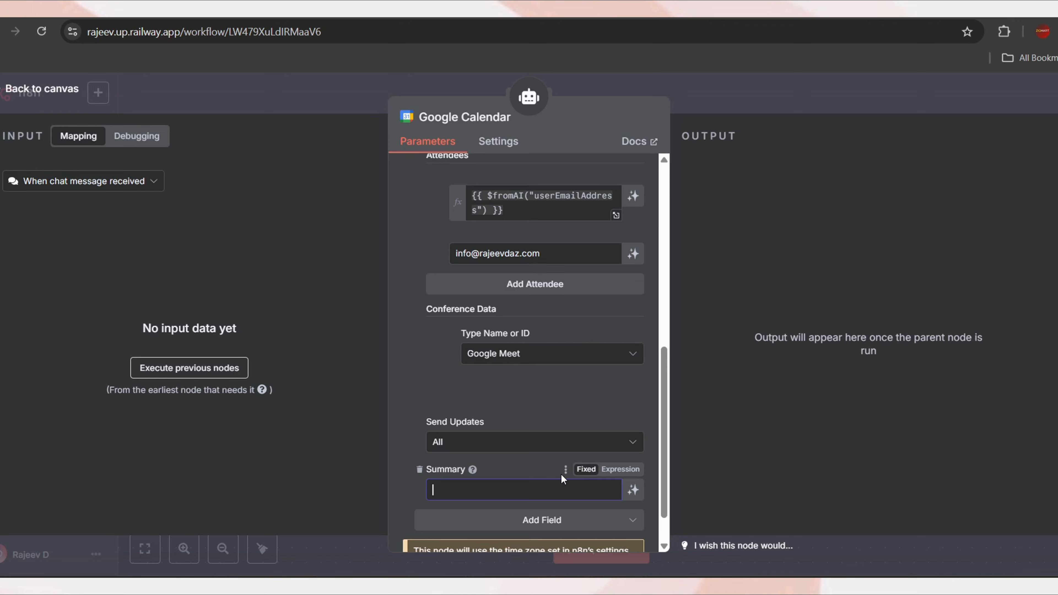
pyautogui.click(620, 471)
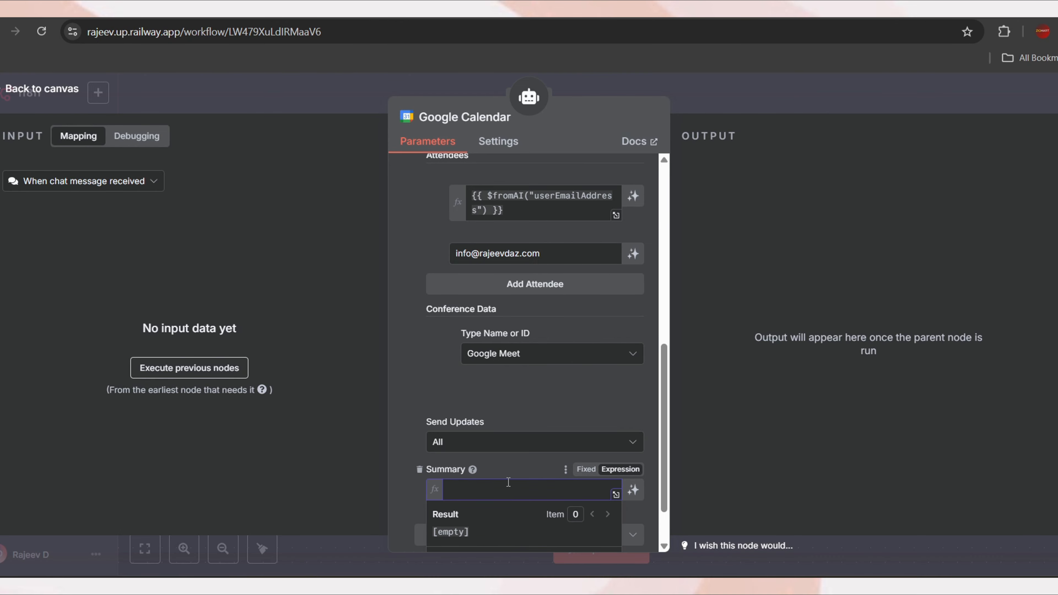
pyautogui.write('{{ ')
pyautogui.write('$fromAI(')
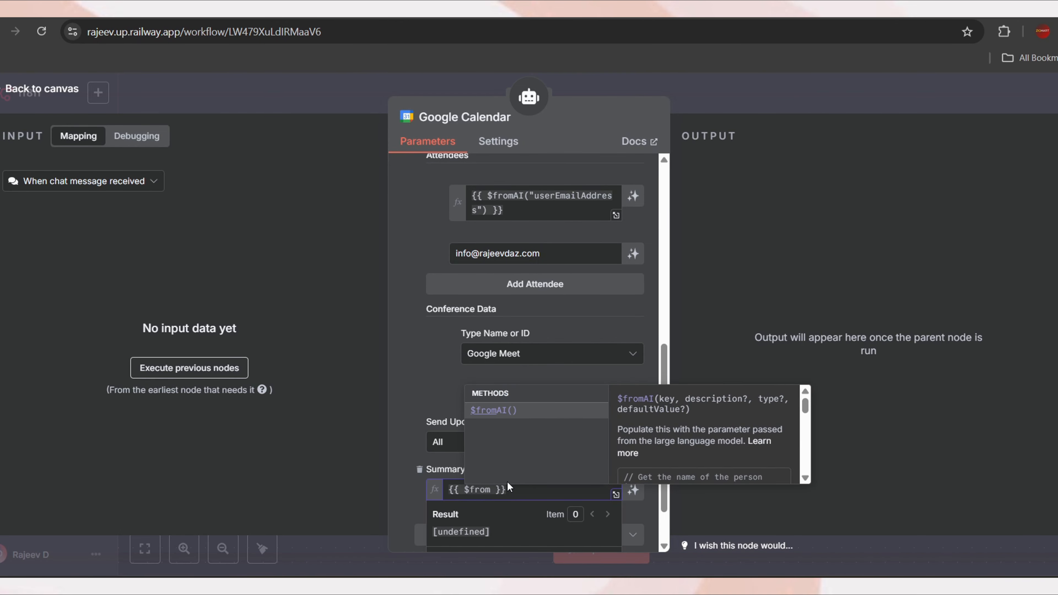
pyautogui.write('"summary')
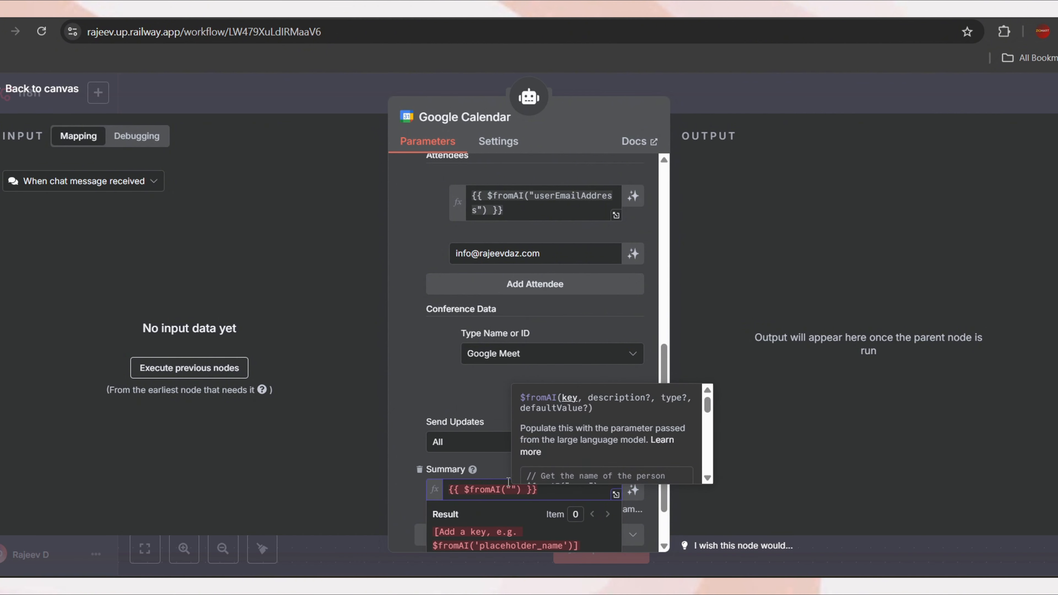
pyautogui.click(400, 499)
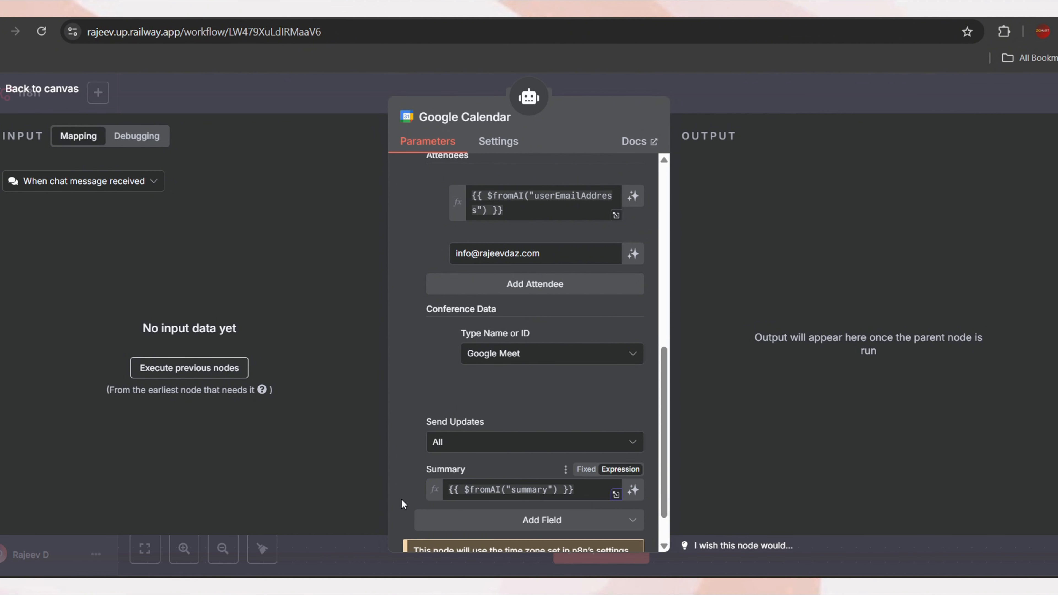
pyautogui.scroll(-1, 516, 470)
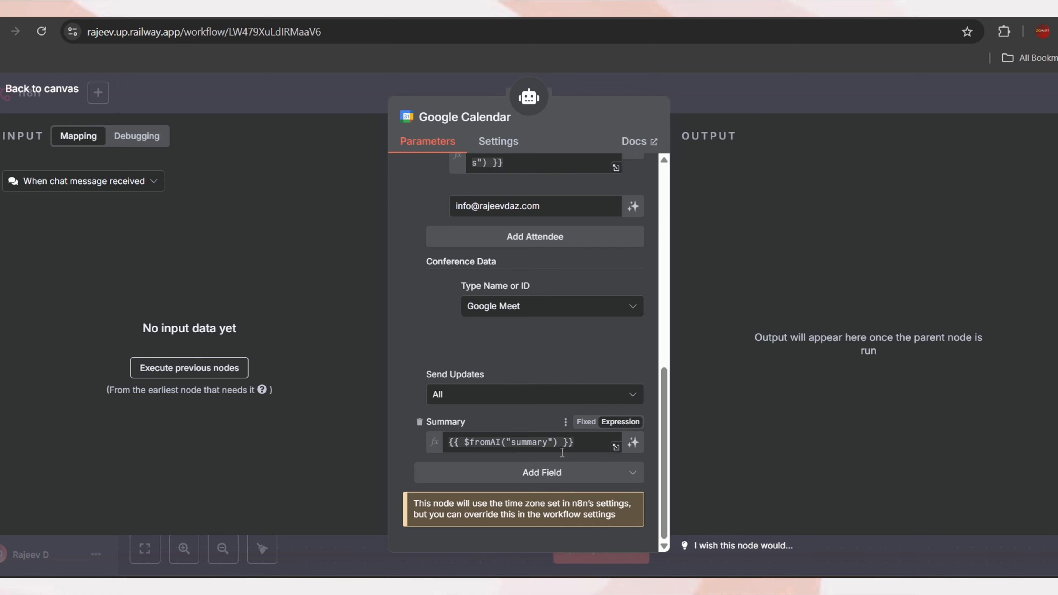
pyautogui.scroll(3, 530, 441)
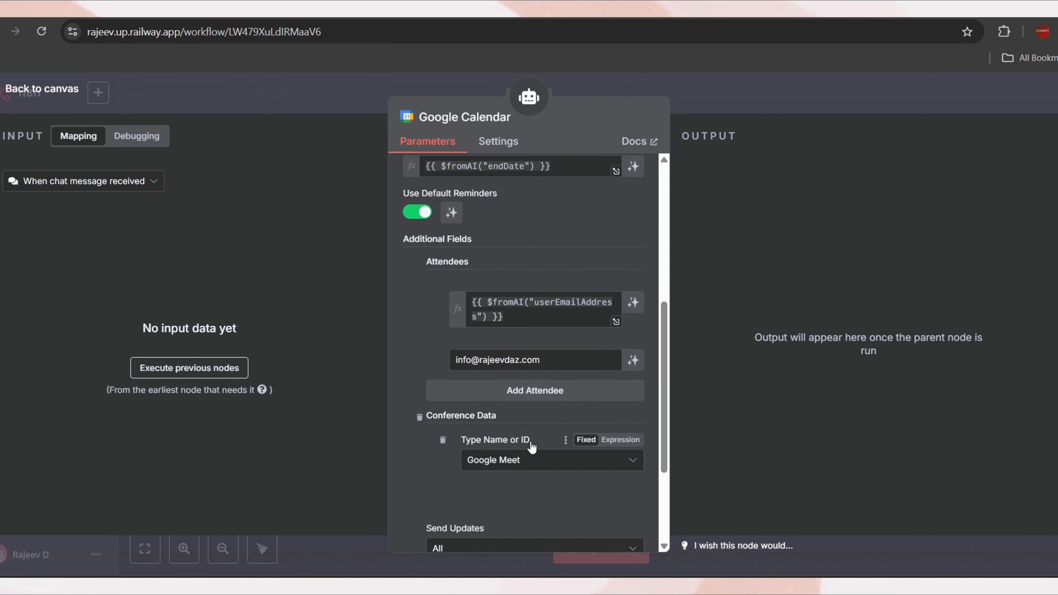
pyautogui.scroll(7, 530, 441)
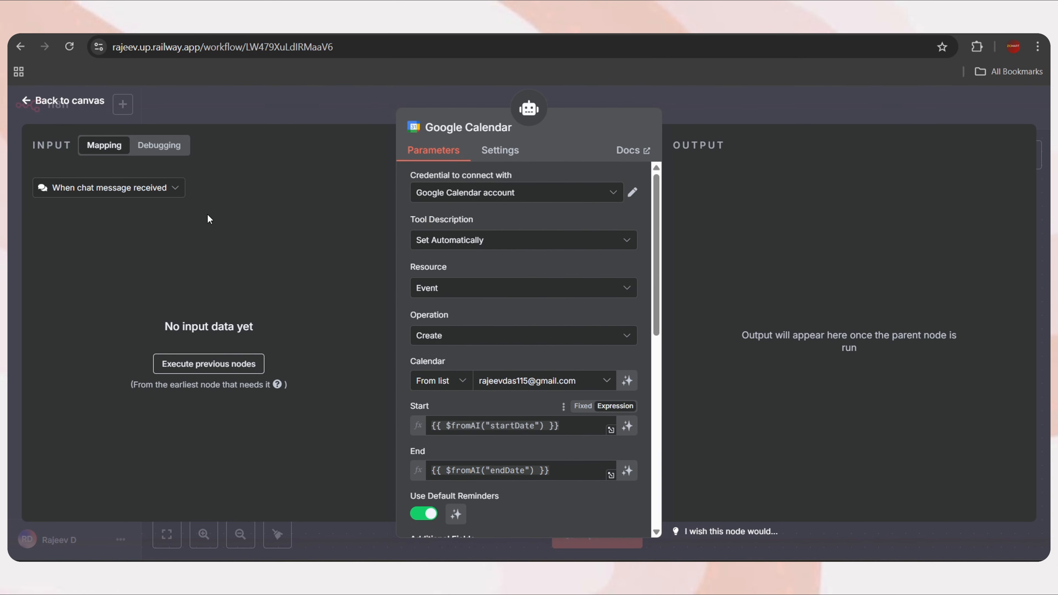
# In the test chat, send 'hi,' and 'whats your services' to the chatbot
pyautogui.click(70, 103)
pyautogui.click(592, 535)
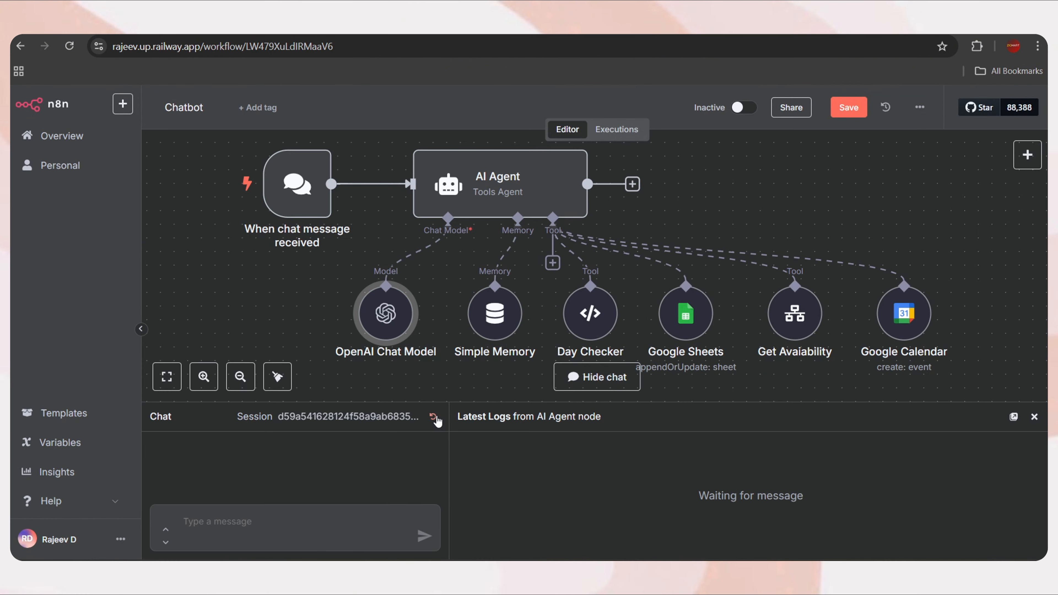
pyautogui.click(273, 515)
pyautogui.write('hi')
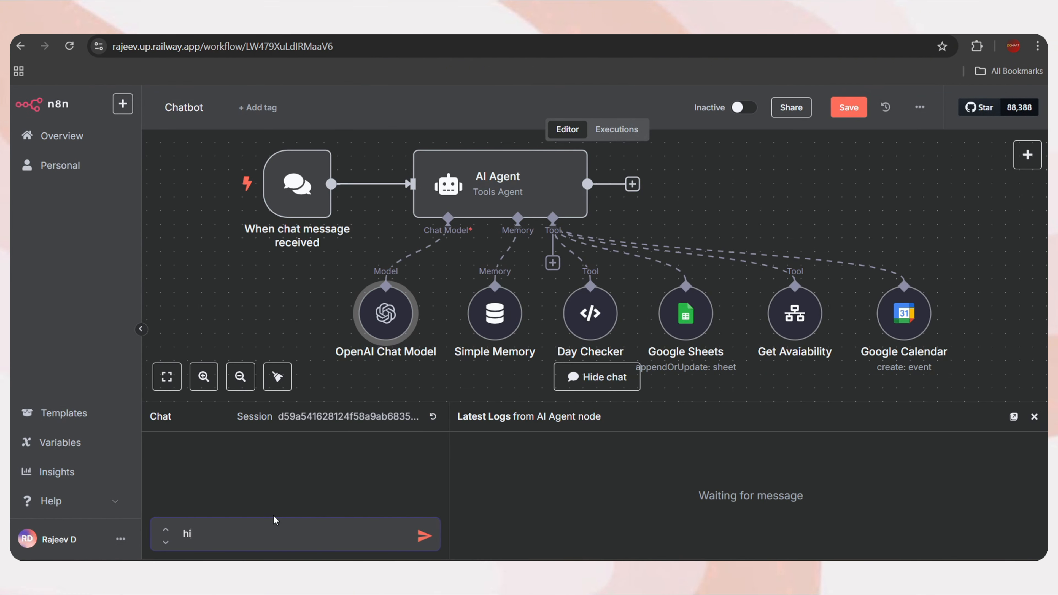
pyautogui.write(',')
pyautogui.press('Return')
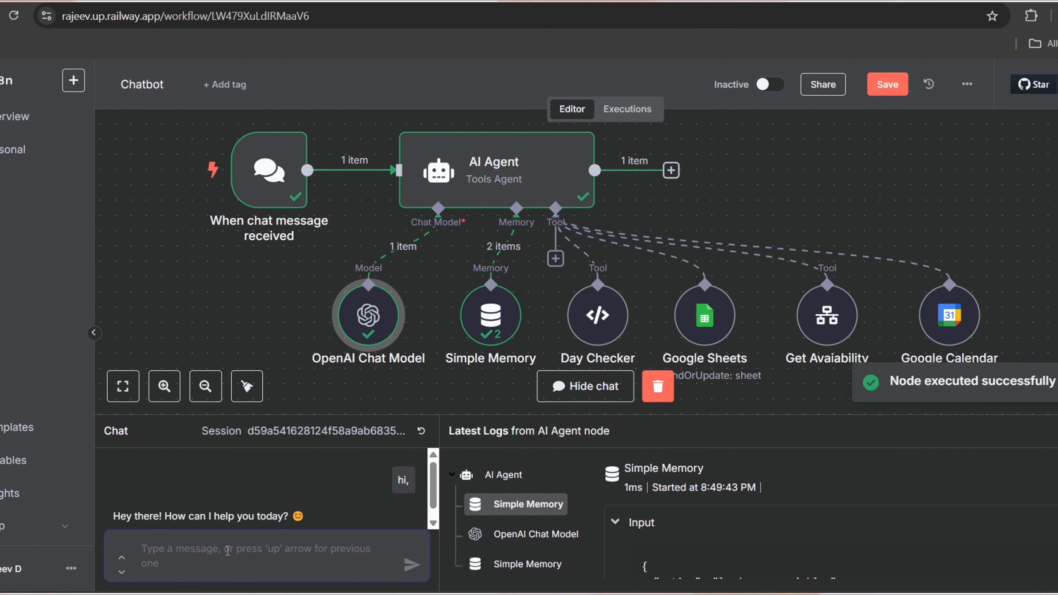
pyautogui.write('whats your services')
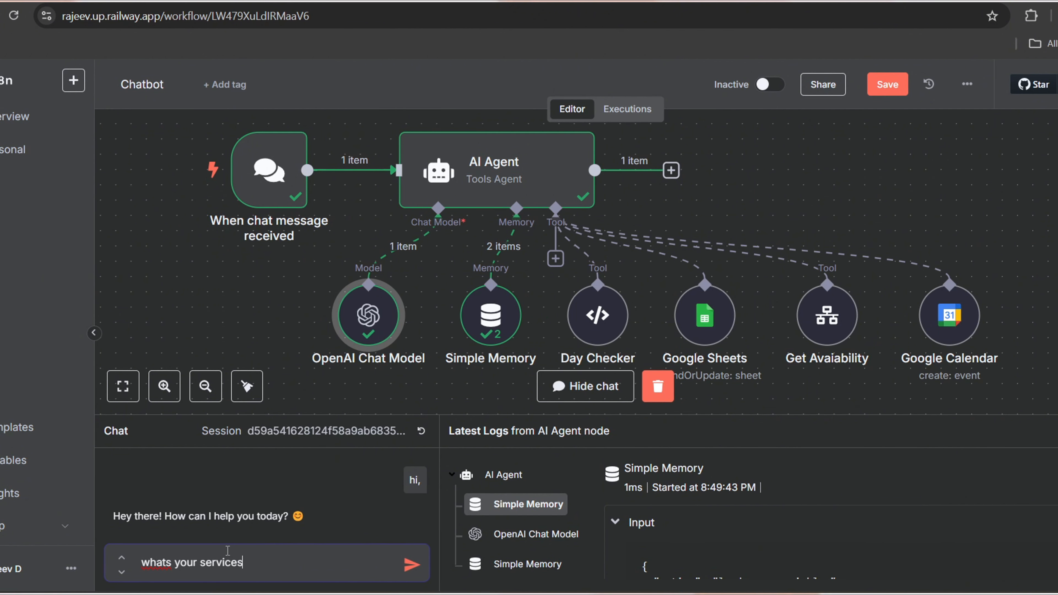
pyautogui.press('Return')
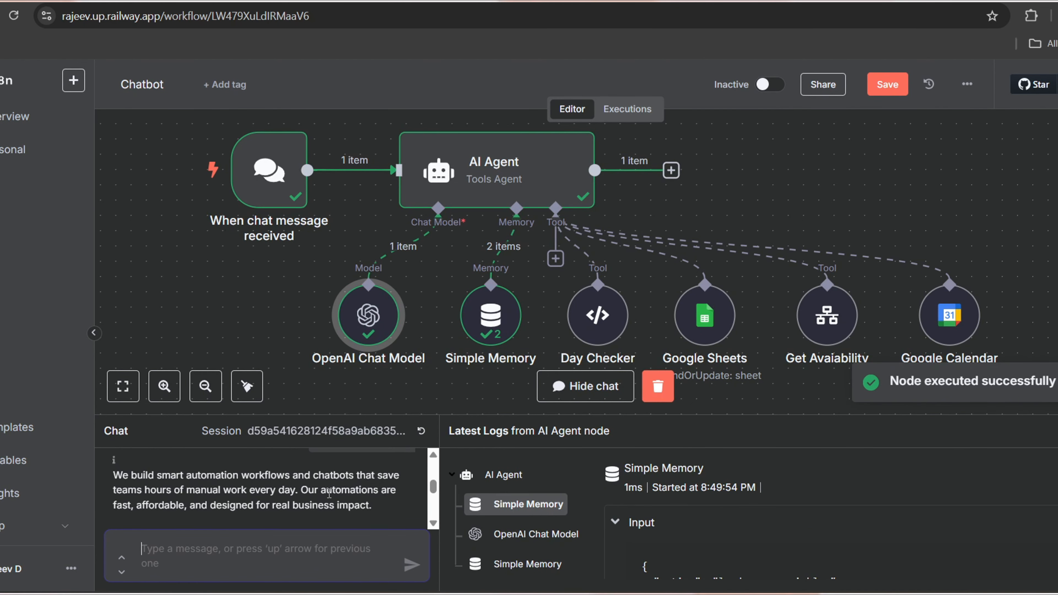
# Reply with the user's first name and e-mail address, then inspect the Google Sheets node's data
pyautogui.scroll(-3, 194, 487)
pyautogui.scroll(-2, 193, 512)
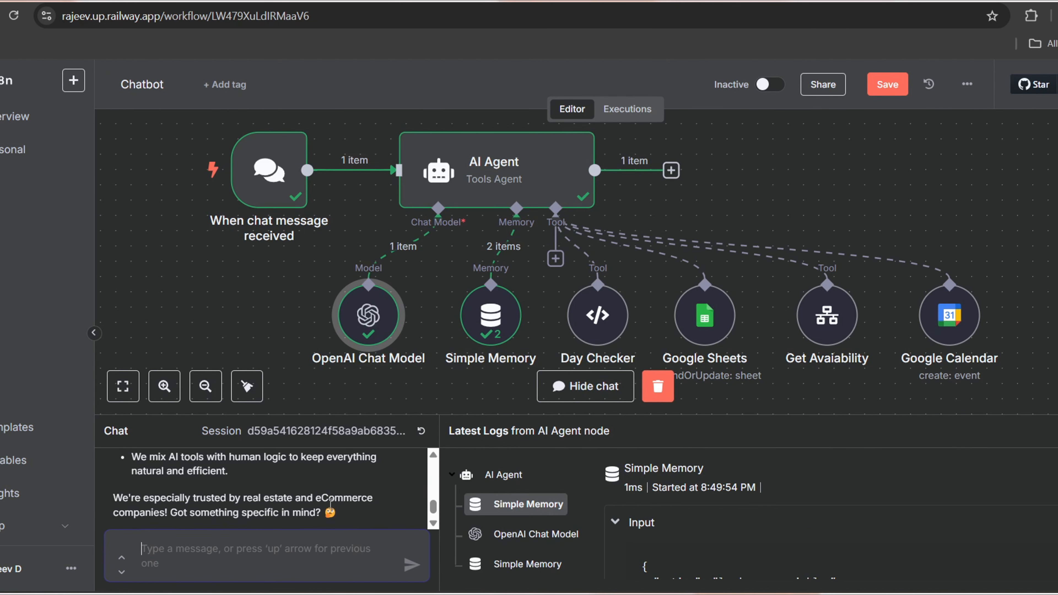
pyautogui.write('daz')
pyautogui.press('Return')
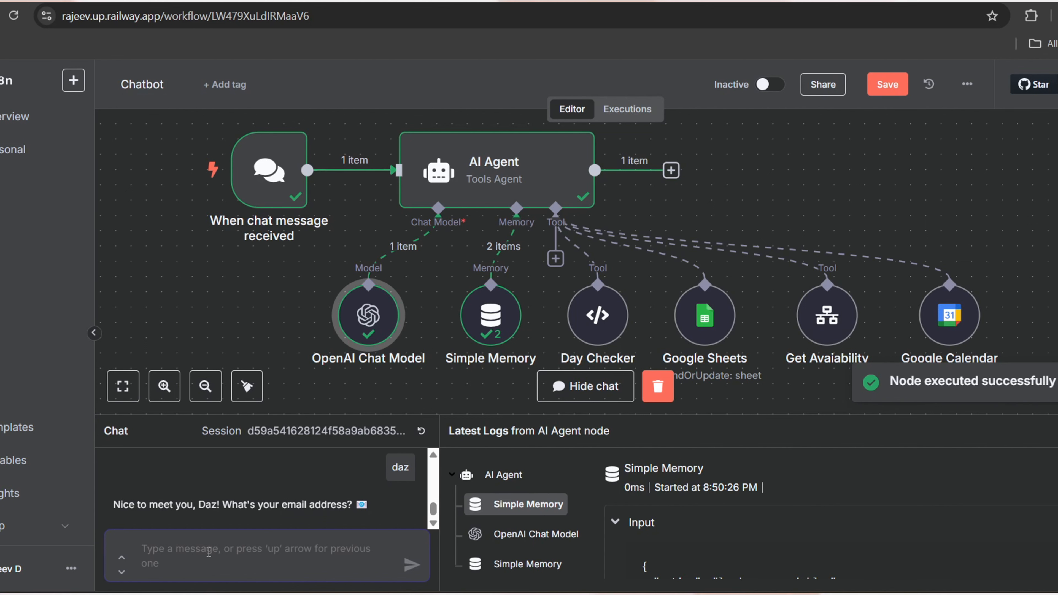
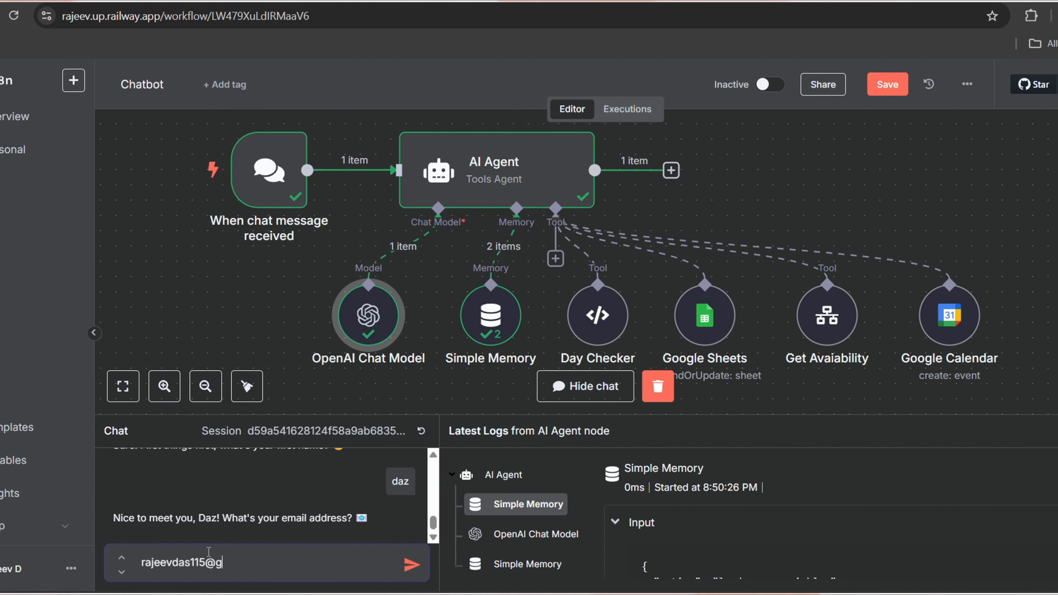
pyautogui.press('Return')
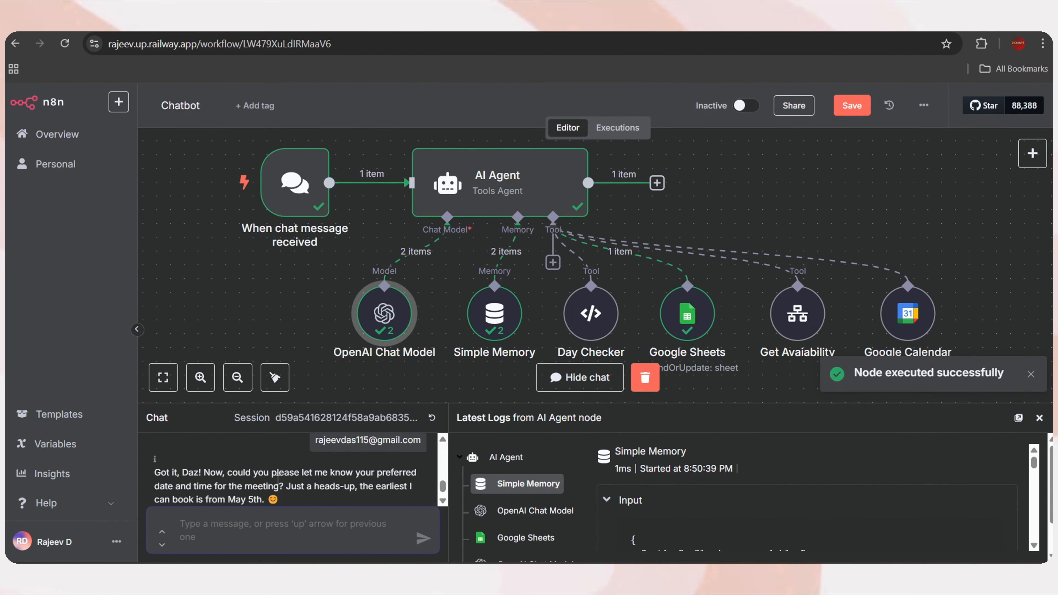
pyautogui.doubleClick(687, 313)
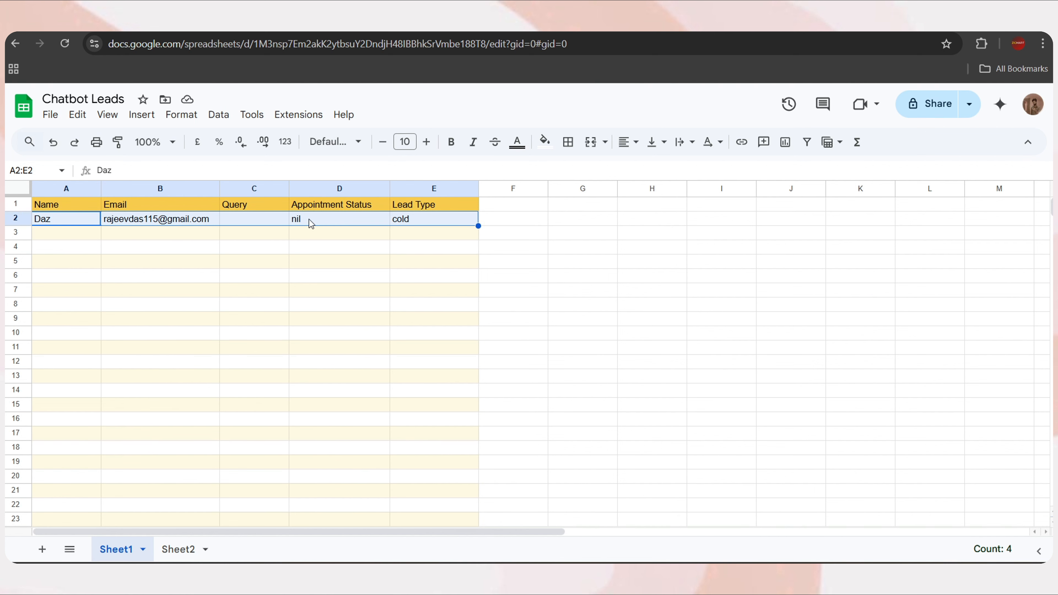
pyautogui.click(230, 216)
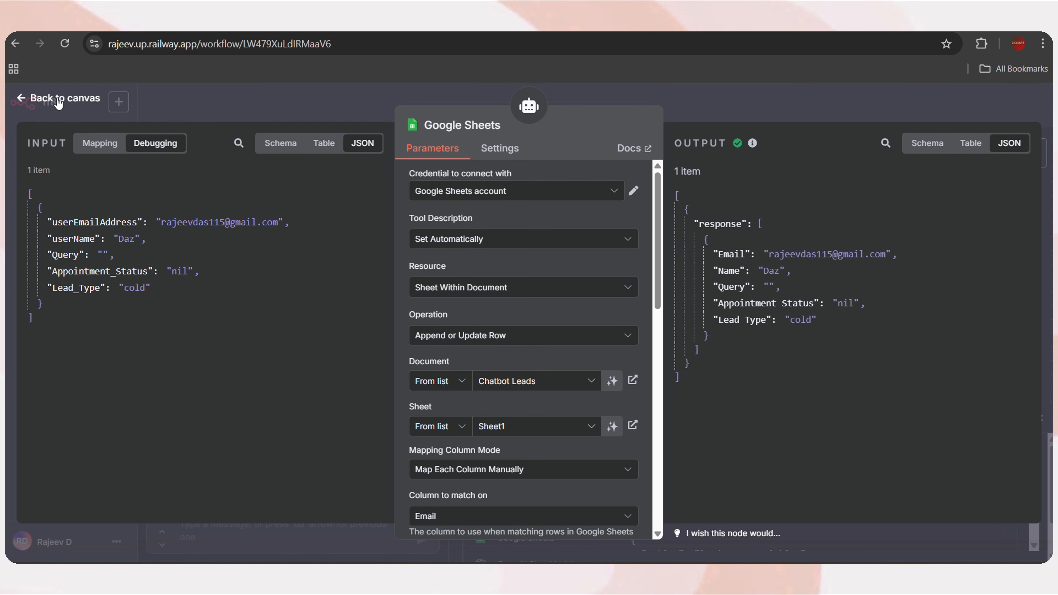
pyautogui.click(59, 100)
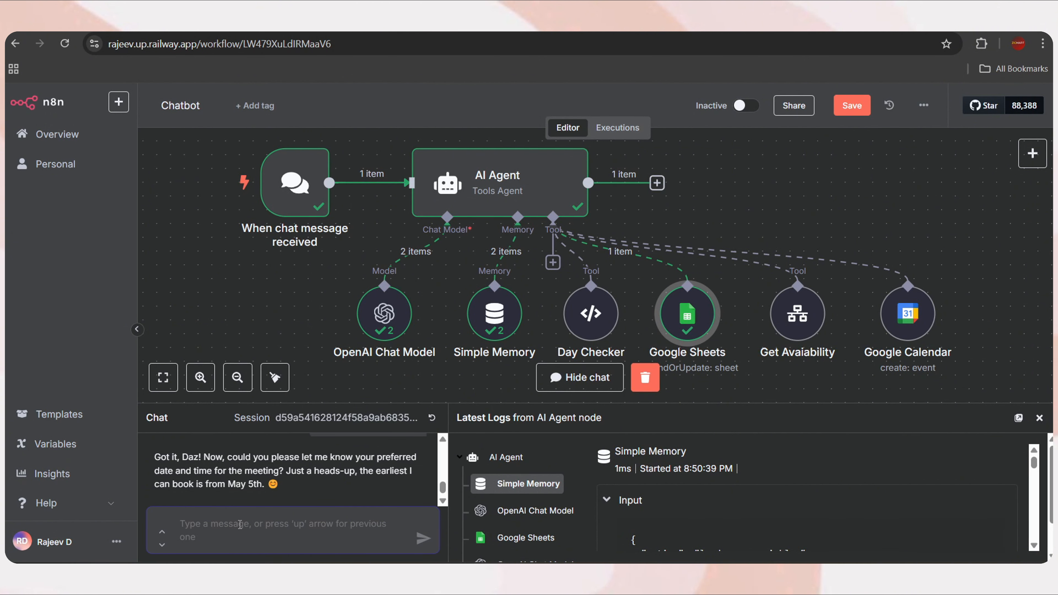
# Send 'may 11' and confirm Day Checker returned SUNDAY for 2025-05-11
pyautogui.write('may ')
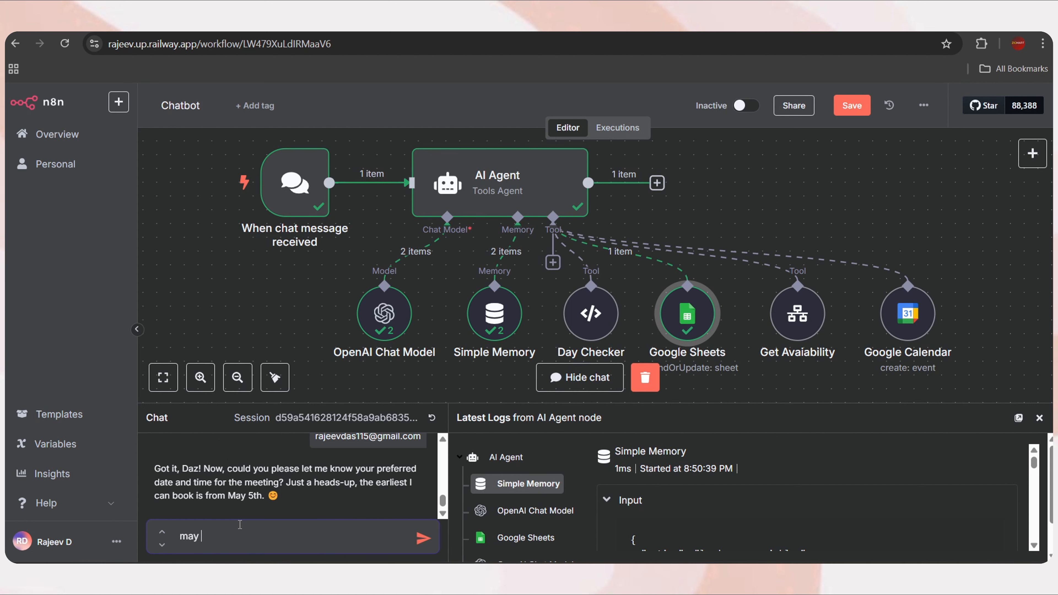
pyautogui.write('11th')
pyautogui.press('Return')
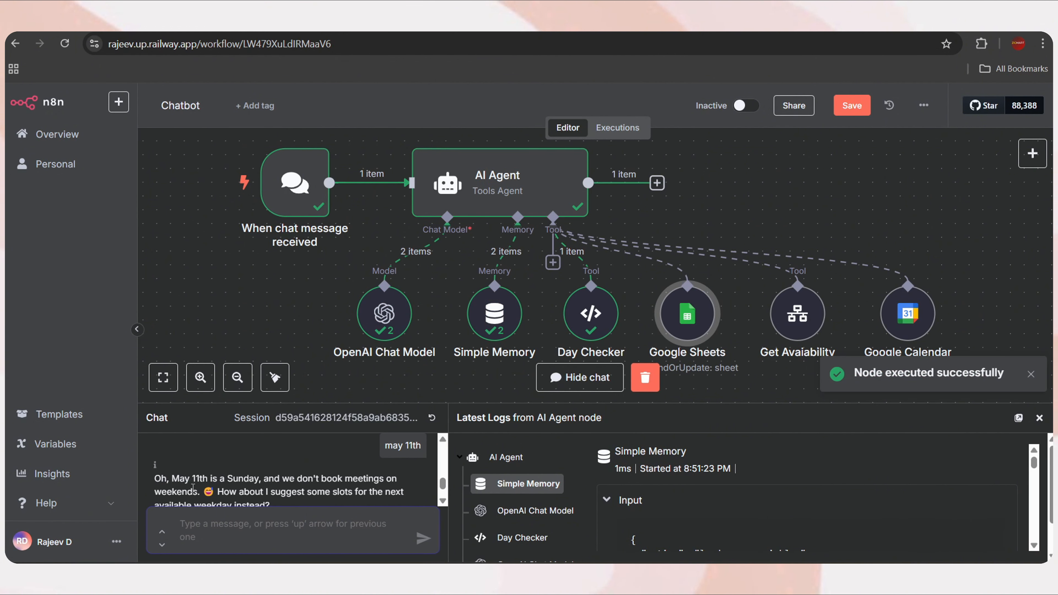
pyautogui.doubleClick(591, 313)
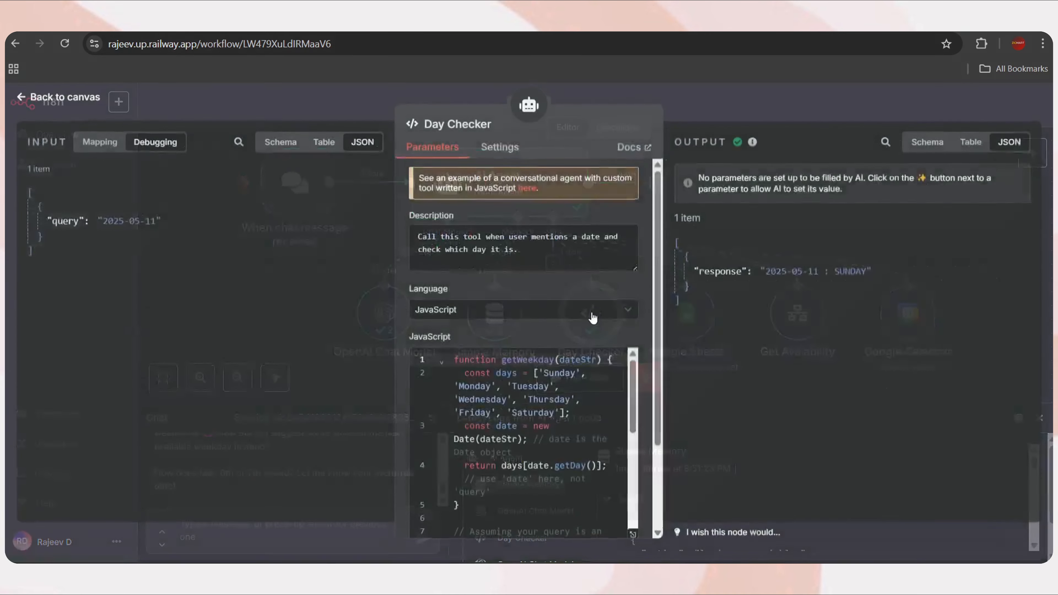
pyautogui.moveTo(157, 225); pyautogui.dragTo(103, 224)
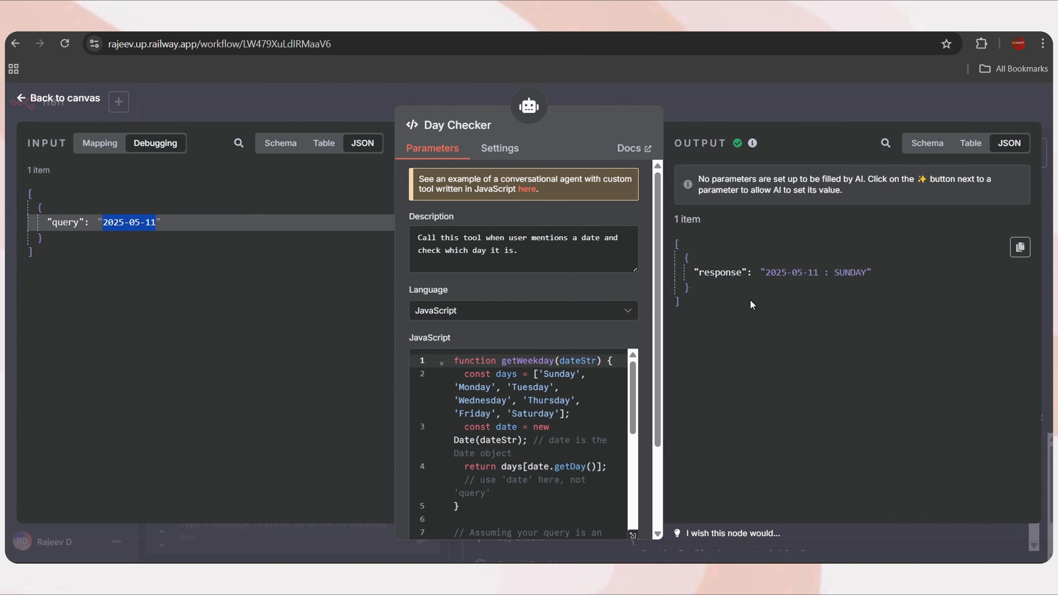
pyautogui.scroll(-3, 581, 377)
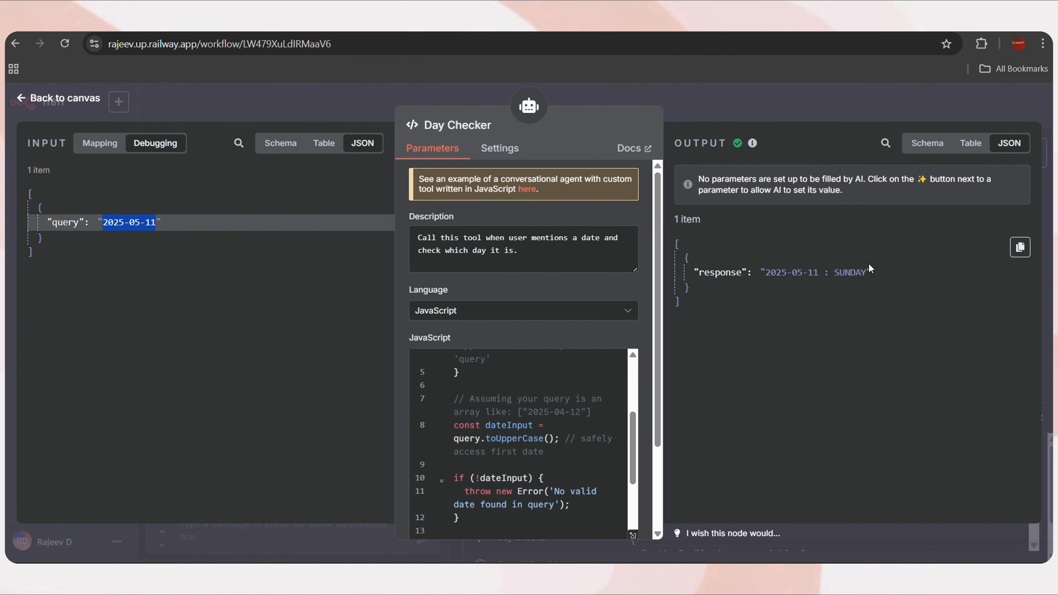
pyautogui.moveTo(869, 273); pyautogui.dragTo(766, 272)
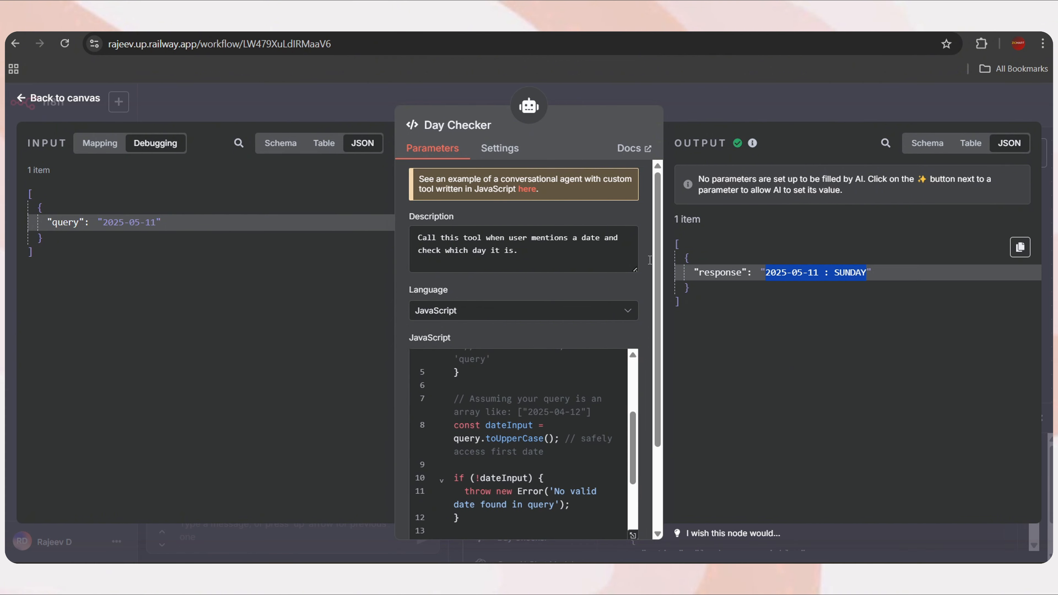
pyautogui.click(80, 100)
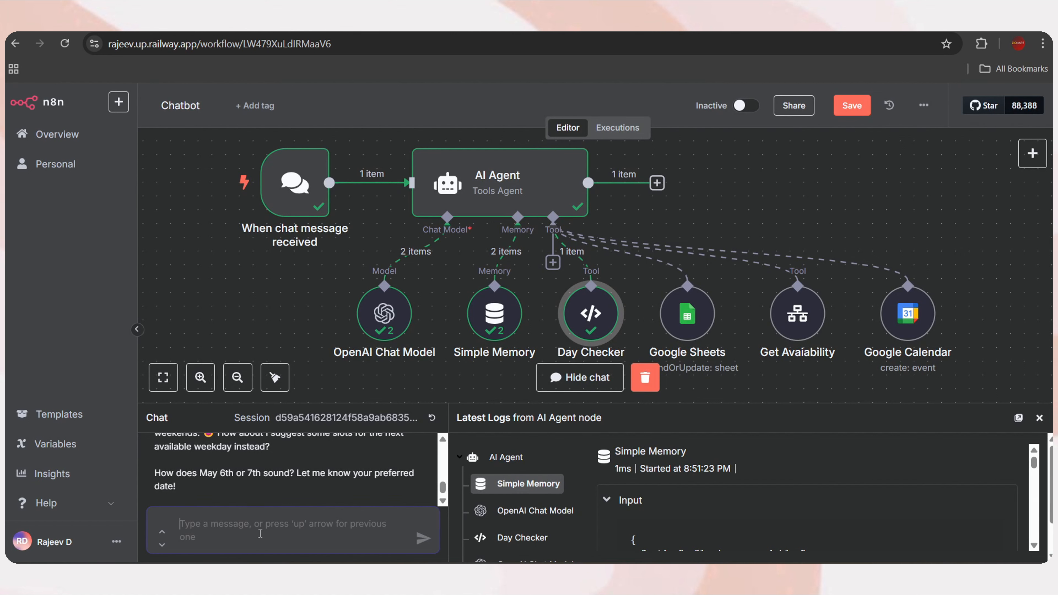
# Reply that May 6th works, check the calendar for that day, and request 10am
pyautogui.write('may')
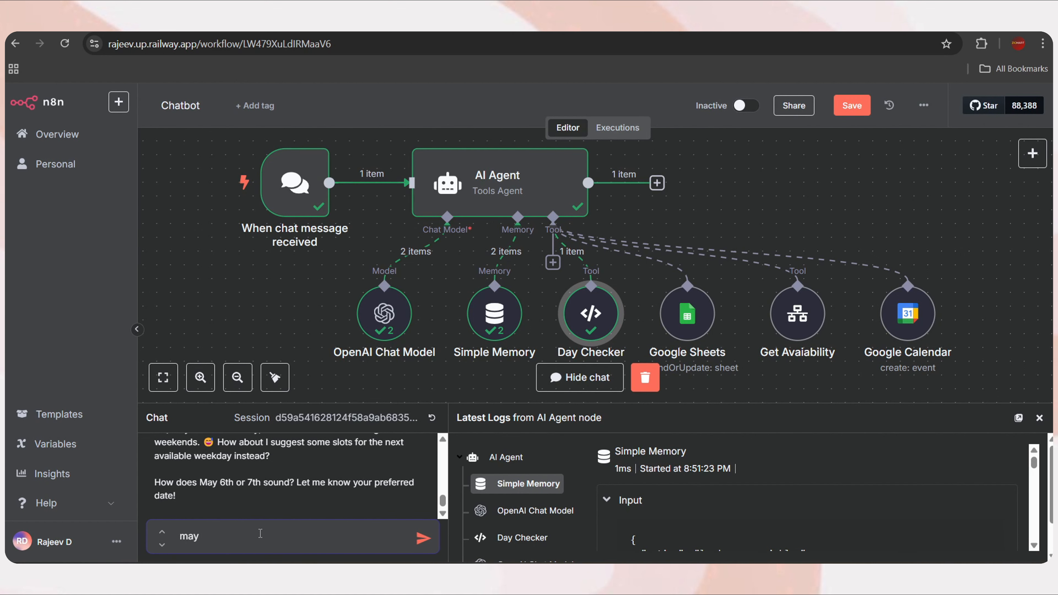
pyautogui.write(' 6th works for me')
pyautogui.press('Return')
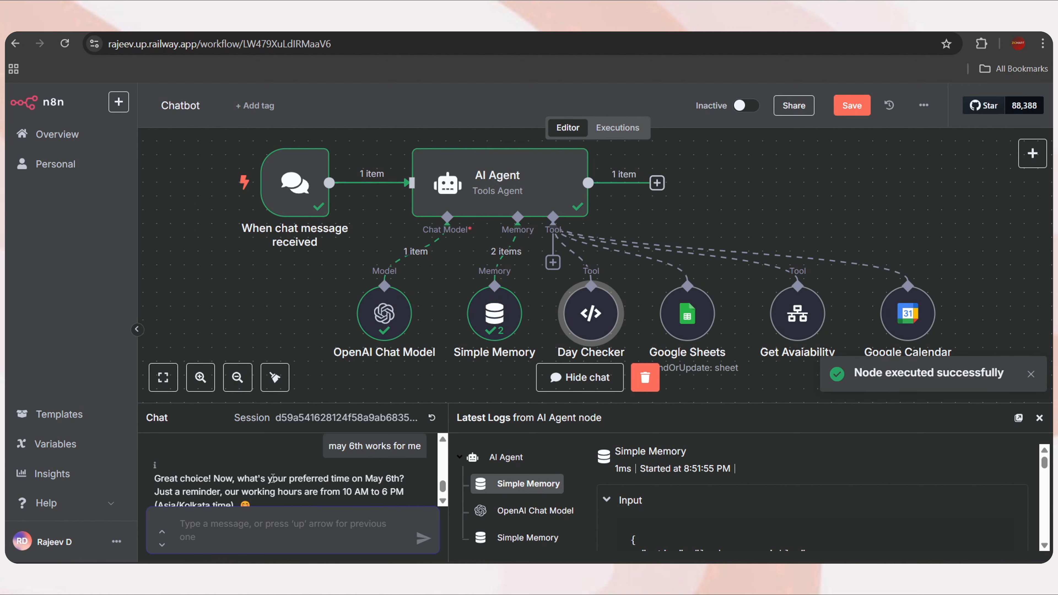
pyautogui.click(333, 19)
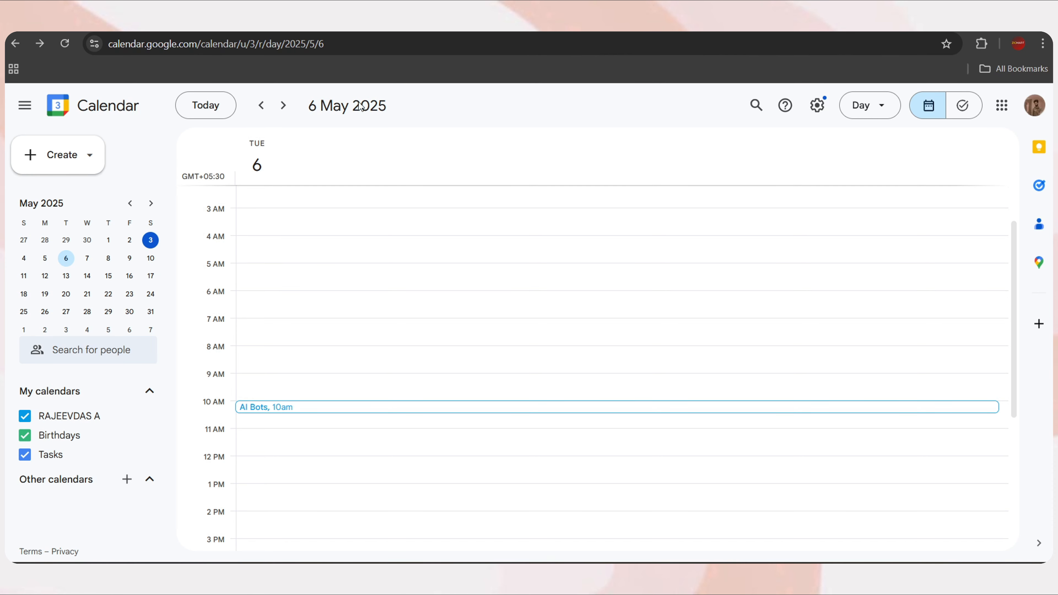
pyautogui.click(225, 18)
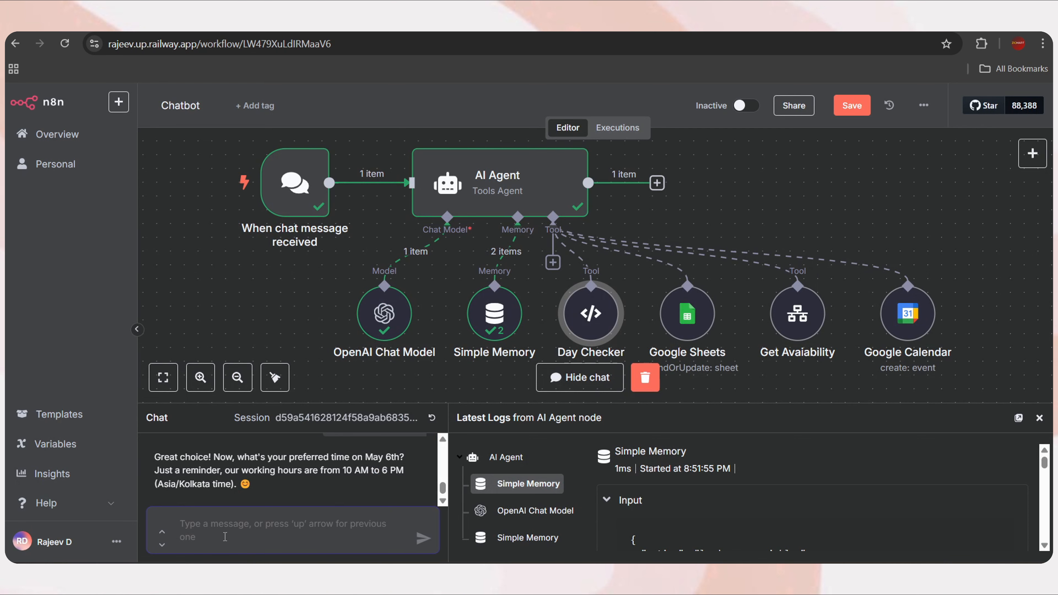
pyautogui.write('10m')
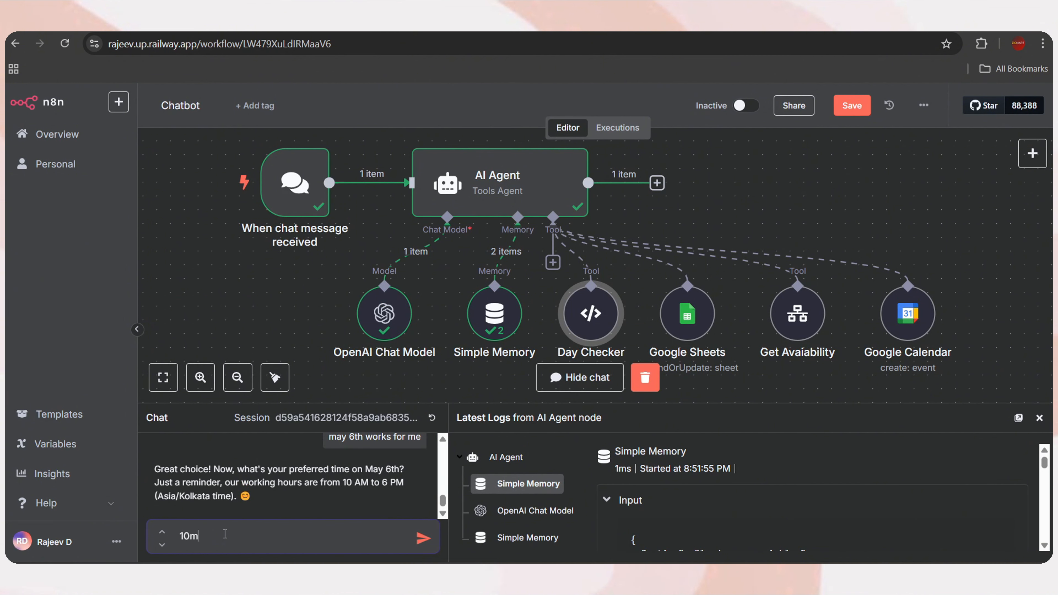
pyautogui.write('m')
pyautogui.press('Return')
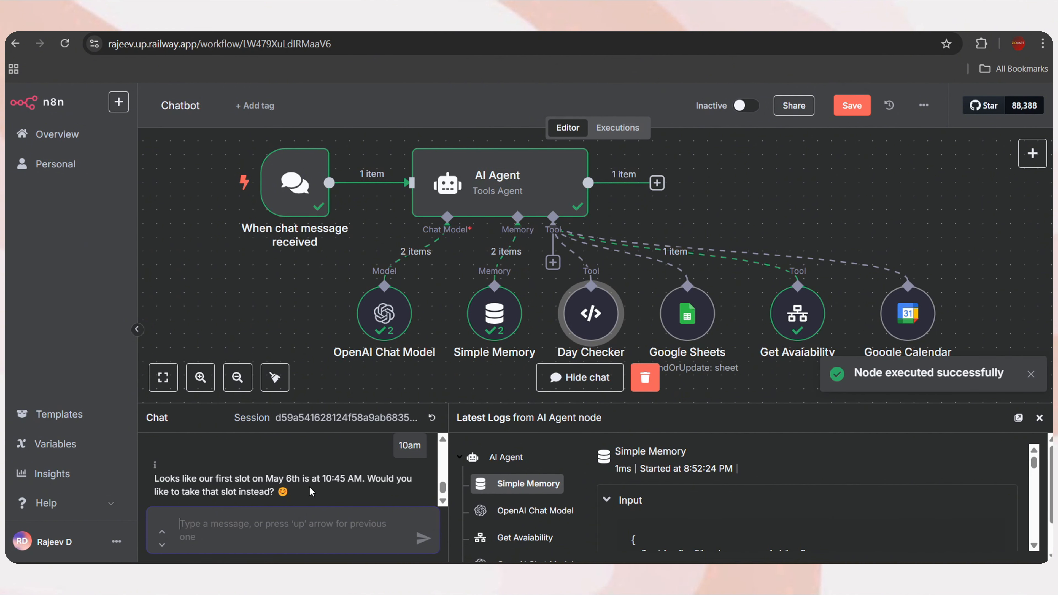
# Check Get Availability's first free slot at 10:45 and accept it with 'yes'
pyautogui.doubleClick(810, 318)
pyautogui.moveTo(768, 255); pyautogui.dragTo(795, 254)
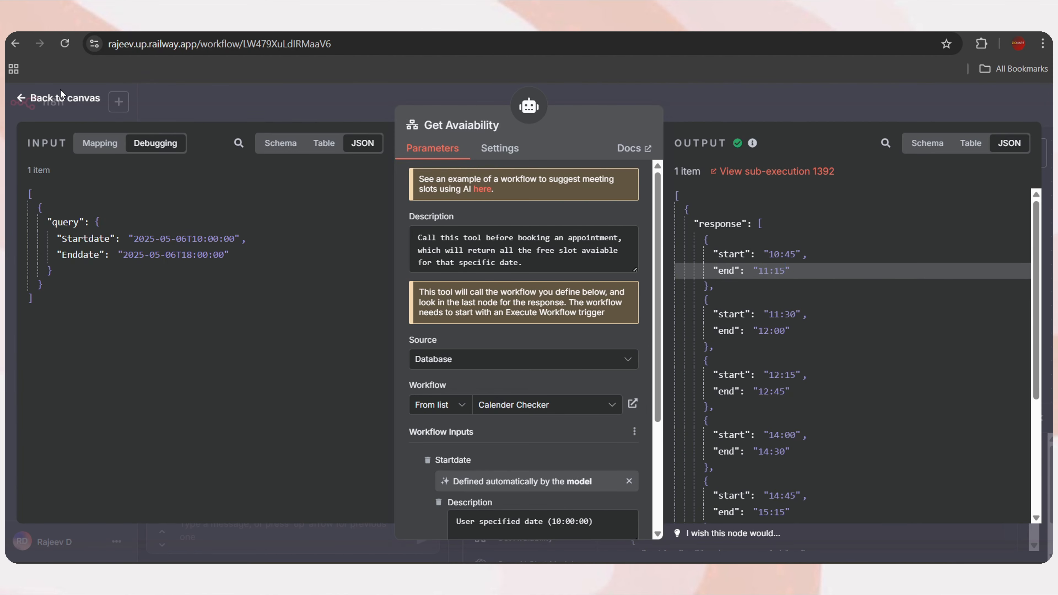
pyautogui.press('Escape')
pyautogui.click(277, 523)
pyautogui.write('yes')
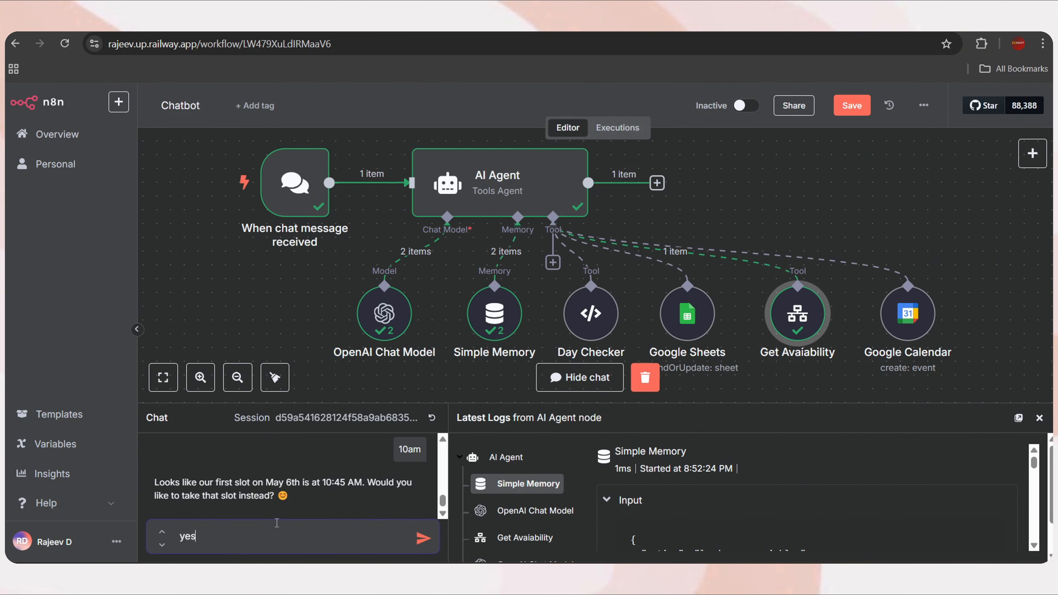
pyautogui.press('Return')
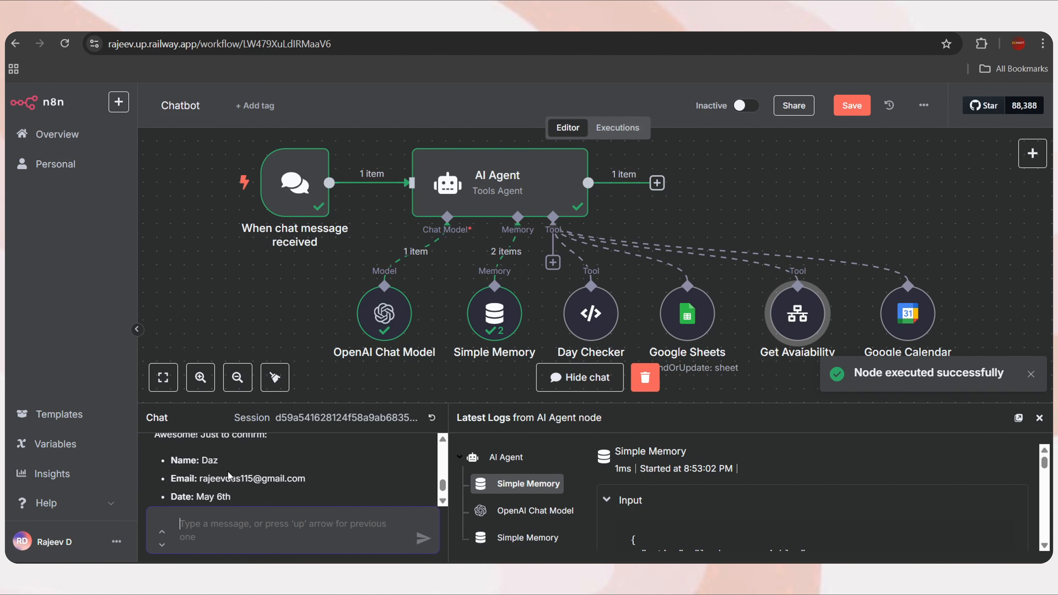
# Give the meeting topic as AI chatbot and confirm the appointment details
pyautogui.scroll(-3, 267, 482)
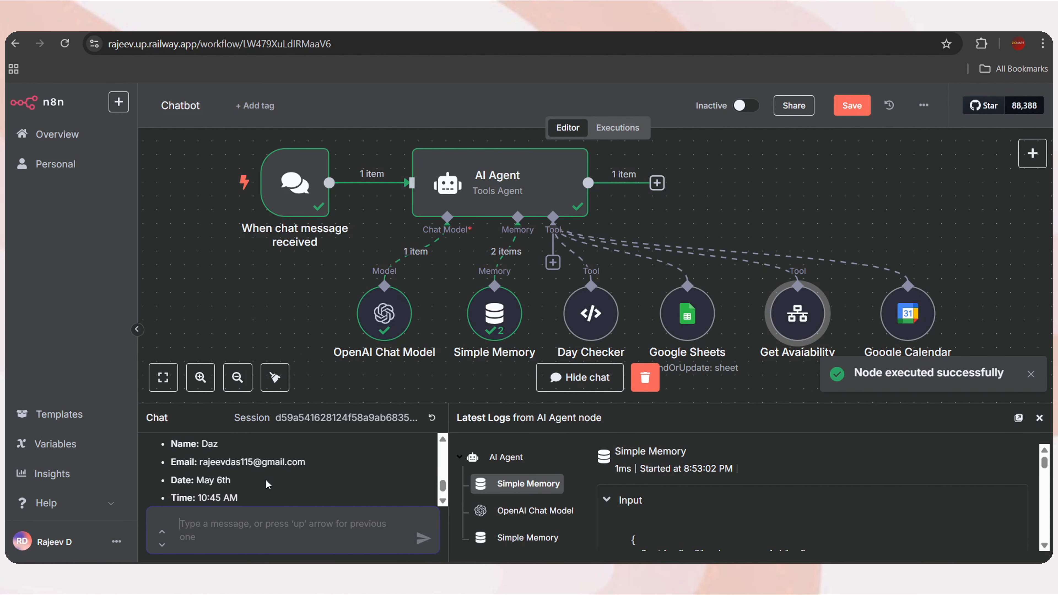
pyautogui.scroll(-1, 246, 486)
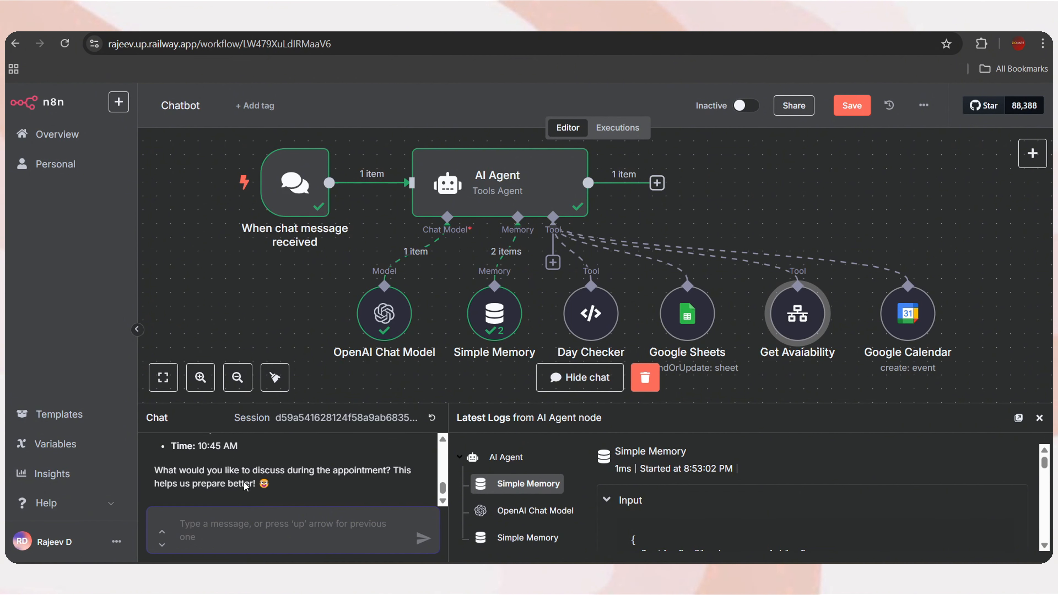
pyautogui.write('about ai chatbot')
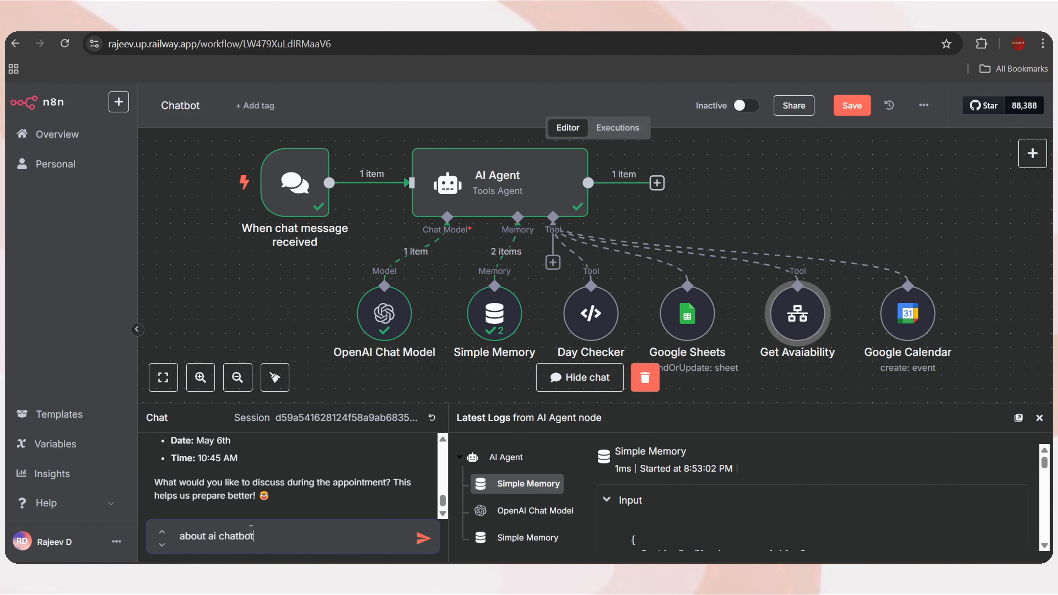
pyautogui.press('Return')
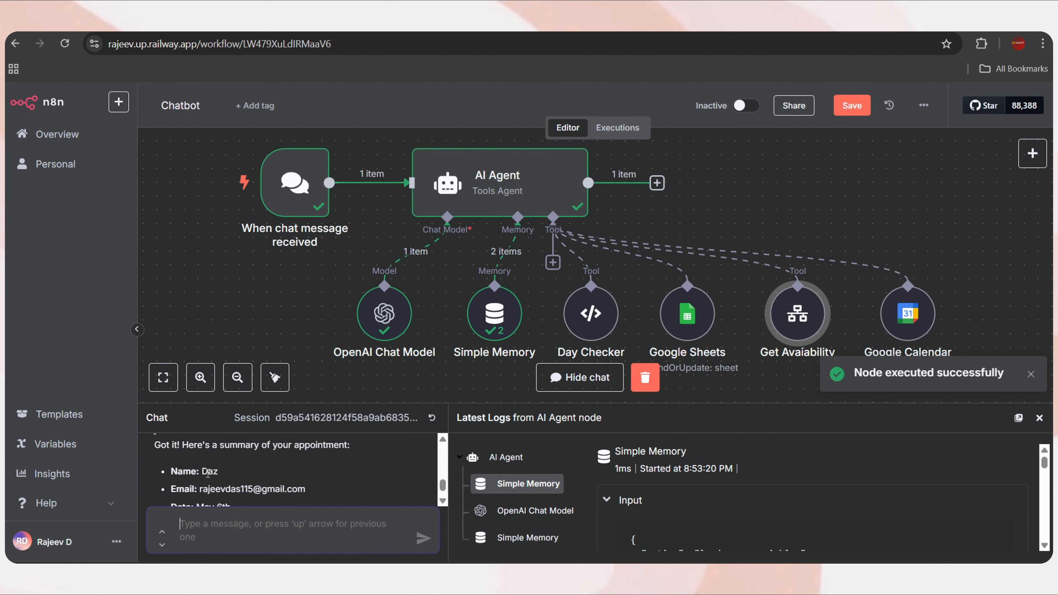
pyautogui.scroll(-2, 280, 470)
pyautogui.write('yes please')
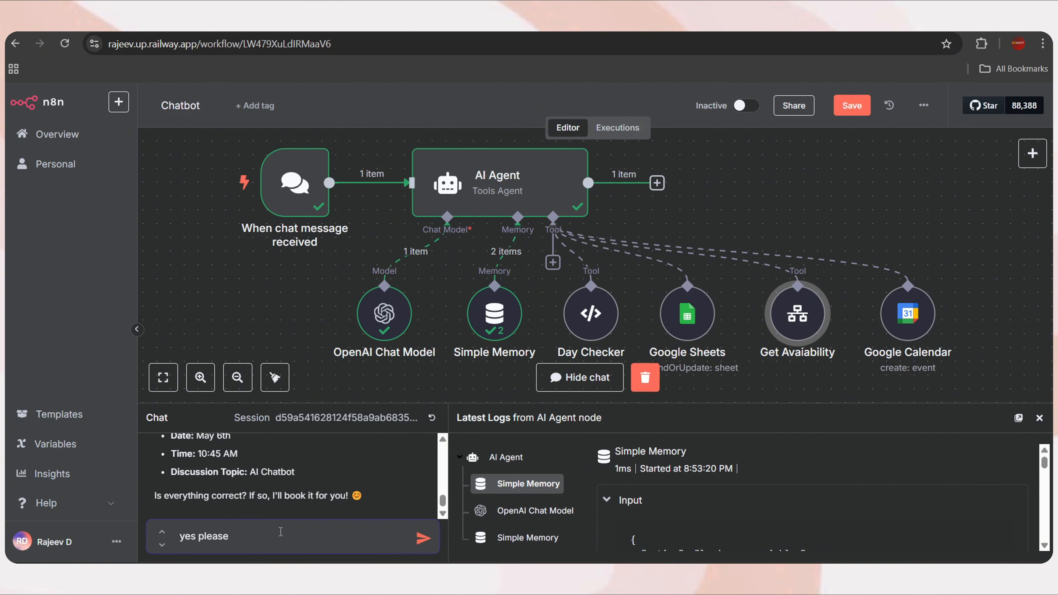
pyautogui.press('Return')
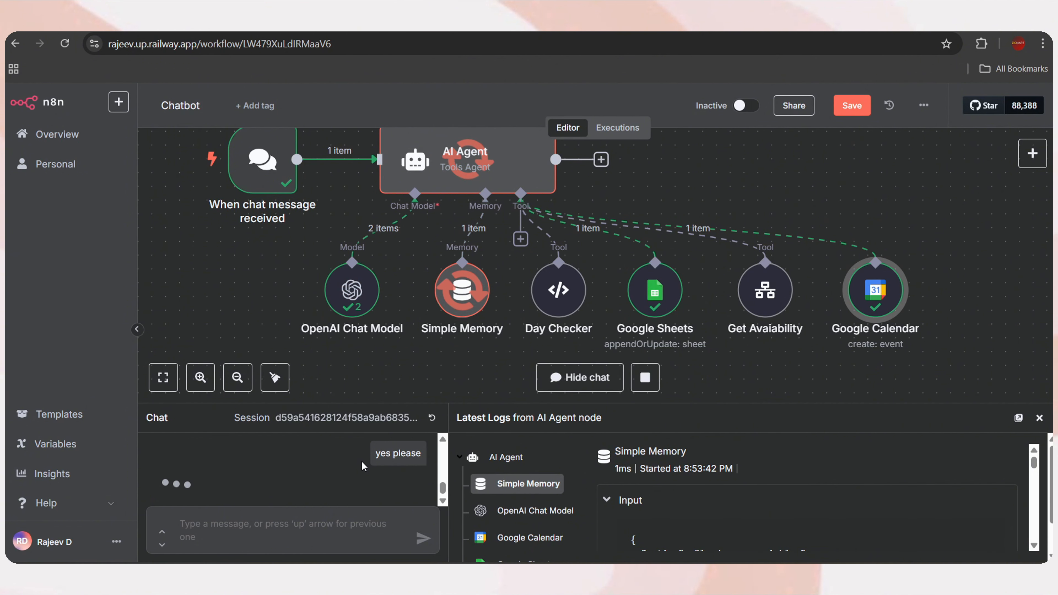
# Verify the Google Sheets row: Query 'AI Chatbot', booked status, and lead type hot
pyautogui.scroll(-3, 328, 467)
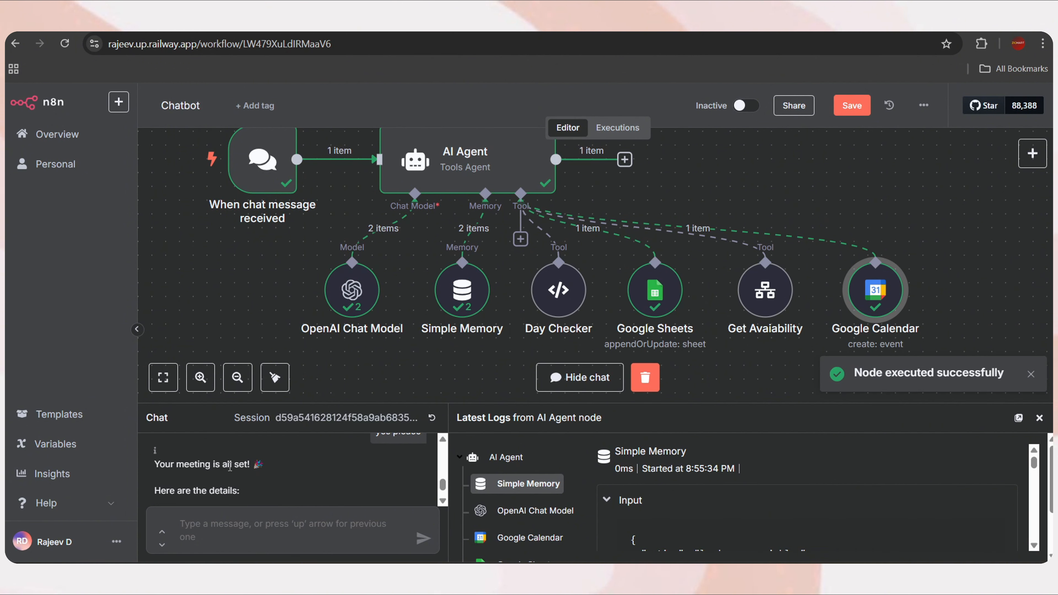
pyautogui.scroll(-1, 242, 467)
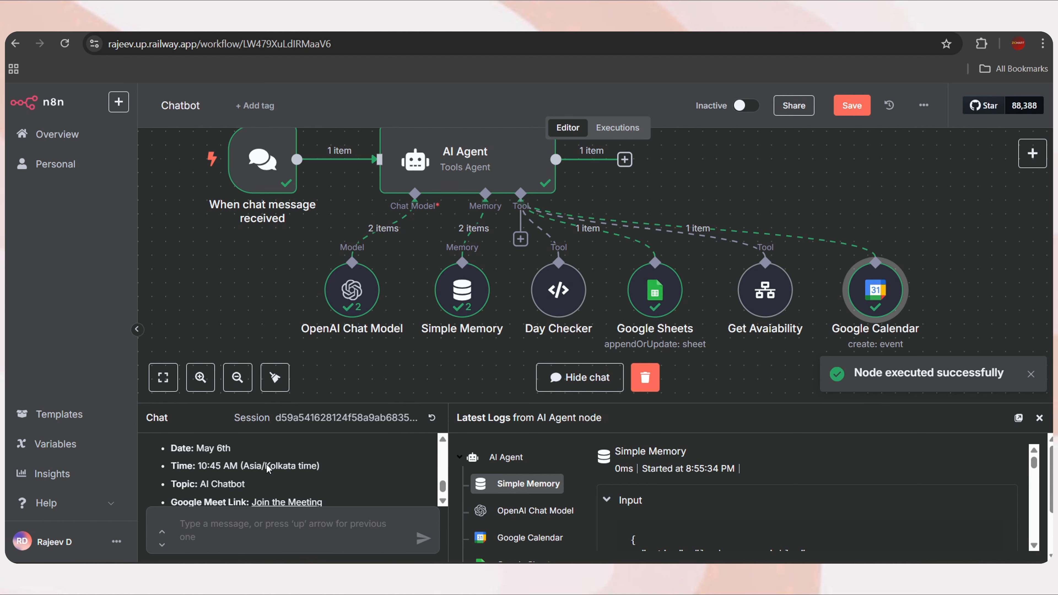
pyautogui.scroll(-1, 223, 464)
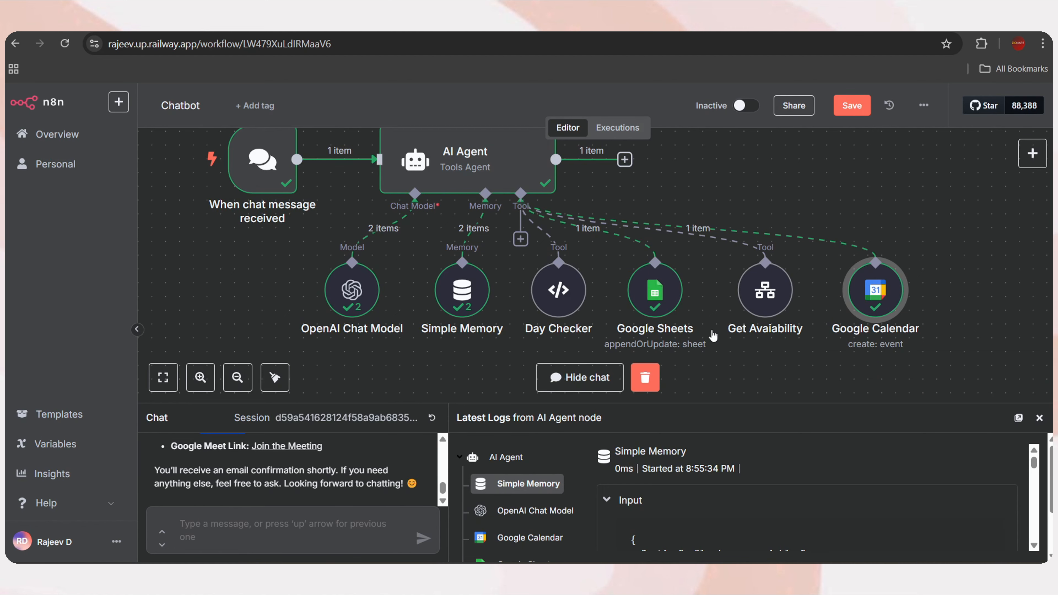
pyautogui.click(657, 301)
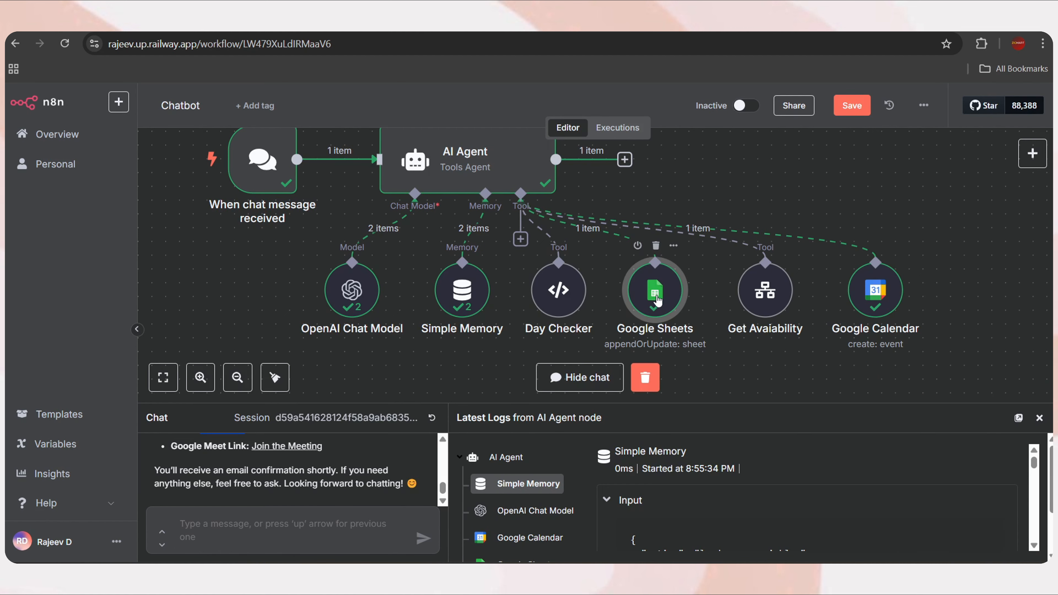
pyautogui.doubleClick(657, 301)
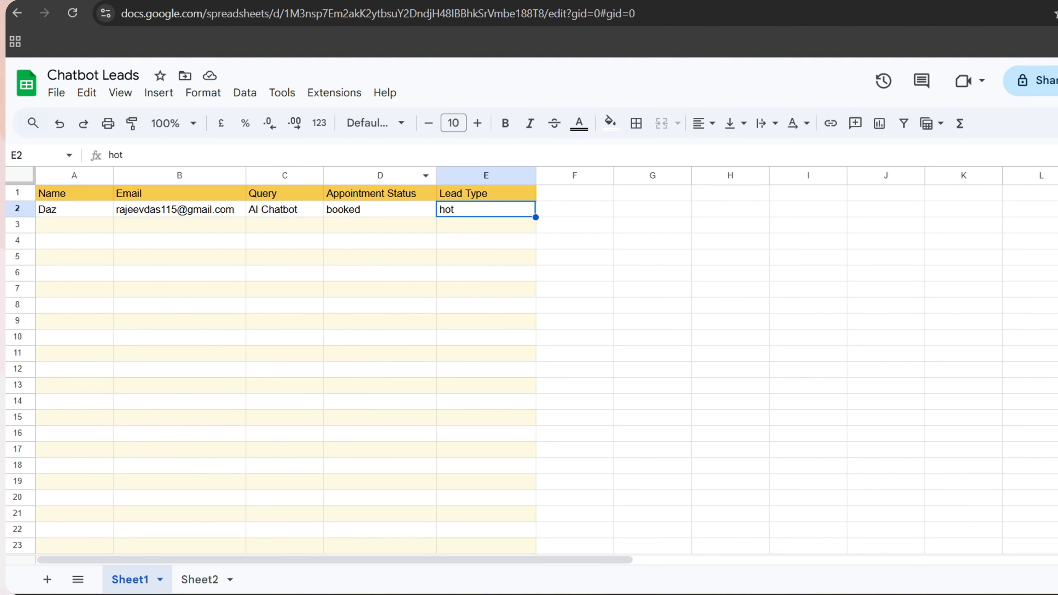
pyautogui.click(278, 213)
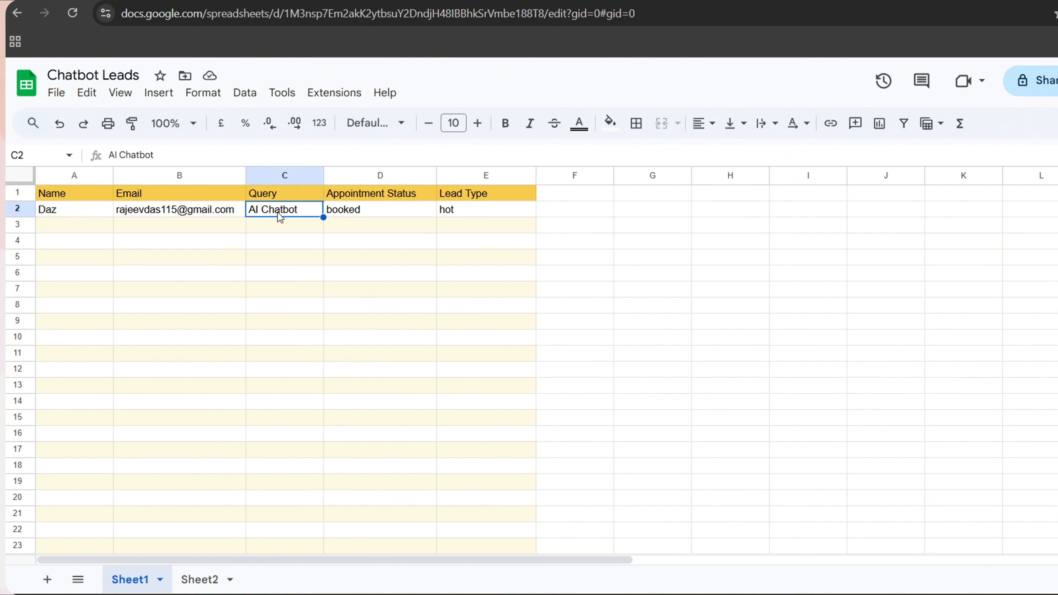
pyautogui.click(365, 210)
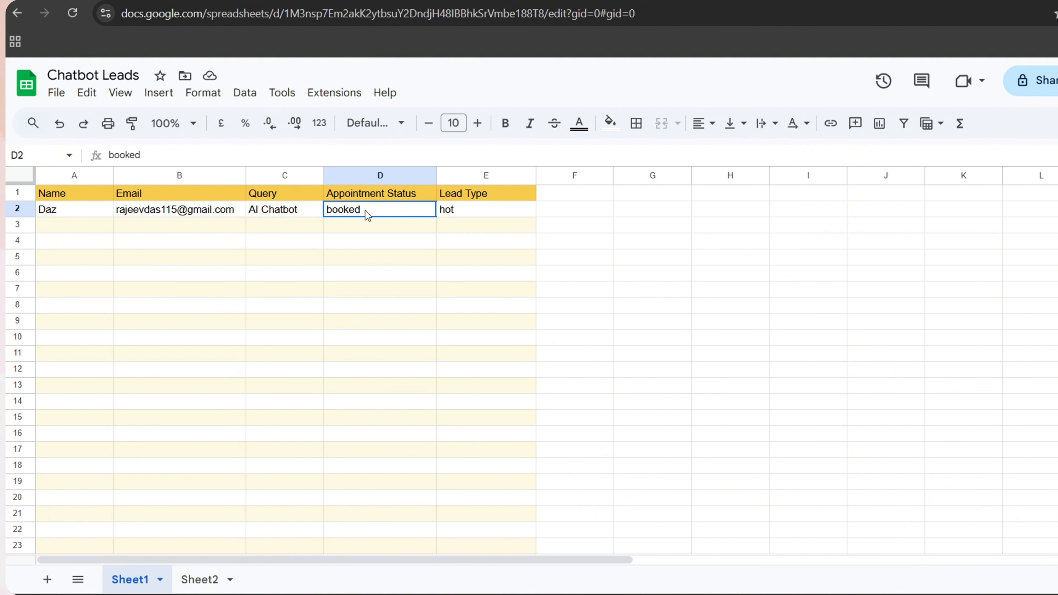
pyautogui.click(456, 213)
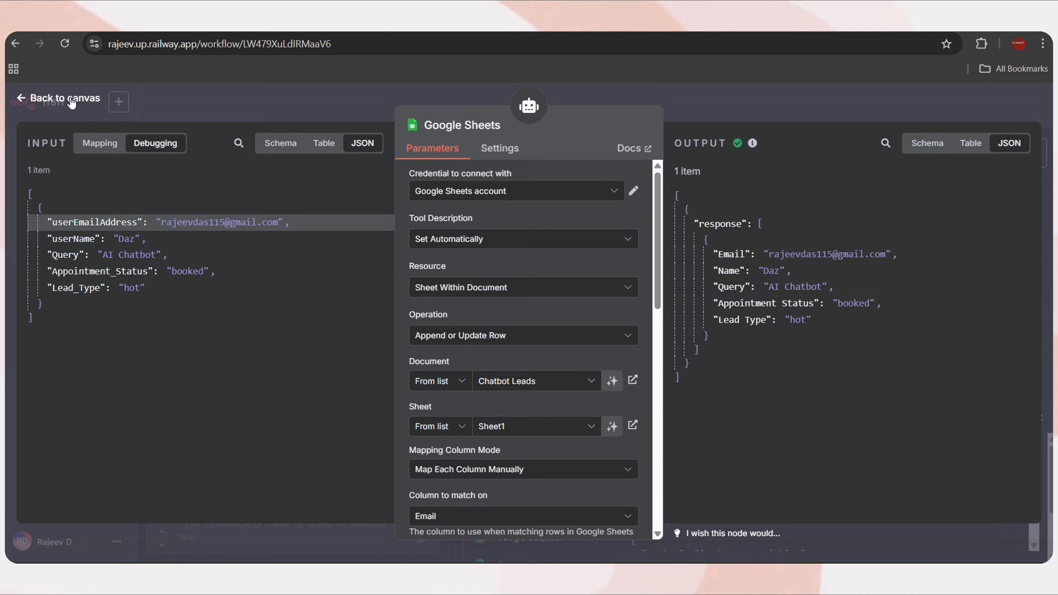
pyautogui.click(72, 101)
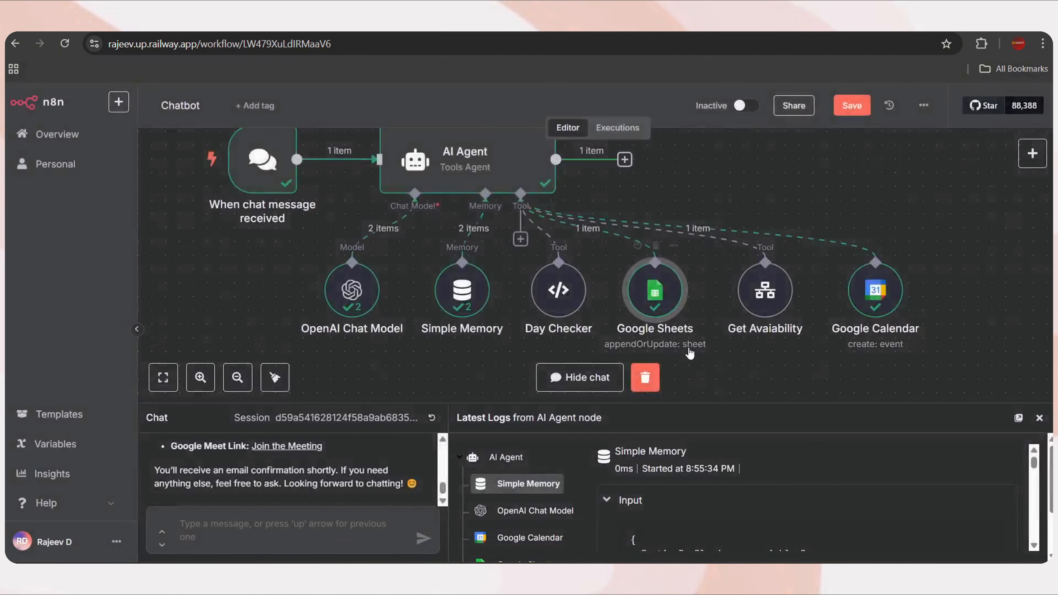
# Confirm the Google Calendar run booked the meeting on 6 May, 10:45–11:15am
pyautogui.doubleClick(874, 294)
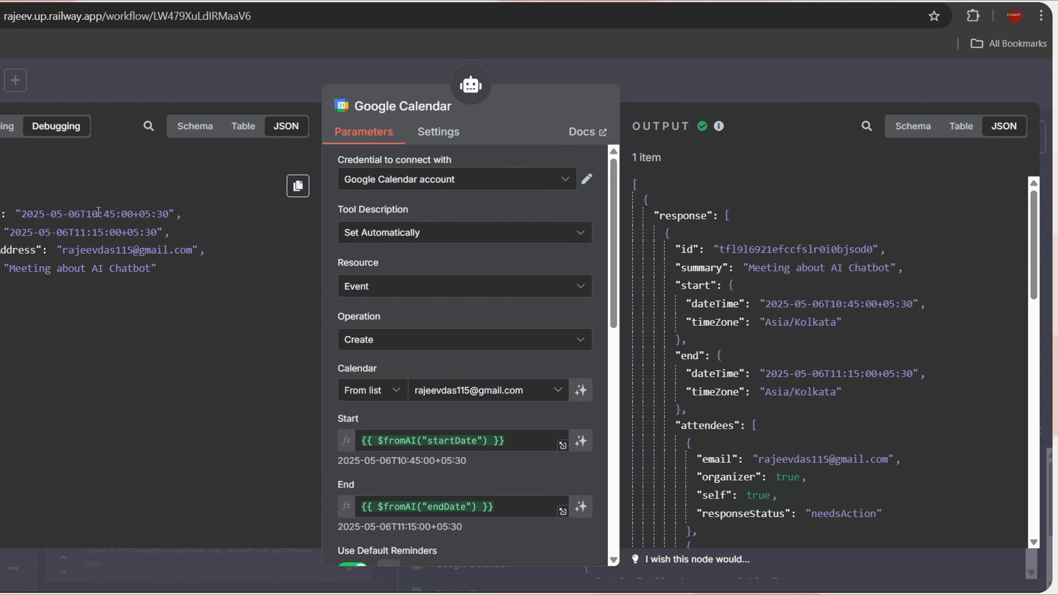
pyautogui.scroll(-5, 702, 343)
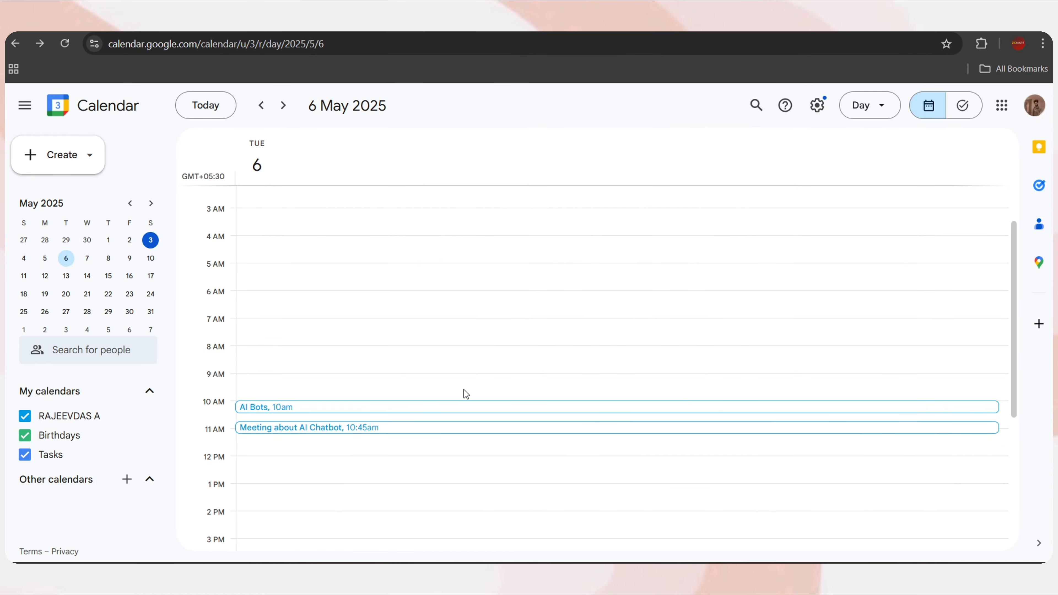
pyautogui.scroll(-3, 301, 312)
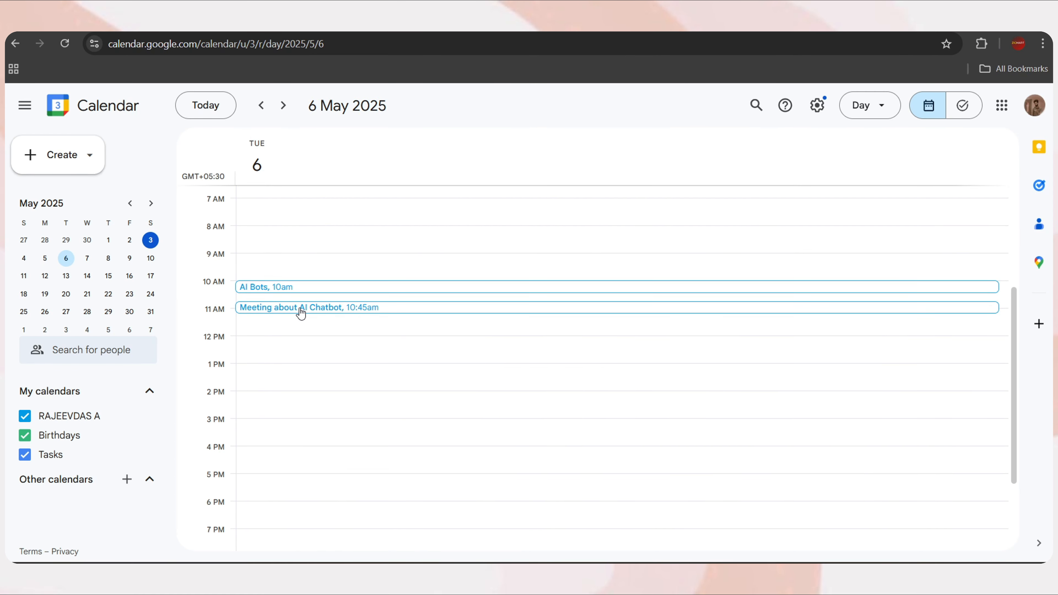
pyautogui.click(301, 311)
pyautogui.moveTo(638, 219); pyautogui.dragTo(592, 223)
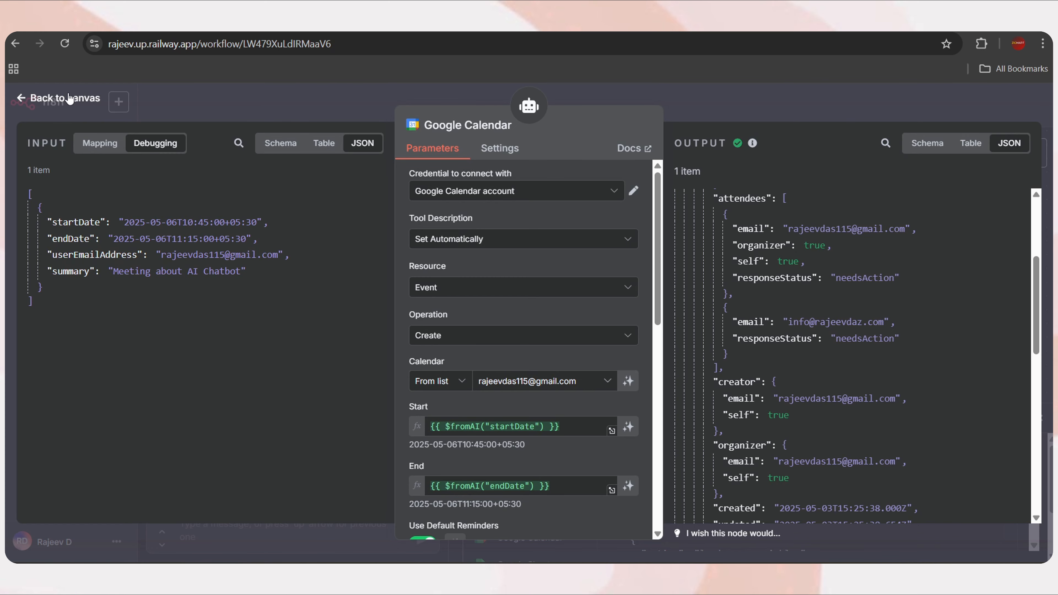
pyautogui.click(69, 98)
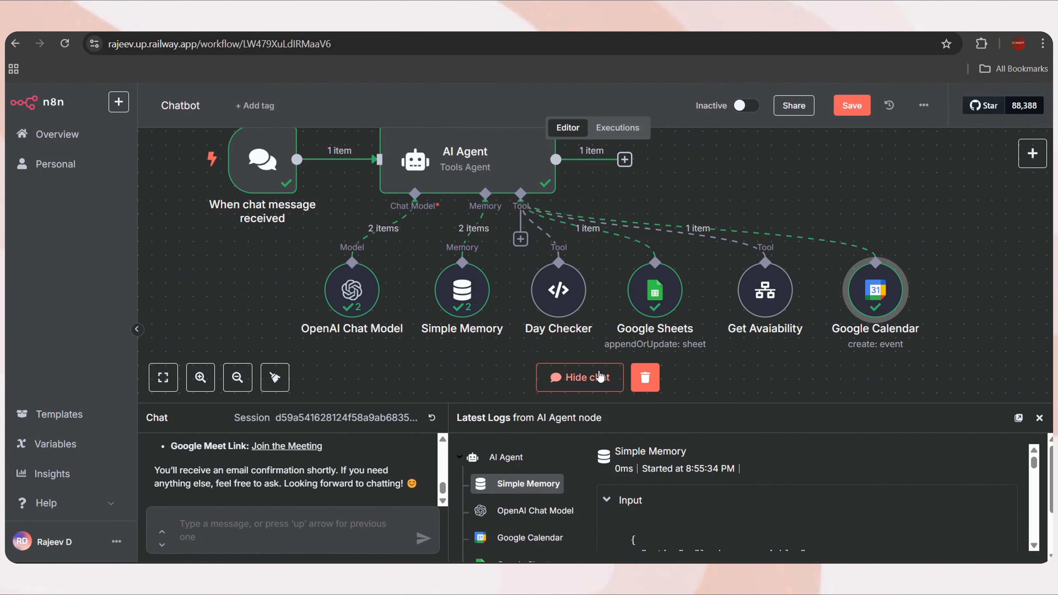
# Copy the chat trigger's Chat URL and activate the workflow
pyautogui.scroll(2, 403, 264)
pyautogui.click(332, 241)
pyautogui.click(250, 211)
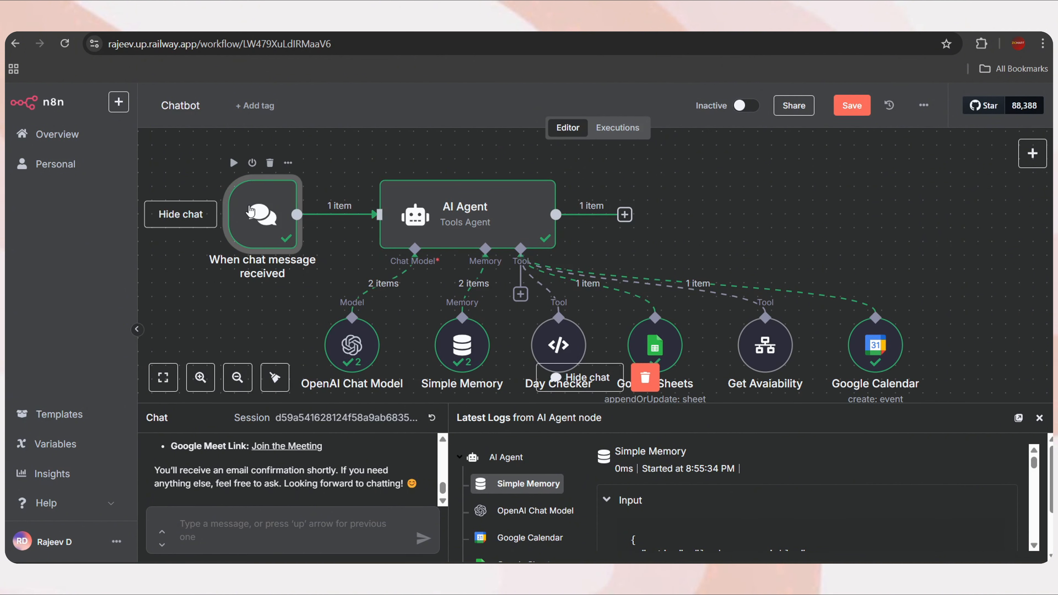
pyautogui.doubleClick(250, 212)
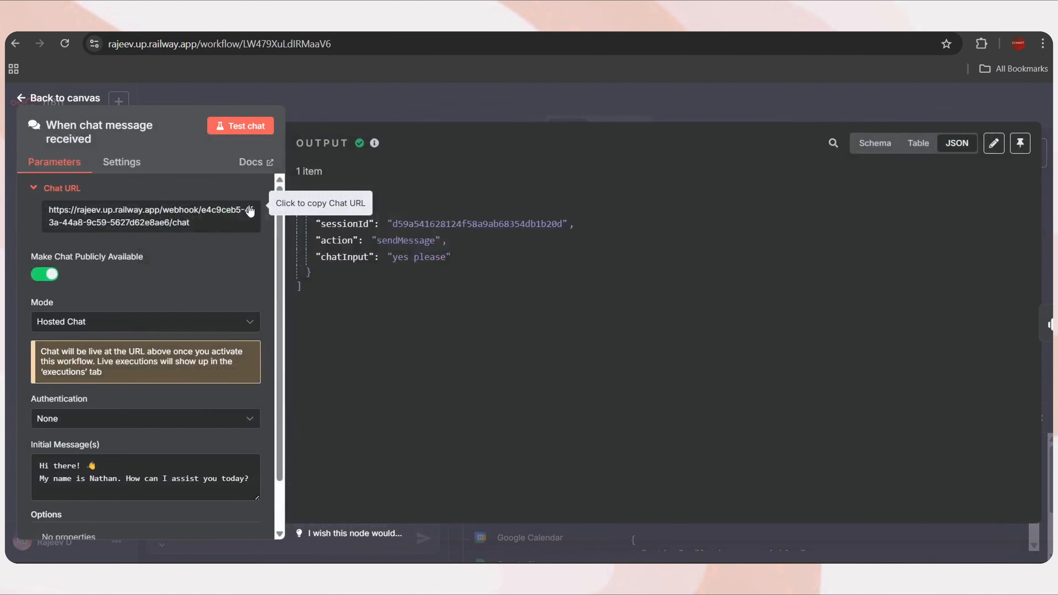
pyautogui.click(145, 221)
pyautogui.click(60, 99)
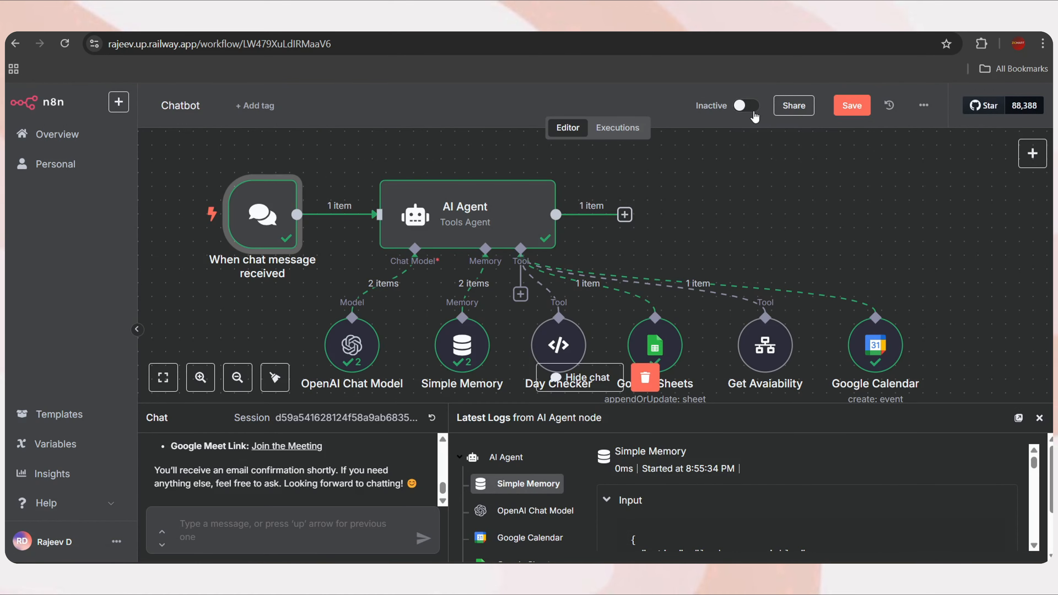
pyautogui.click(747, 106)
pyautogui.click(650, 360)
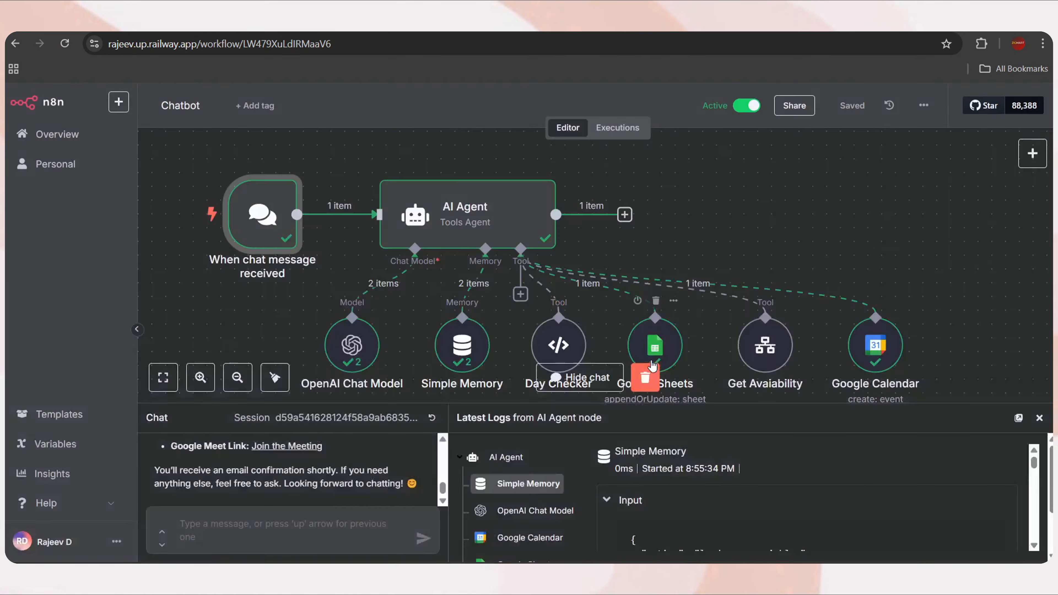
# Open the hosted chat URL in a new tab and replace the bot's name in the initial message
pyautogui.hotkey('ctrl', 't')
pyautogui.hotkey('ctrl', 'v')
pyautogui.click(306, 71)
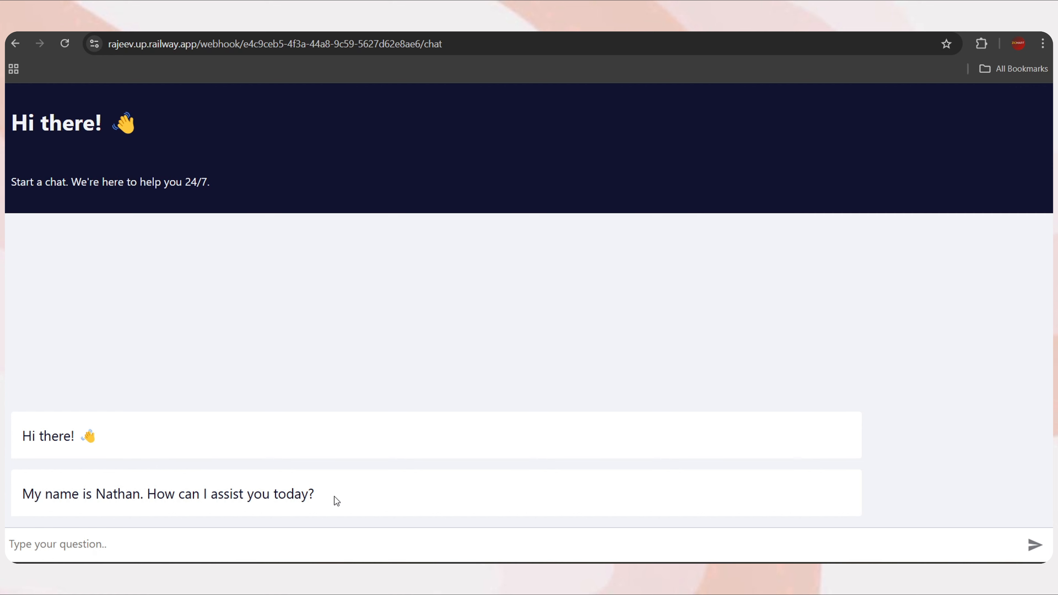
pyautogui.moveTo(334, 497); pyautogui.dragTo(9, 427)
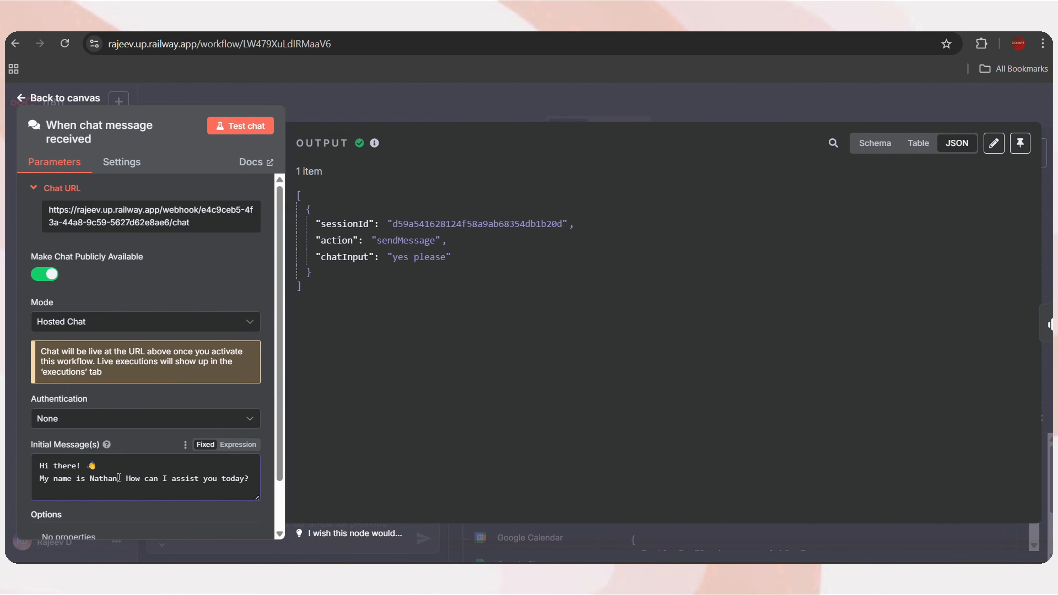
pyautogui.doubleClick(117, 478)
pyautogui.write('Rajeev')
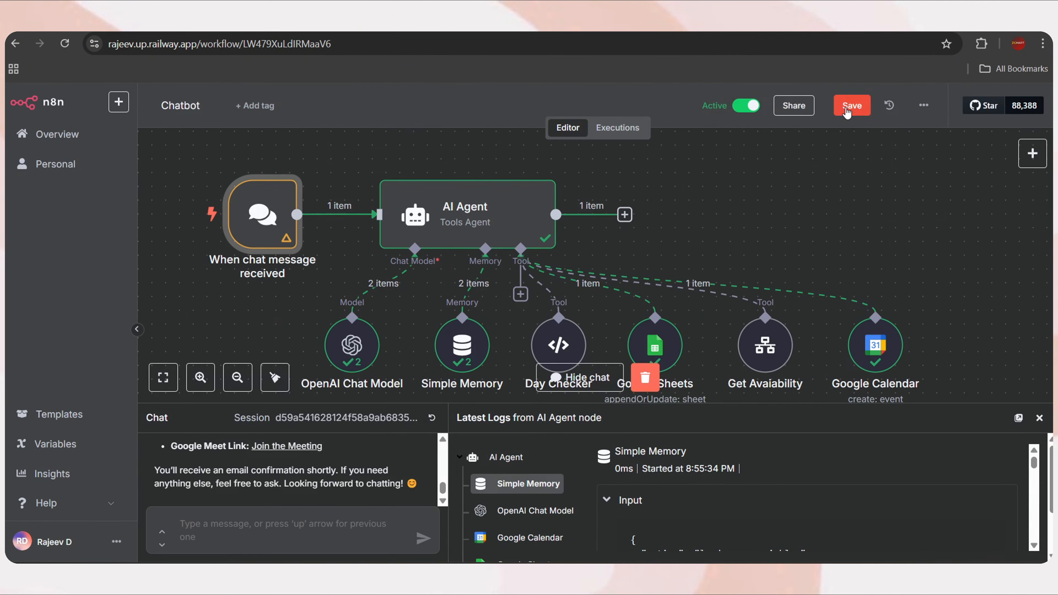
# Save, reload the chat page to see the updated greeting, and send 'hi'
pyautogui.click(847, 109)
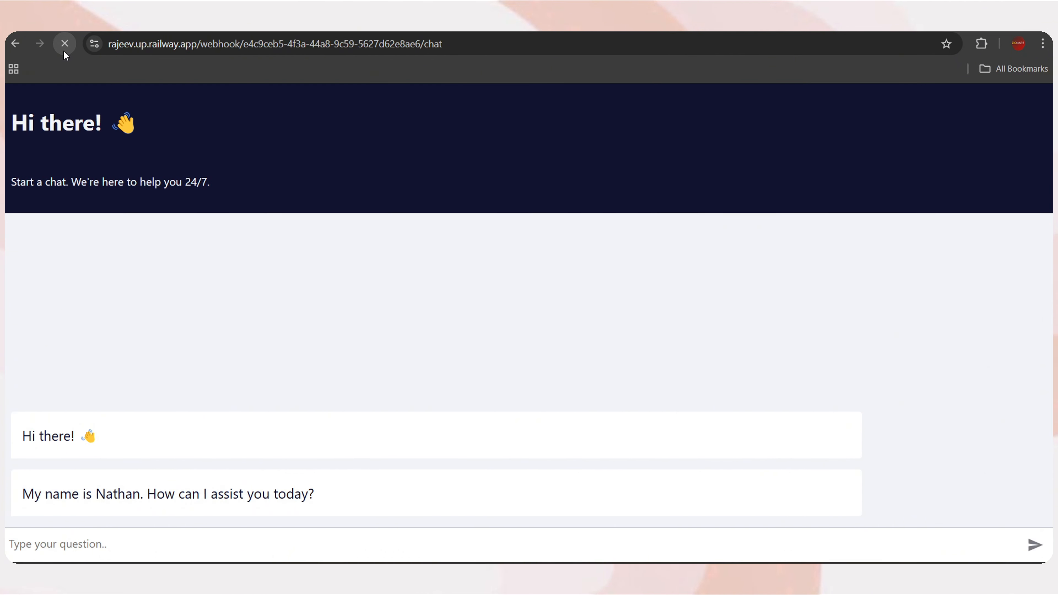
pyautogui.click(65, 47)
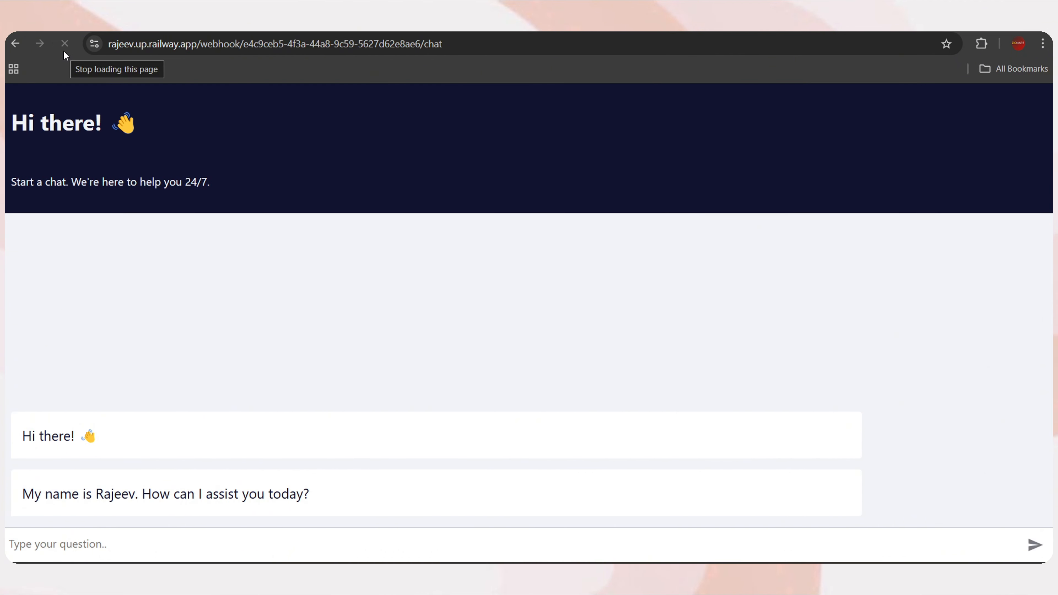
pyautogui.moveTo(25, 501); pyautogui.dragTo(139, 503)
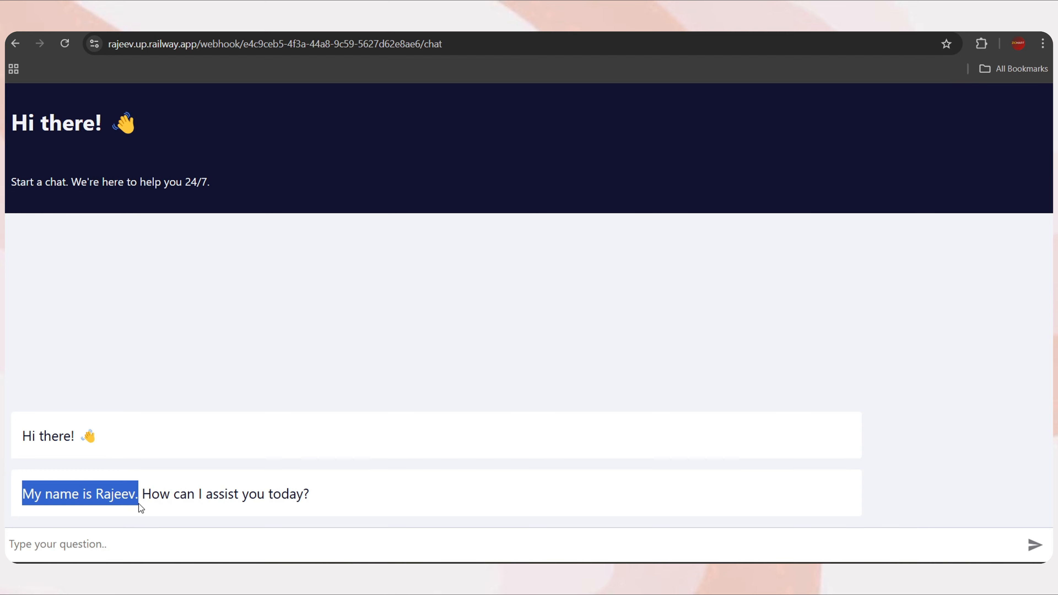
pyautogui.click(102, 550)
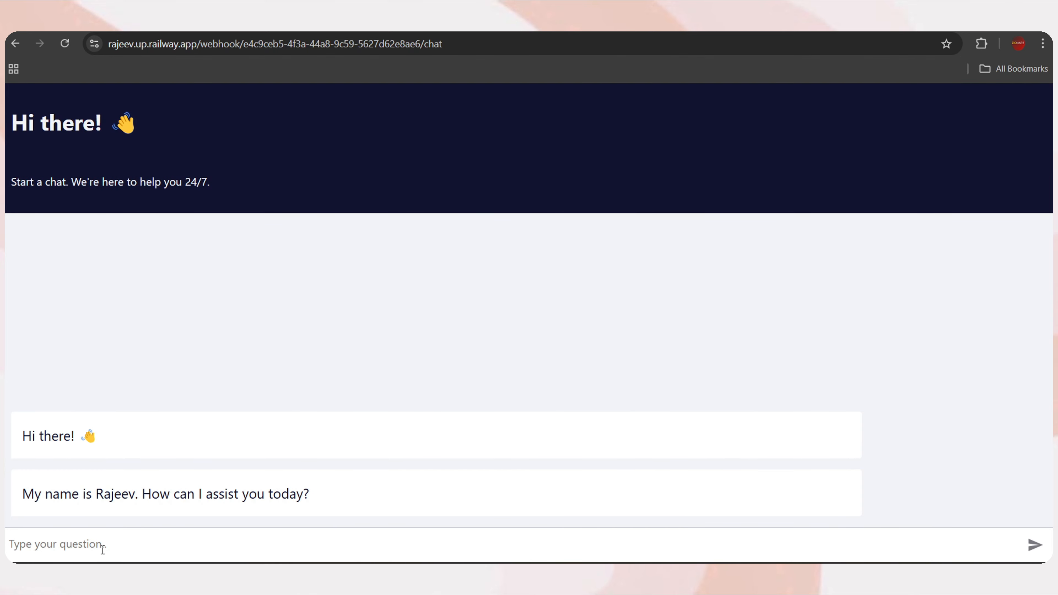
pyautogui.write('hi')
pyautogui.press('Return')
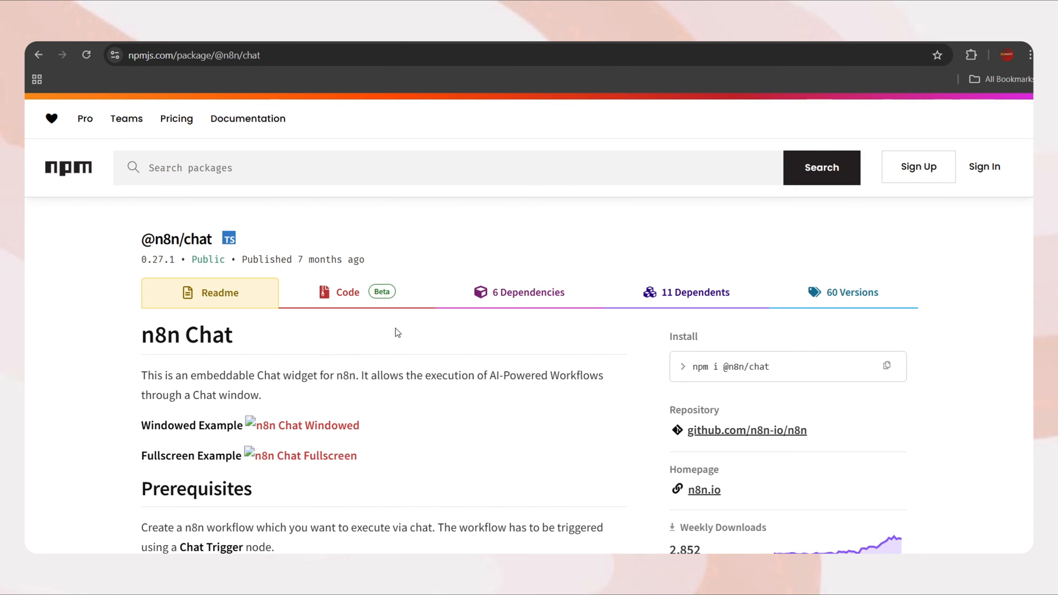
pyautogui.scroll(-10, 397, 329)
pyautogui.scroll(-2, 400, 373)
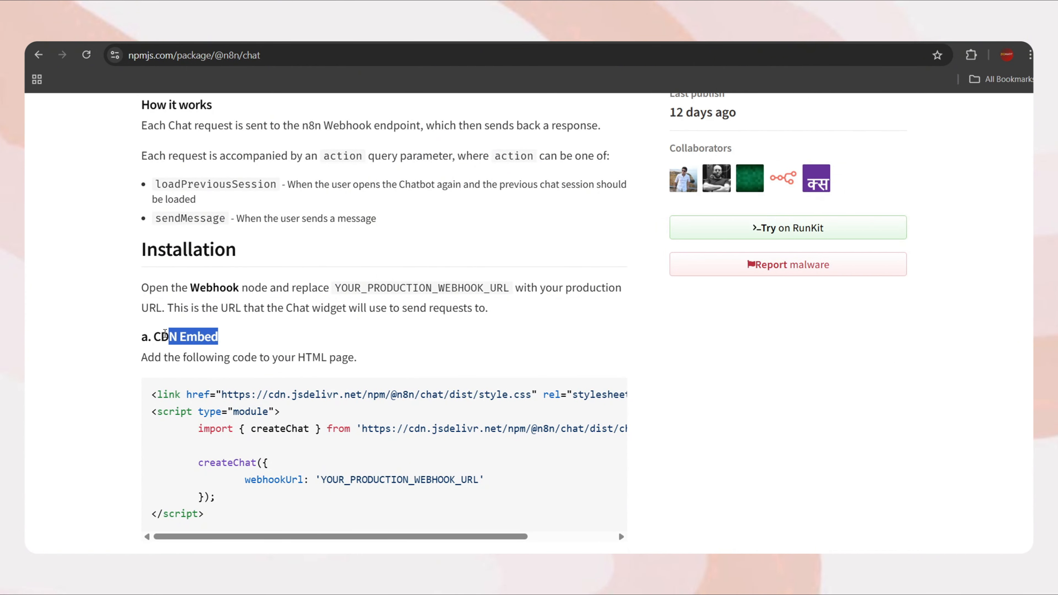
pyautogui.moveTo(165, 334); pyautogui.dragTo(150, 335)
pyautogui.scroll(-1, 183, 425)
pyautogui.moveTo(207, 480); pyautogui.dragTo(145, 358)
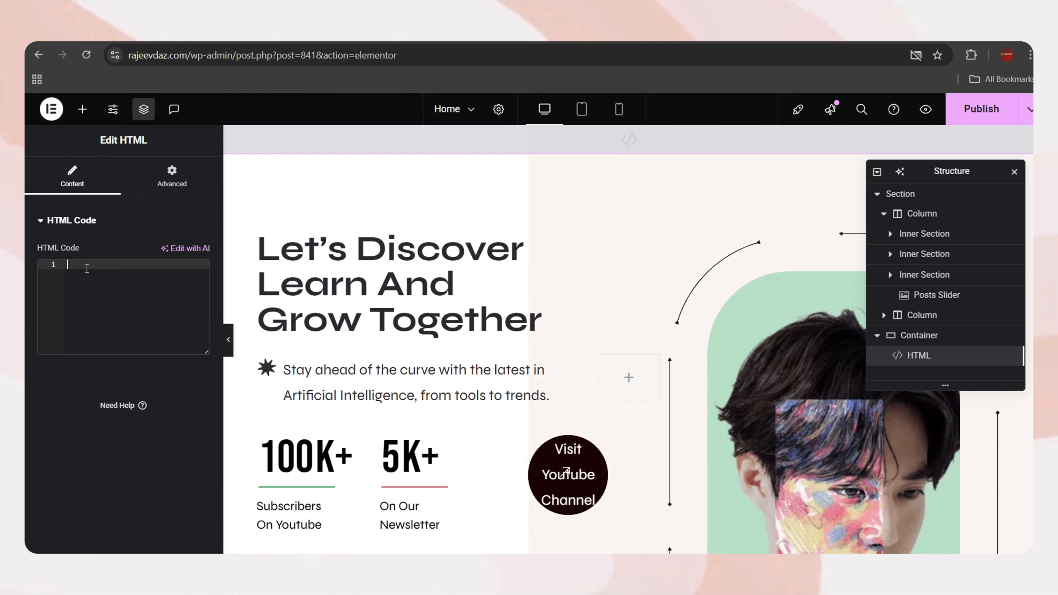
# Paste the CDN embed code into the HTML widget and select the YOUR_PRODUCTION_WEBHOOK_URL placeholder
pyautogui.hotkey('ctrl', 'v')
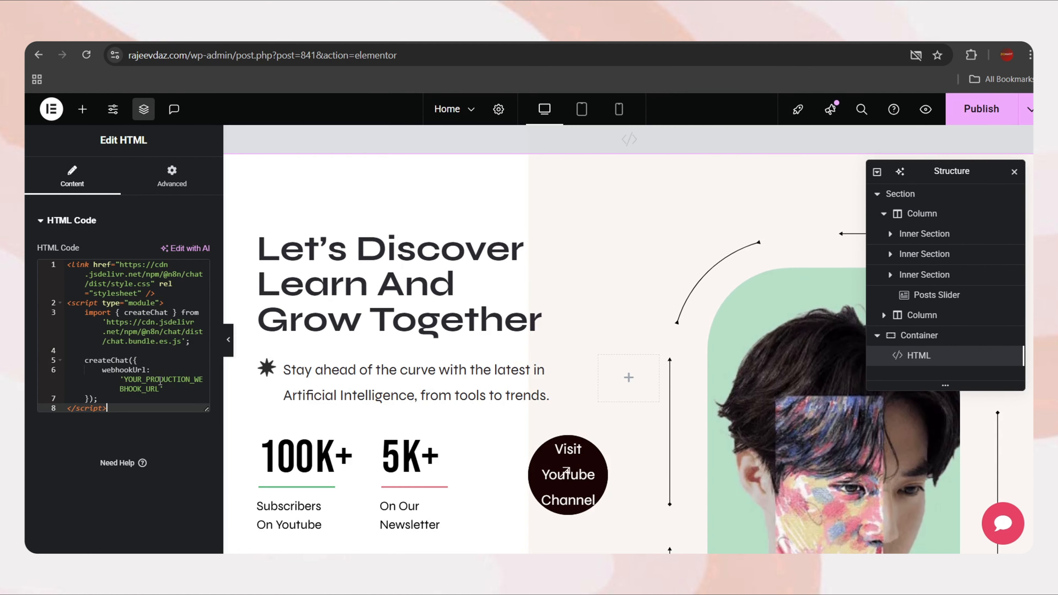
pyautogui.moveTo(159, 389); pyautogui.dragTo(125, 379)
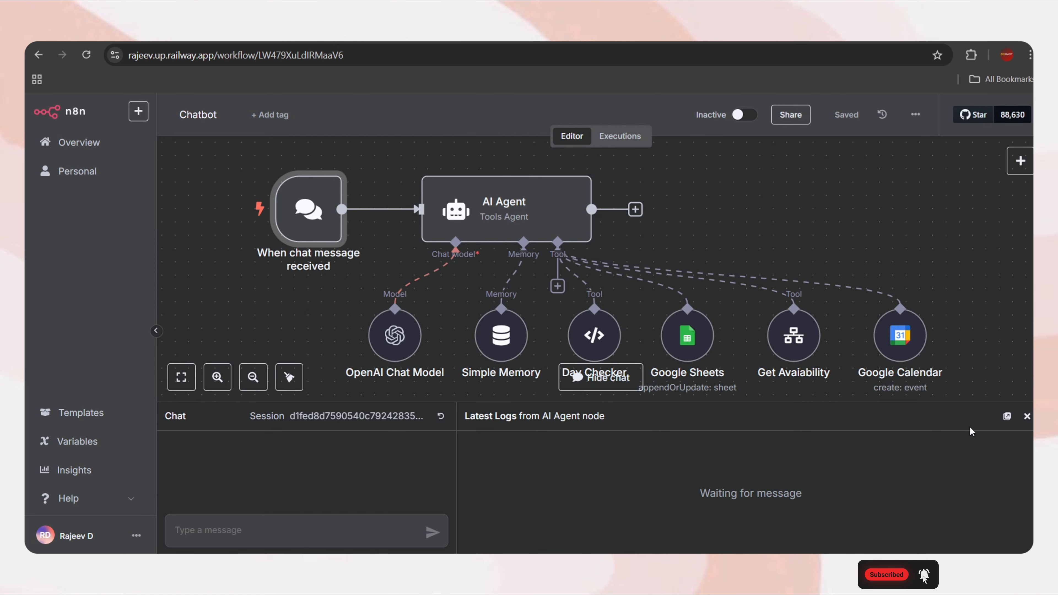
# Copy the chat trigger's Chat URL and switch its Mode to Embedded Chat
pyautogui.click(1026, 416)
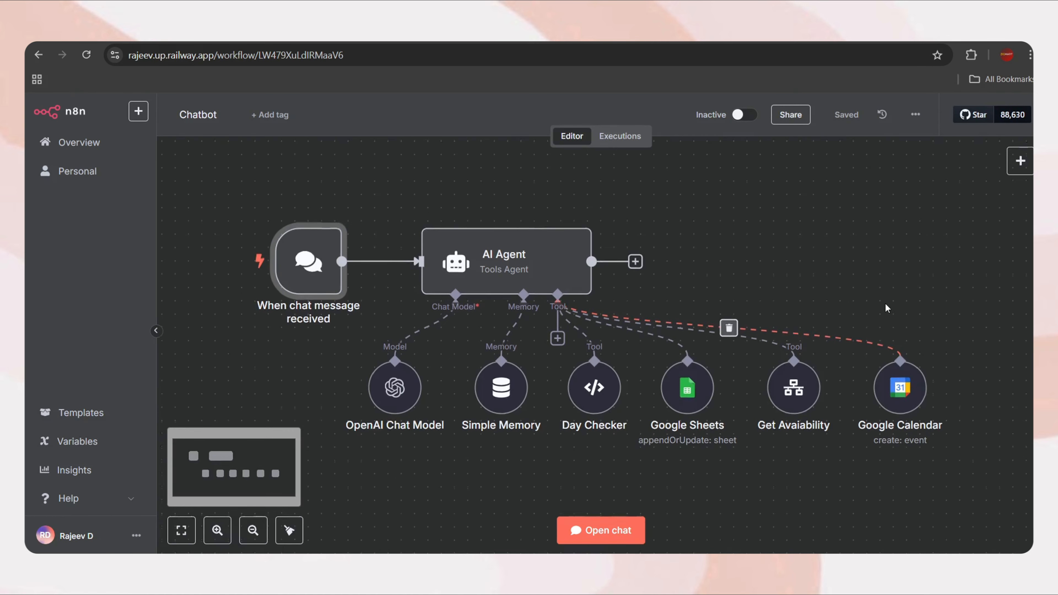
pyautogui.doubleClick(308, 262)
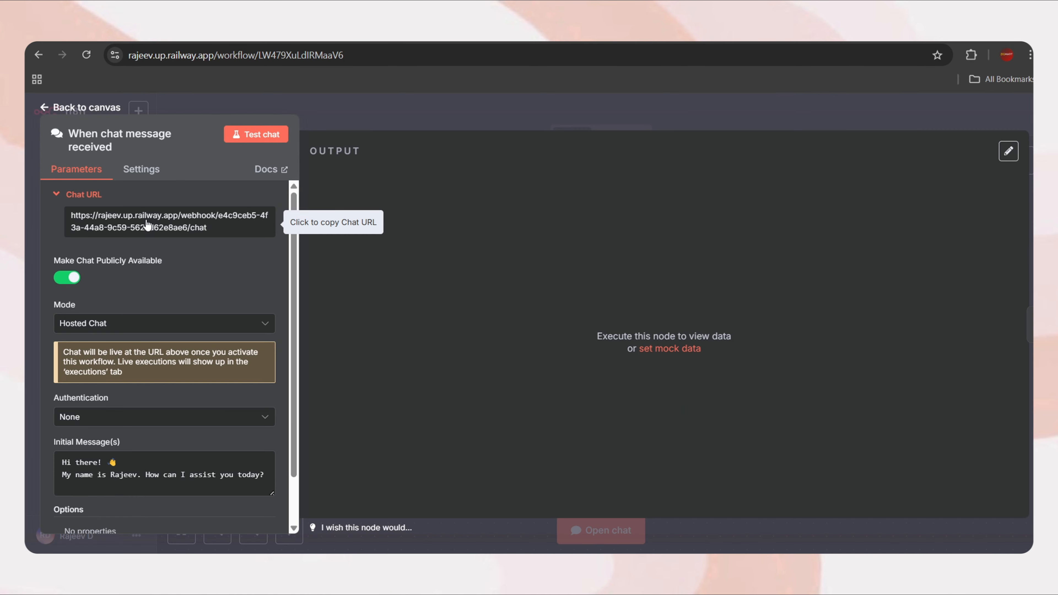
pyautogui.click(147, 225)
pyautogui.scroll(-1, 104, 308)
pyautogui.click(105, 304)
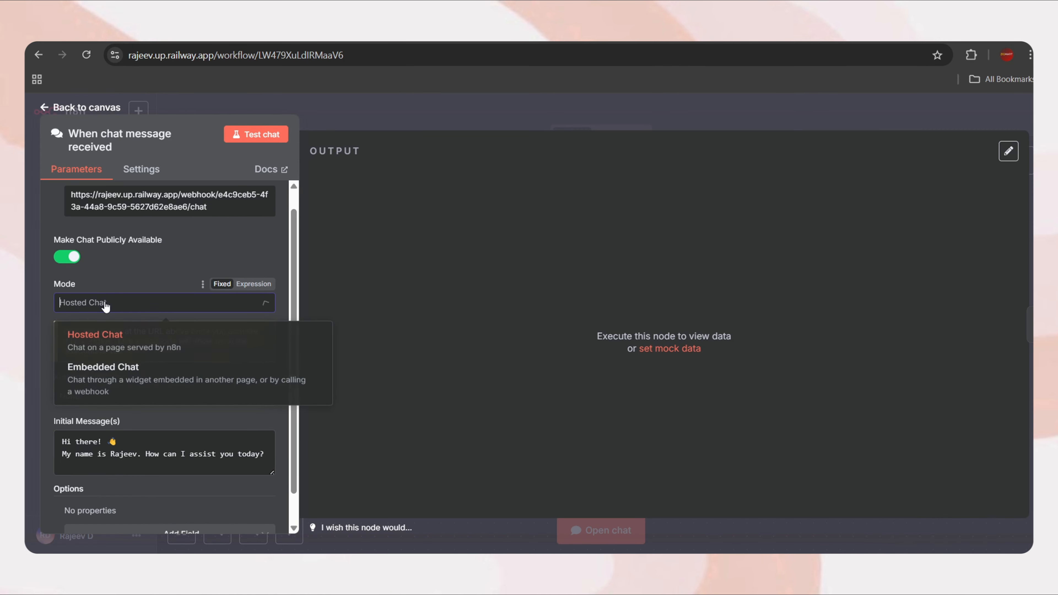
pyautogui.click(109, 387)
# Save the Chatbot workflow and set it to Active
pyautogui.click(83, 108)
pyautogui.click(837, 115)
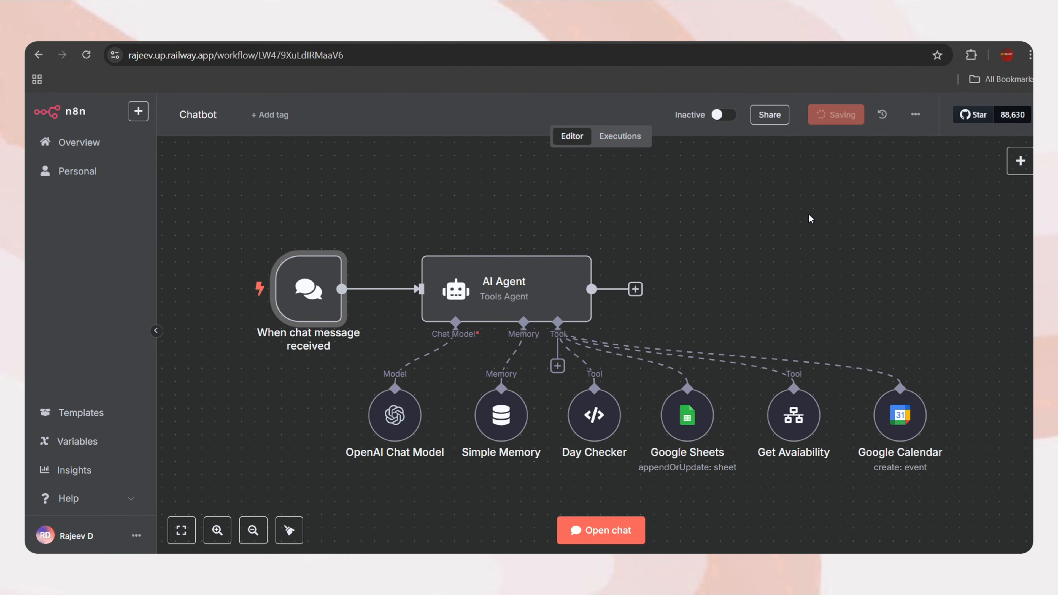
pyautogui.click(747, 116)
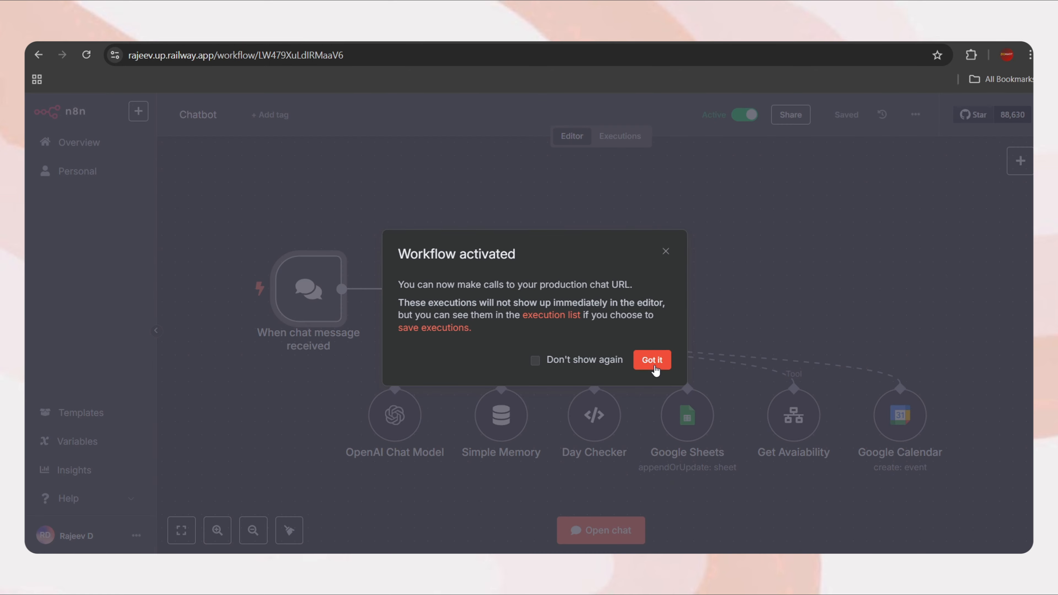
pyautogui.click(652, 360)
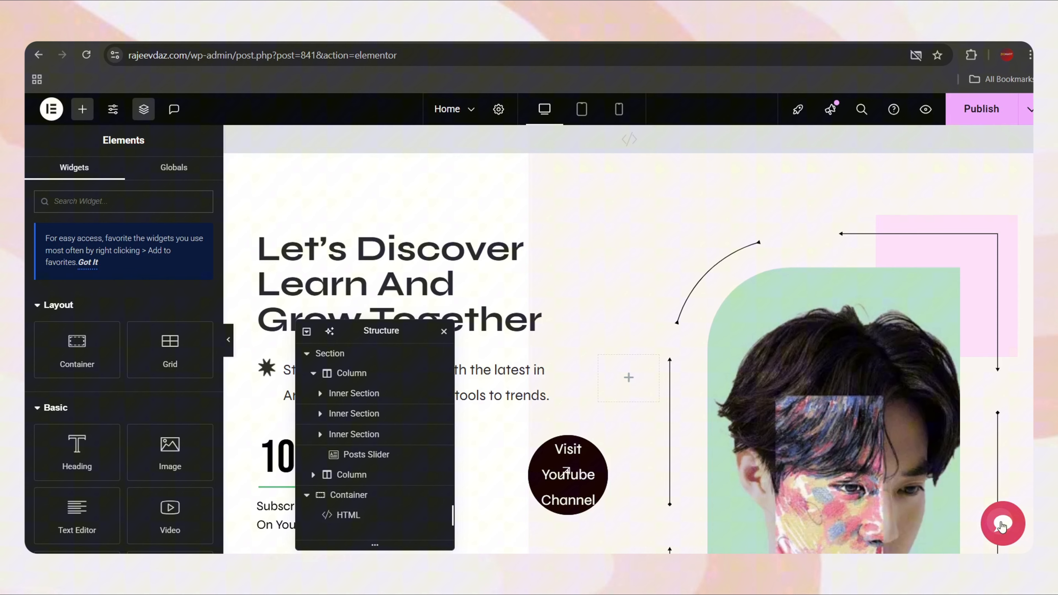
# Test the chat bubble in the Elementor preview and publish the page
pyautogui.click(1003, 523)
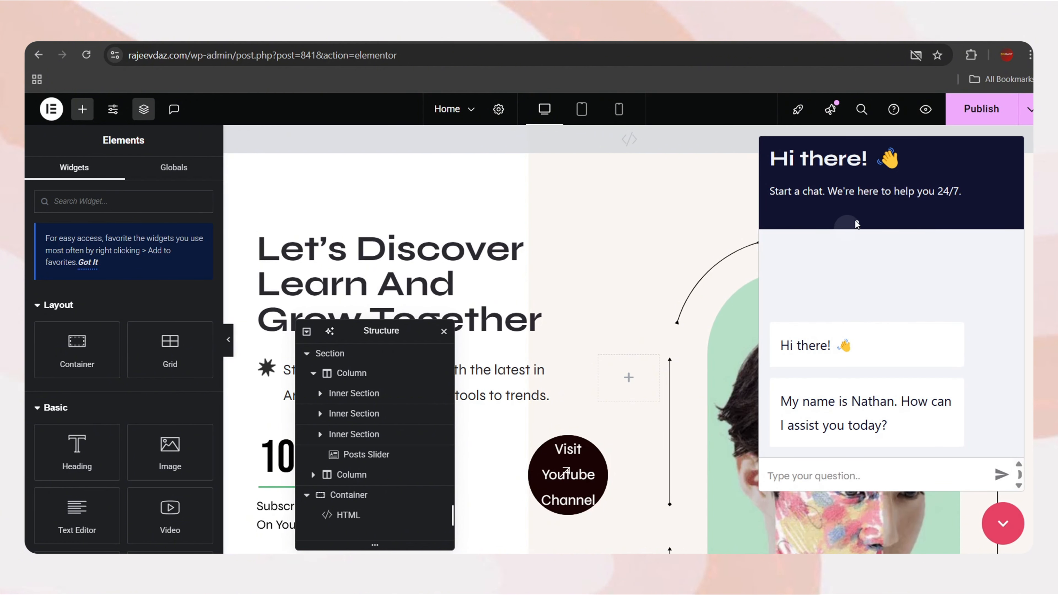
pyautogui.click(1000, 526)
pyautogui.click(974, 116)
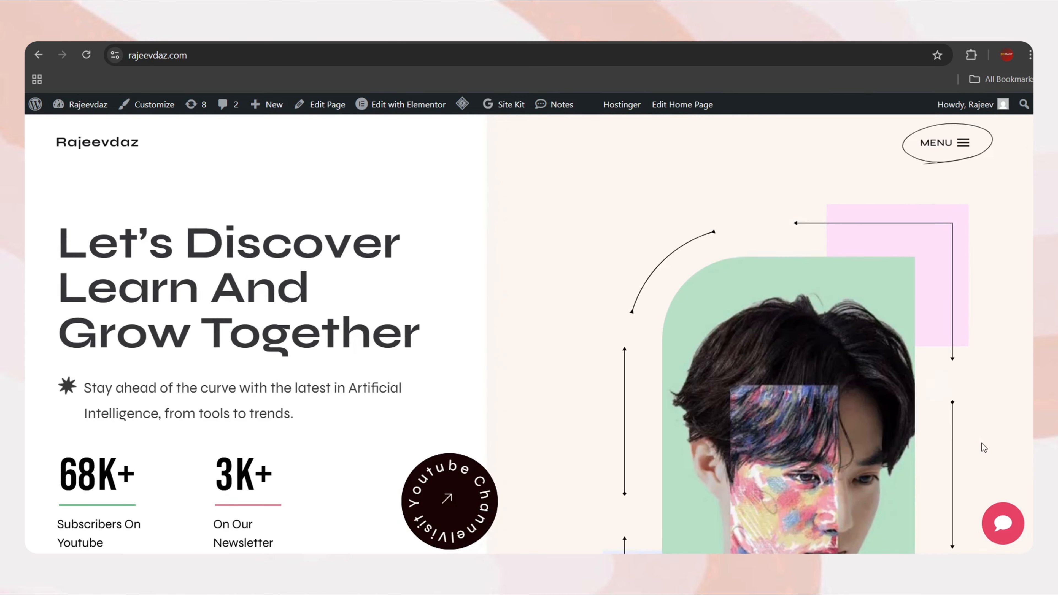
# Send 'hi' through the chat widget on the live site
pyautogui.click(1002, 523)
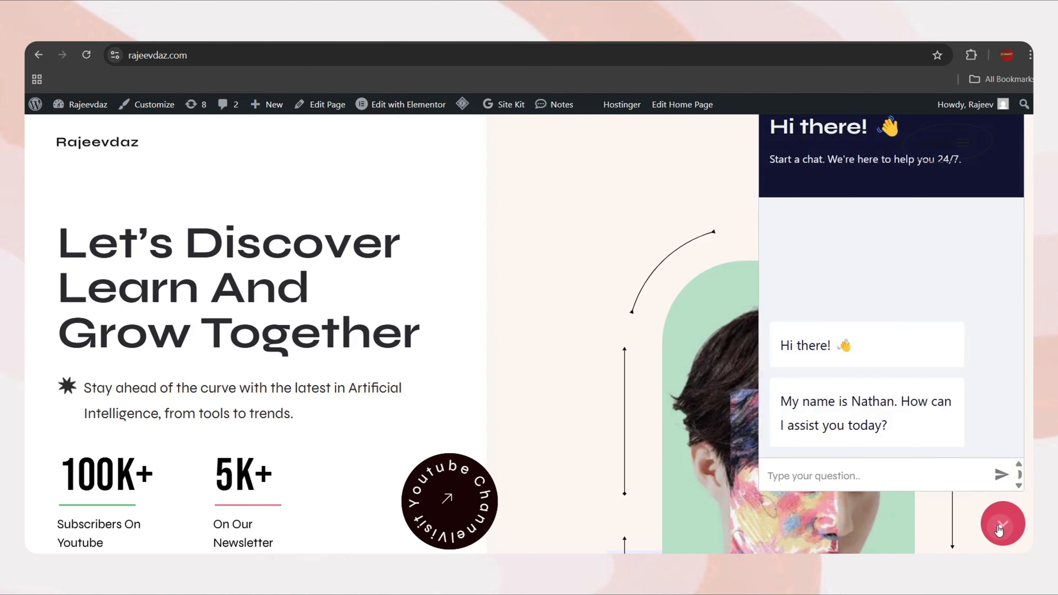
pyautogui.click(932, 488)
pyautogui.write('hi')
pyautogui.press('Return')
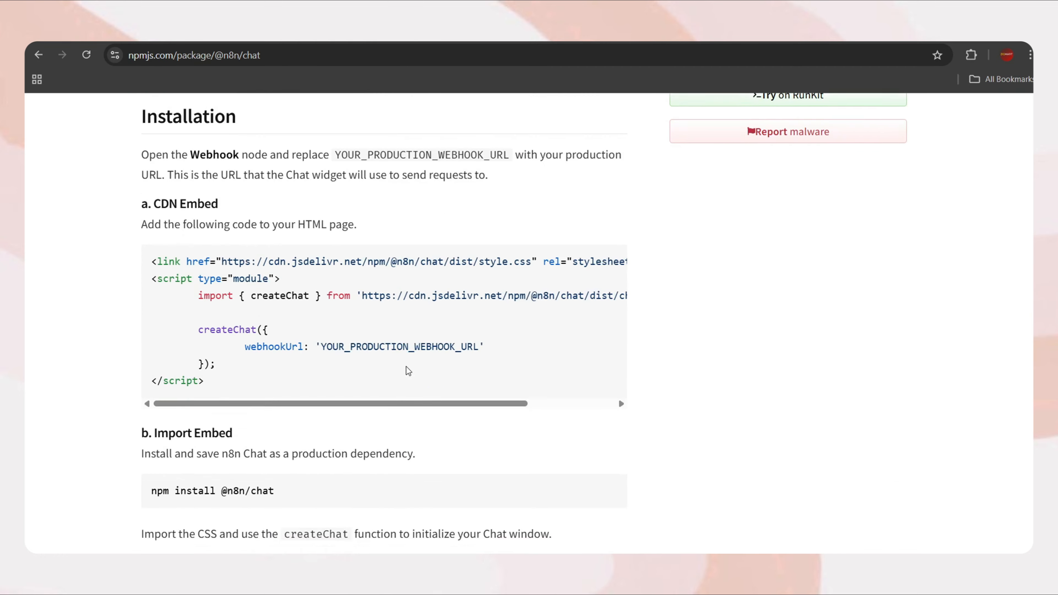
pyautogui.scroll(-15, 408, 371)
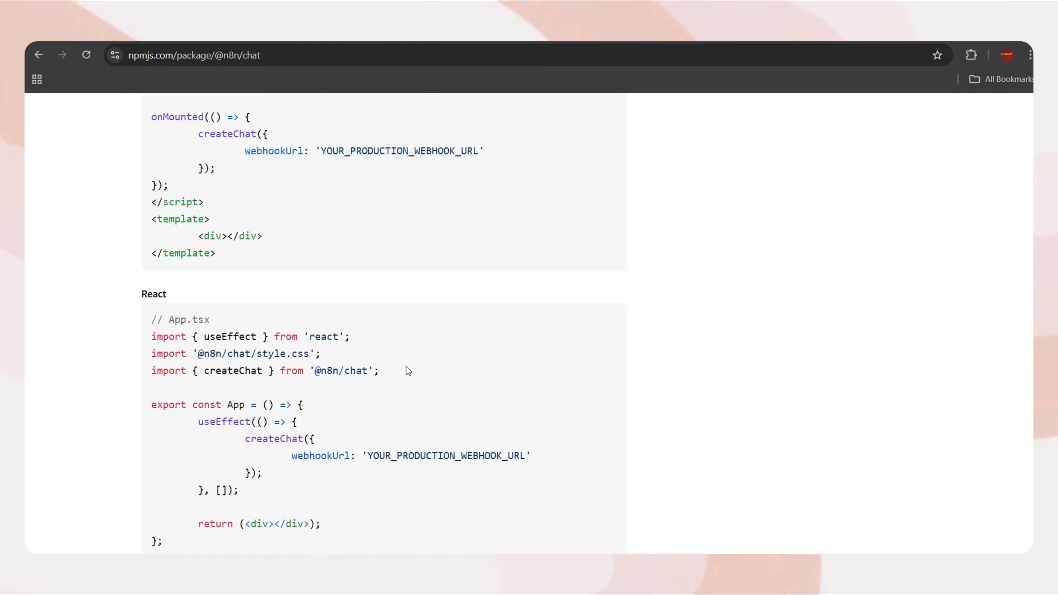
pyautogui.scroll(-8, 409, 370)
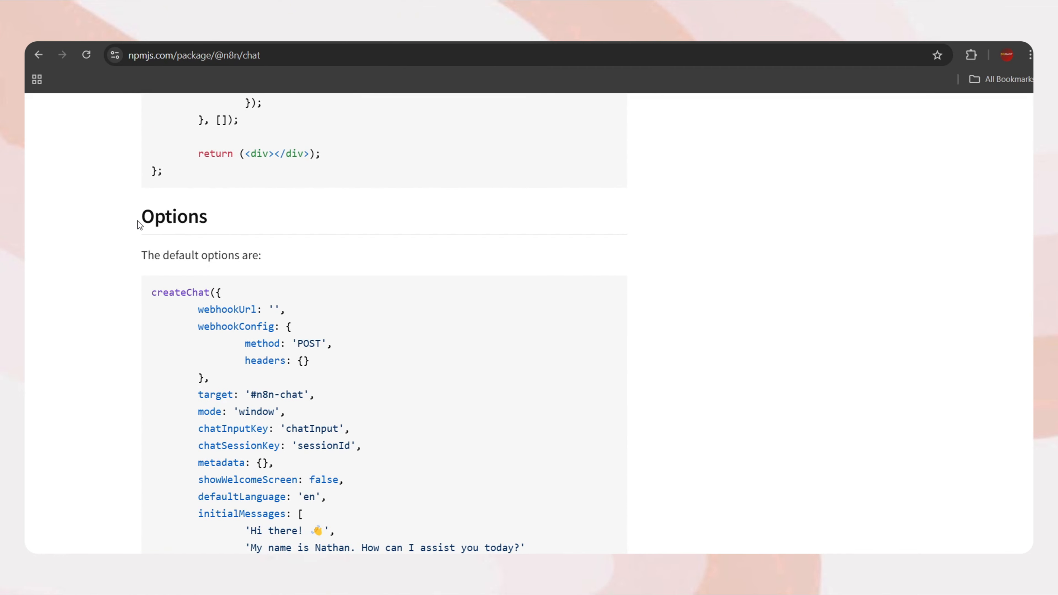
pyautogui.moveTo(140, 225); pyautogui.dragTo(227, 364)
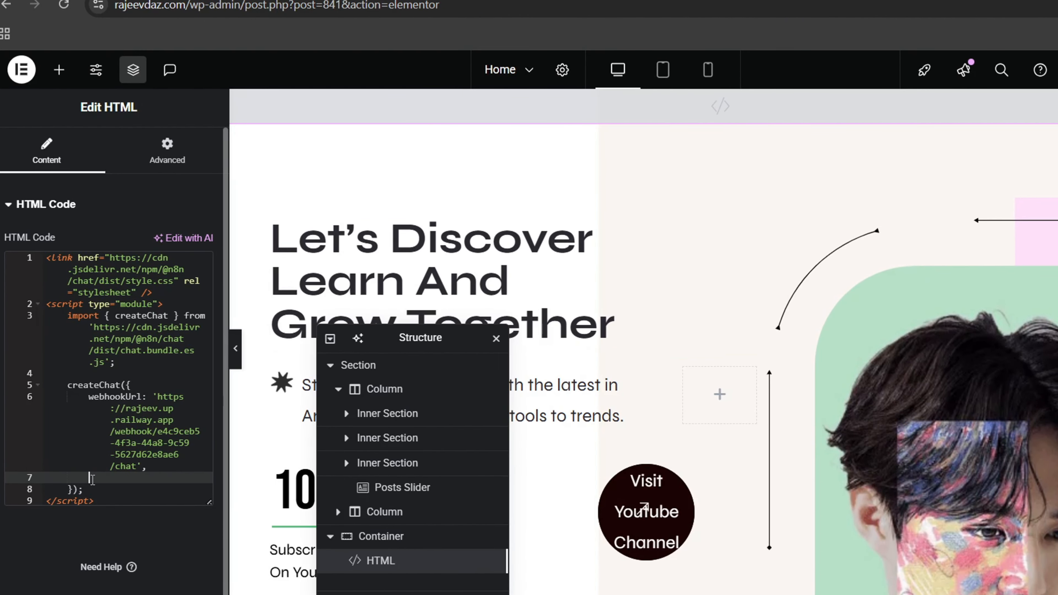
# Paste the createChat options, replace the greeting's default bot name with your own, and preview the chat
pyautogui.hotkey('ctrl', 'v')
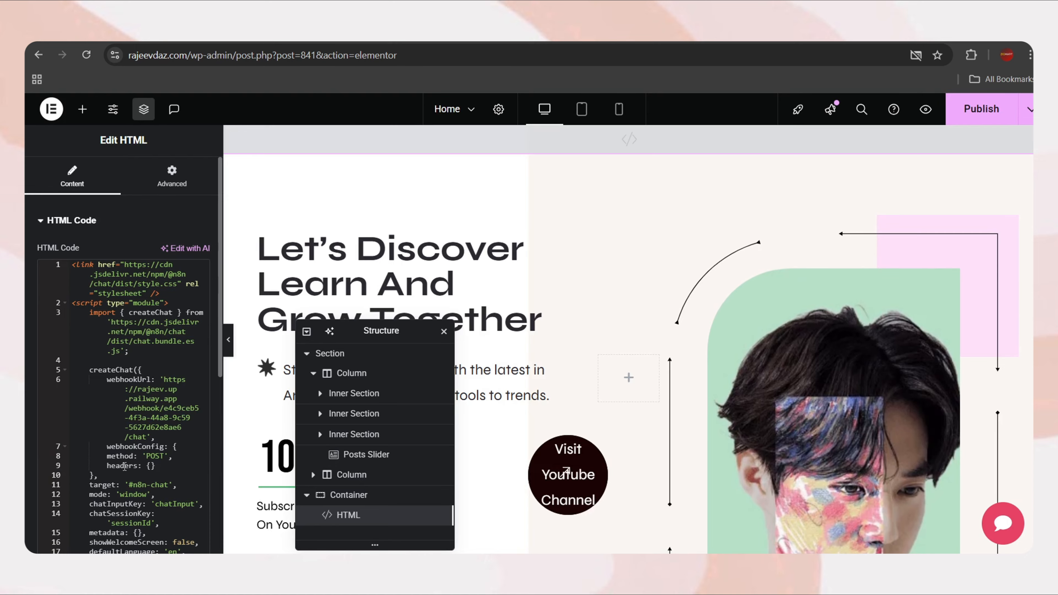
pyautogui.scroll(-5, 110, 479)
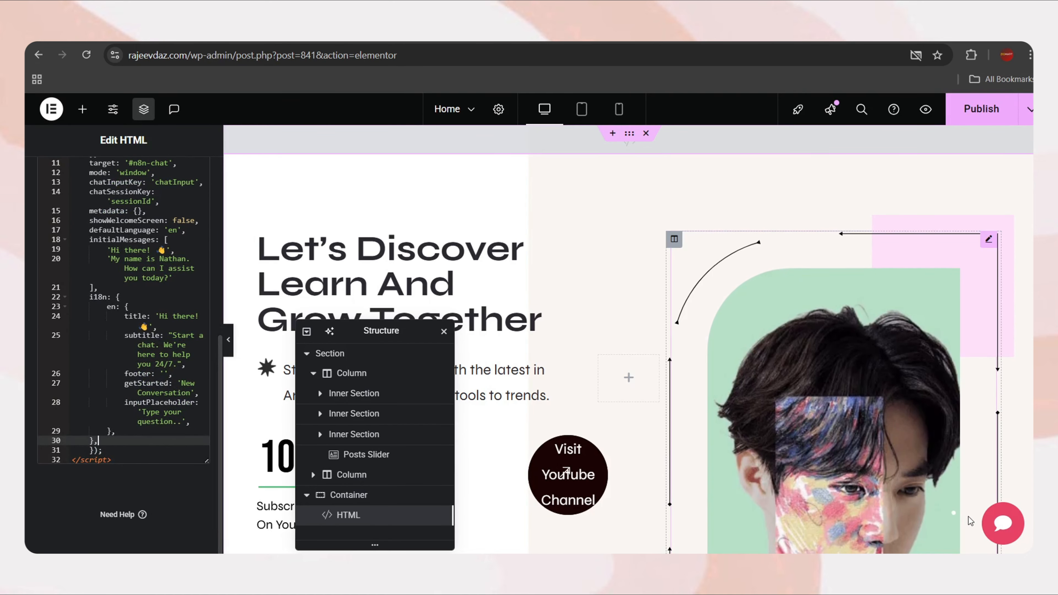
pyautogui.moveTo(186, 259); pyautogui.dragTo(160, 259)
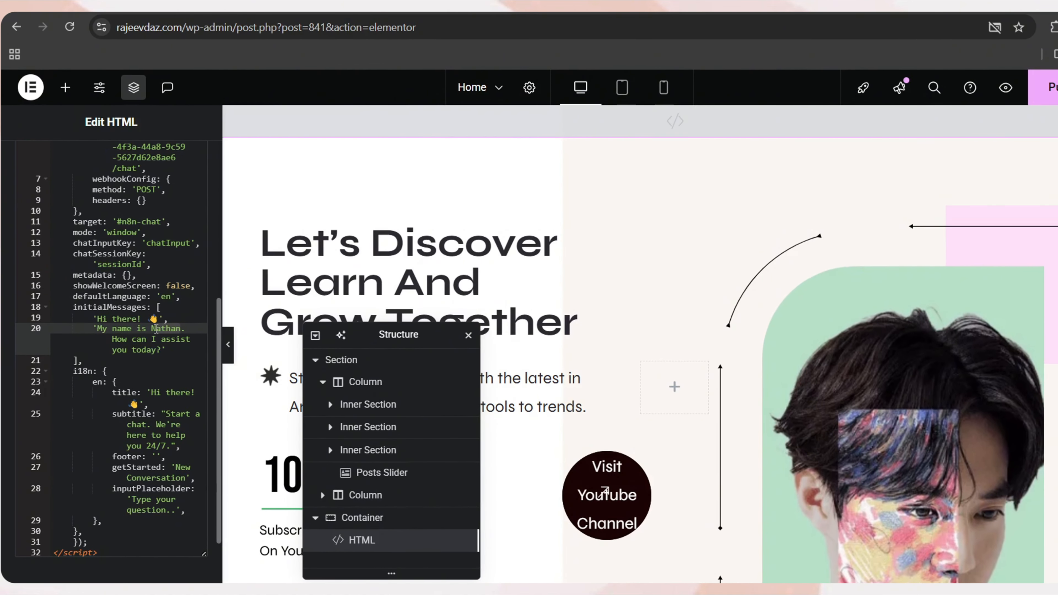
pyautogui.write('Rajeev.')
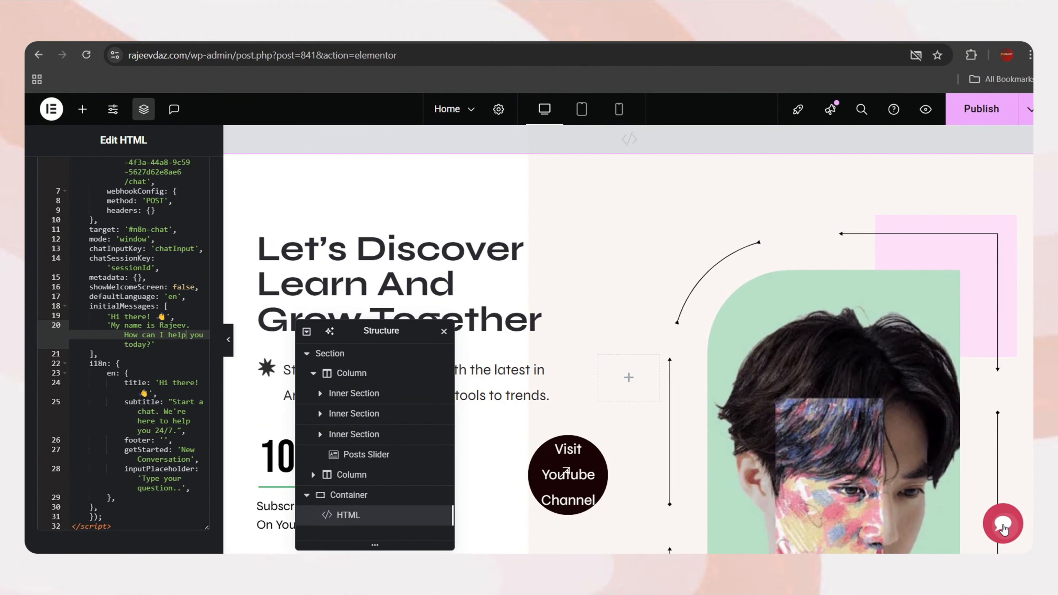
pyautogui.click(1003, 513)
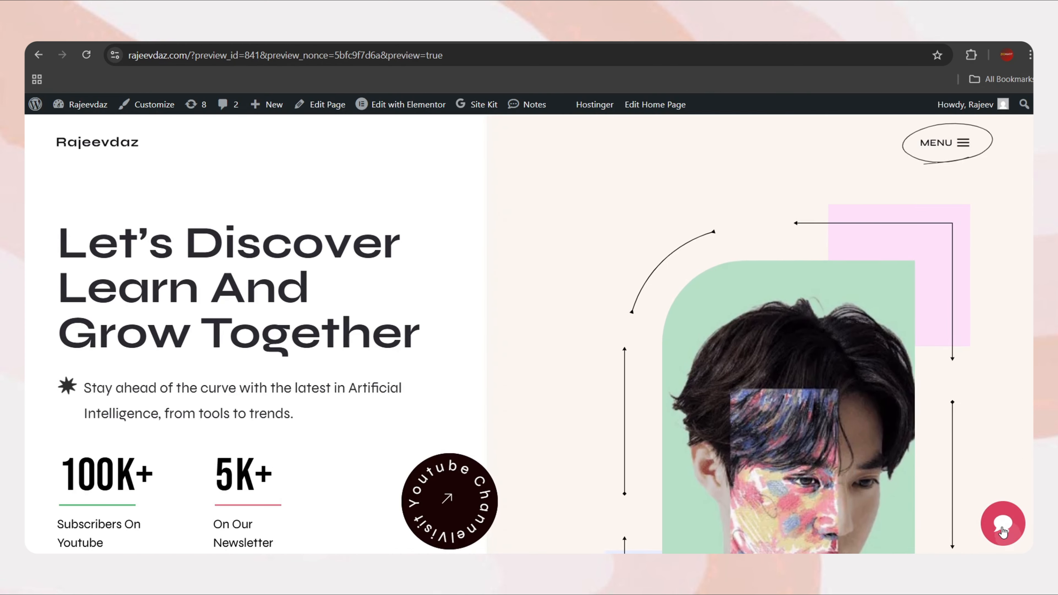
pyautogui.click(1002, 525)
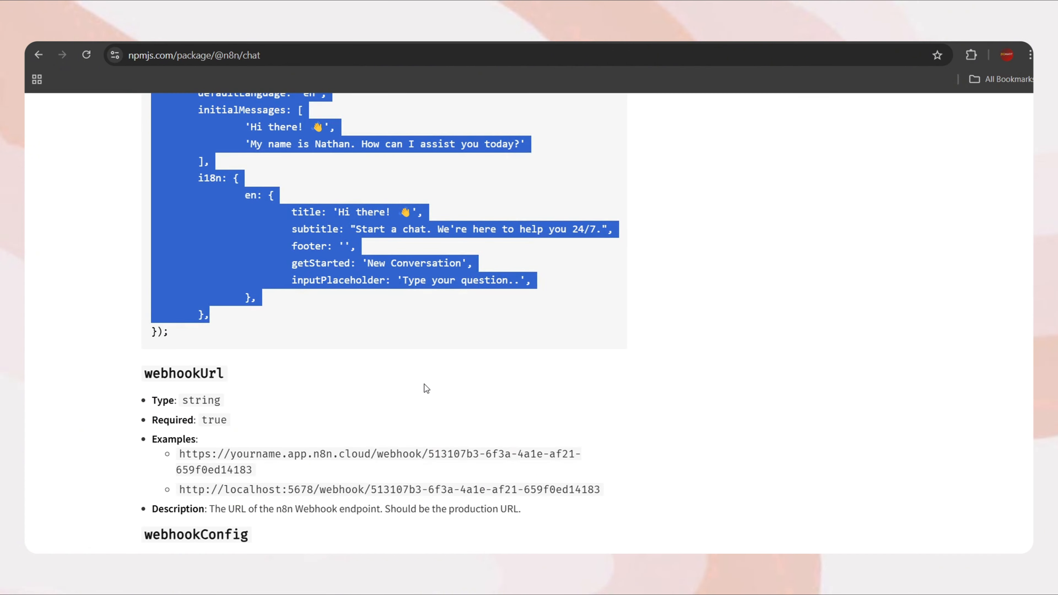
pyautogui.scroll(-15, 424, 384)
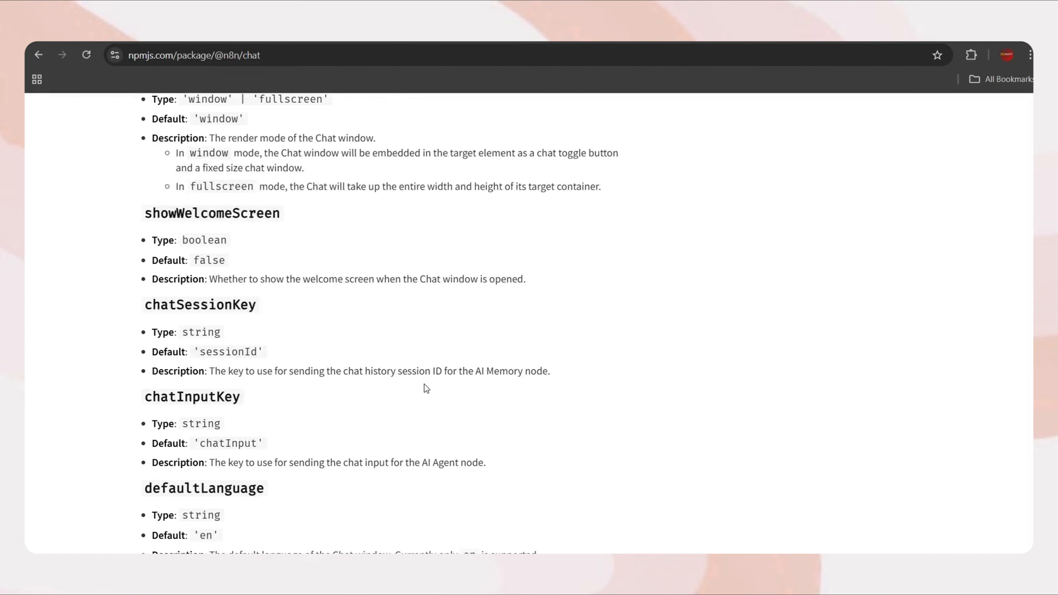
pyautogui.scroll(-12, 424, 384)
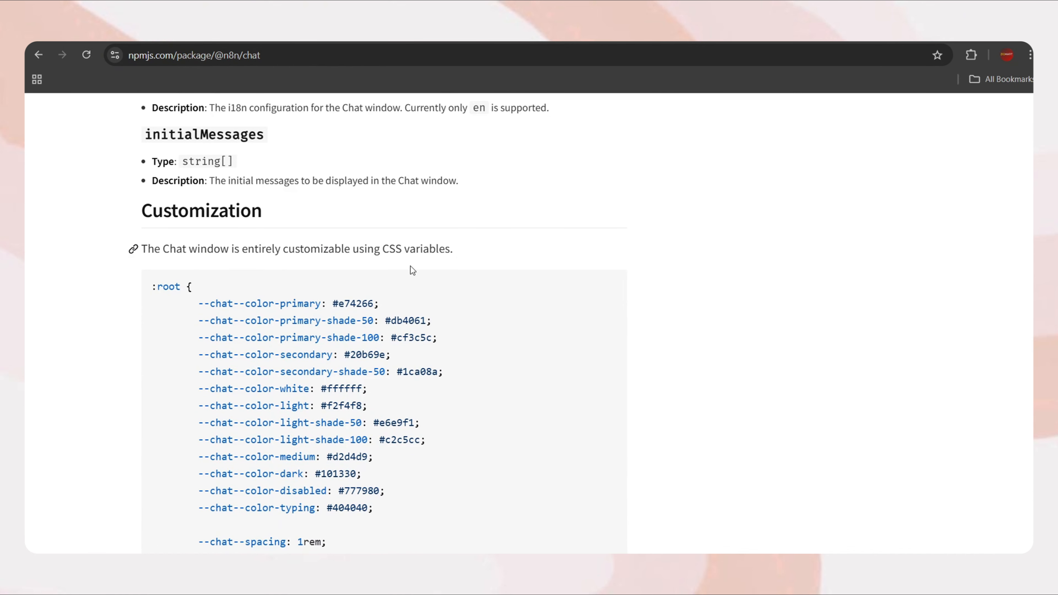
pyautogui.moveTo(455, 252); pyautogui.dragTo(141, 253)
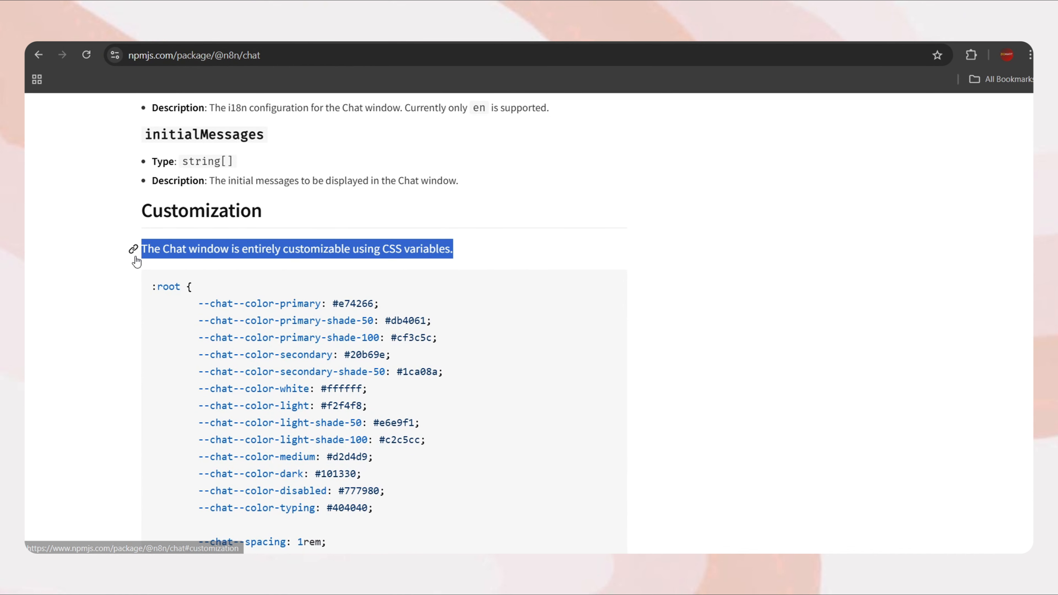
pyautogui.click(338, 315)
pyautogui.scroll(-1, 388, 285)
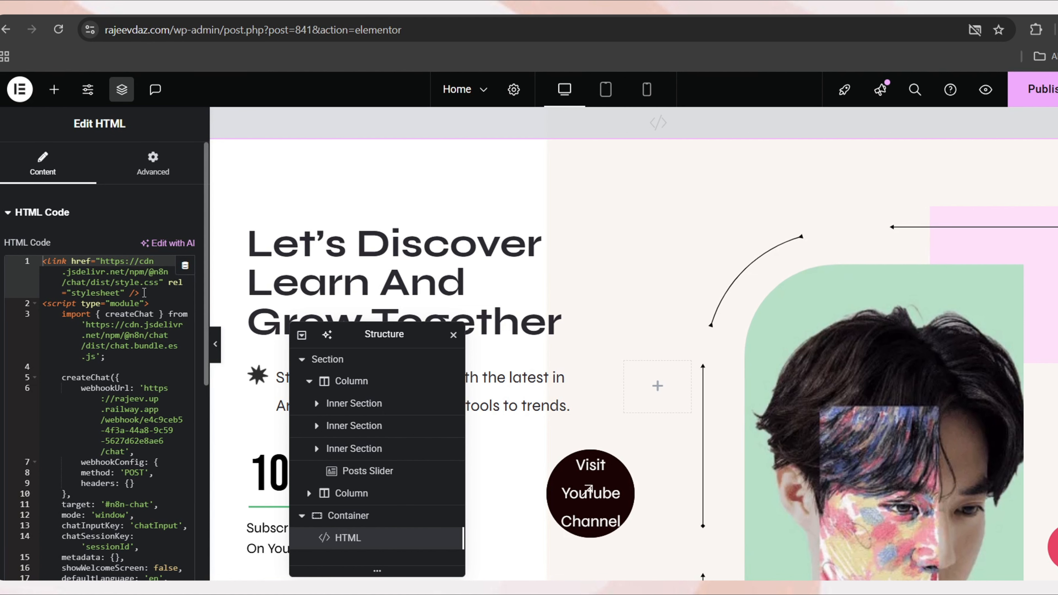
# Add a <style> :root block setting --chat--color-primary to #0000FF and preview the chat
pyautogui.press('Return')
pyautogui.write('<st')
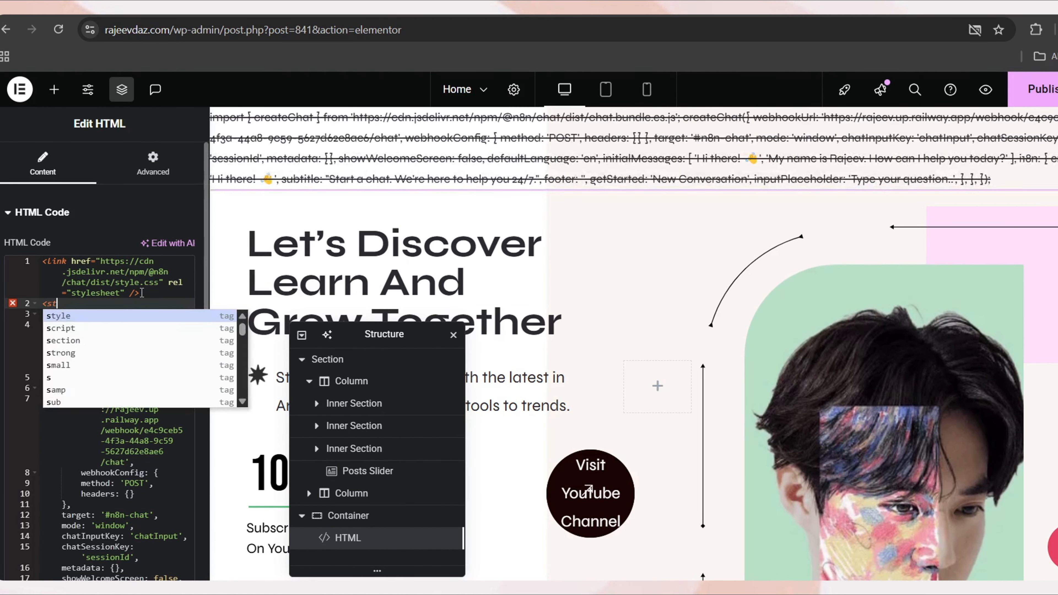
pyautogui.write('yle>')
pyautogui.press('Return')
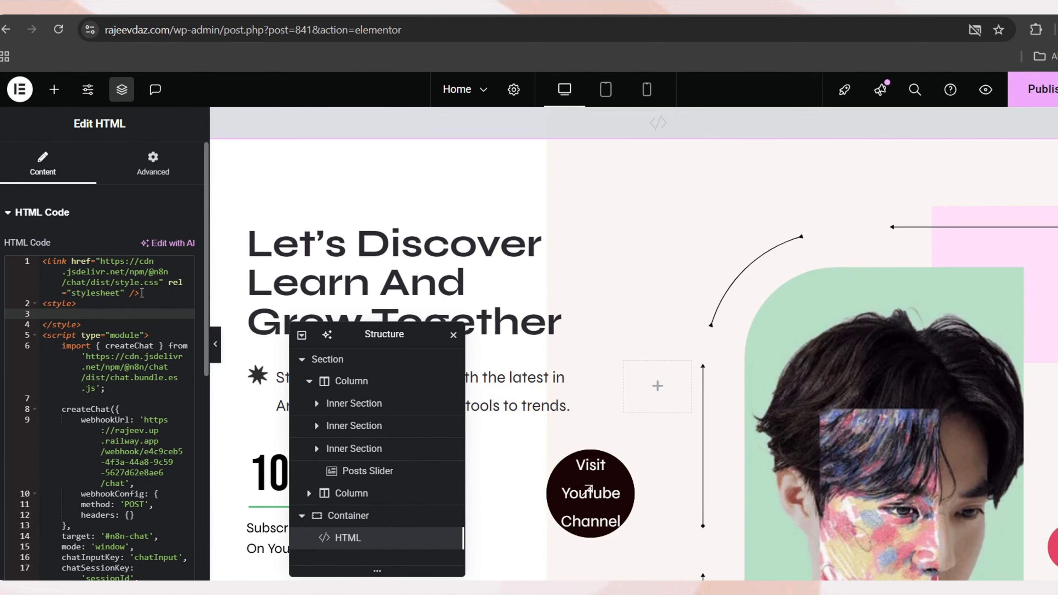
pyautogui.press('super+v')
pyautogui.click(194, 458)
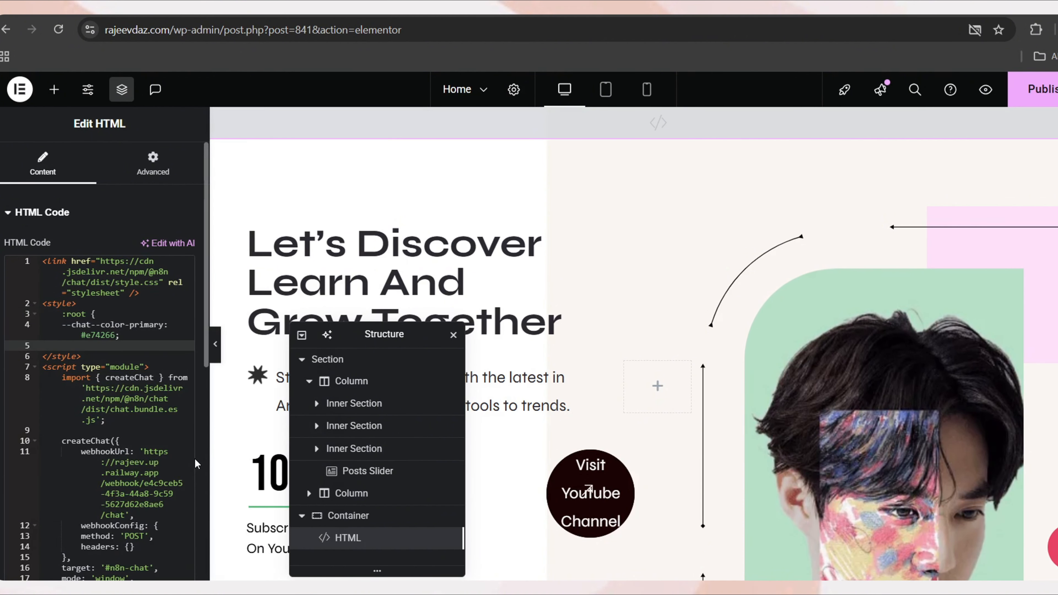
pyautogui.click(116, 336)
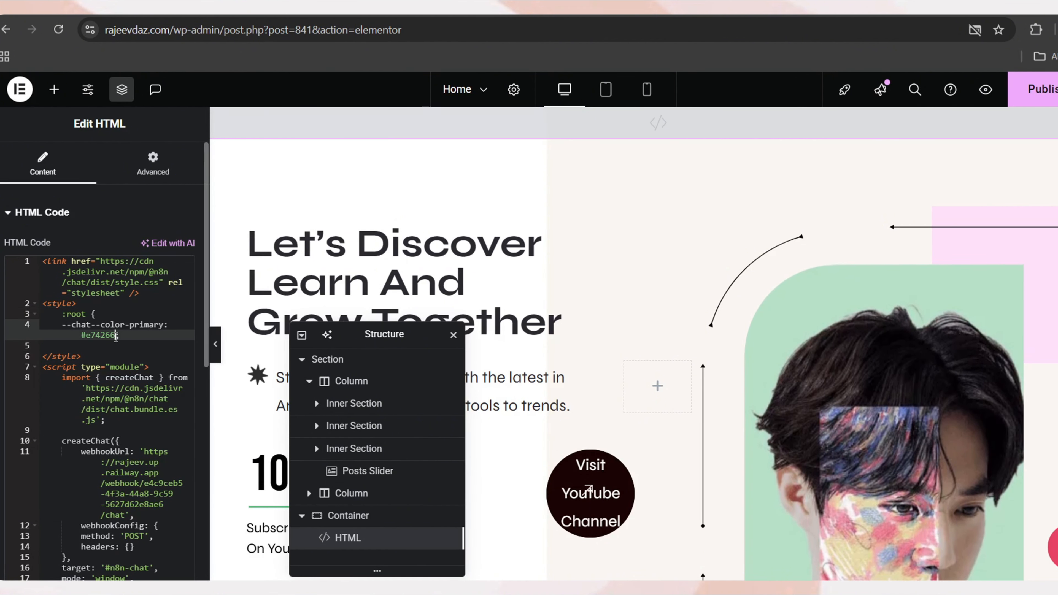
pyautogui.write('#0000FF')
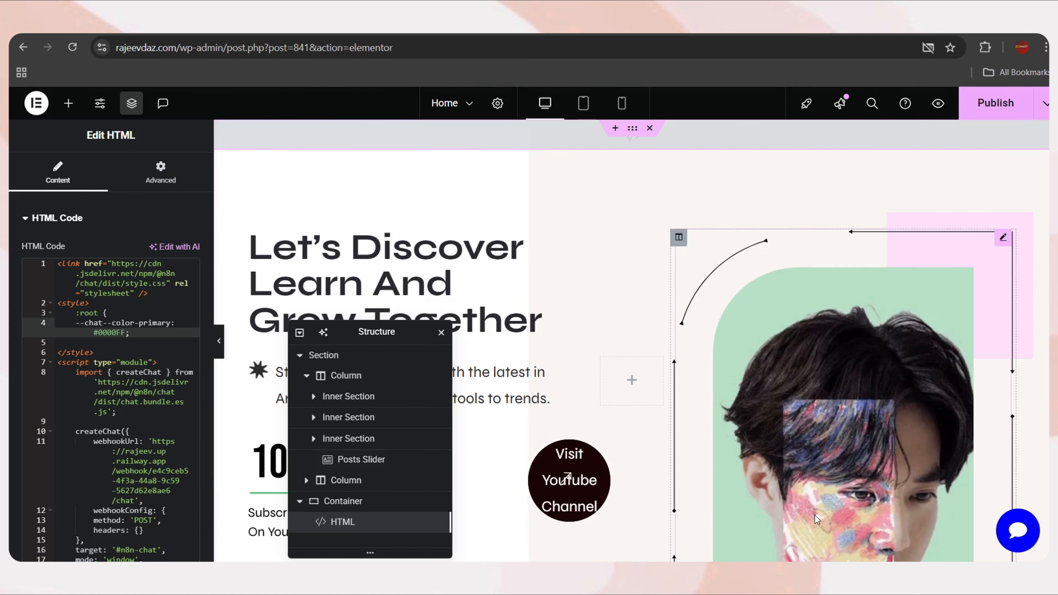
pyautogui.click(1021, 532)
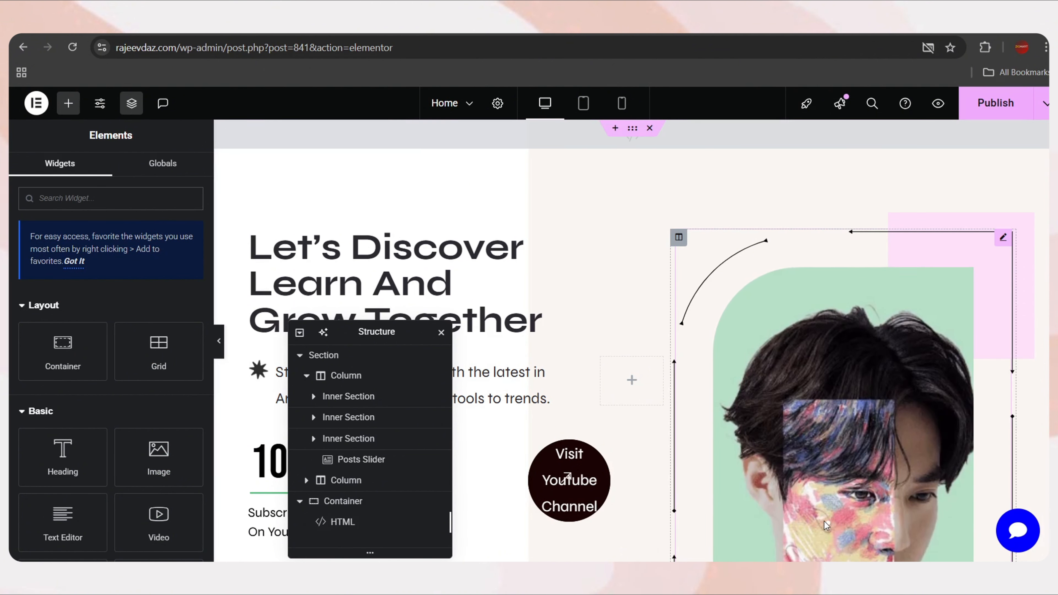
pyautogui.click(1018, 531)
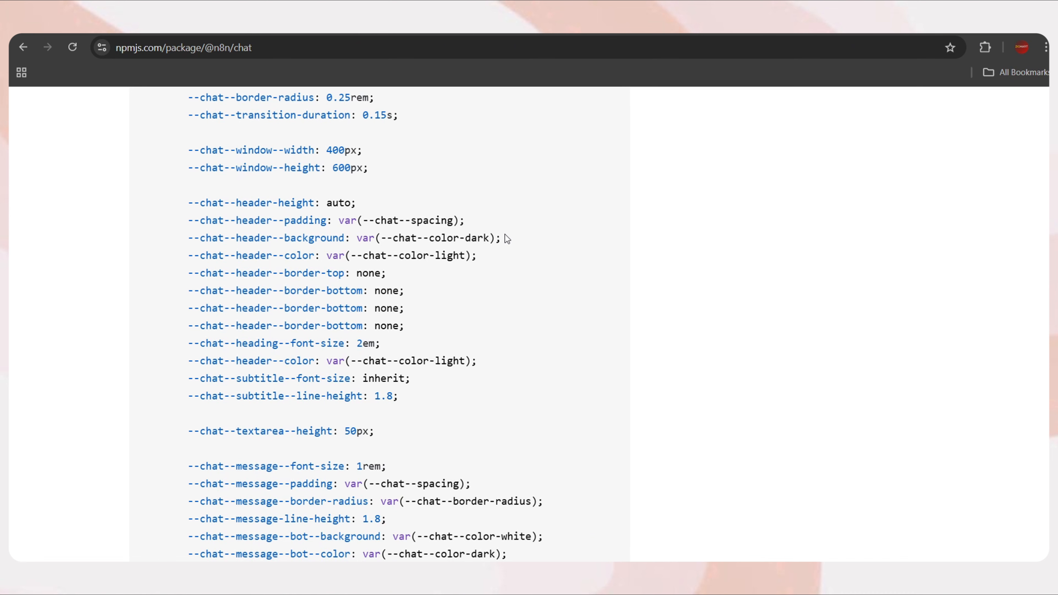
# Add --chat--header--background set to #0000FF, check the blue header, and publish the page
pyautogui.moveTo(502, 238); pyautogui.dragTo(184, 242)
pyautogui.hotkey('ctrl', 'c')
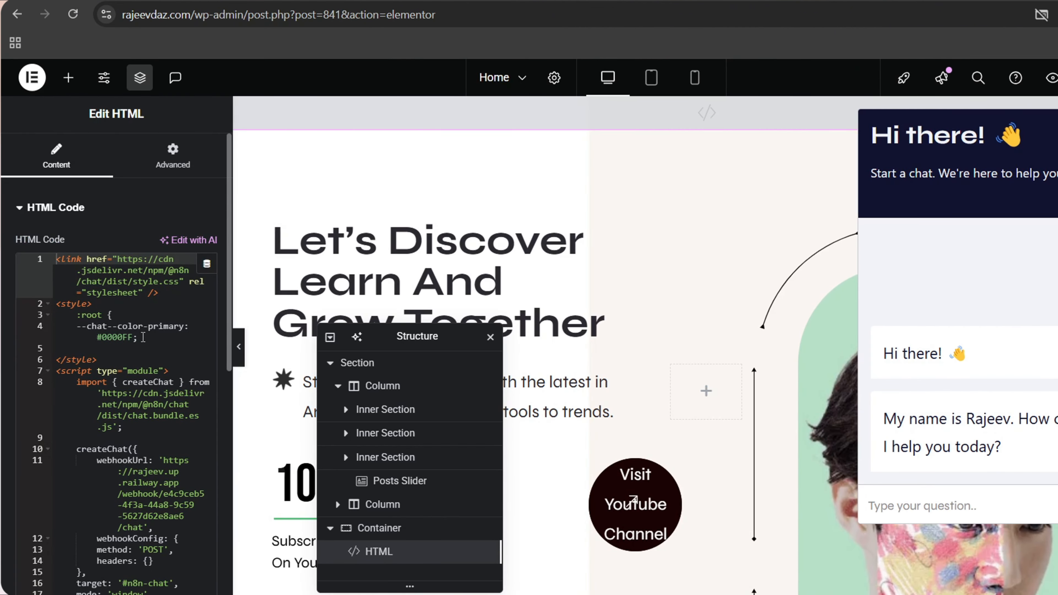
pyautogui.click(143, 337)
pyautogui.press('Return')
pyautogui.hotkey('ctrl', 'v')
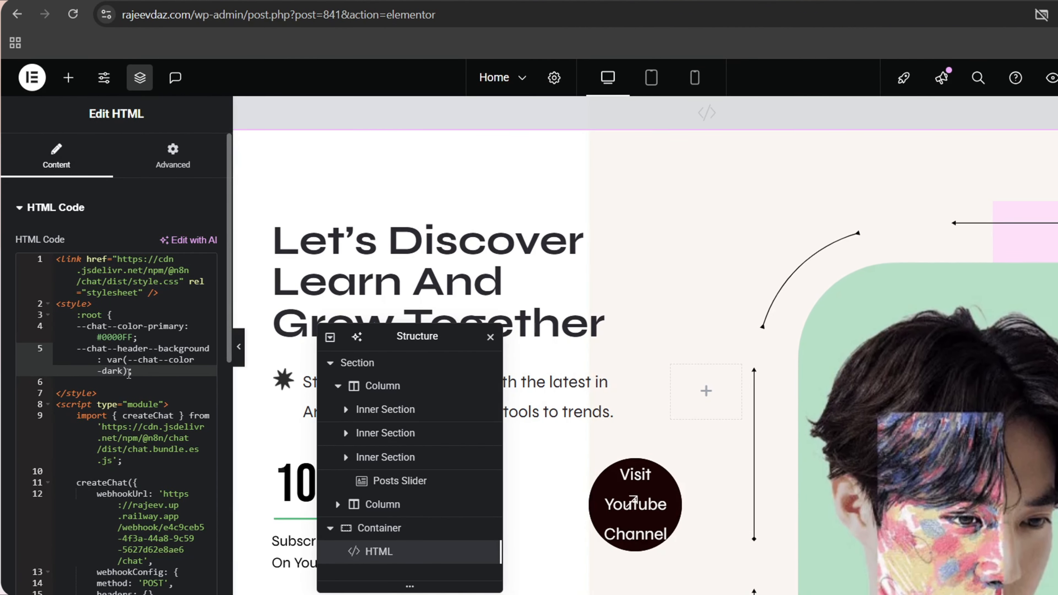
pyautogui.moveTo(127, 371); pyautogui.dragTo(107, 360)
pyautogui.write('#0000FF')
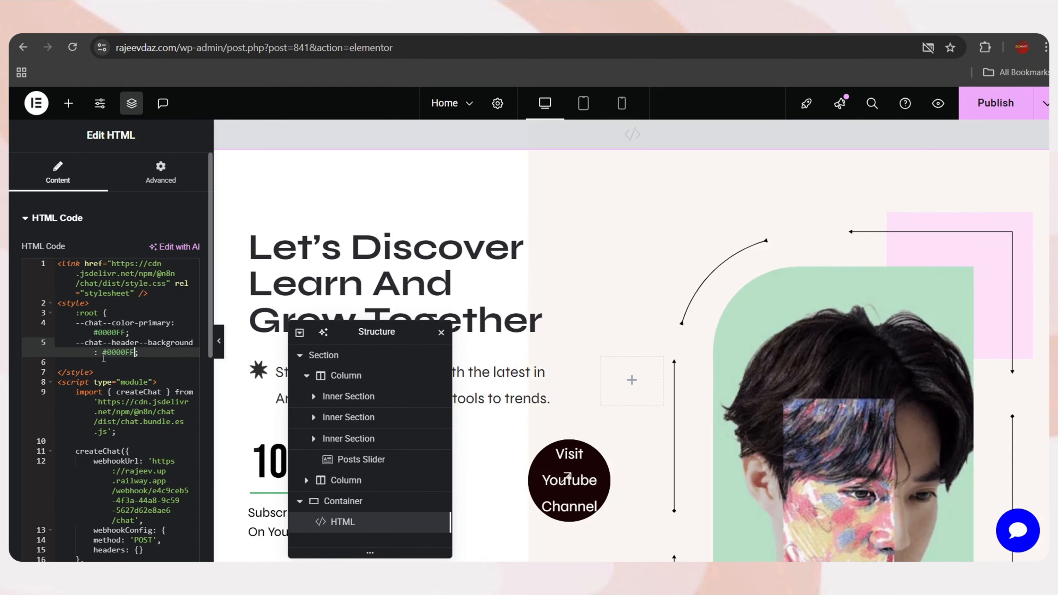
pyautogui.click(103, 360)
pyautogui.click(1016, 539)
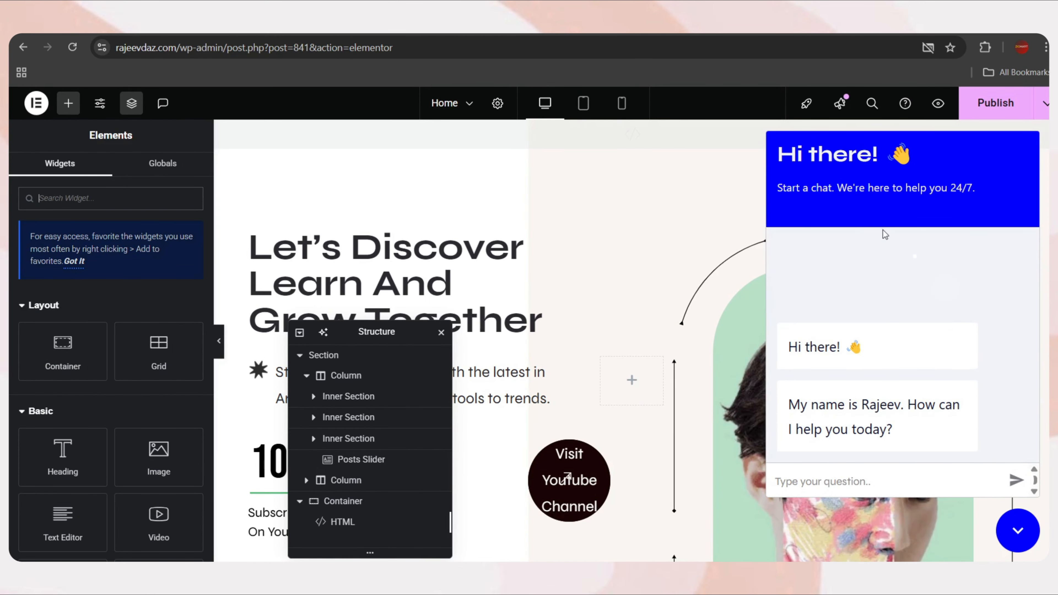
pyautogui.click(995, 107)
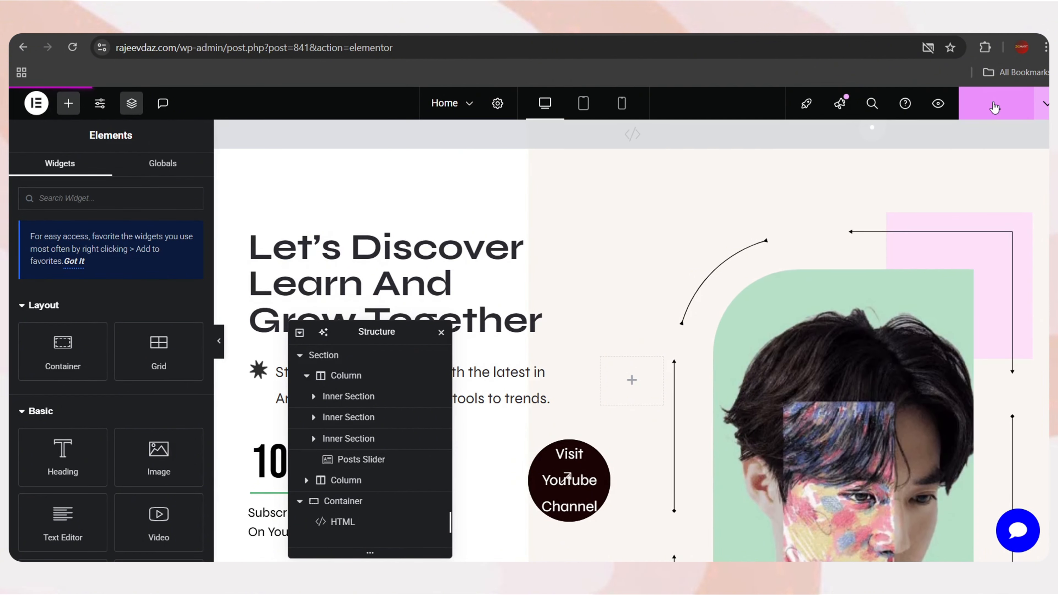
pyautogui.click(521, 25)
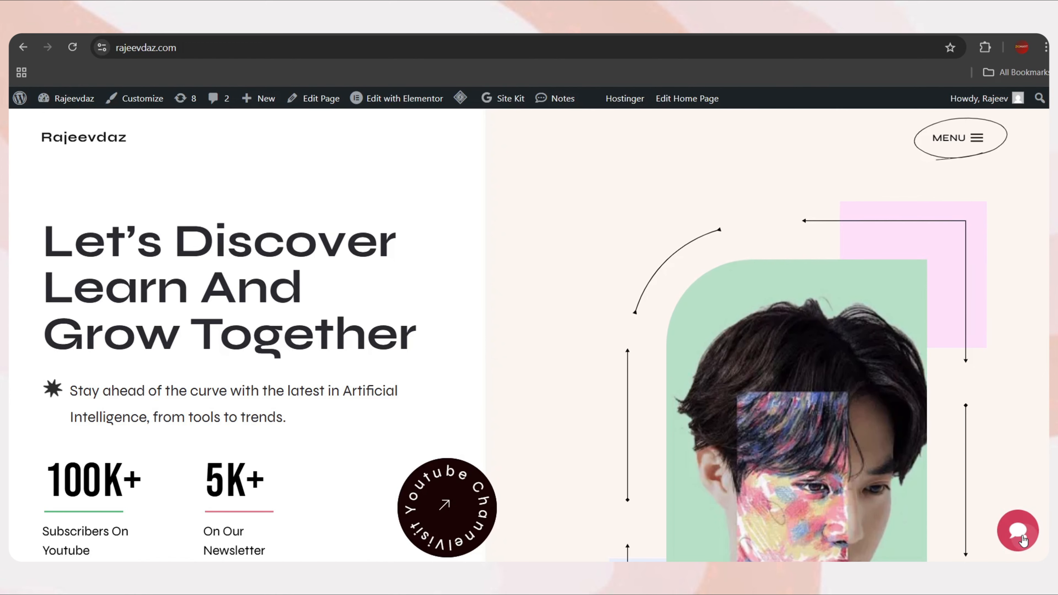
# On the live site, send 'hi' and 'can you book a meeting' to the chatbot, then close it
pyautogui.click(1023, 541)
pyautogui.click(839, 482)
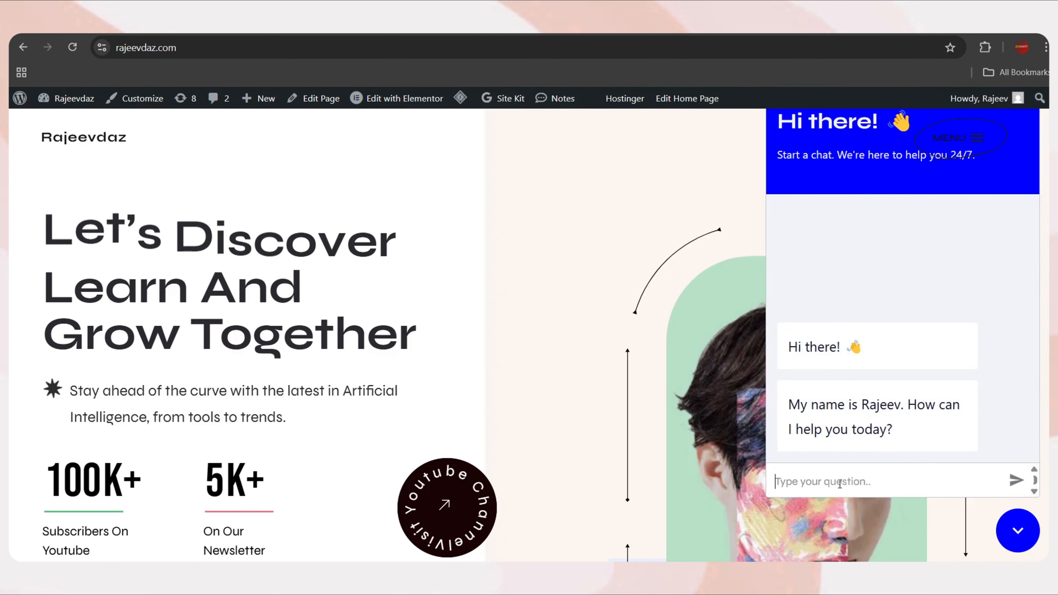
pyautogui.write('hi')
pyautogui.press('Return')
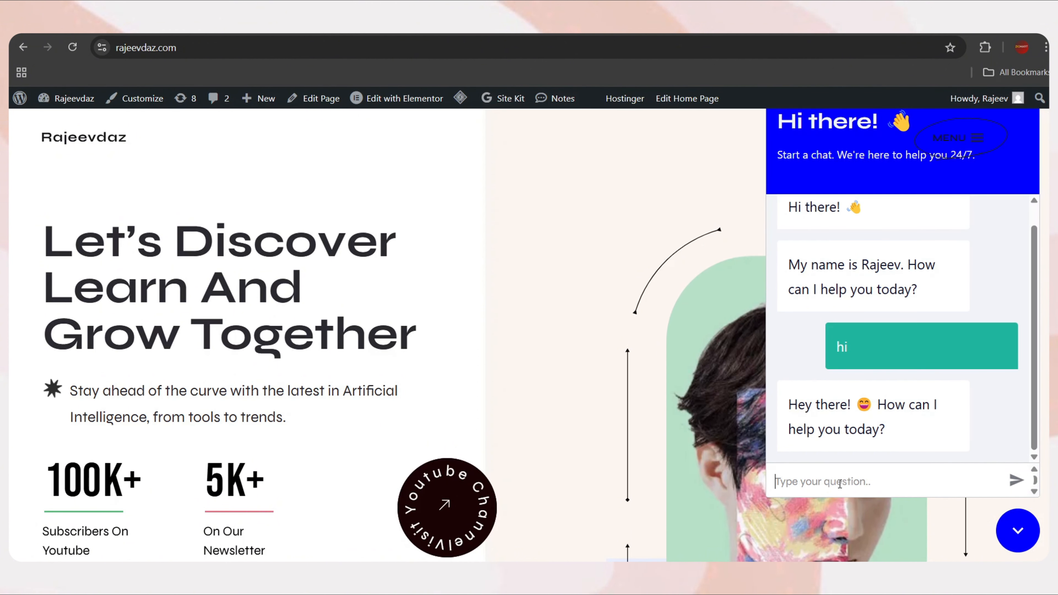
pyautogui.write('can you book a meeting')
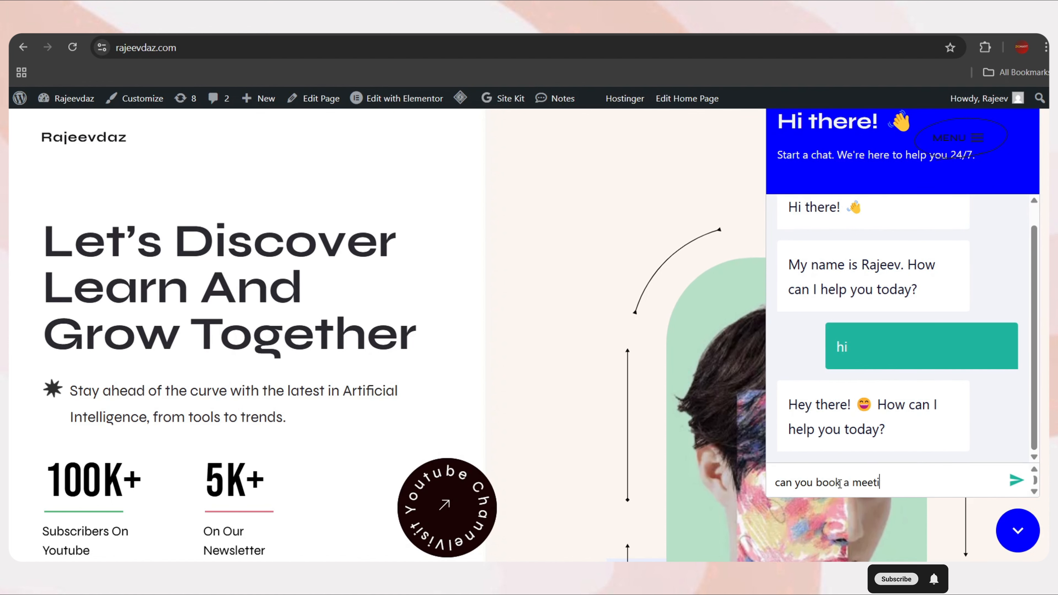
pyautogui.press('Return')
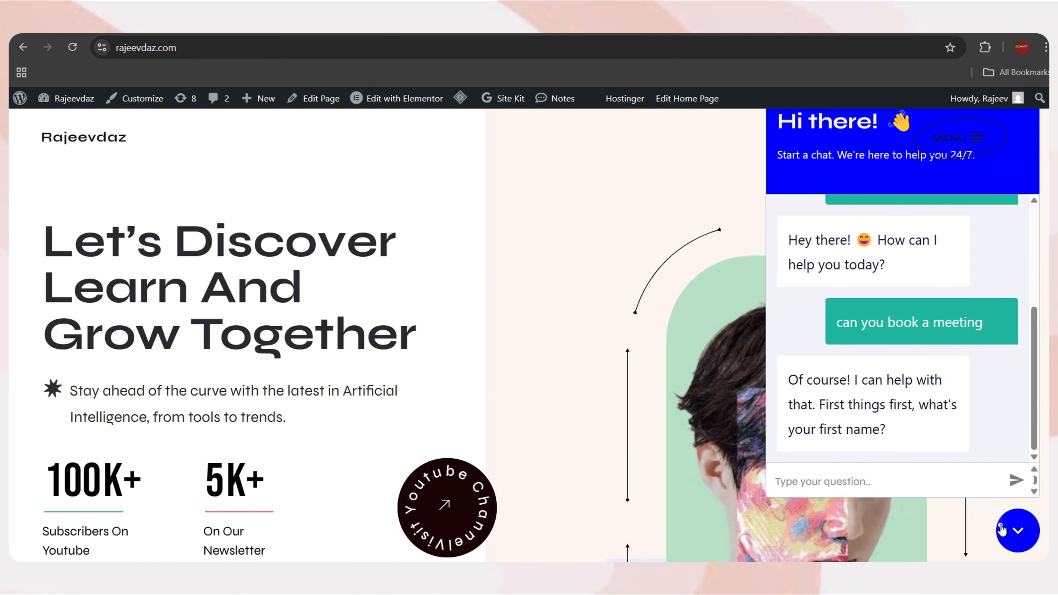
pyautogui.click(1010, 534)
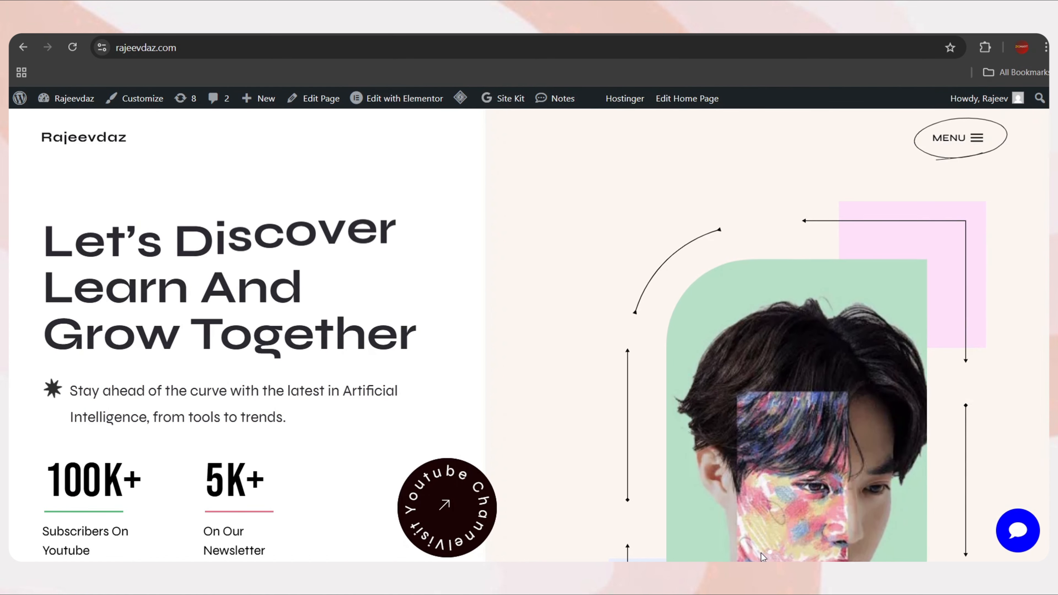